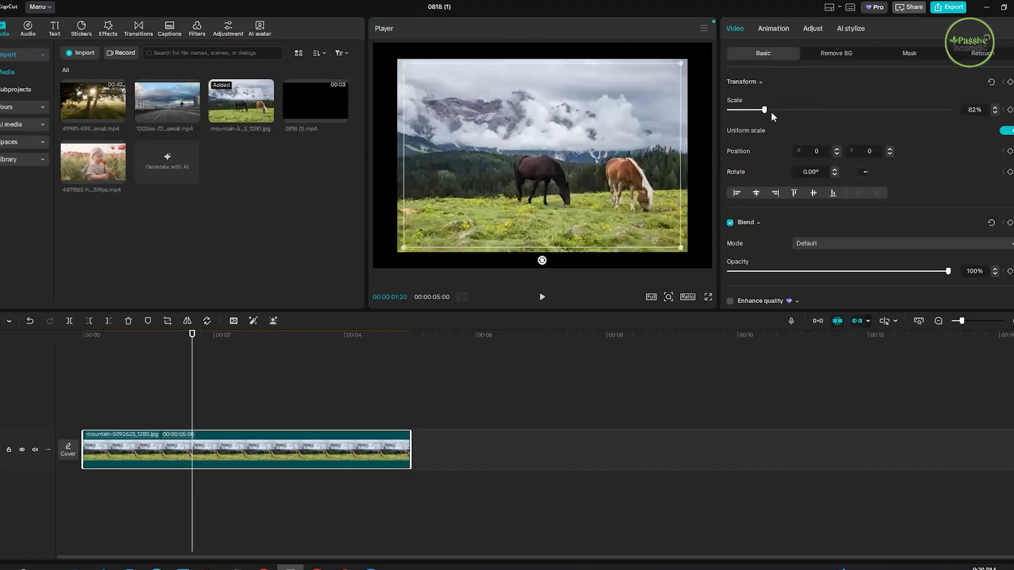
- Set the horses image's scale to 97% and consult the keyframe tool list on the PowerPoint slide before returning to CapCut
click(772, 111)
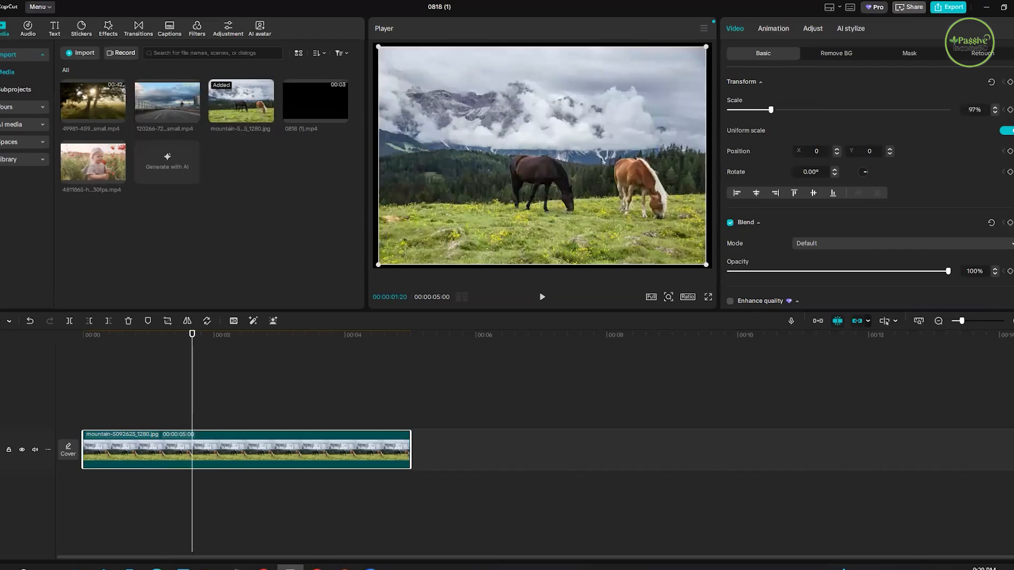
key(alt+Tab)
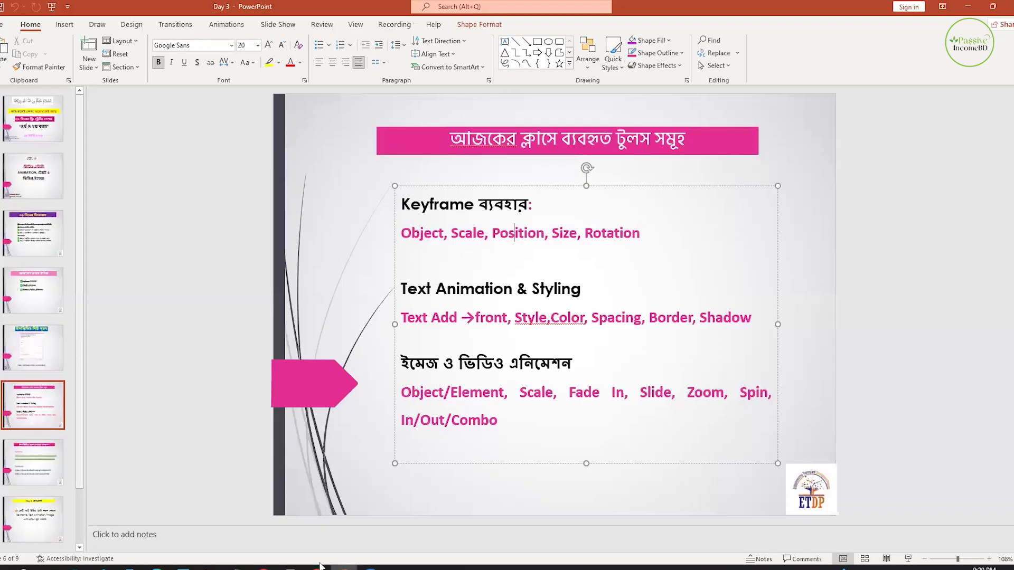
key(alt+Tab)
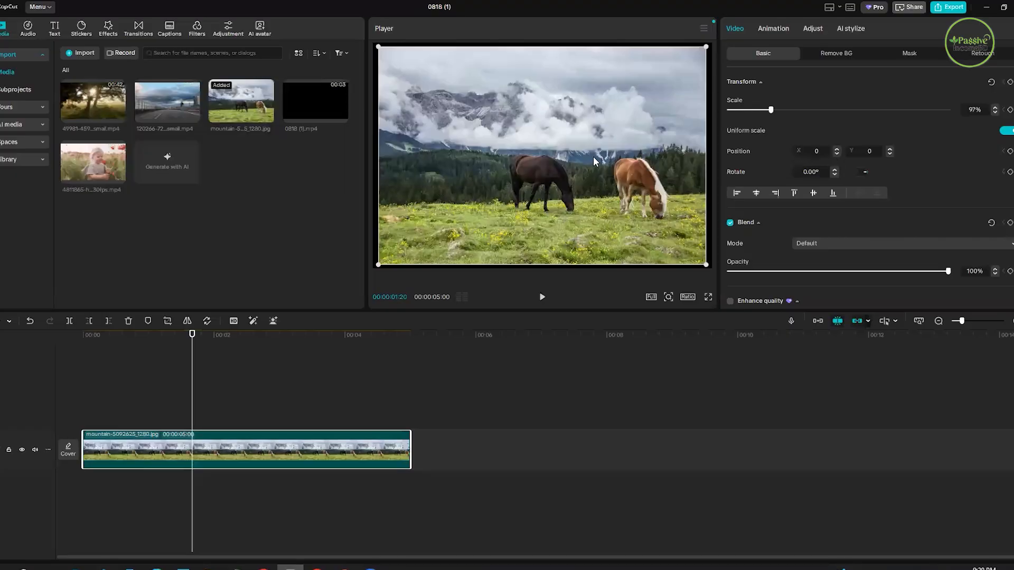
- Shift the horses image sideways in both directions in the preview, finishing at about X 0, Y -44
drag(535, 180, 541, 180)
scroll(822, 153, up, 5)
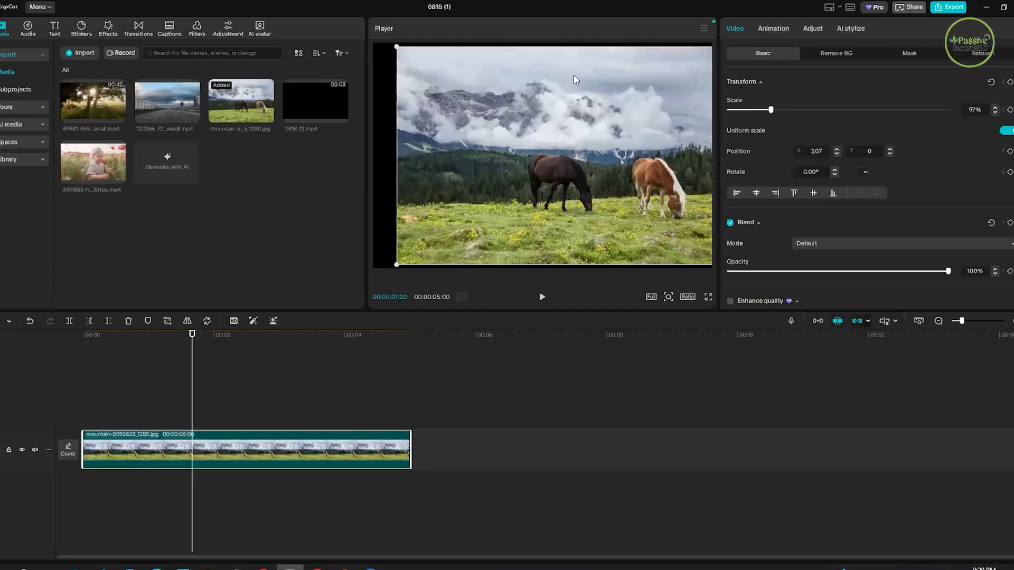
drag(482, 137, 469, 137)
drag(816, 151, 811, 164)
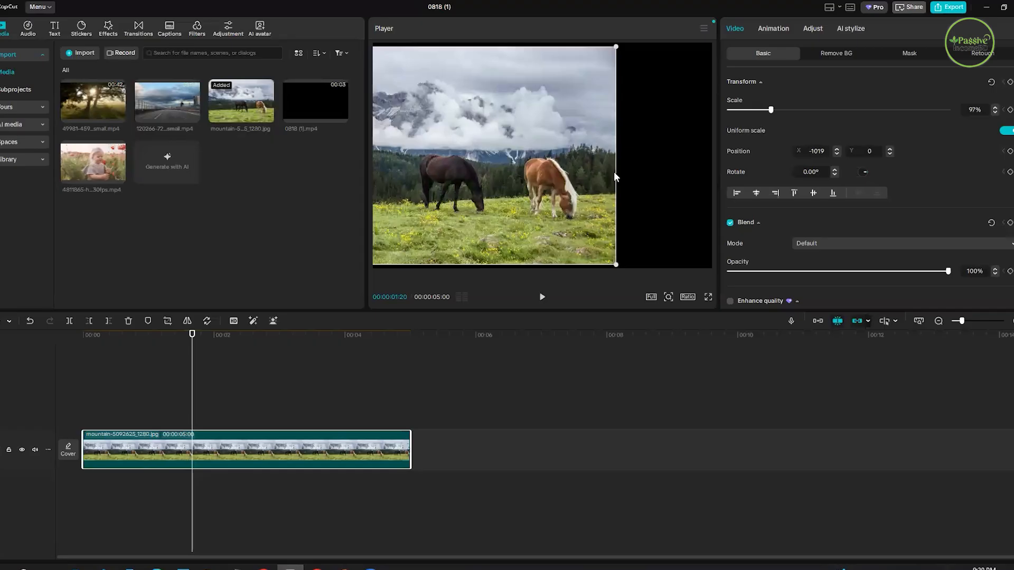
drag(520, 183, 566, 179)
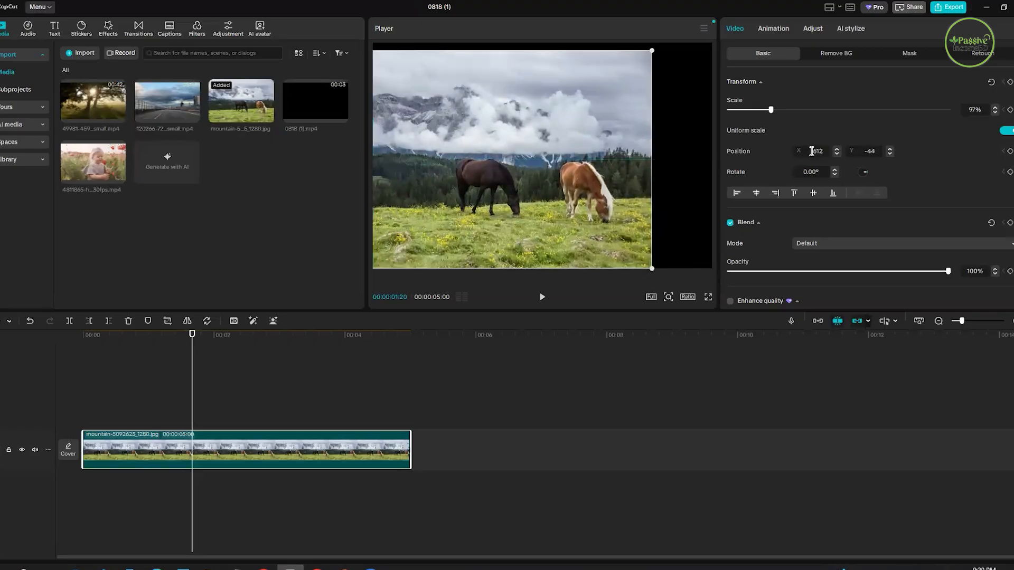
drag(486, 182, 630, 183)
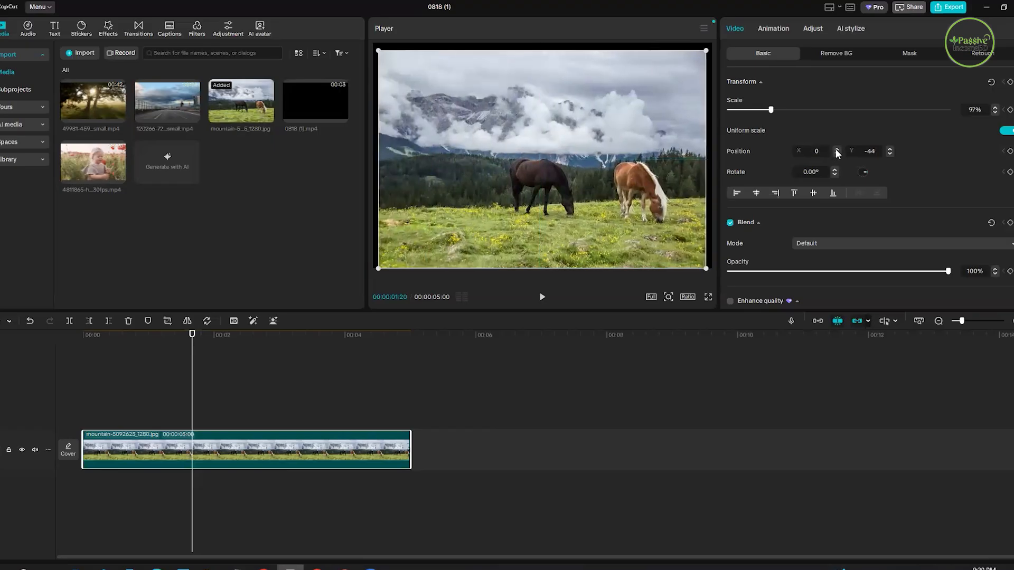
- Increase the horses image's X position in small increments to 127
click(836, 150)
click(837, 150)
click(837, 150)
click(837, 151)
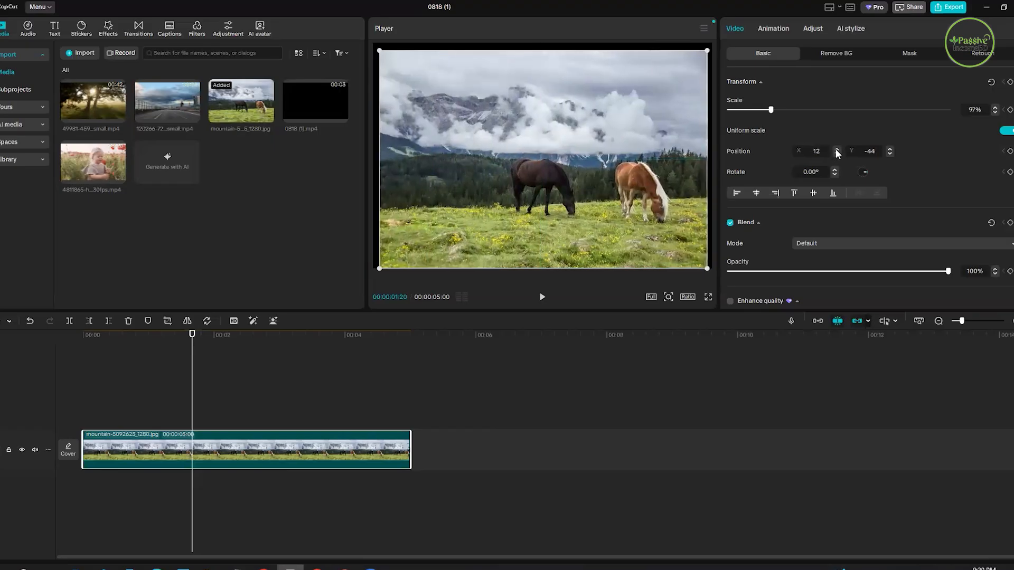
click(837, 150)
click(836, 150)
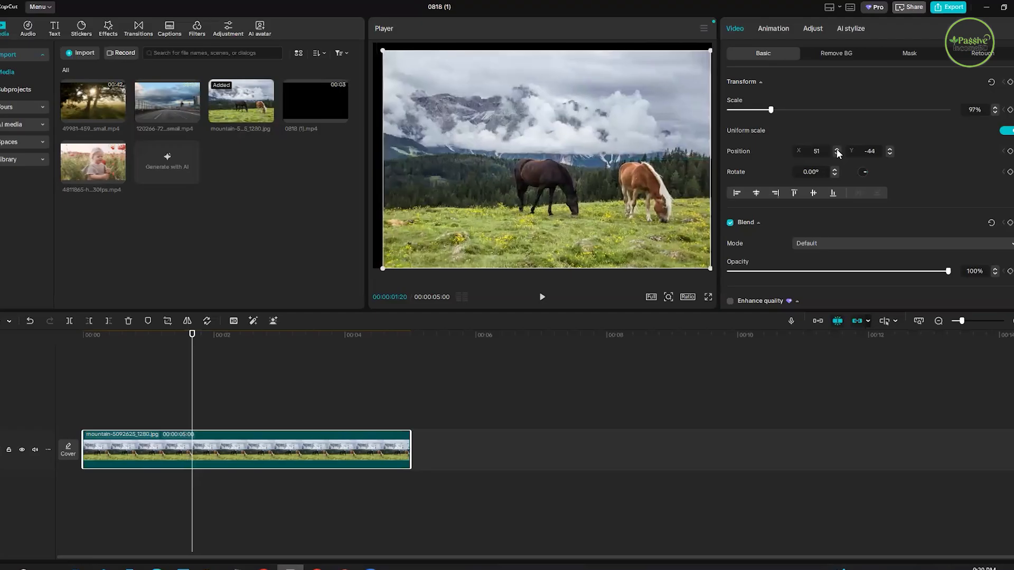
click(837, 150)
click(836, 150)
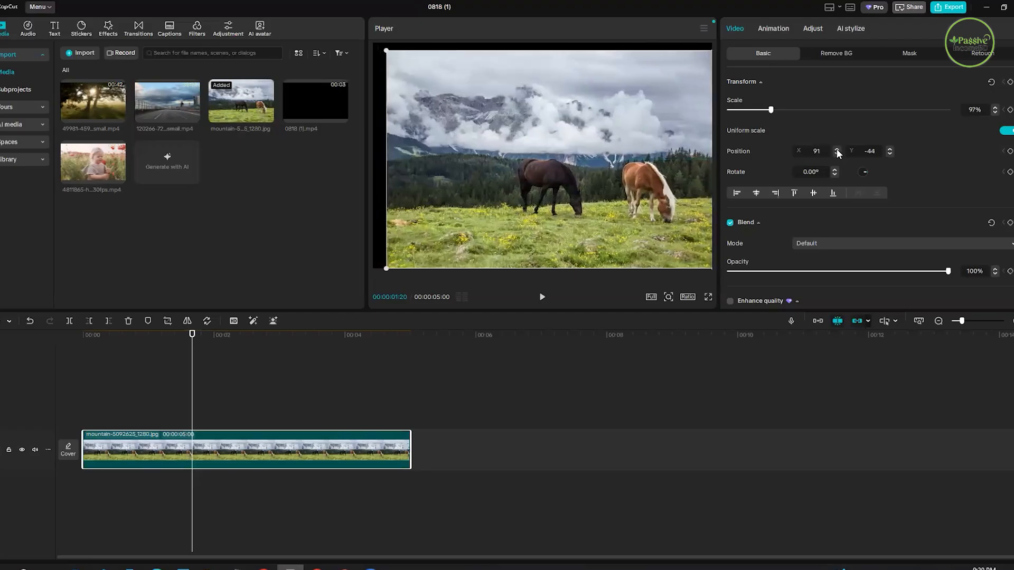
click(836, 150)
click(837, 150)
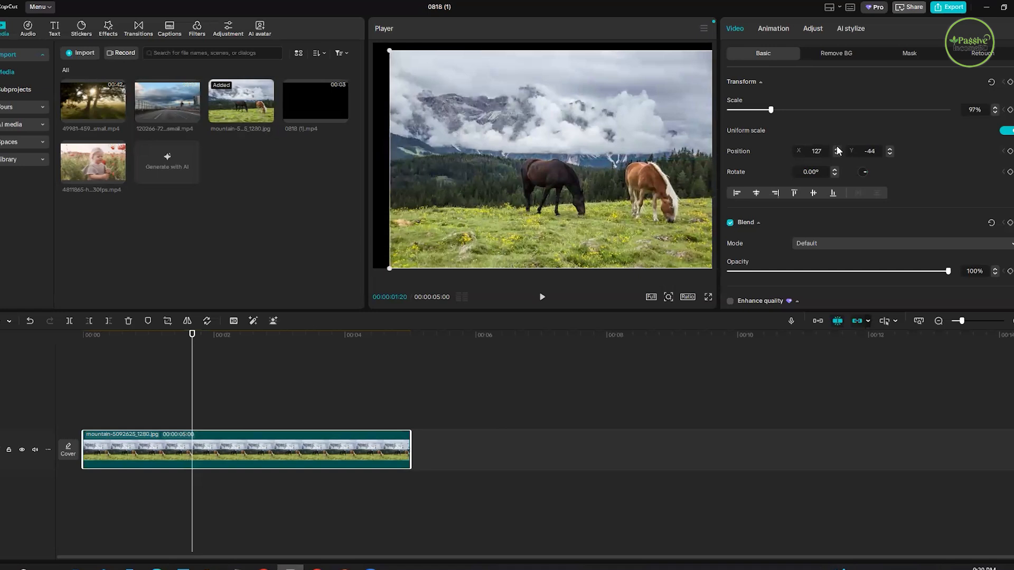
- Decrease the horses image's X position in small increments to -74
click(837, 153)
click(805, 144)
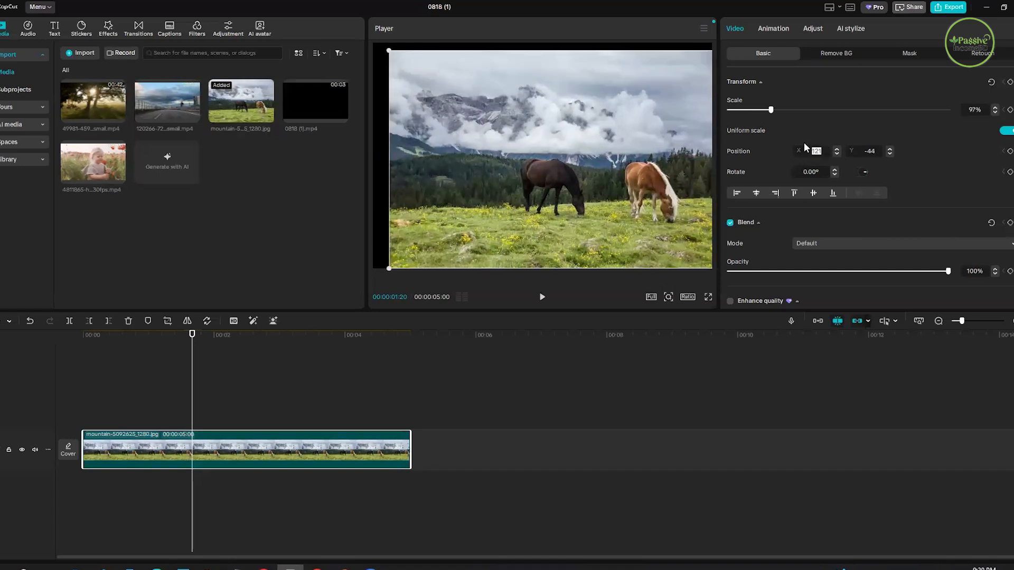
click(837, 154)
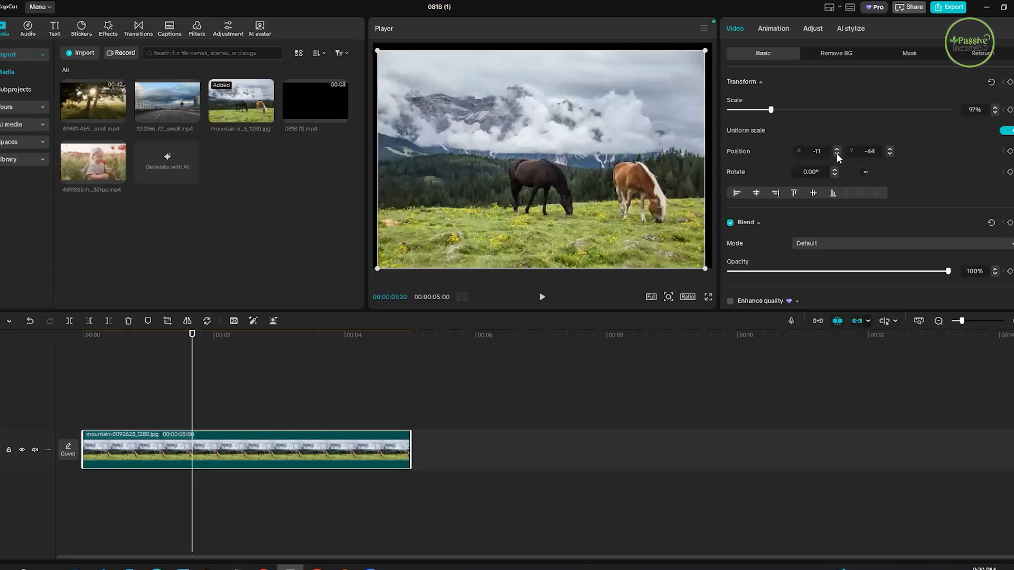
click(837, 153)
click(836, 153)
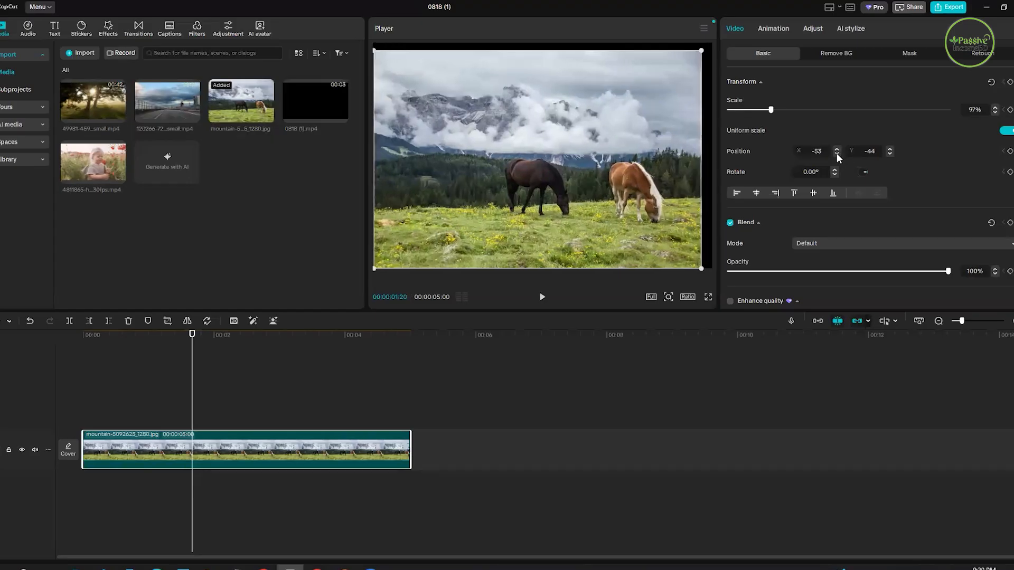
click(836, 154)
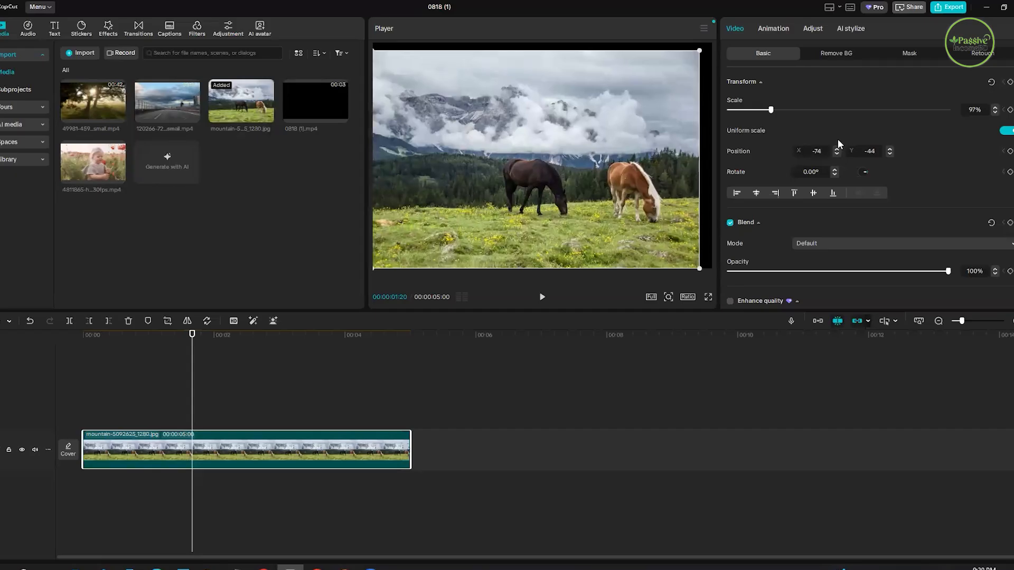
- Move the horses image to about X 114 and raise its Y position in small increments to about 91
drag(614, 184, 603, 178)
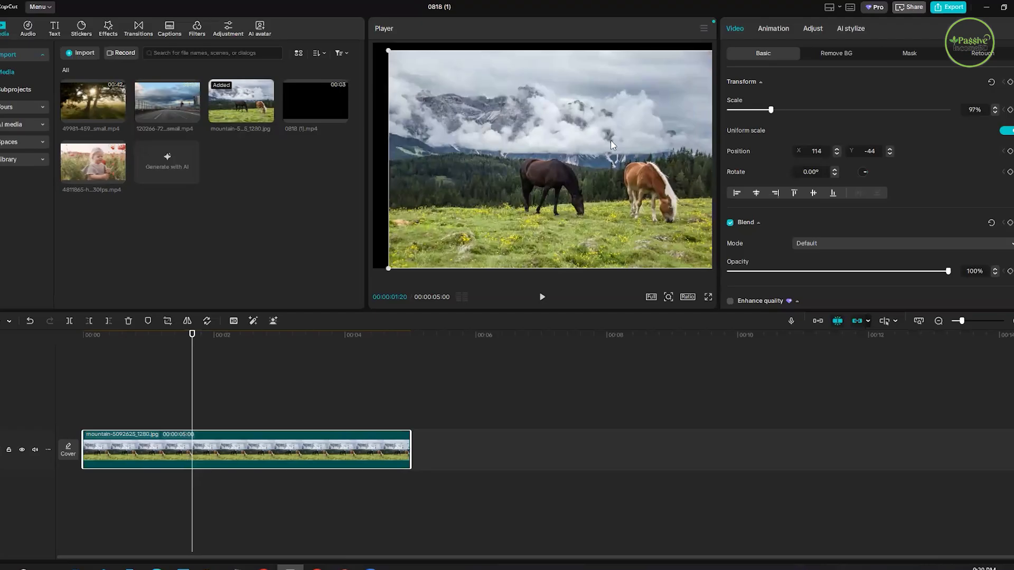
click(868, 150)
click(890, 149)
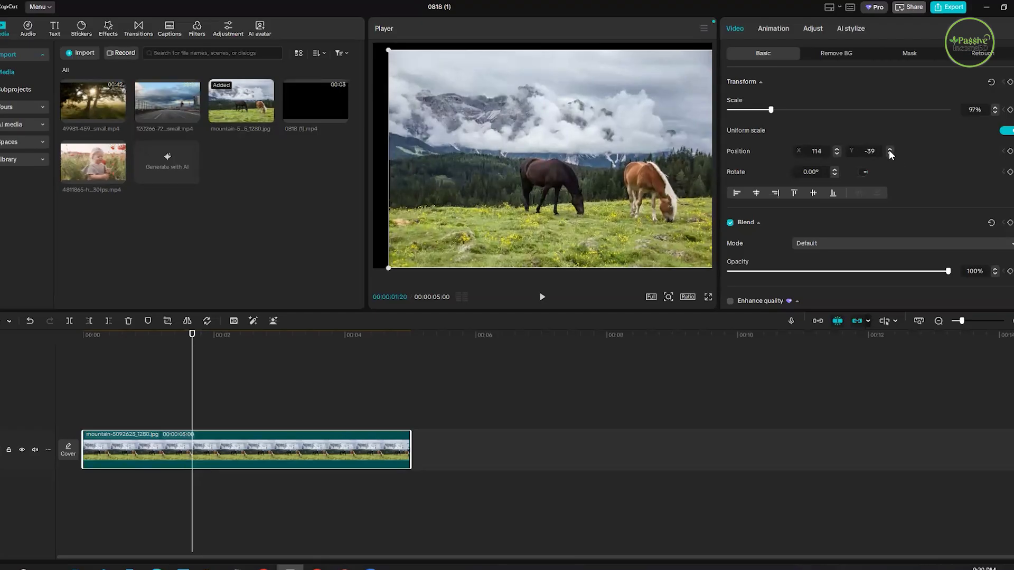
click(890, 149)
click(889, 149)
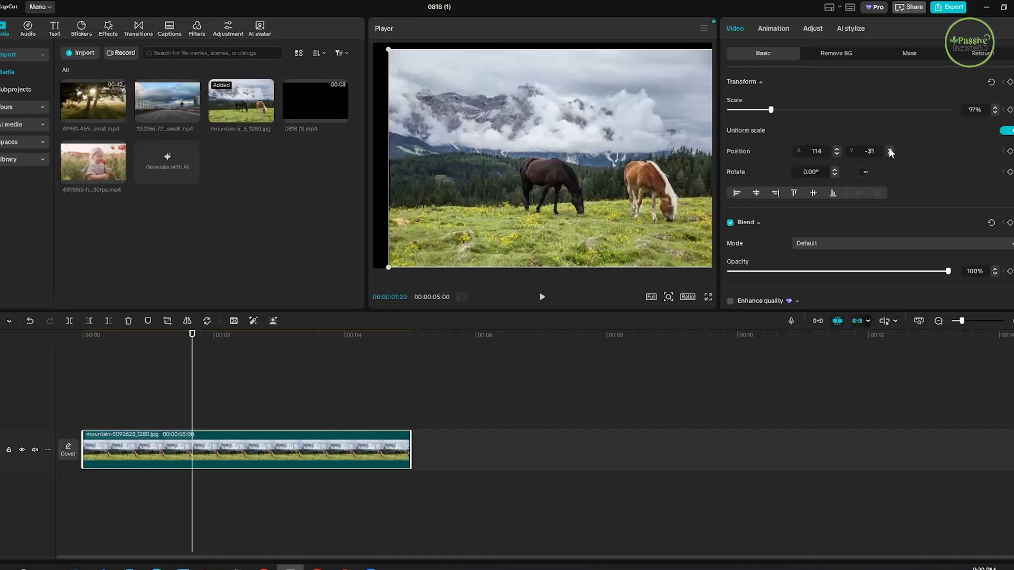
click(890, 149)
click(889, 149)
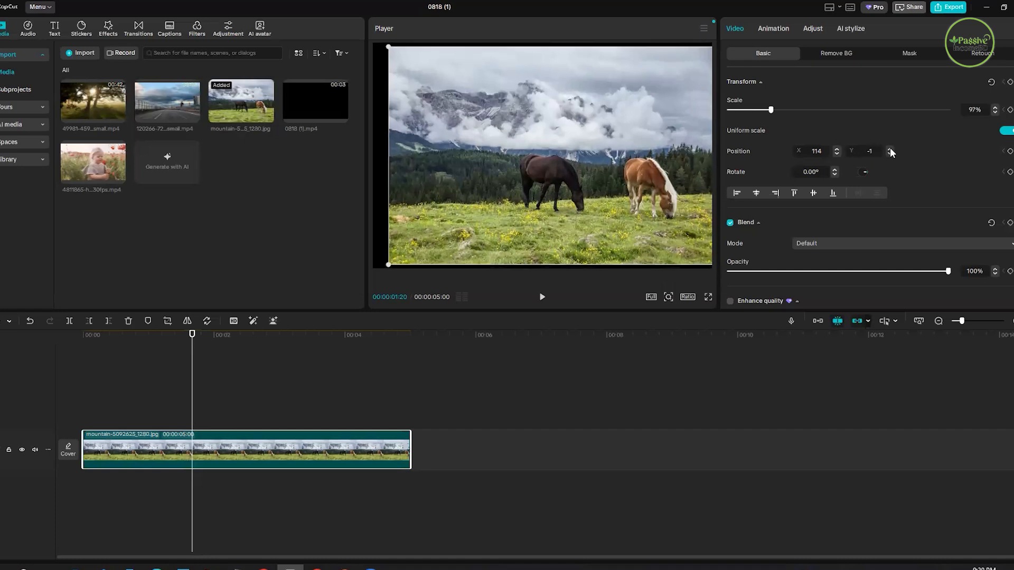
click(890, 150)
click(889, 149)
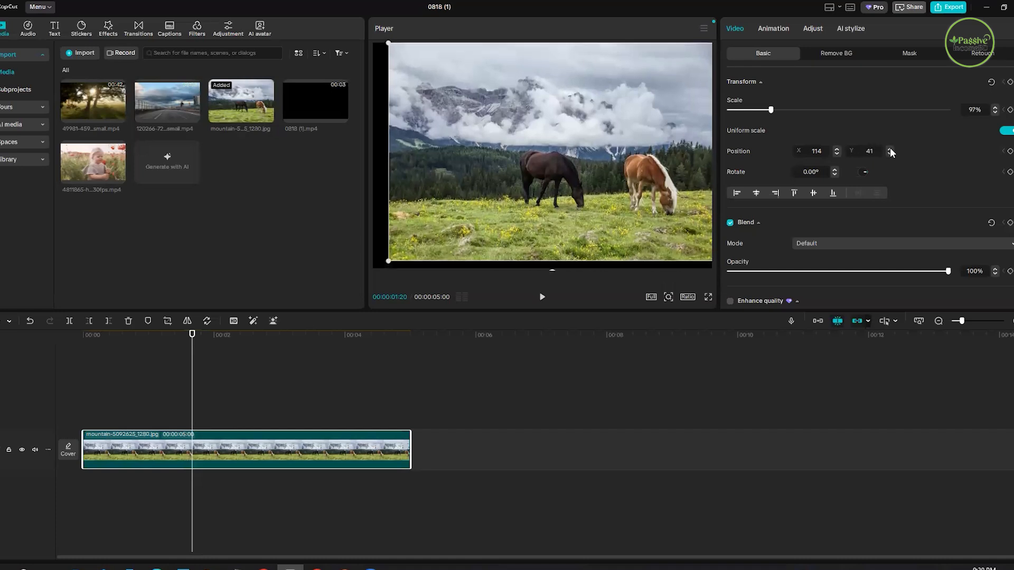
click(889, 150)
click(889, 149)
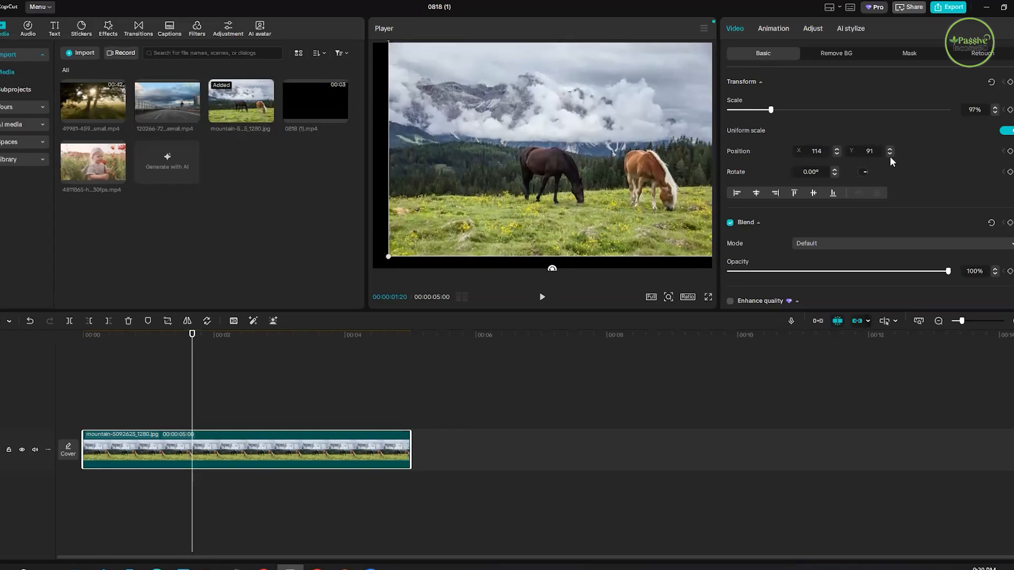
click(889, 149)
- Move the horses image to about X 66, Y 129 and enlarge it to a scale of 103%
drag(664, 179, 625, 176)
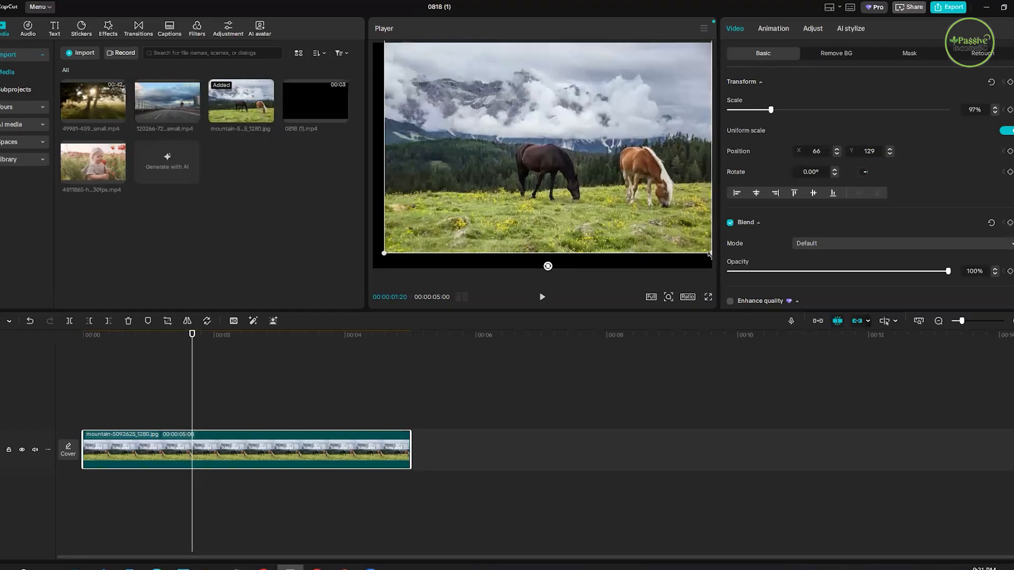
drag(664, 222, 665, 213)
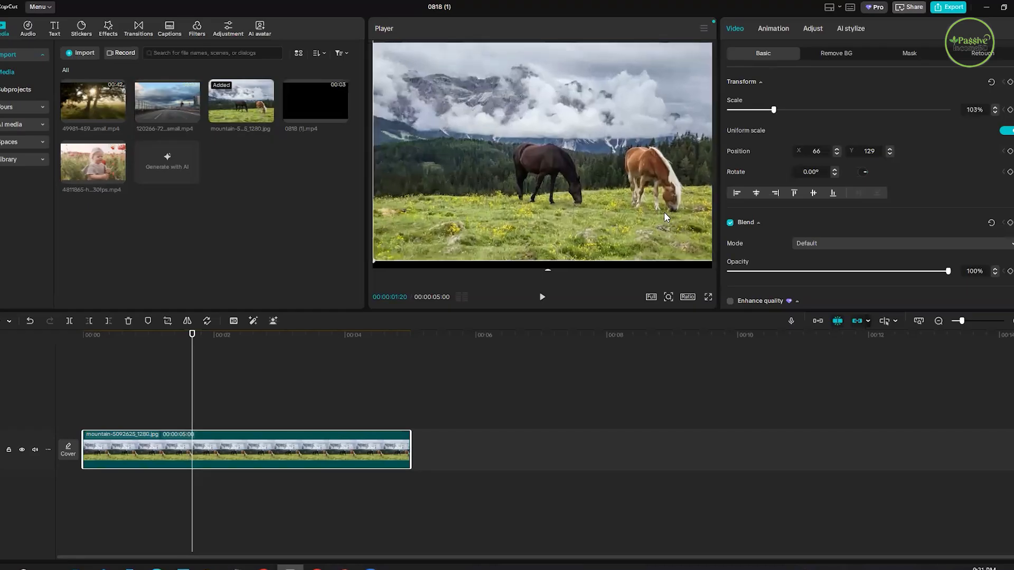
- Place the horses image at X 63 and increase its Y position to 311
click(890, 148)
click(890, 149)
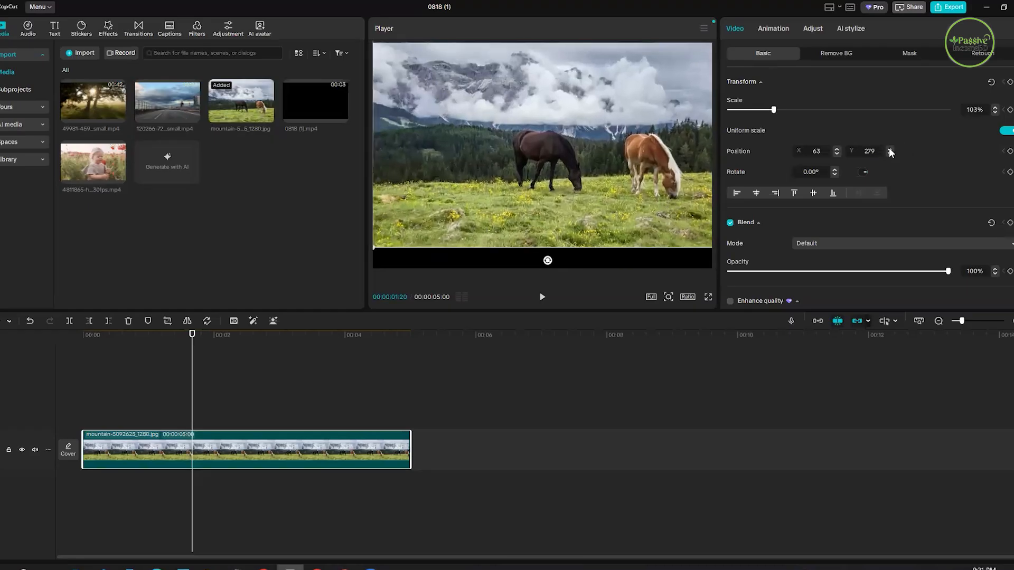
click(890, 149)
click(890, 149)
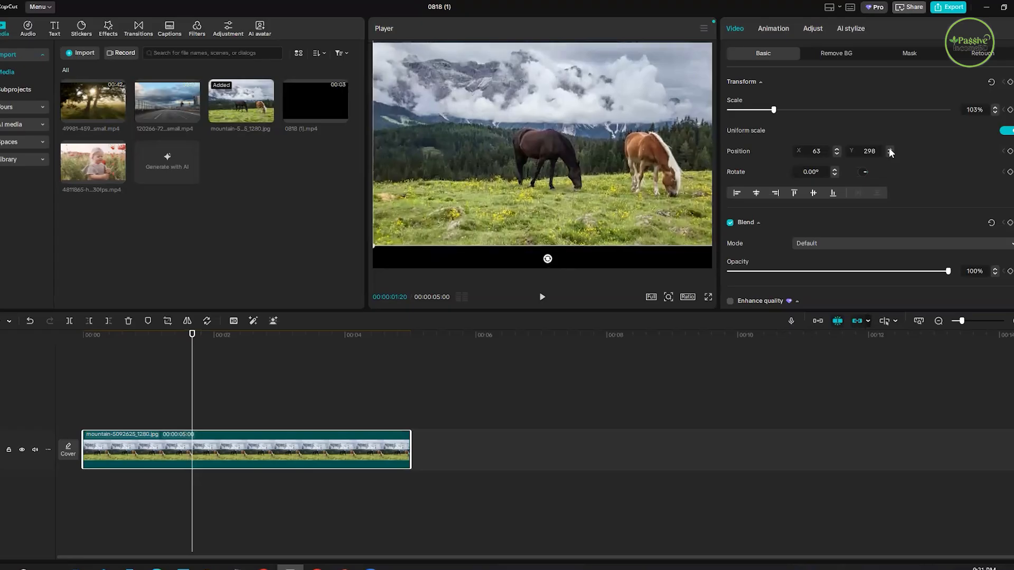
click(890, 149)
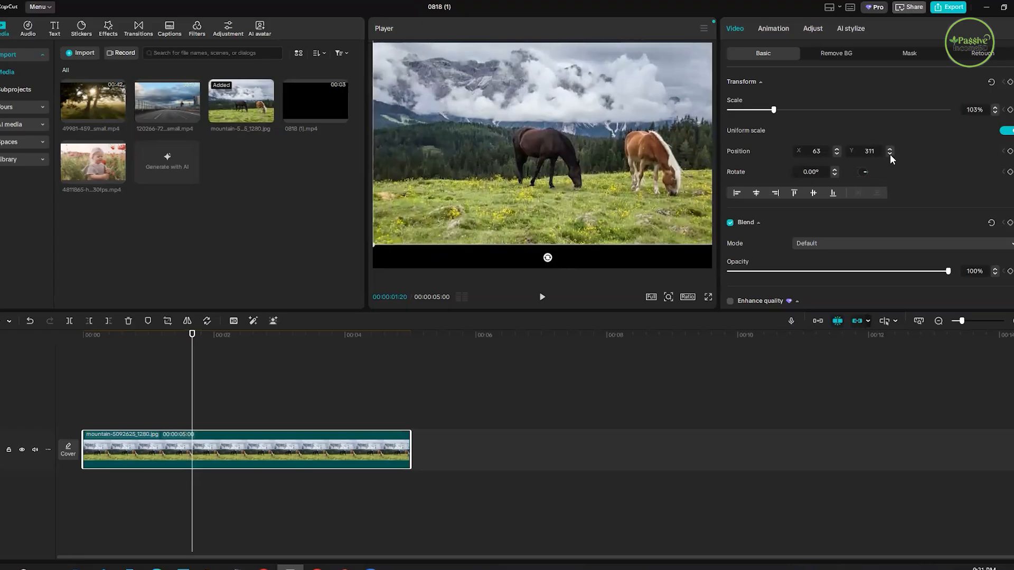
- Decrease the horses image's Y position in small increments to 134
click(890, 154)
click(890, 154)
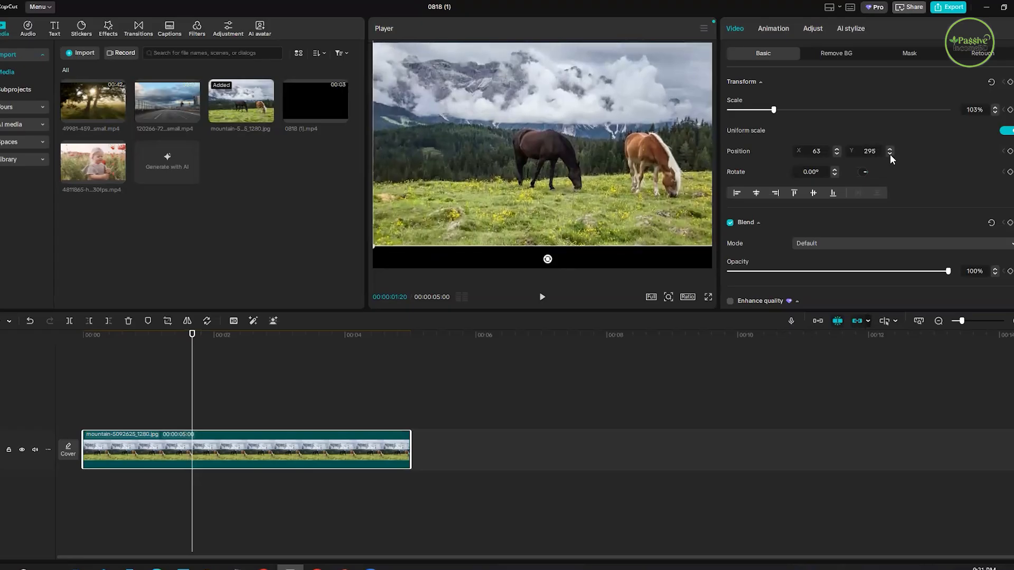
click(889, 154)
click(889, 153)
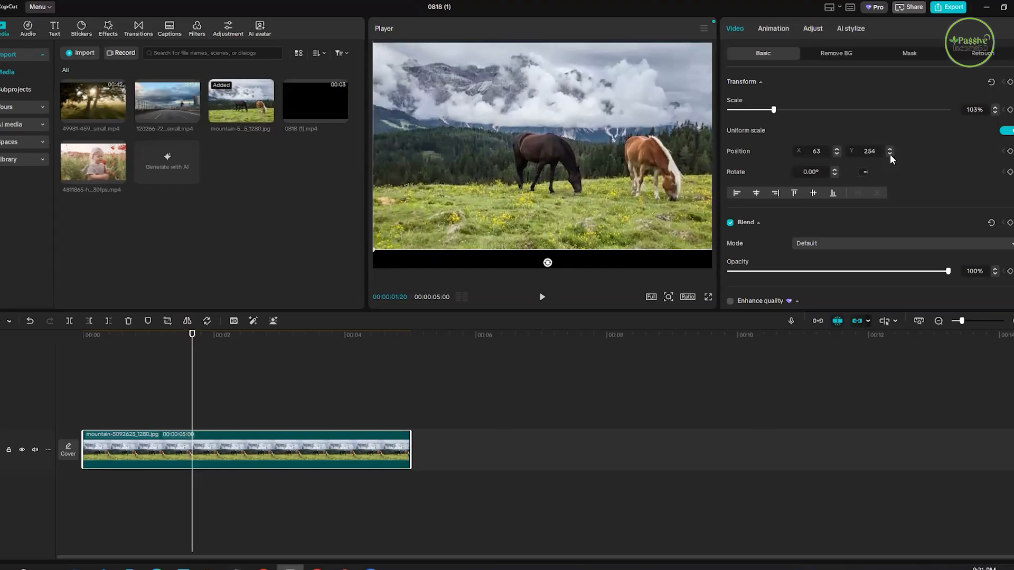
click(889, 153)
click(890, 154)
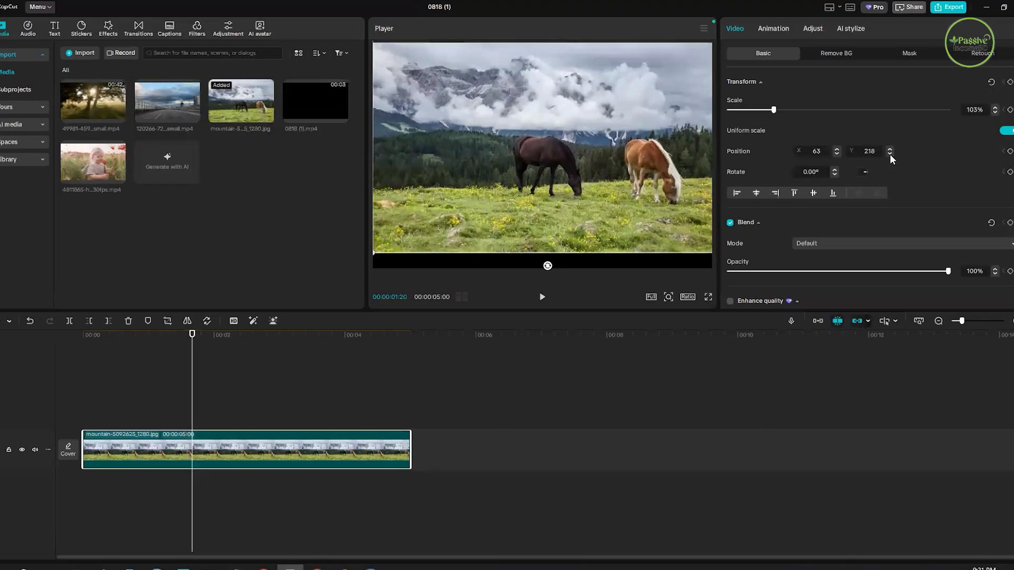
click(889, 154)
click(890, 154)
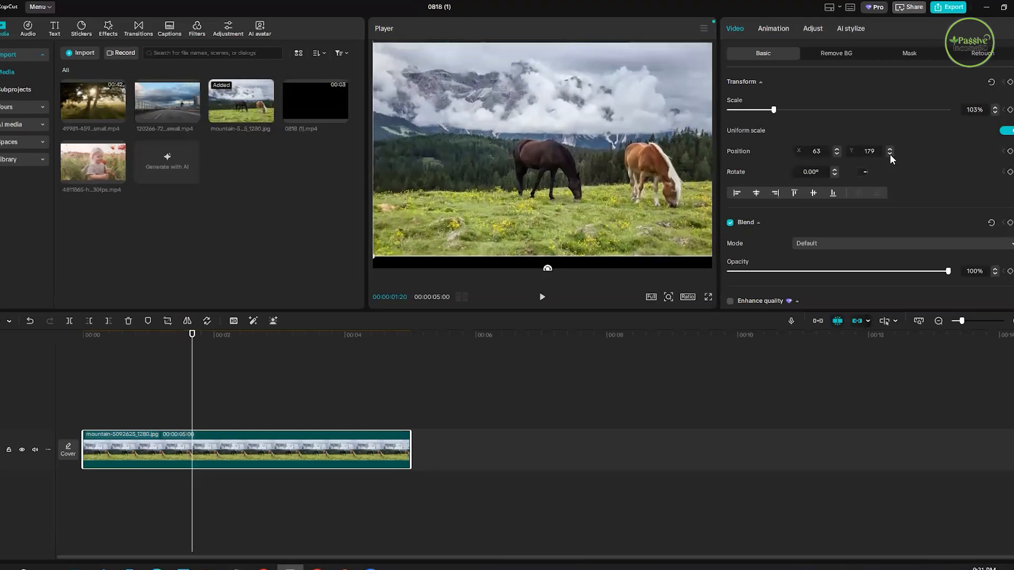
click(890, 154)
click(890, 154)
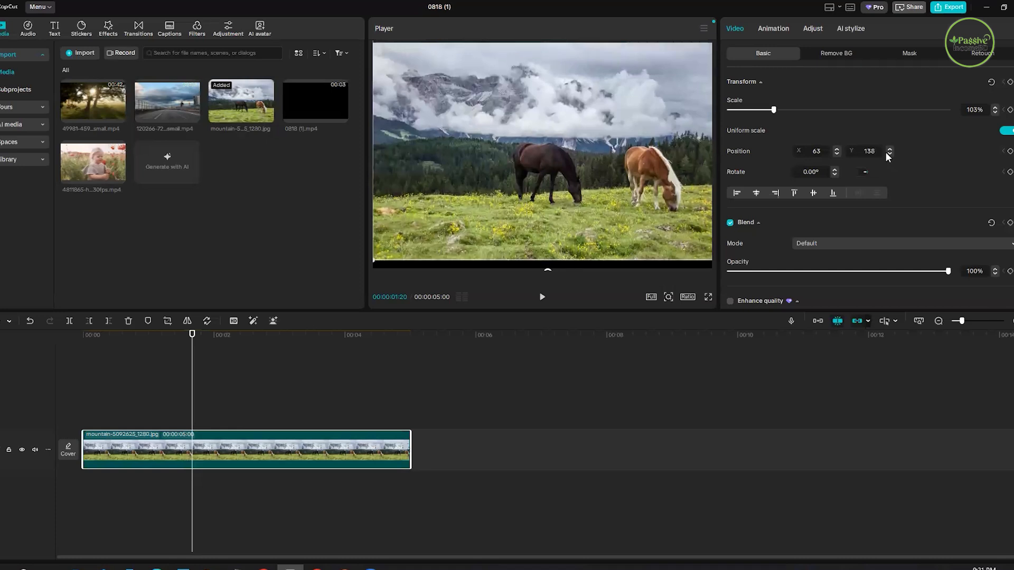
drag(869, 151, 869, 153)
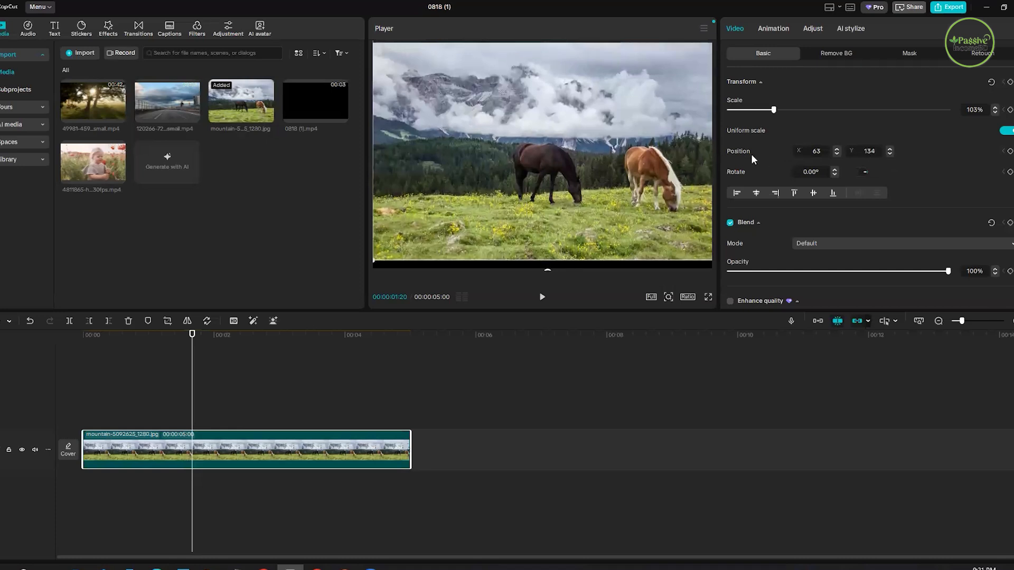
- Switch to the PowerPoint slide, point out Position and Size in the keyframe list, and return to CapCut
key(alt+Tab)
click(513, 235)
click(569, 234)
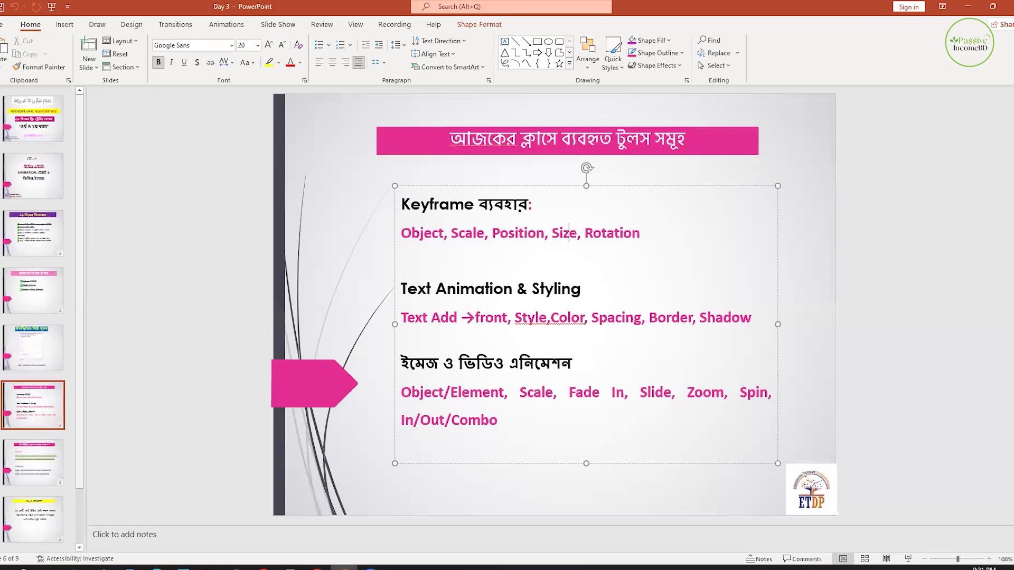
key(alt+Tab)
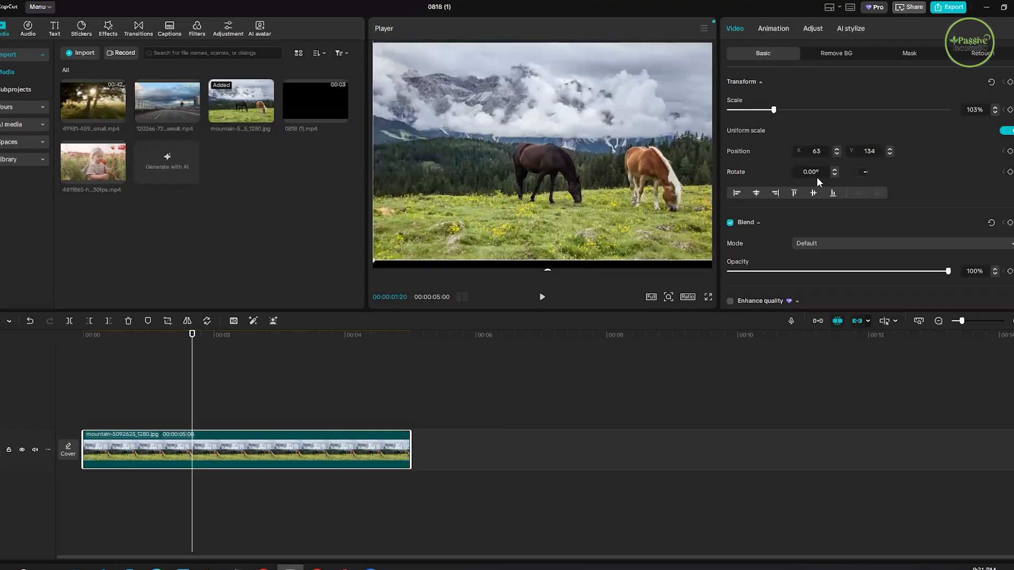
- Move the horses image vertically in the preview to about Y 196, keeping X at 63
drag(604, 174, 642, 178)
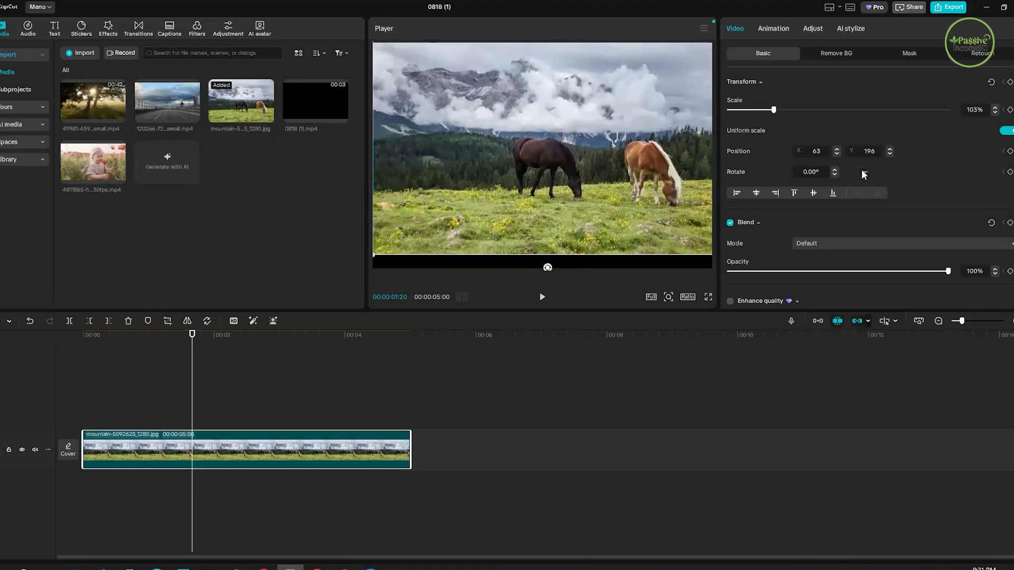
- Try rotating the horses image clockwise to 11.89° and undo the rotation
drag(862, 168, 874, 178)
key(ctrl+z)
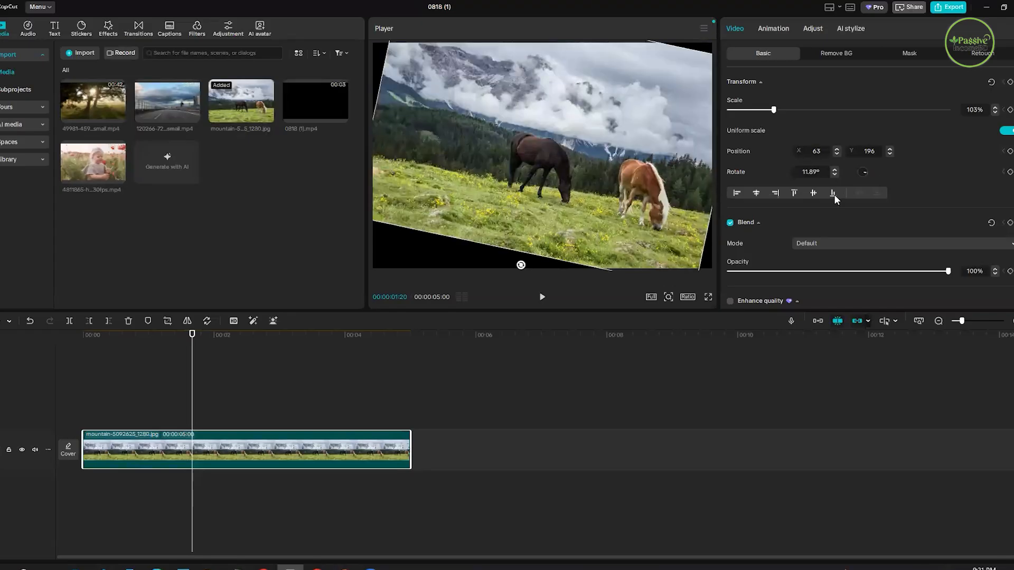
key(ctrl+z)
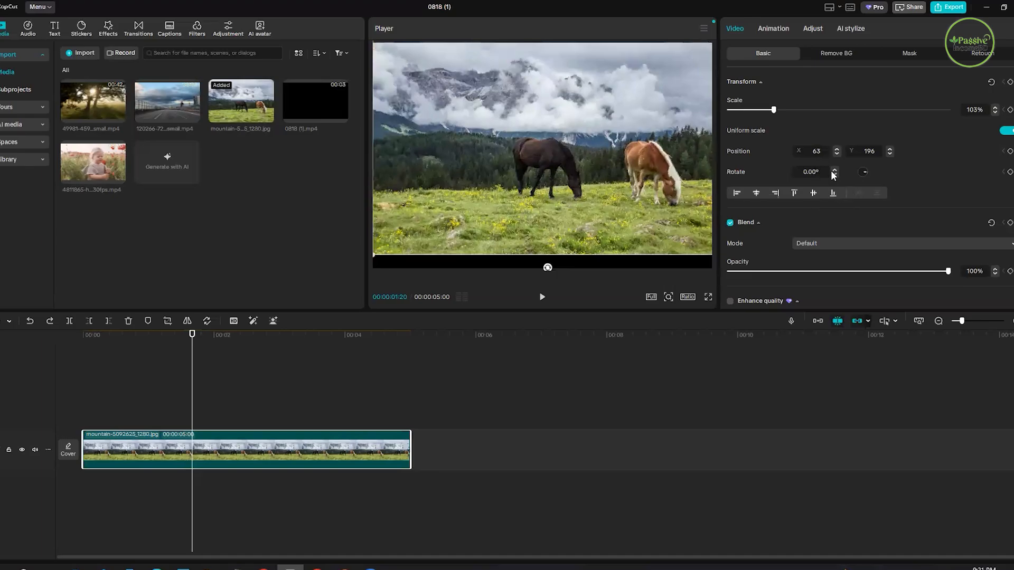
- Adjust the horses image's rotation up and down in small increments, finishing at 3.50°
click(834, 169)
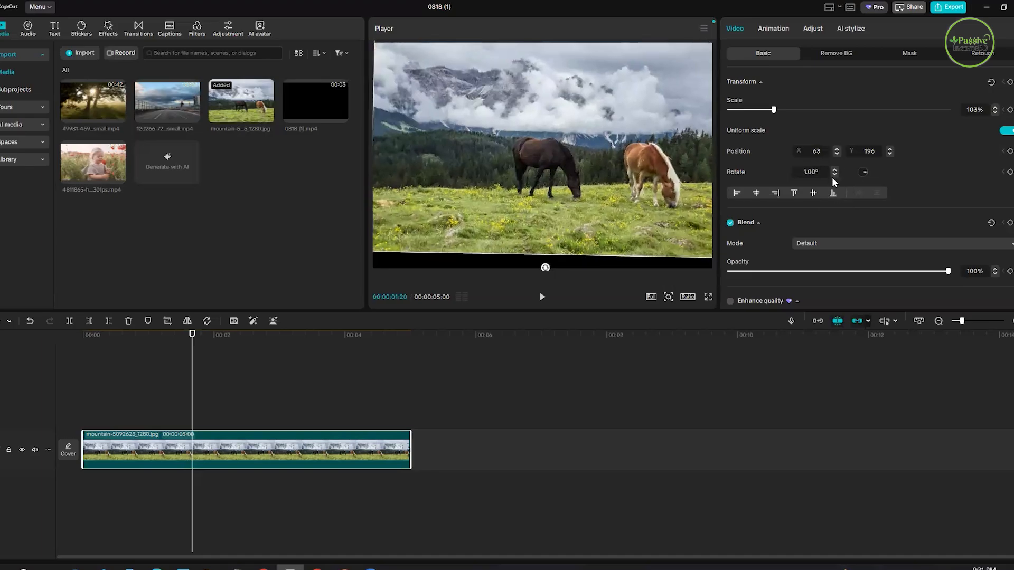
click(834, 175)
click(834, 175)
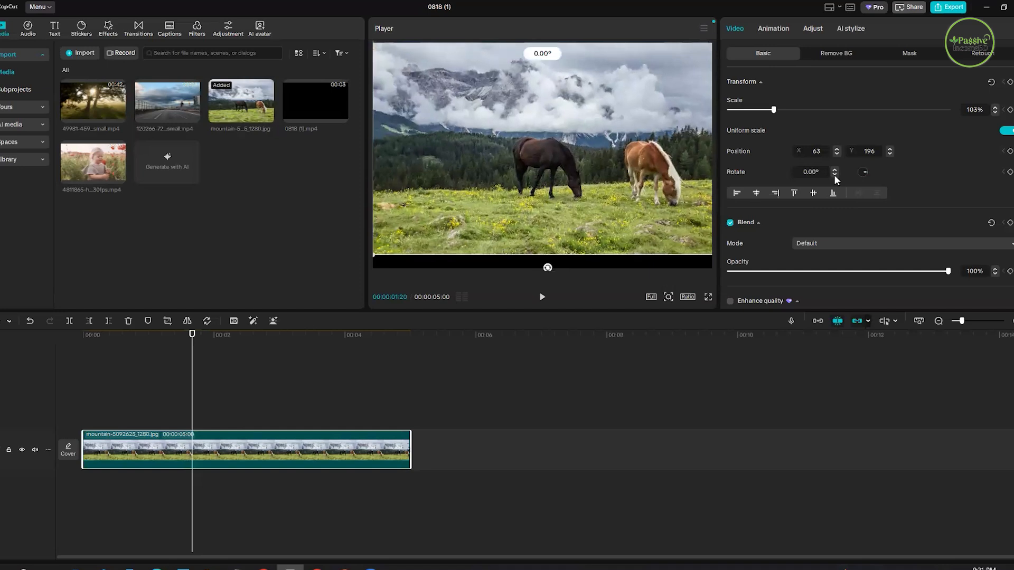
click(833, 169)
click(833, 169)
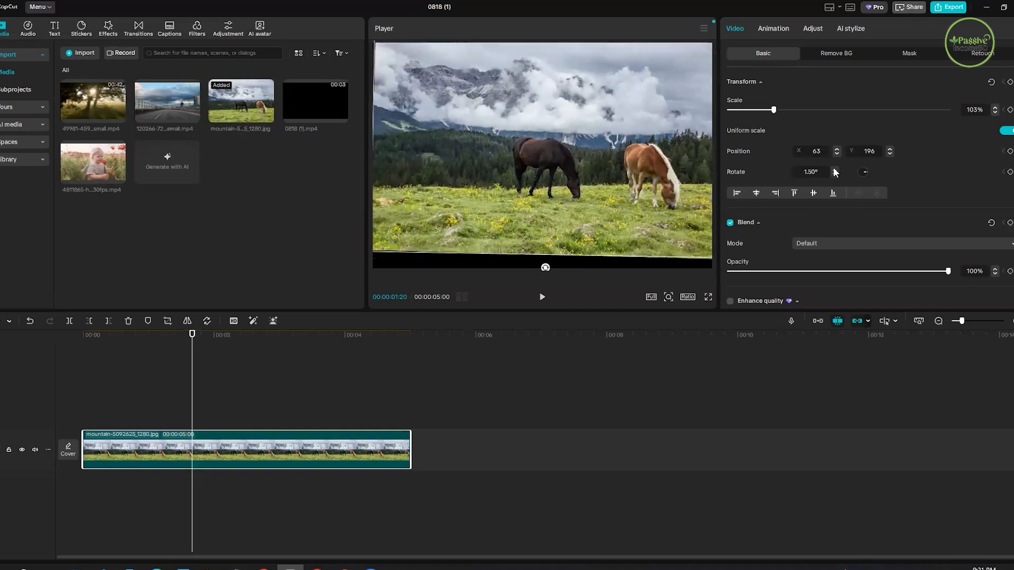
click(833, 168)
drag(730, 173, 735, 170)
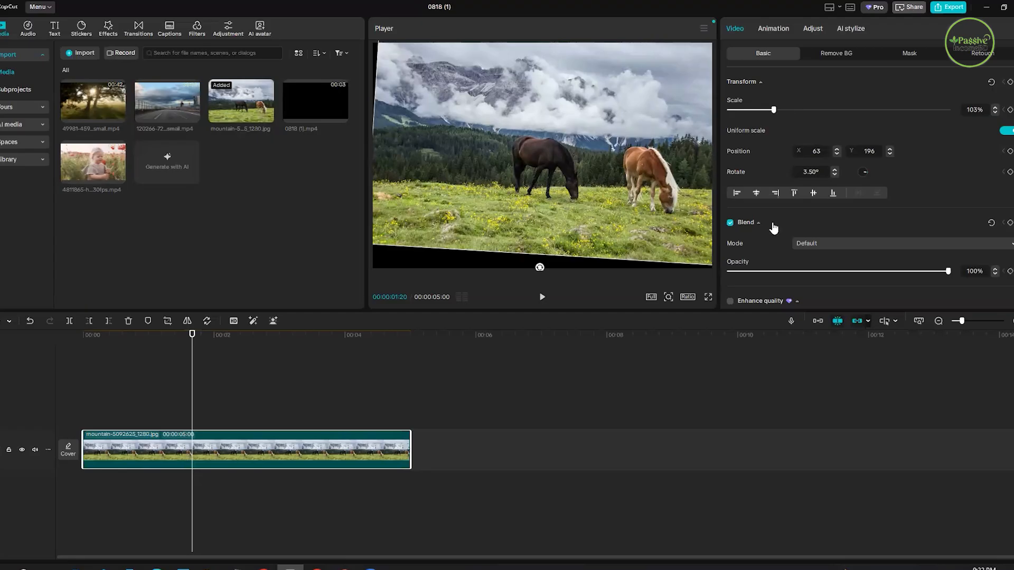
- Try the horizontal and vertical alignment options on the horses image, finishing centred horizontally at X 0, Y -160
scroll(759, 197, down, 1)
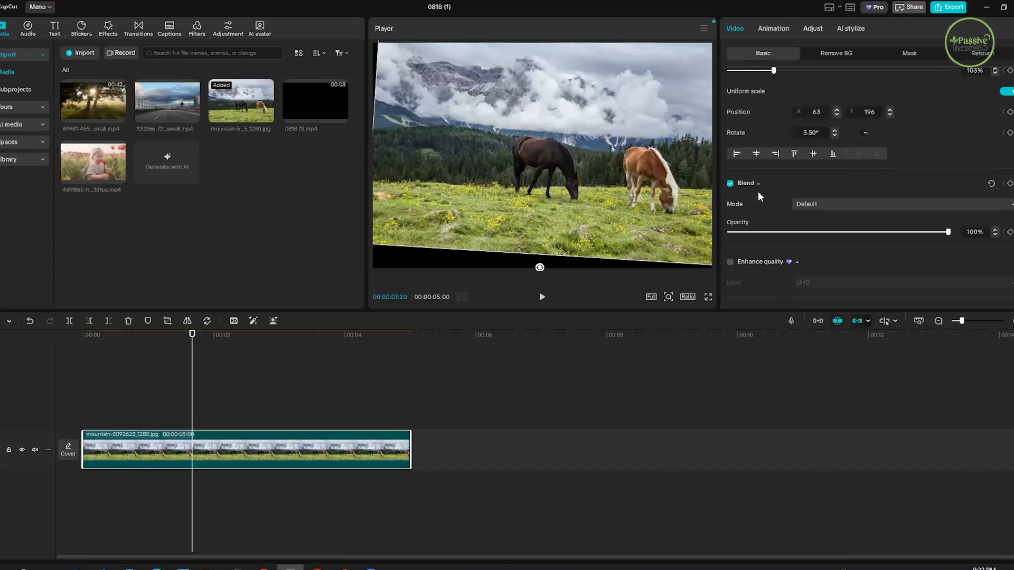
scroll(758, 192, up, 1)
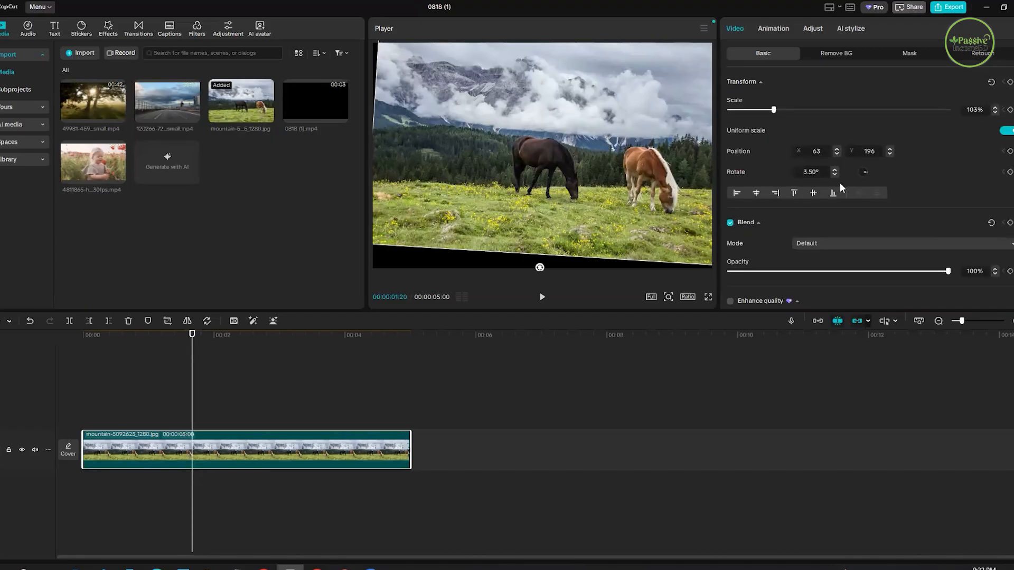
click(759, 191)
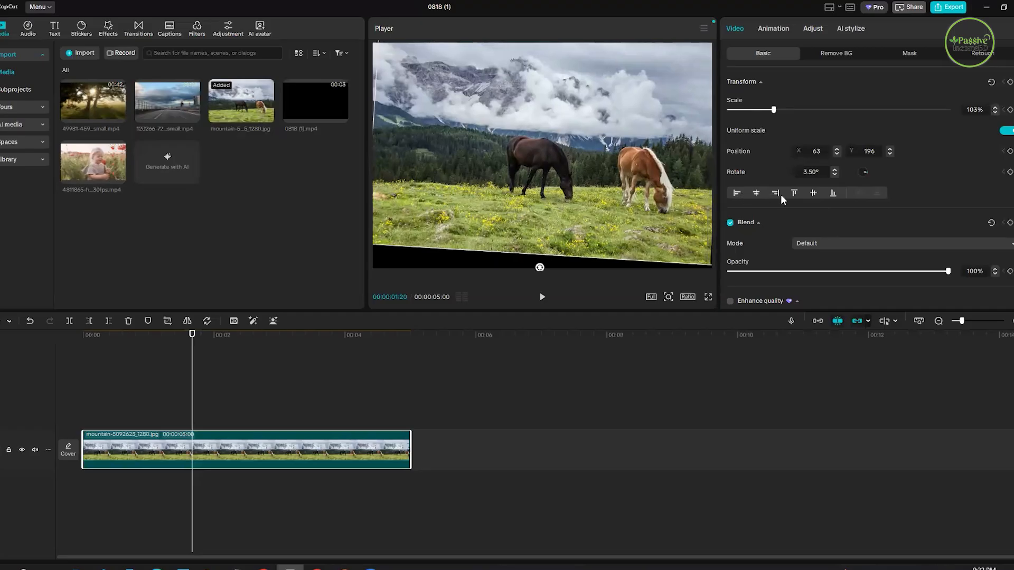
click(797, 193)
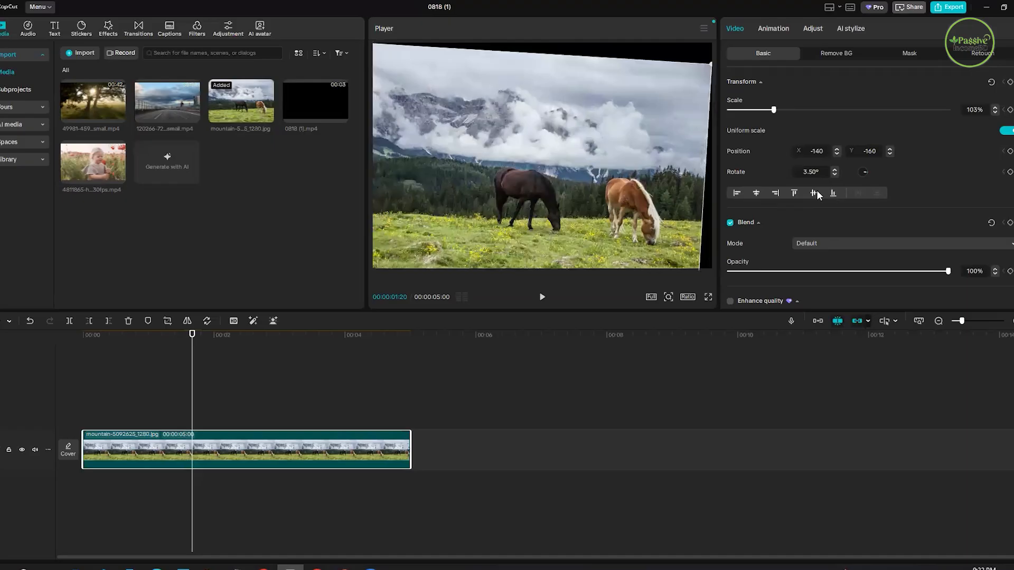
click(795, 193)
click(794, 193)
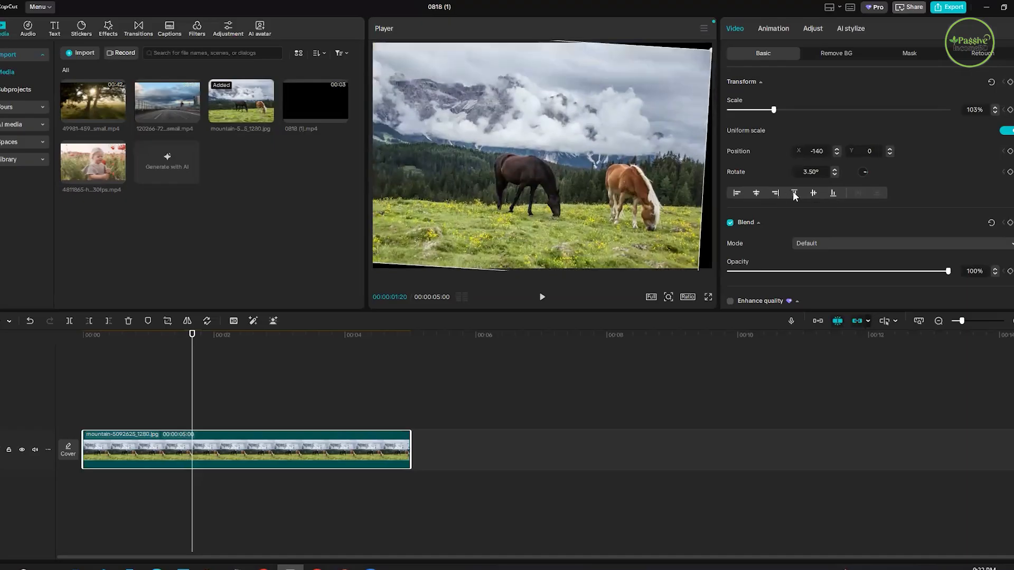
click(774, 194)
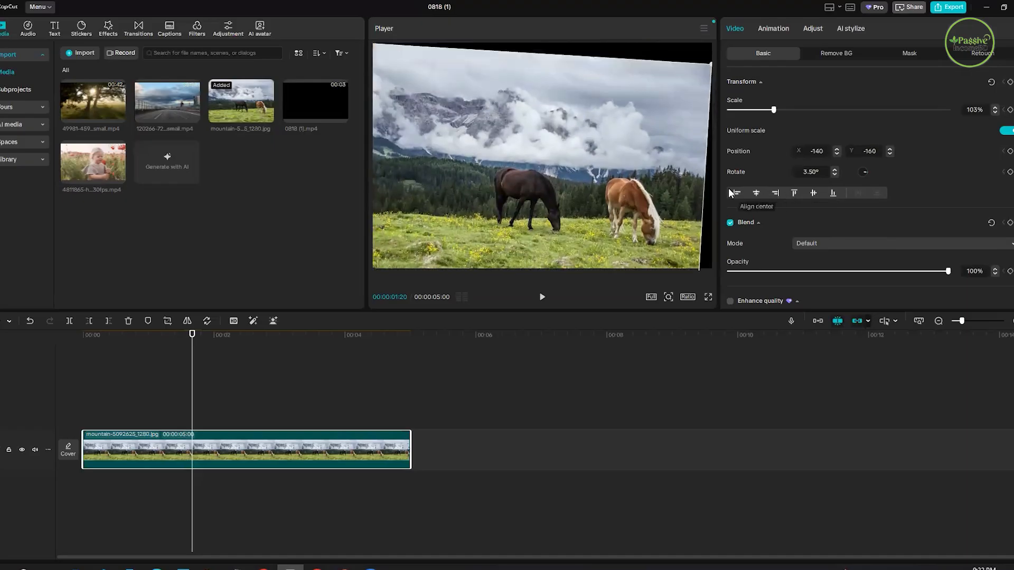
click(761, 193)
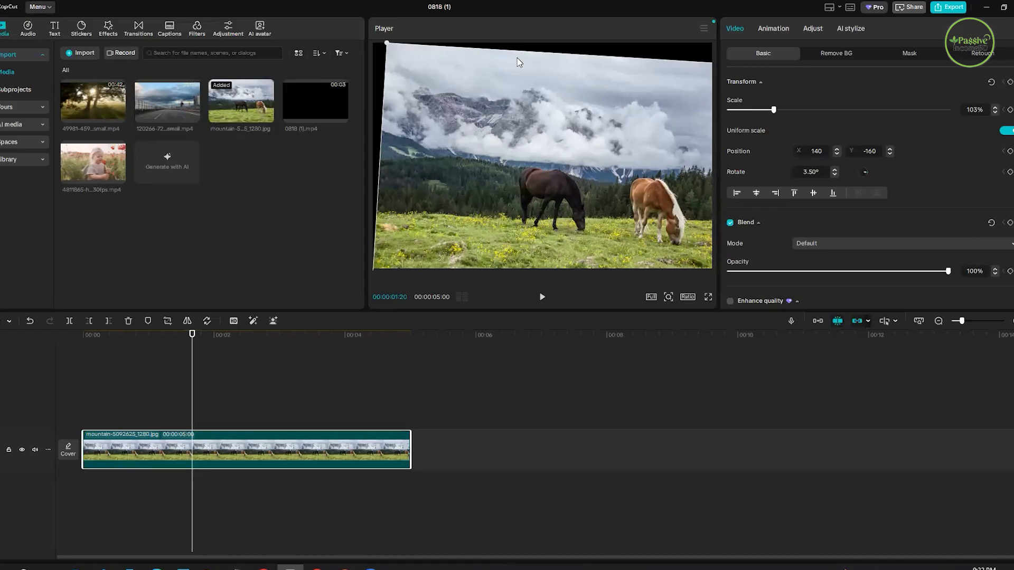
click(757, 195)
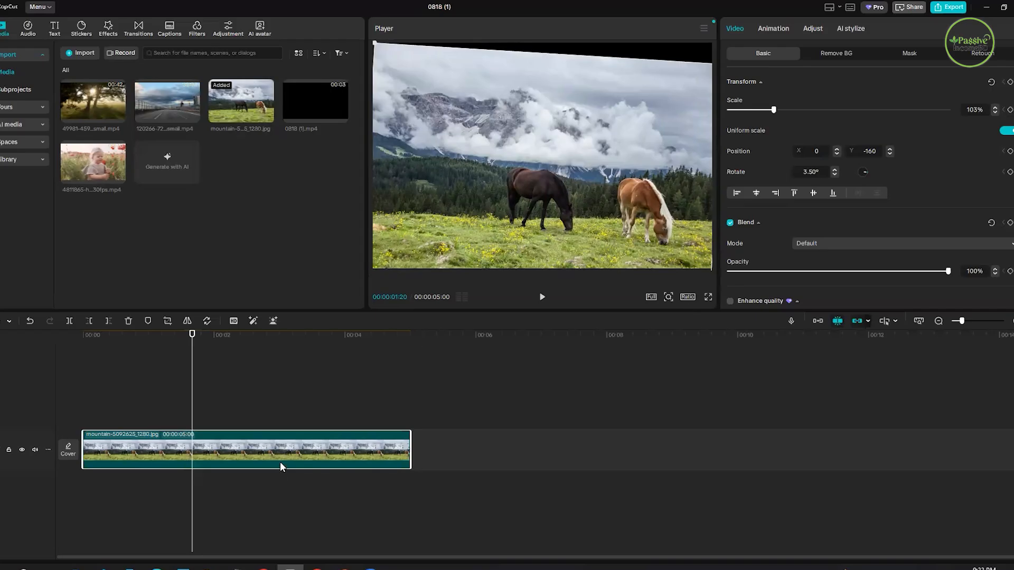
- Delete the edited horses clip and add a fresh copy of the horses image to the timeline
key(Delete)
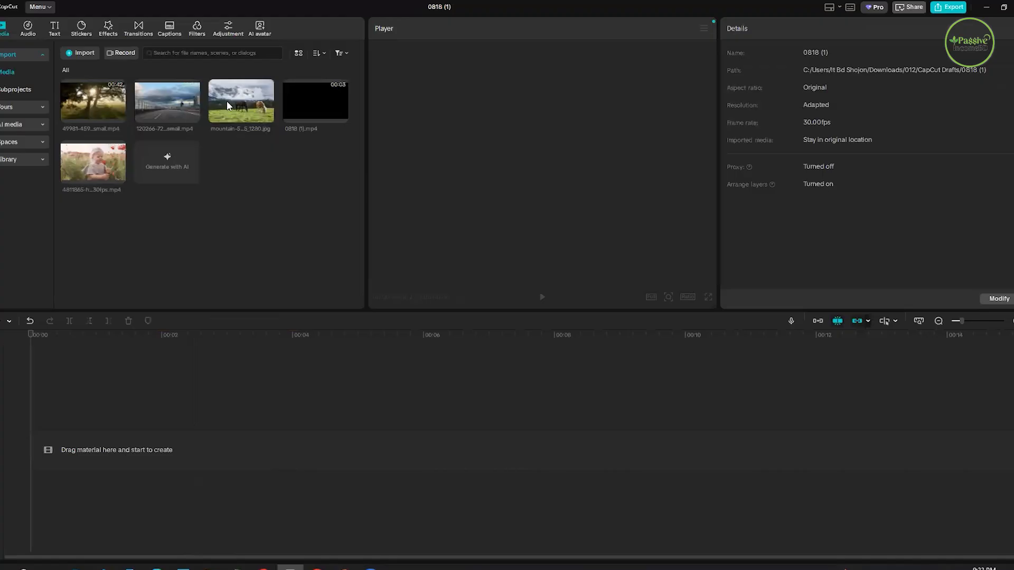
click(267, 116)
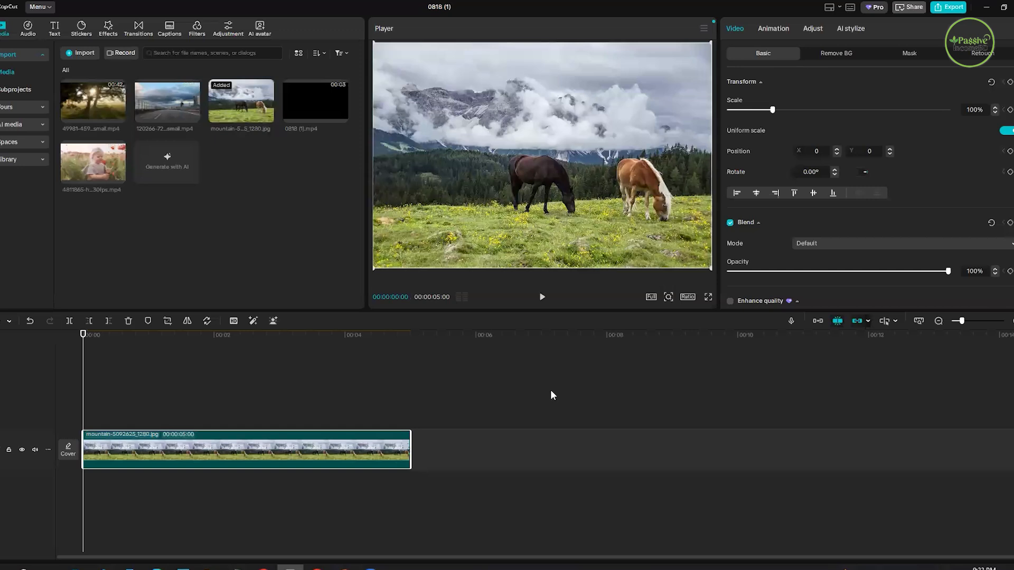
scroll(820, 183, down, 2)
scroll(797, 144, up, 2)
- Play the fresh horses clip, pause the preview and move the playhead to 00:00:01:03
click(544, 298)
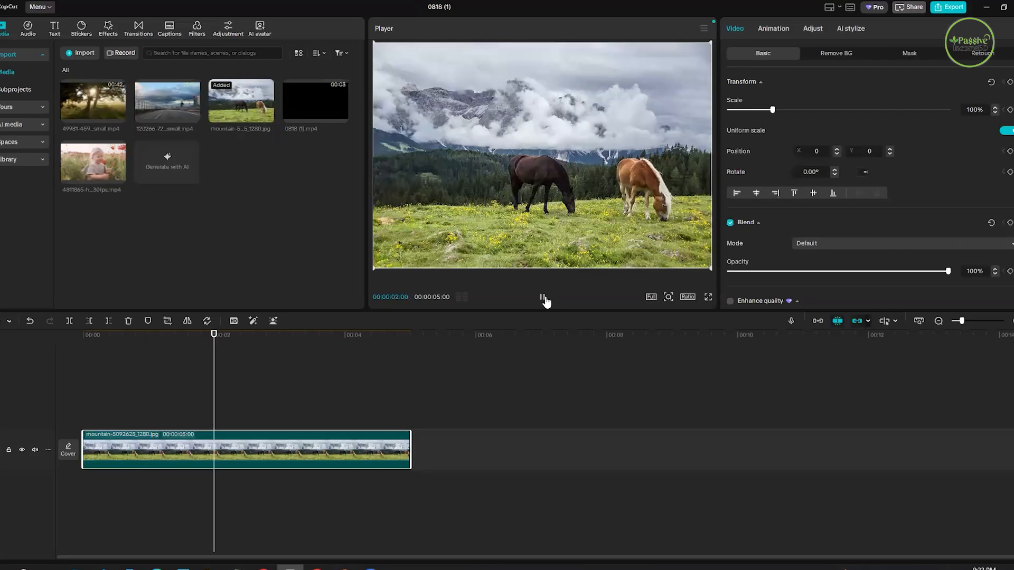
key(space)
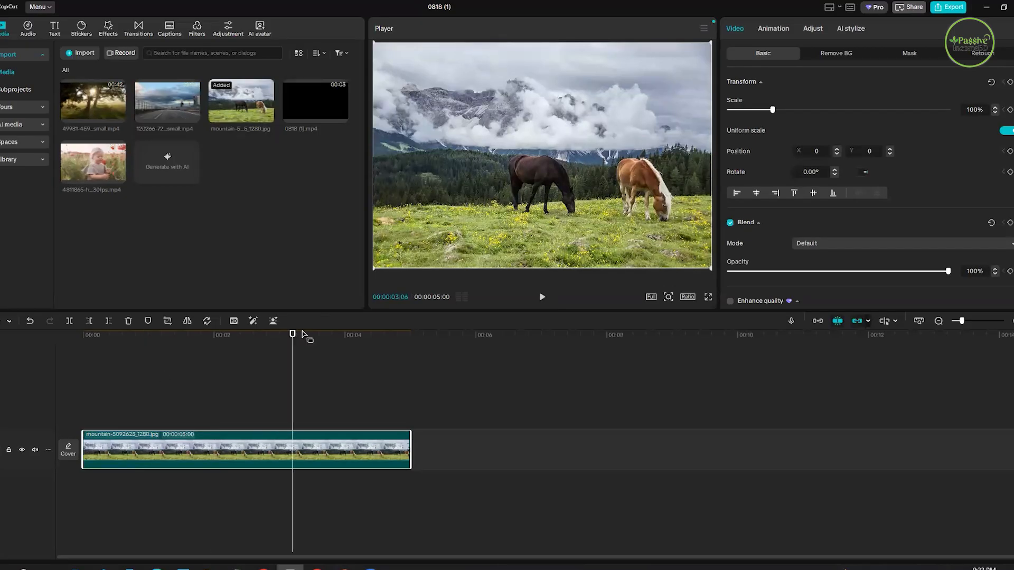
click(153, 373)
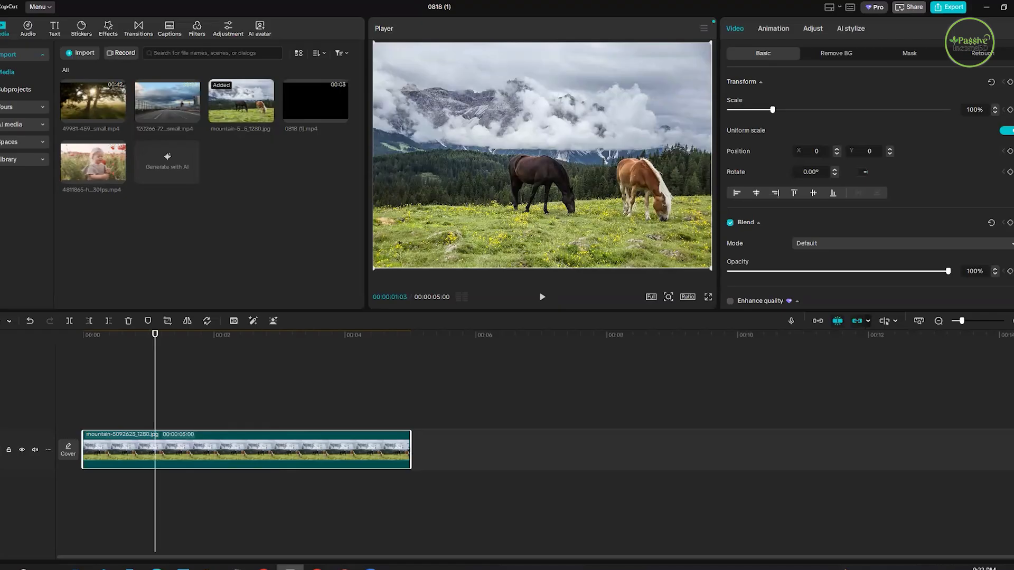
- Switch to the Downloads folder in File Explorer, look through its files and return to CapCut
click(157, 518)
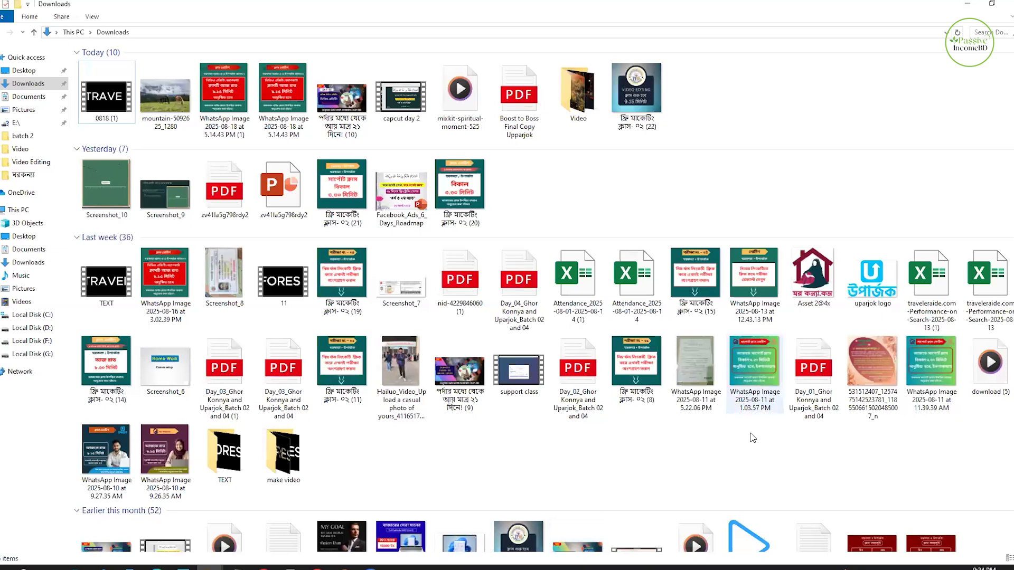
scroll(827, 308, down, 5)
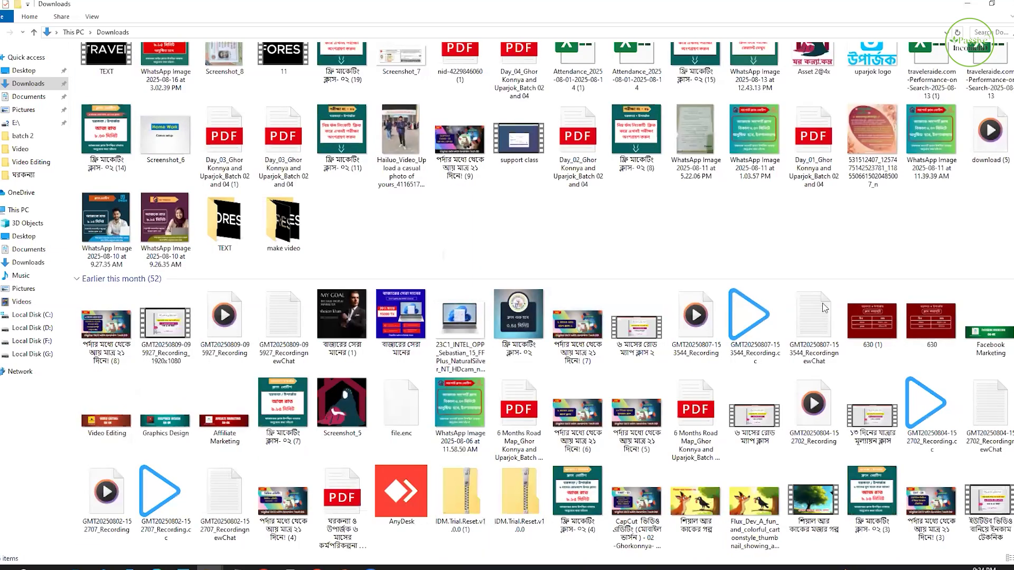
scroll(866, 420, down, 3)
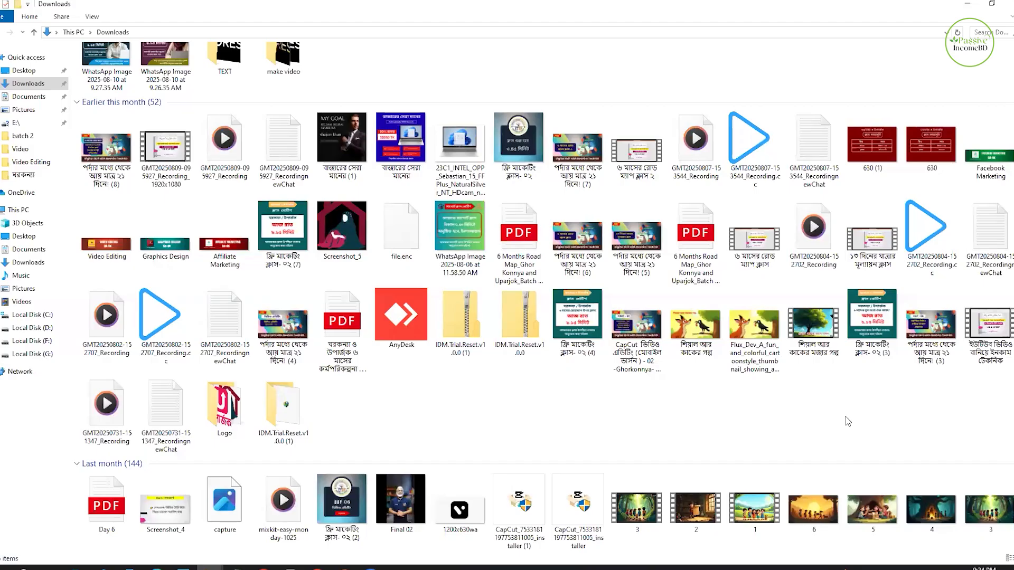
scroll(847, 421, down, 5)
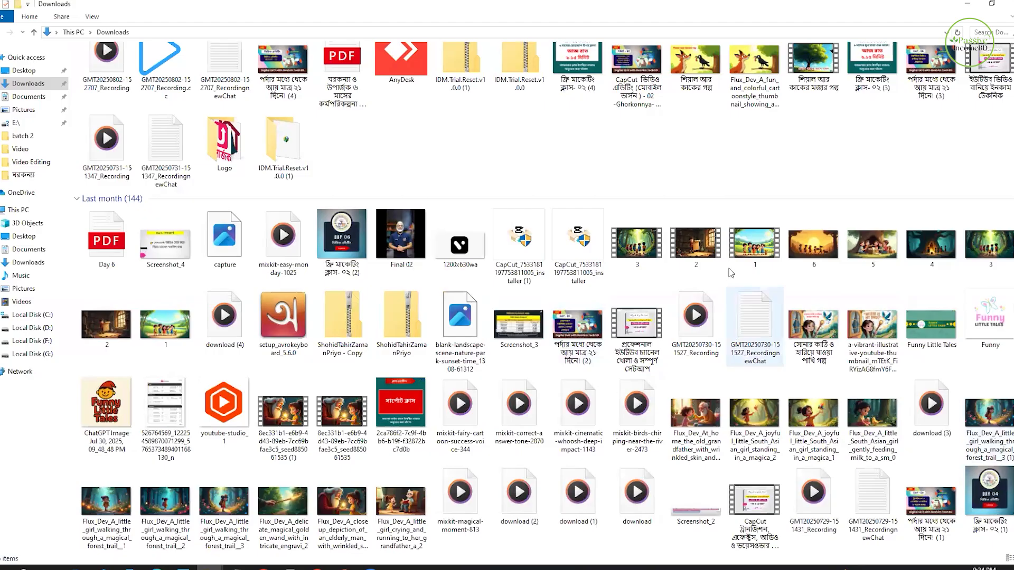
key(Home)
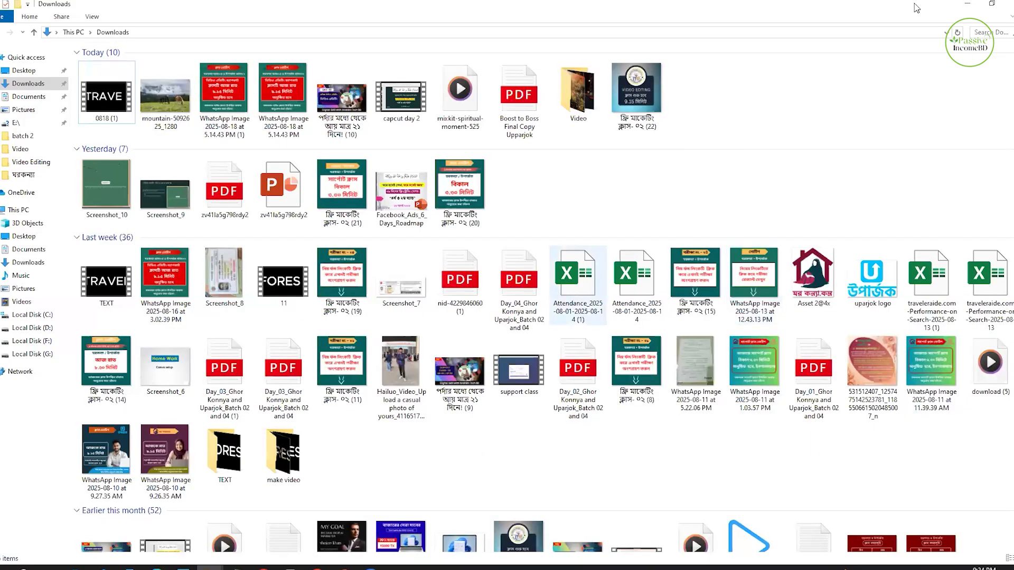
key(alt+Tab)
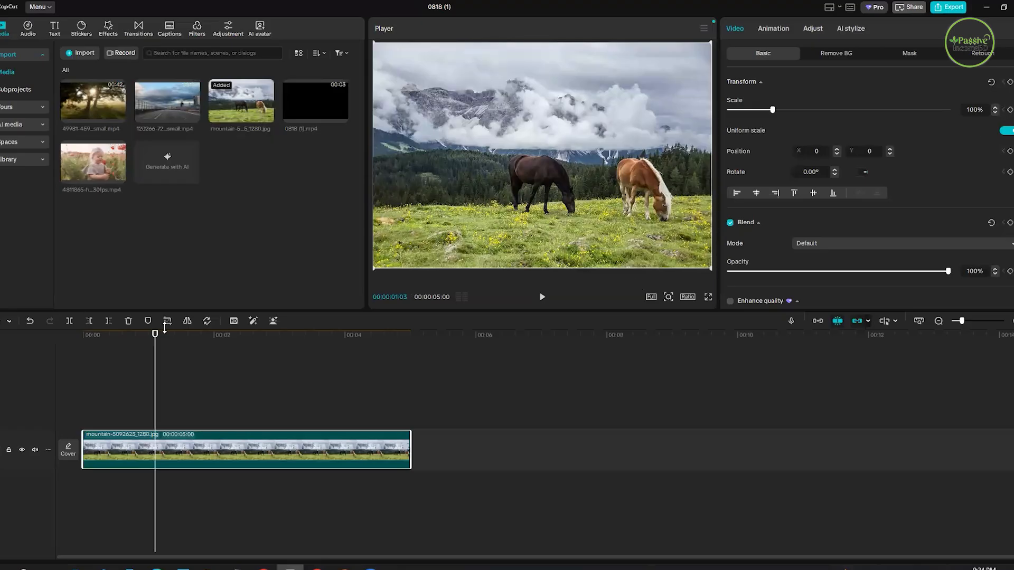
click(114, 359)
click(182, 355)
click(92, 381)
click(150, 389)
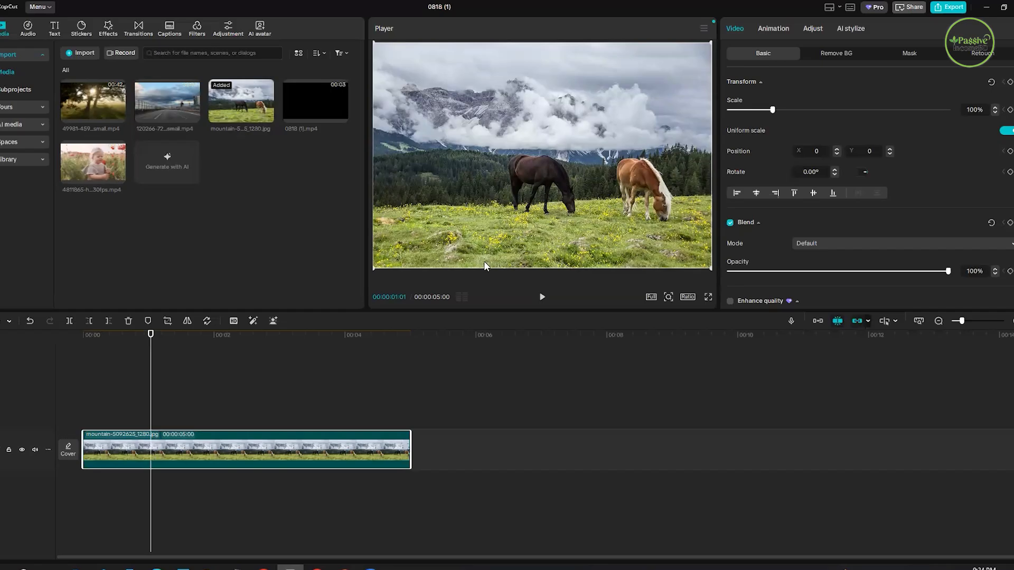
click(198, 363)
click(322, 397)
click(120, 401)
click(130, 411)
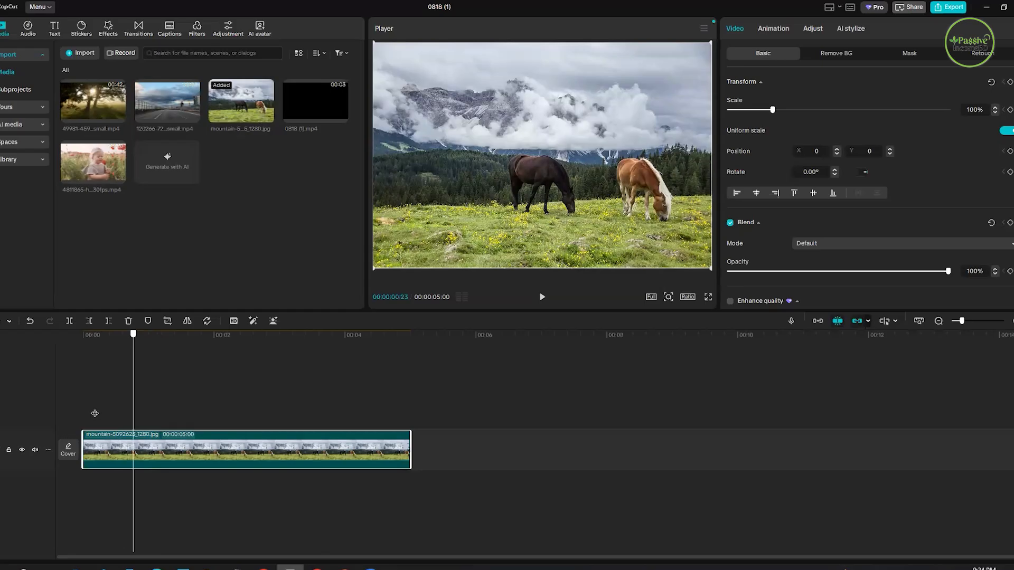
- Add a Scale keyframe at 100% to the horses clip at 00:00:00:26
click(139, 415)
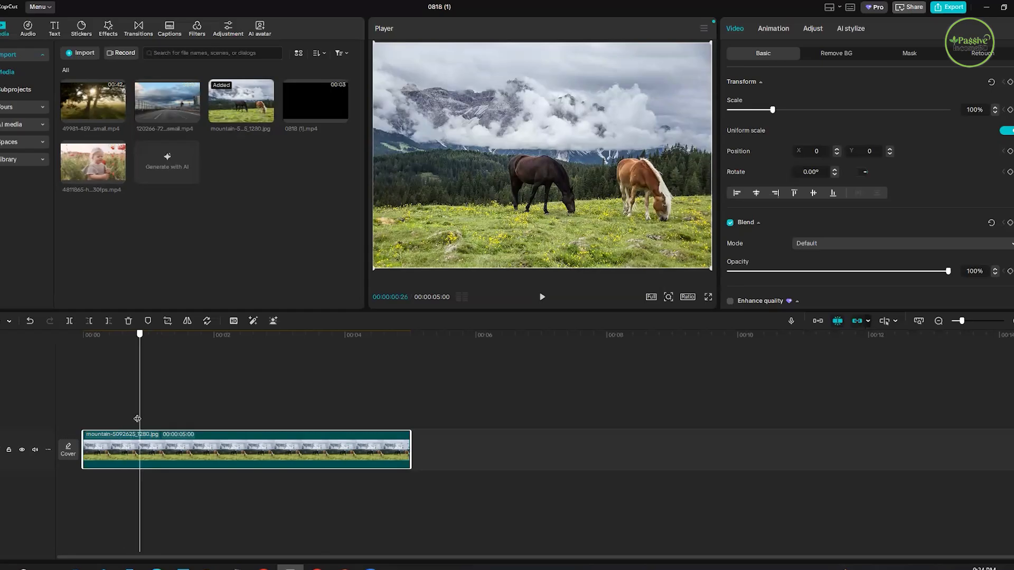
click(153, 423)
click(139, 425)
click(1010, 110)
- Scrub the playhead beyond the Scale keyframe and back onto it at 00:00:00:26
click(249, 350)
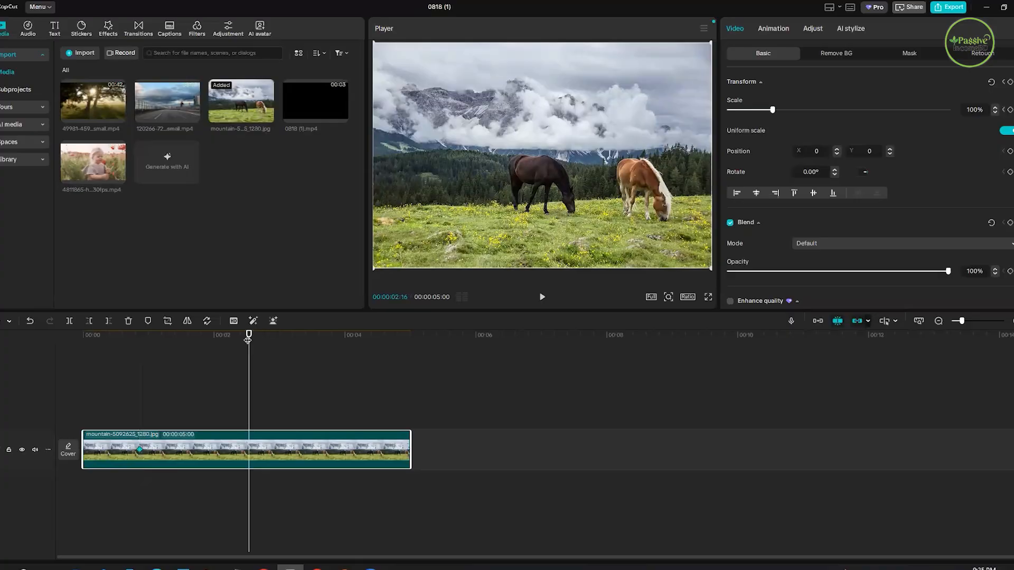
click(168, 359)
click(193, 364)
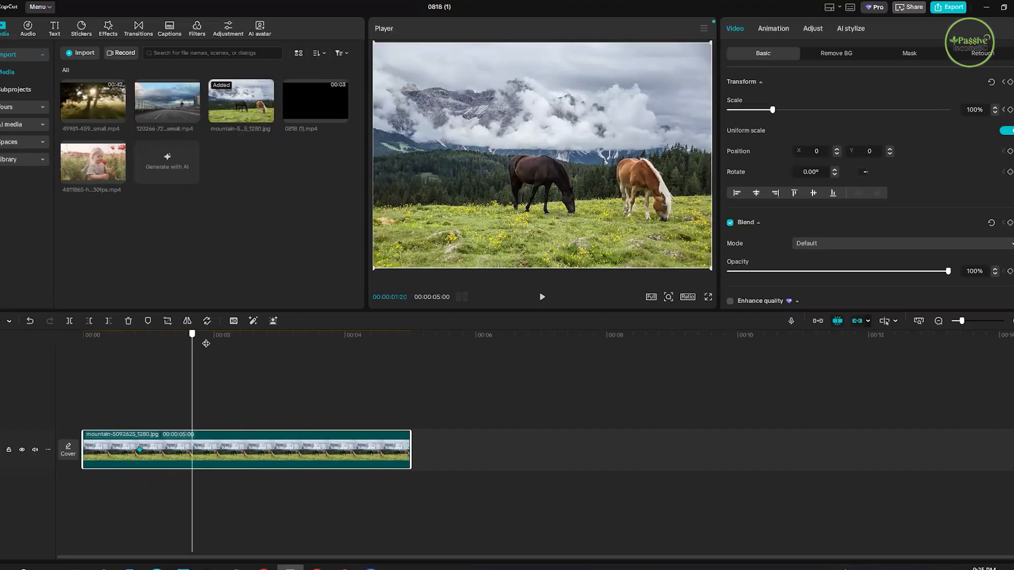
click(195, 399)
click(220, 401)
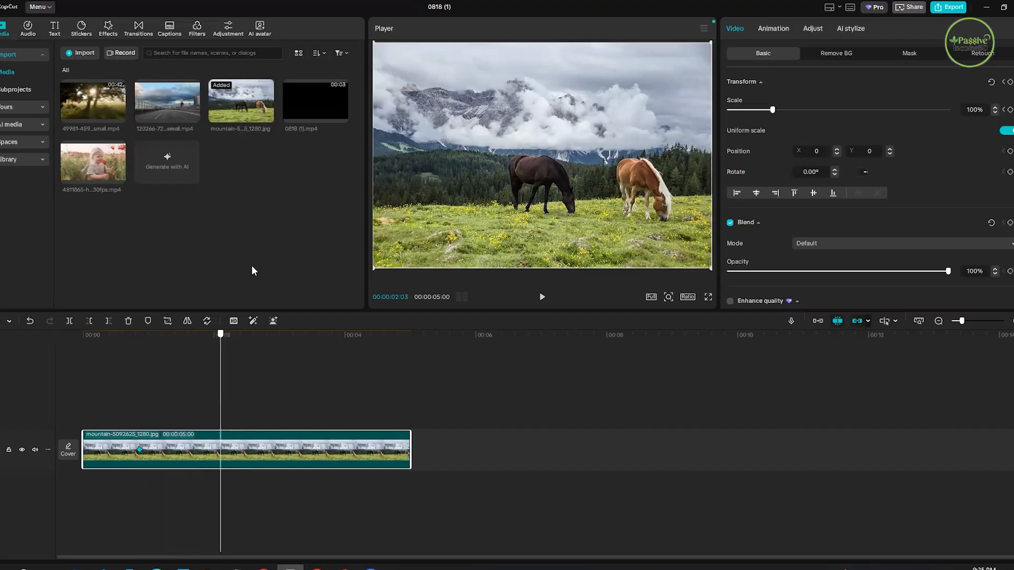
click(139, 364)
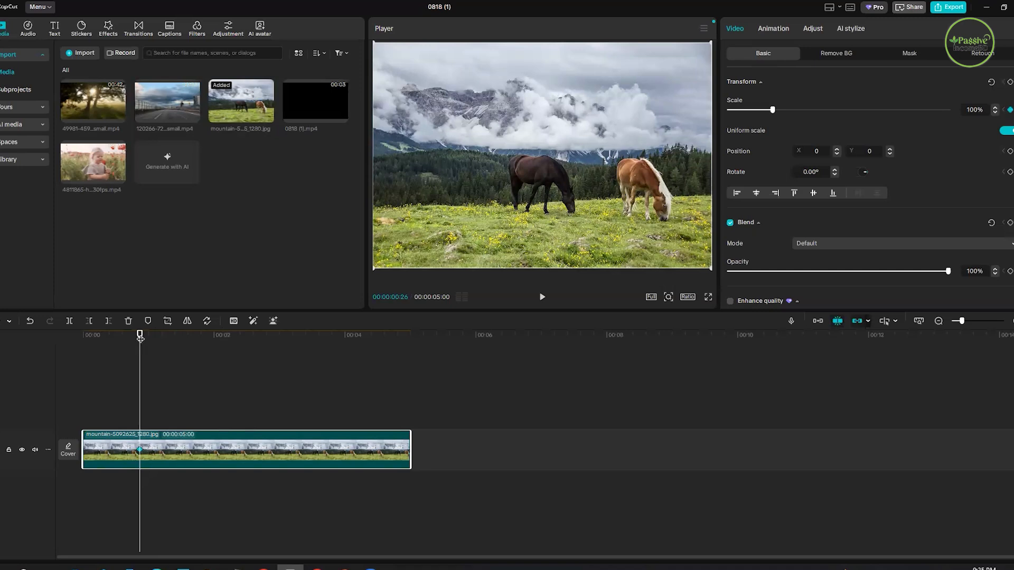
- Create a second Scale keyframe at 00:00:02:15 by enlarging the horses image to 177%, and move the playhead to 00:00:02:29
click(246, 362)
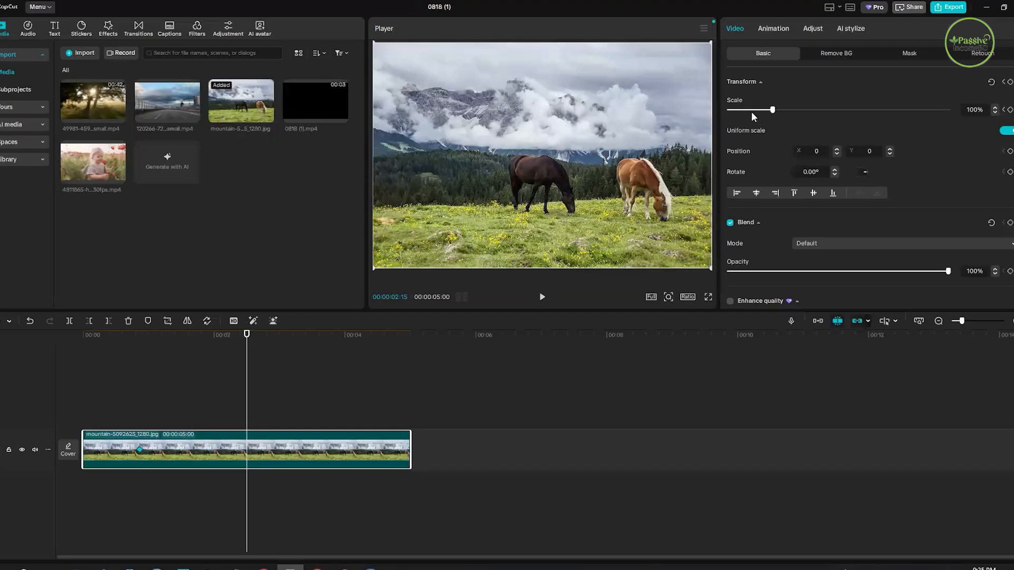
drag(773, 106, 808, 117)
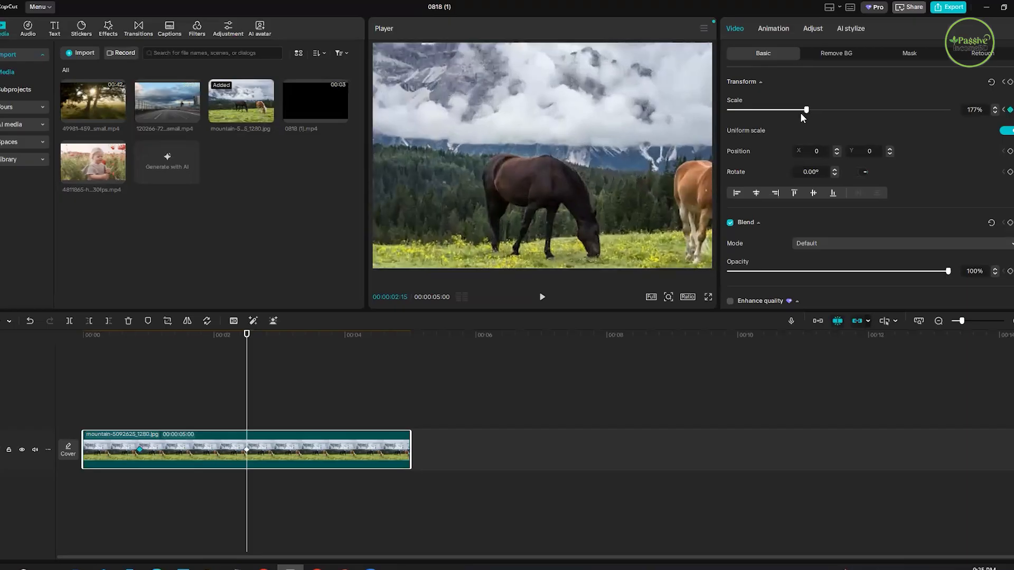
drag(247, 336, 277, 338)
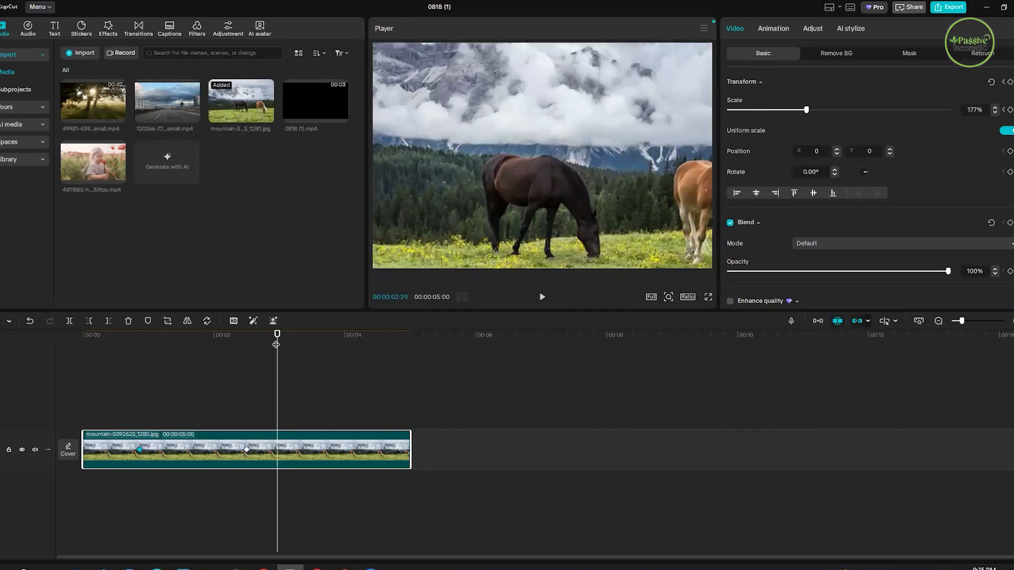
- Preview the Scale animation by playing the horses clip from the start and scrubbing through the part between the two keyframes
click(62, 375)
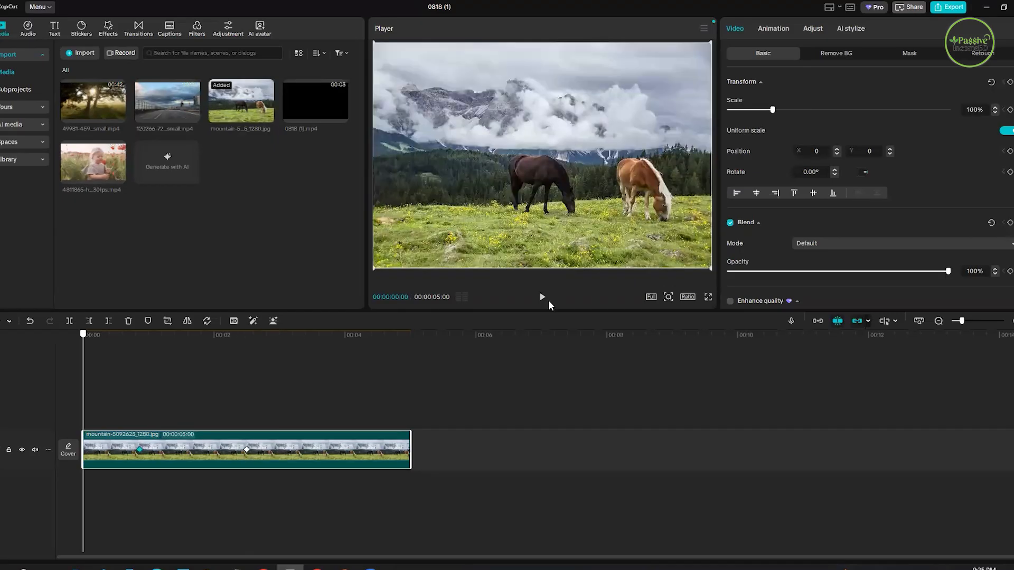
click(542, 298)
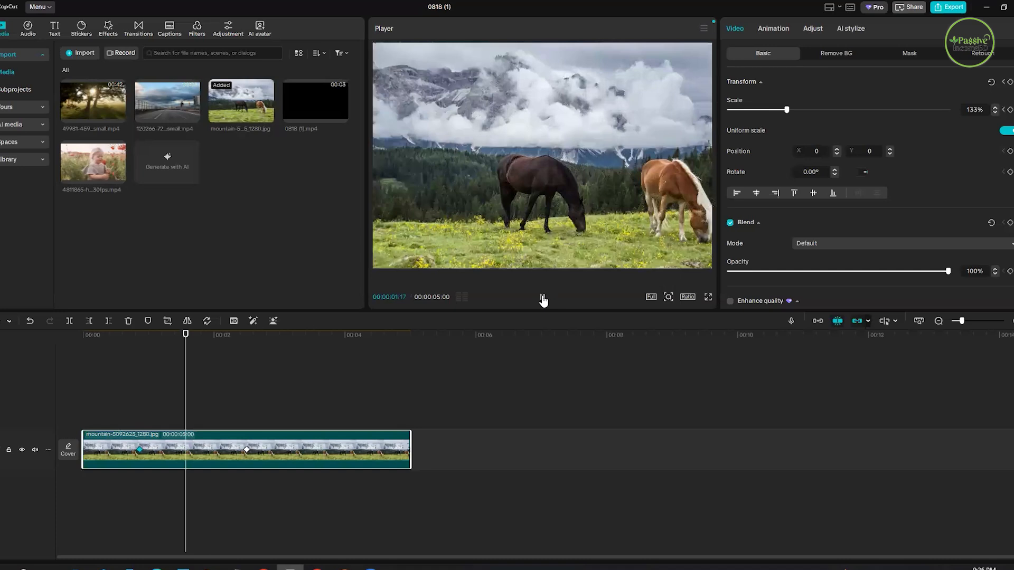
click(543, 298)
drag(181, 367, 181, 403)
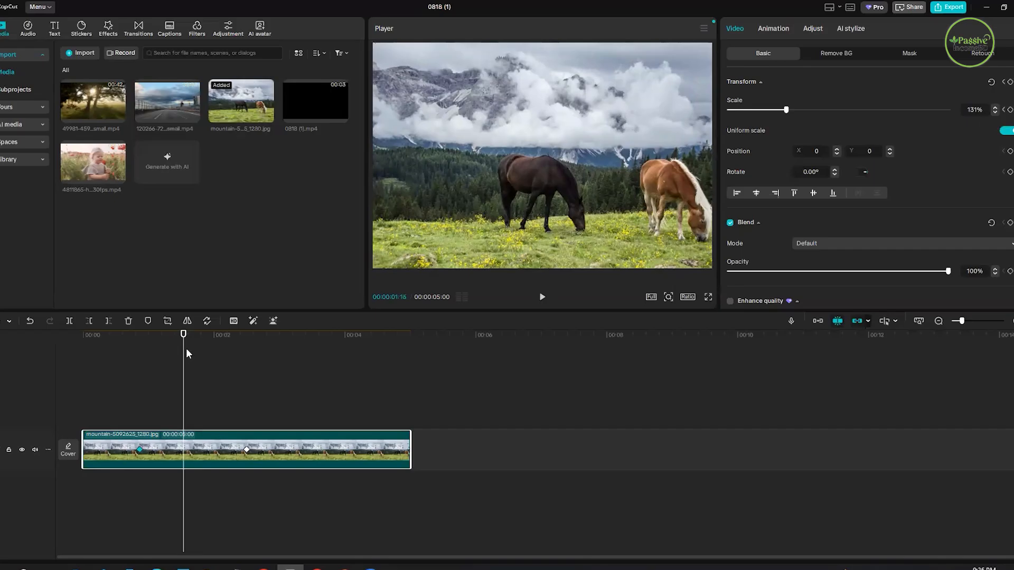
drag(228, 393, 235, 402)
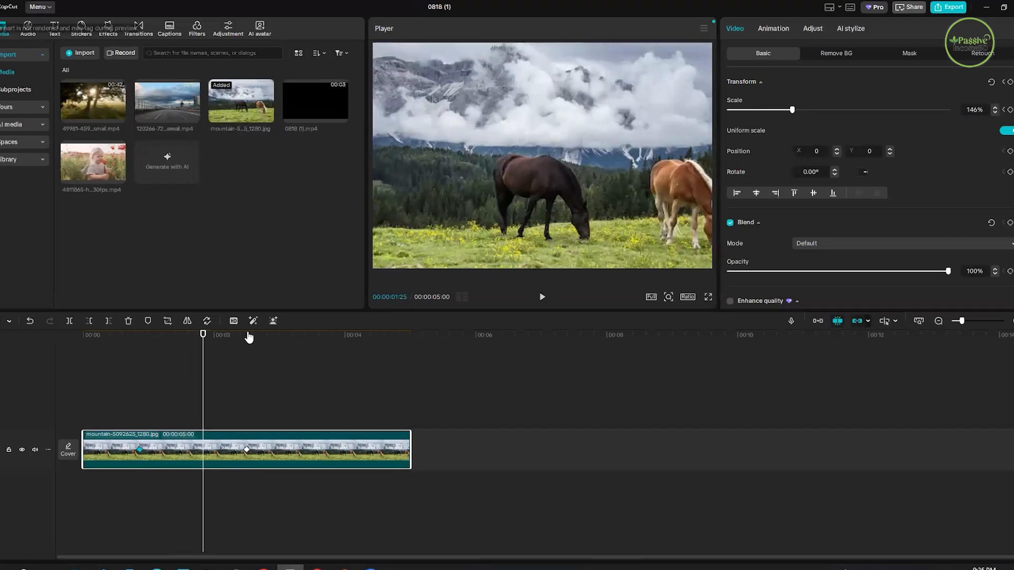
drag(205, 334, 112, 381)
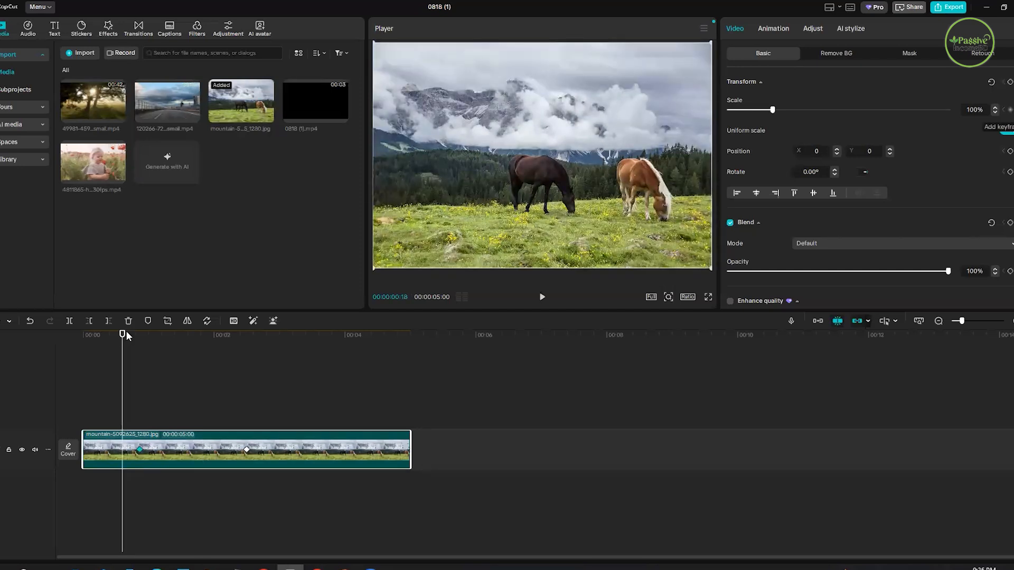
- Add a Scale keyframe at 00:00:02:28 with the image at 177%, and another at 00:00:04:06 by reducing the scale to 102%
click(275, 365)
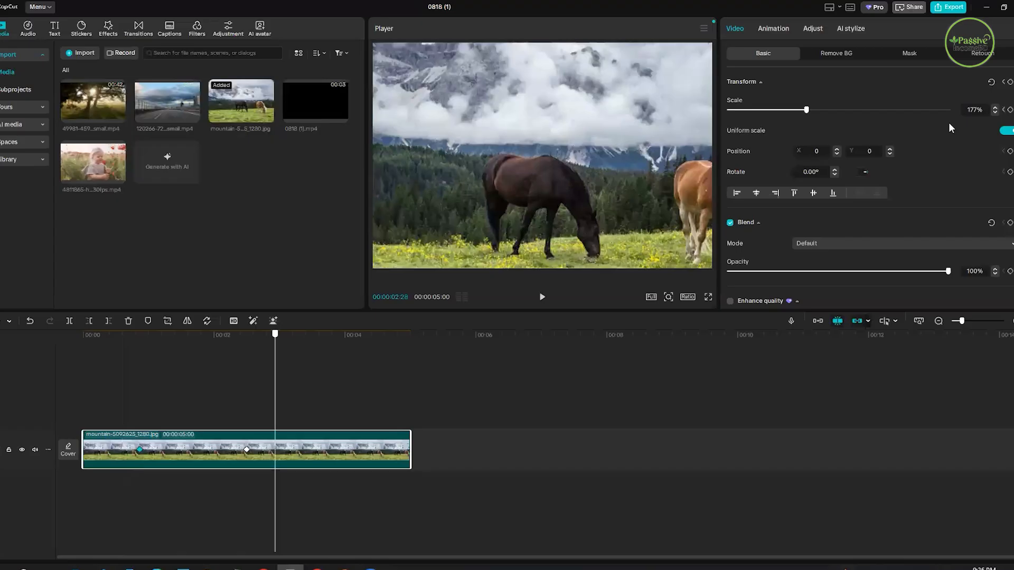
click(1010, 110)
click(366, 361)
click(359, 365)
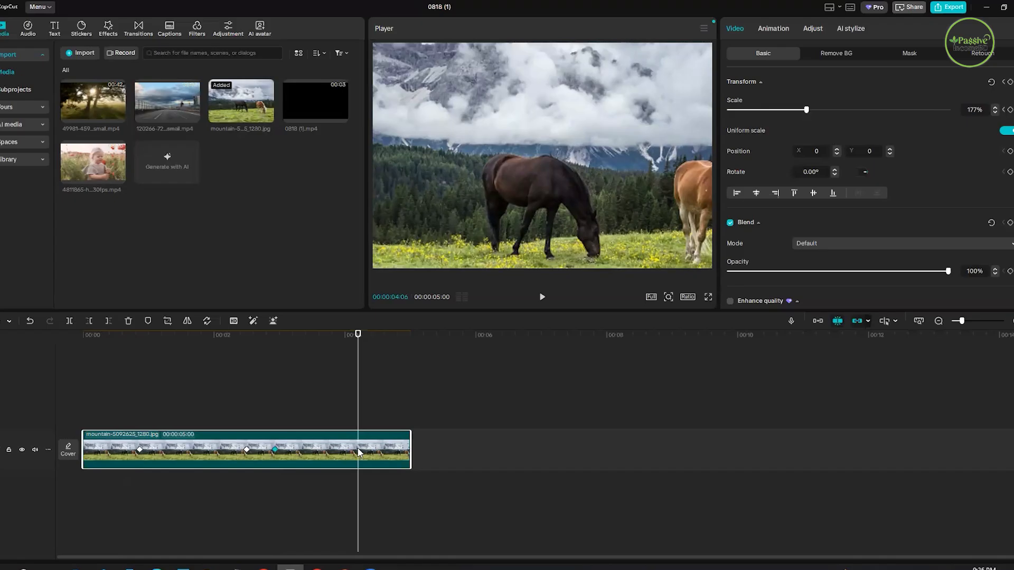
drag(790, 113, 774, 122)
click(768, 115)
click(773, 120)
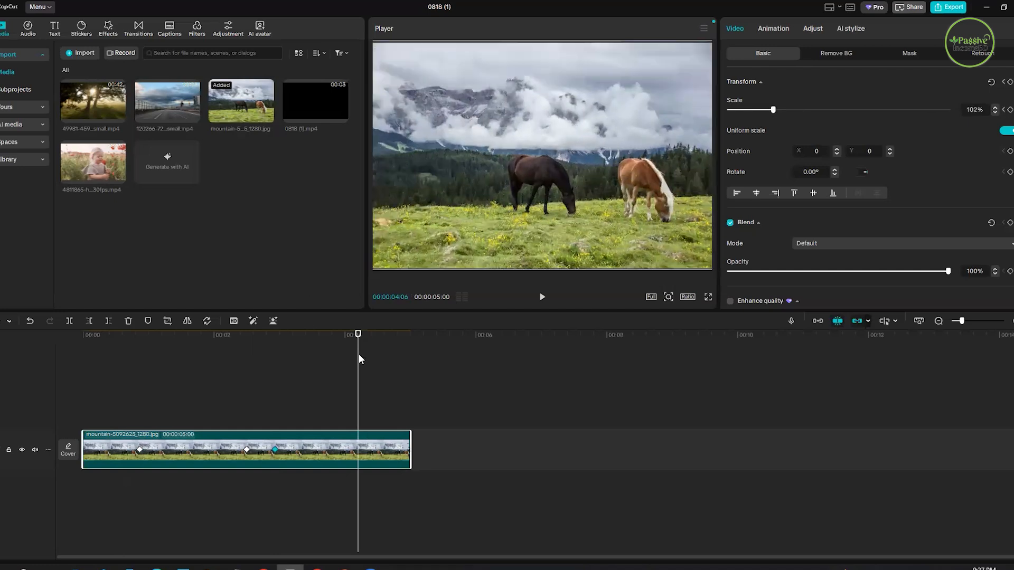
- Play the horses clip from 00:00:00:05 to preview the zoom in and back out, and pause near its end
click(94, 387)
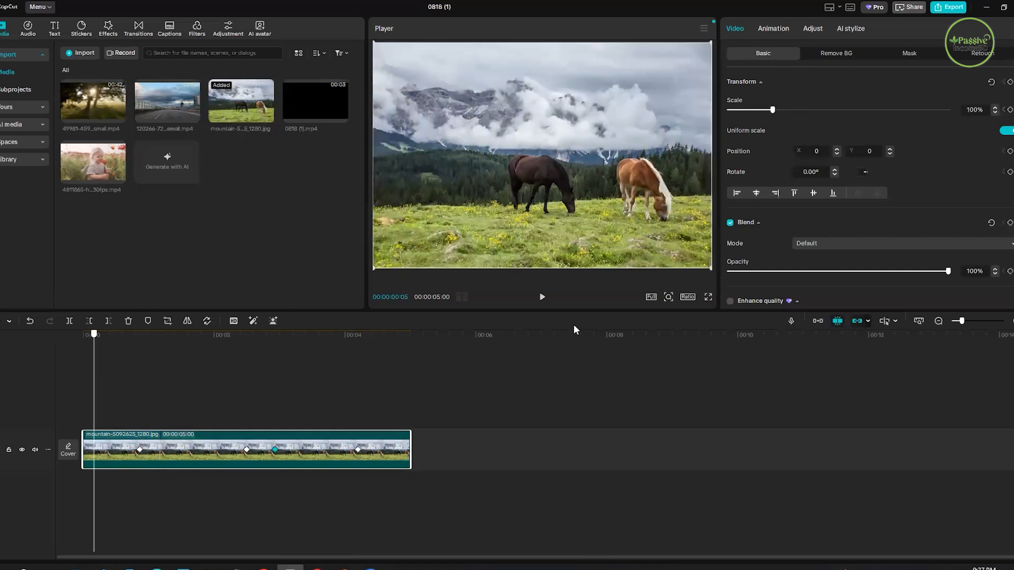
click(543, 299)
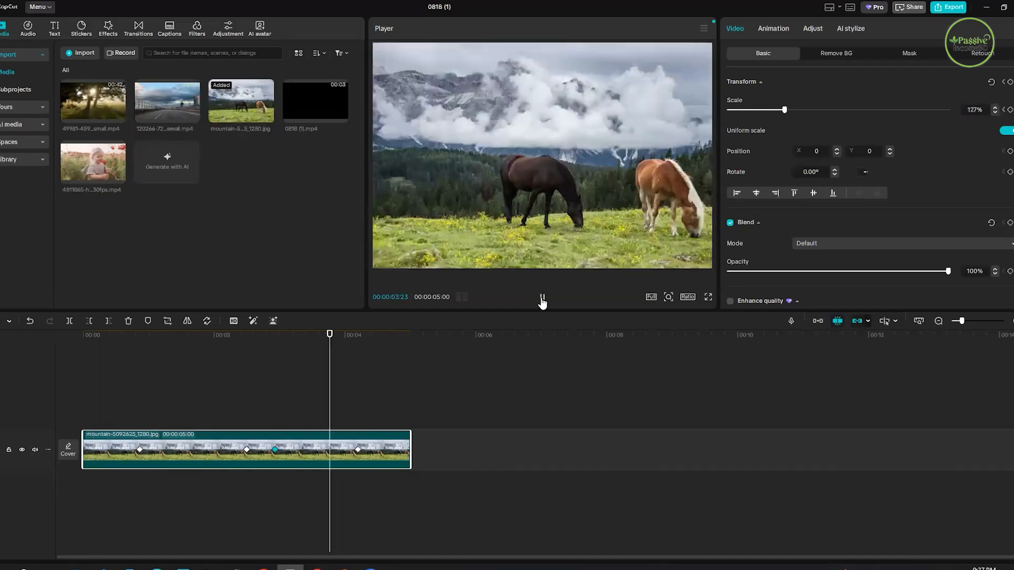
click(543, 299)
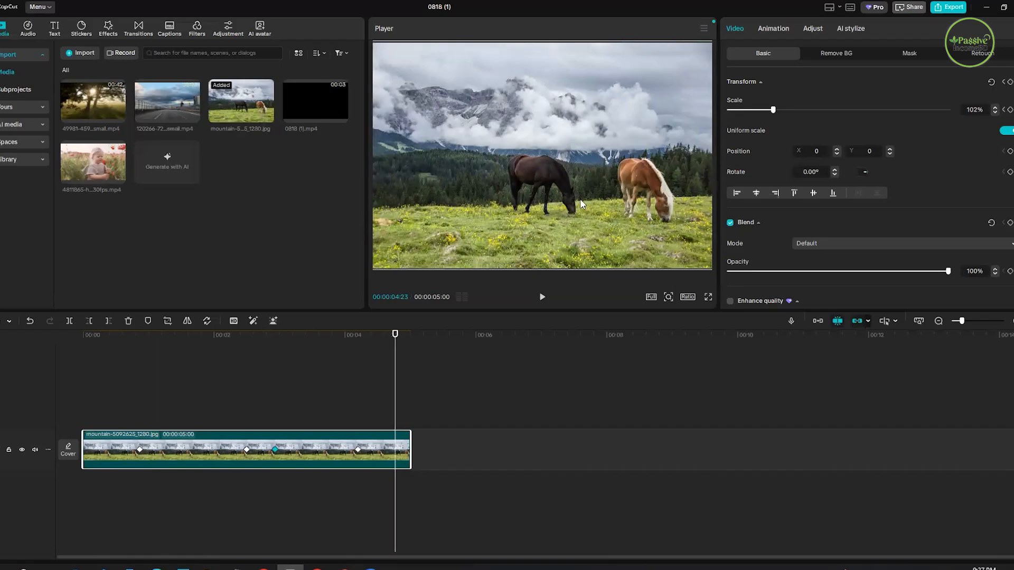
- Try moving the horses image vertically in the preview at 00:00:04:23, to Y 120 and Y -62, and undo the last move
drag(589, 108, 580, 190)
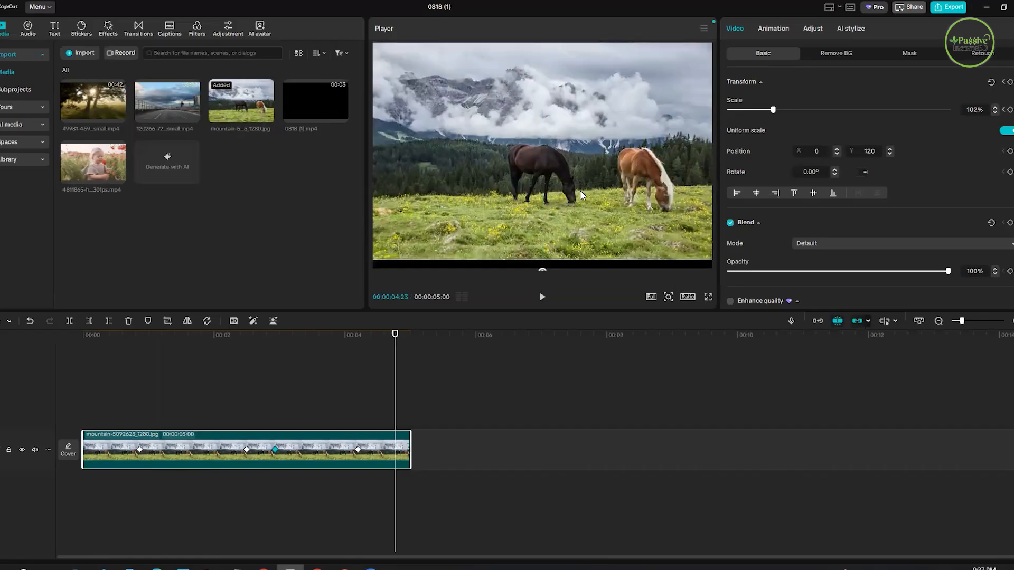
drag(581, 208, 572, 187)
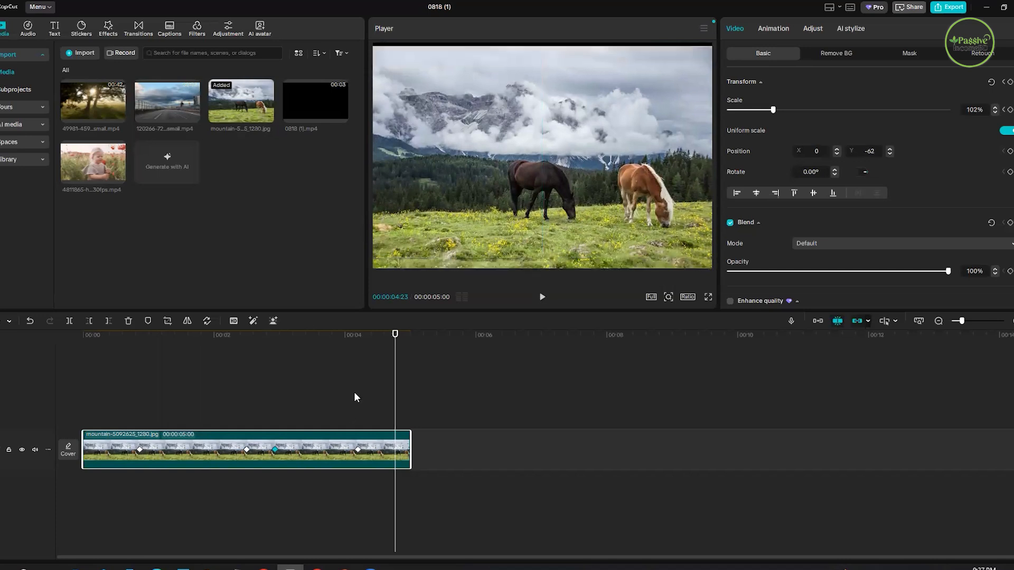
key(ctrl+z)
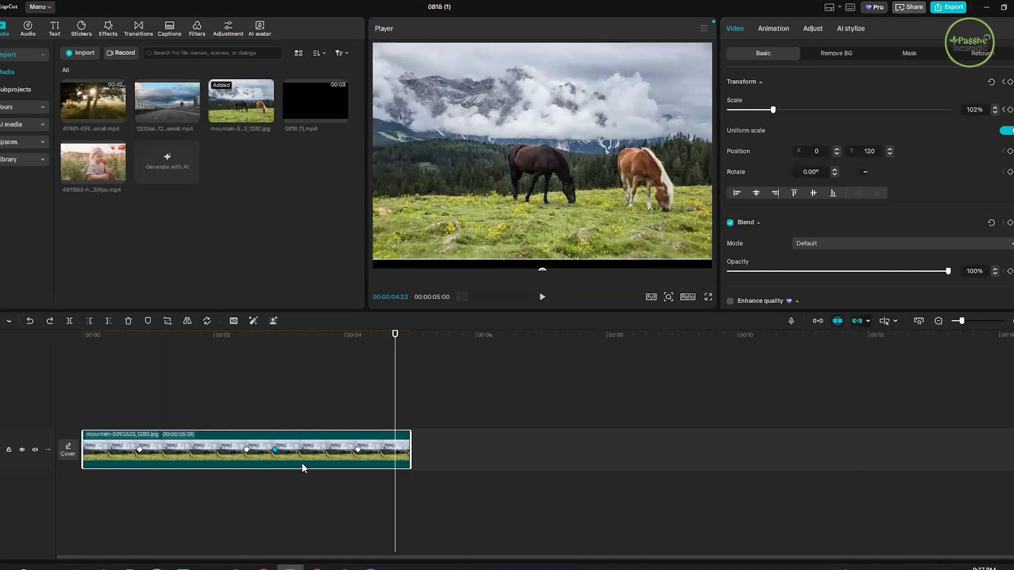
- Replace the keyframed horses clip with a fresh copy of the same image on the timeline, and place the playhead at 00:00:00:20
key(Delete)
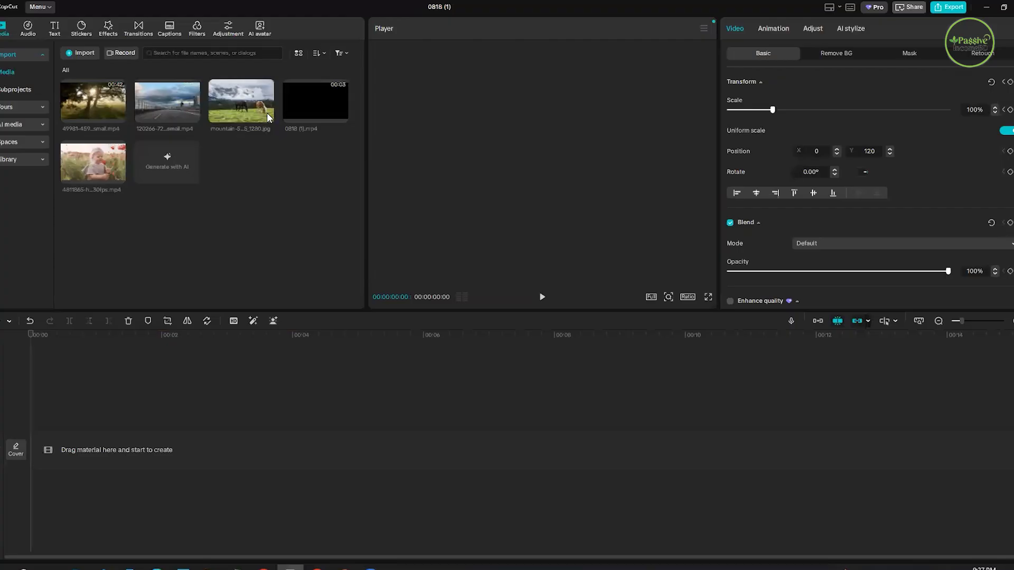
click(266, 116)
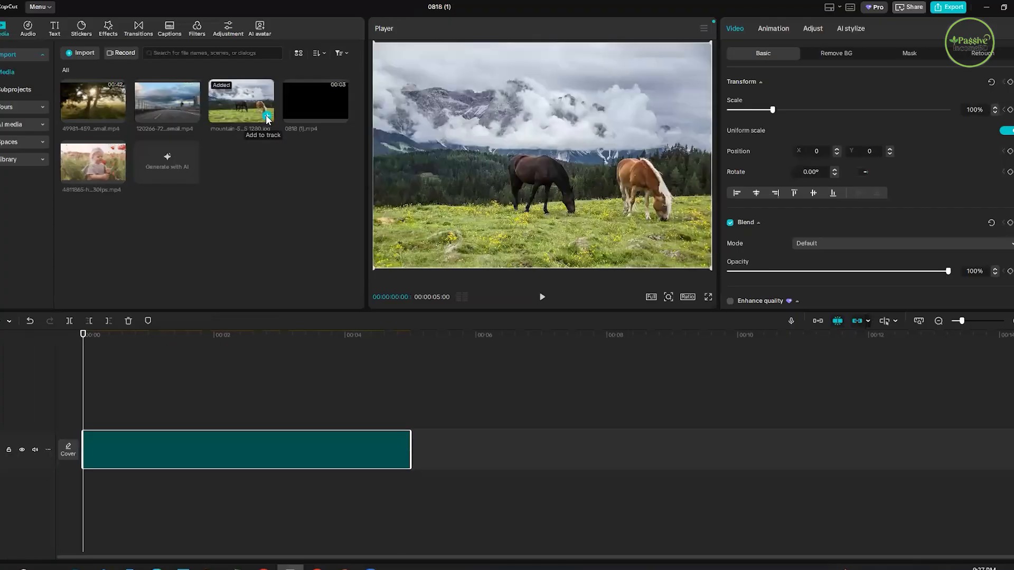
click(126, 347)
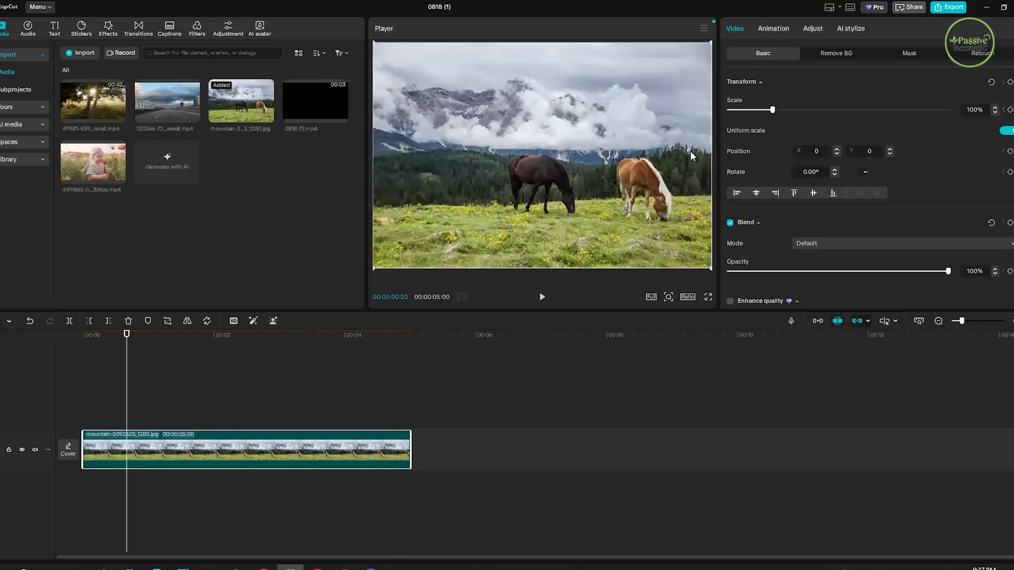
- Enlarge the horses image to 136% and move it to about X -299, Y -232, with the playhead at 00:00:00:22
drag(561, 148, 558, 244)
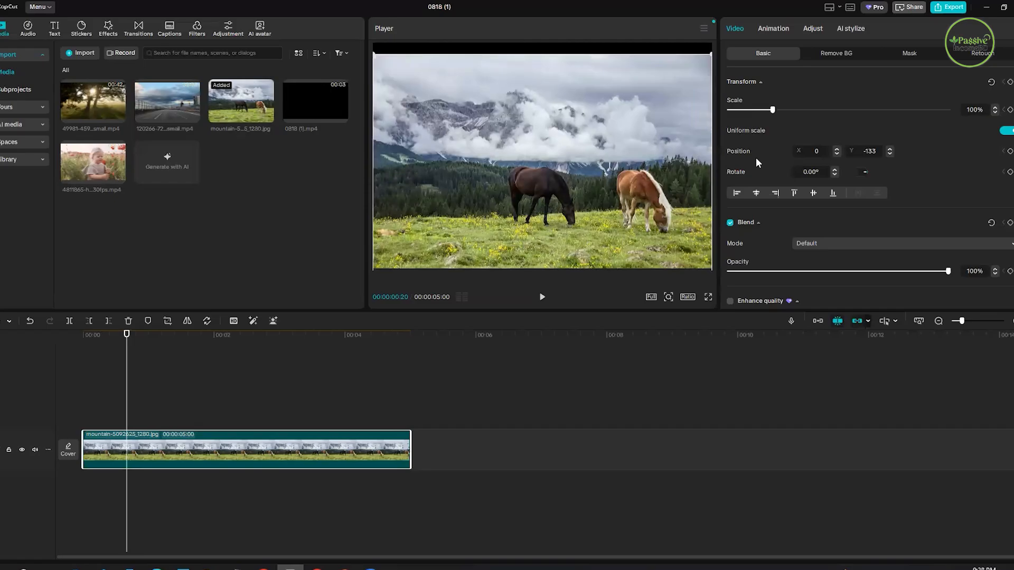
click(131, 346)
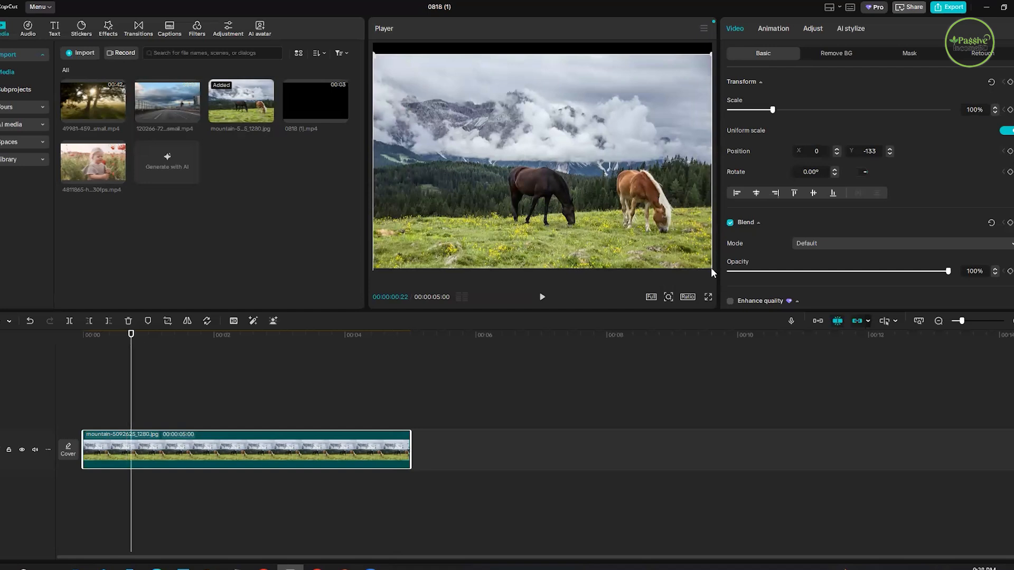
drag(712, 269, 736, 296)
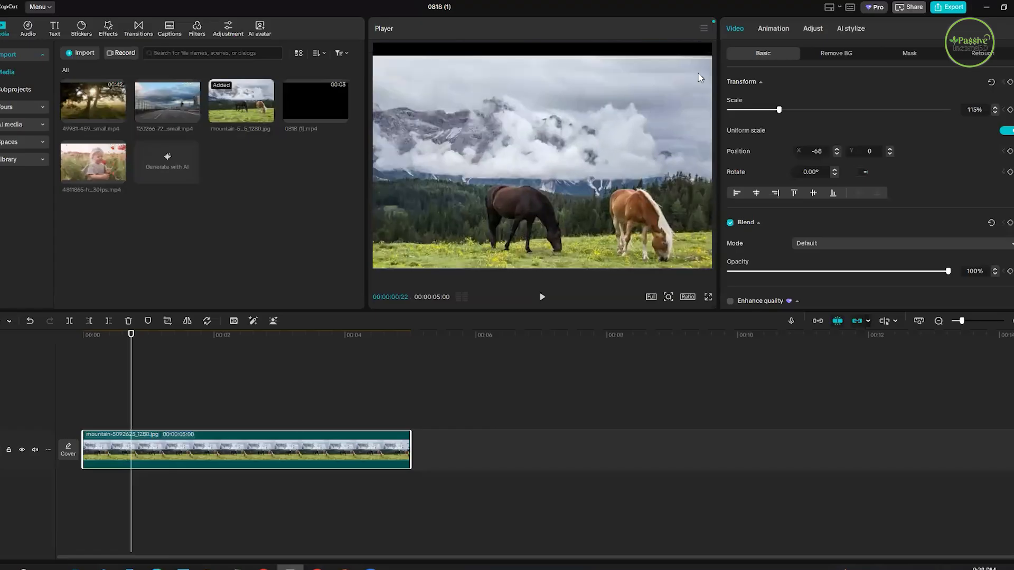
drag(700, 77, 633, 119)
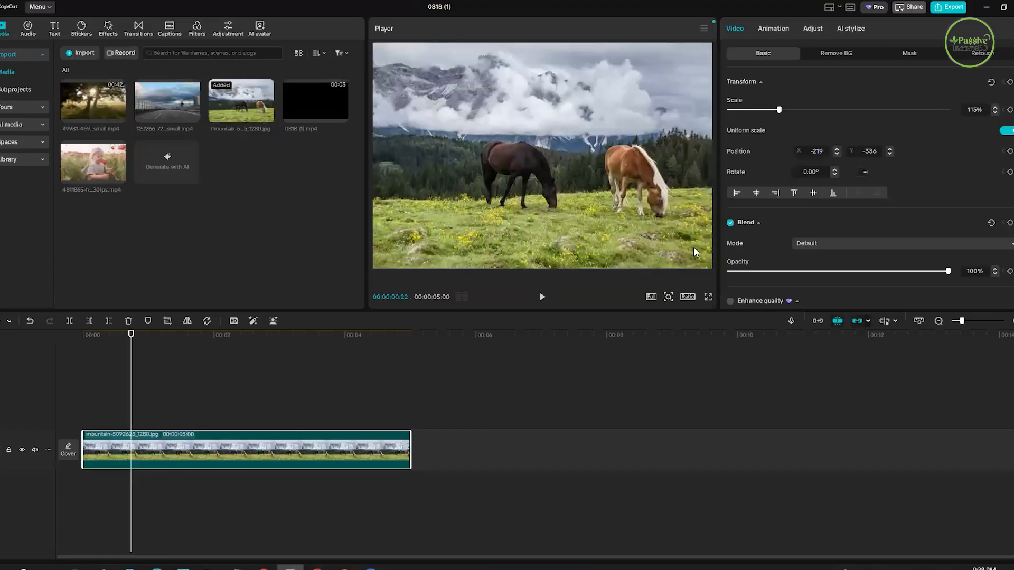
drag(717, 271, 740, 271)
mouse_move(568, 165)
mouse_down()
mouse_move(566, 237)
mouse_move(555, 160)
mouse_up()
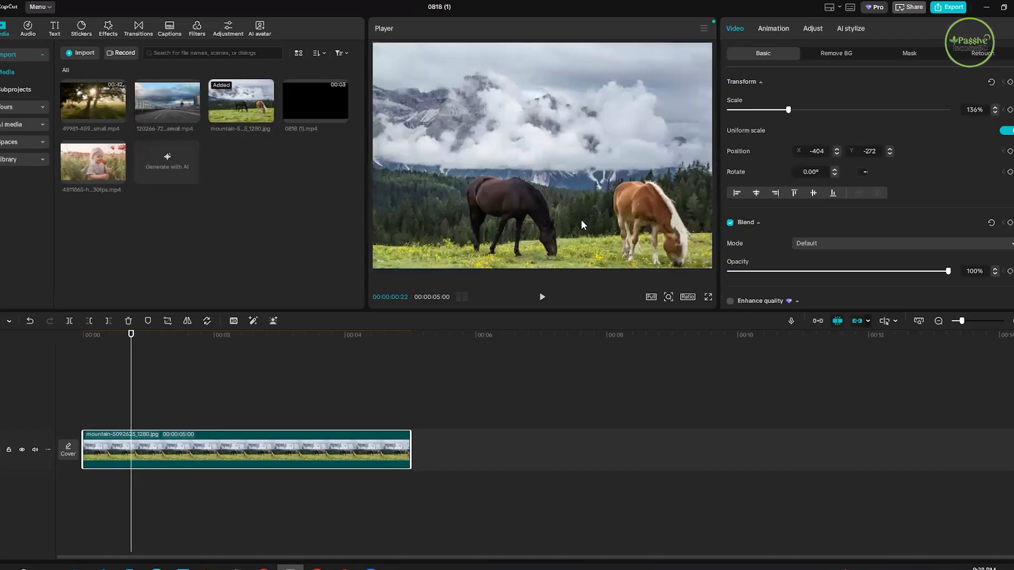
drag(581, 220, 592, 216)
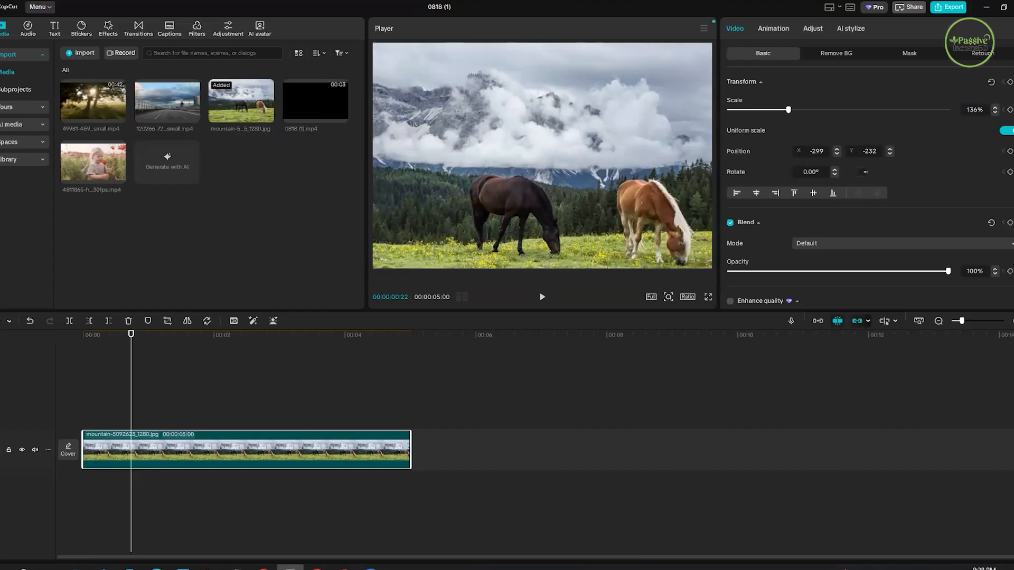
- Add a Position keyframe at 00:00:00:22 and a second one at 00:00:01:27 by moving the image to about X -287, Y -98
click(1010, 152)
click(214, 370)
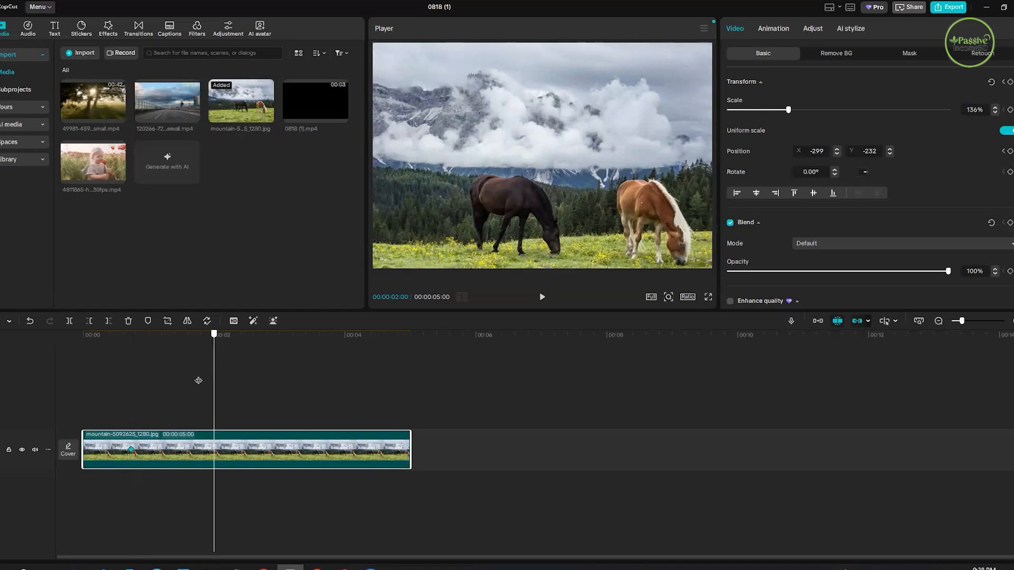
click(207, 381)
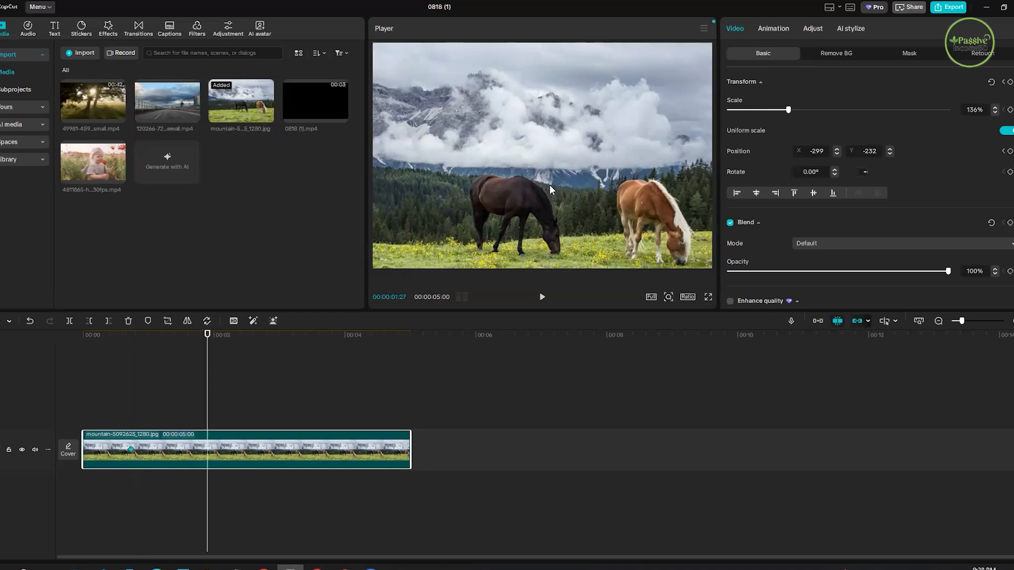
drag(550, 190, 550, 183)
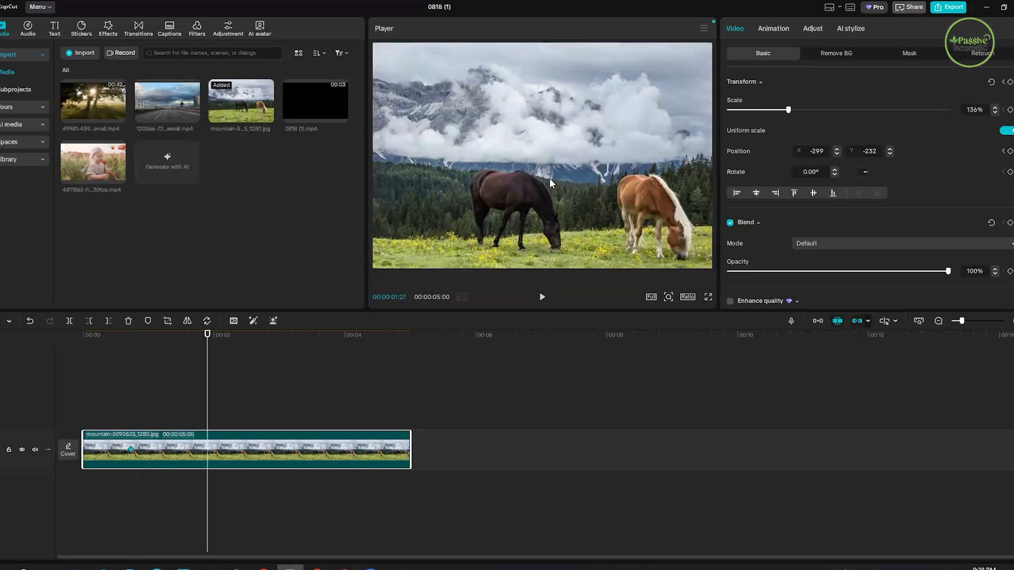
- Raise the image's Position Y to 26 at the 00:00:01:27 keyframe
click(890, 149)
click(890, 148)
click(889, 149)
click(890, 148)
click(890, 149)
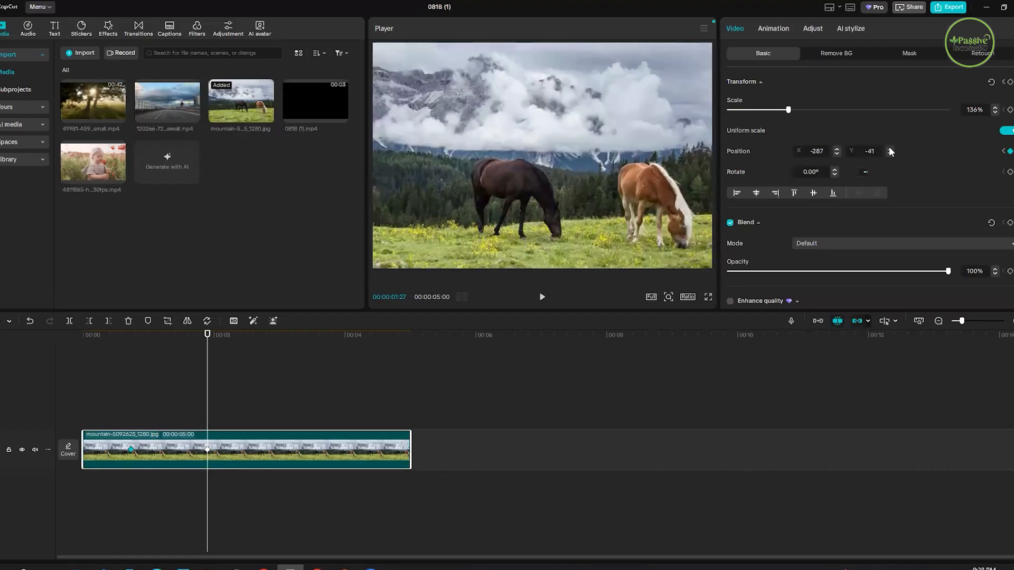
click(890, 149)
click(889, 149)
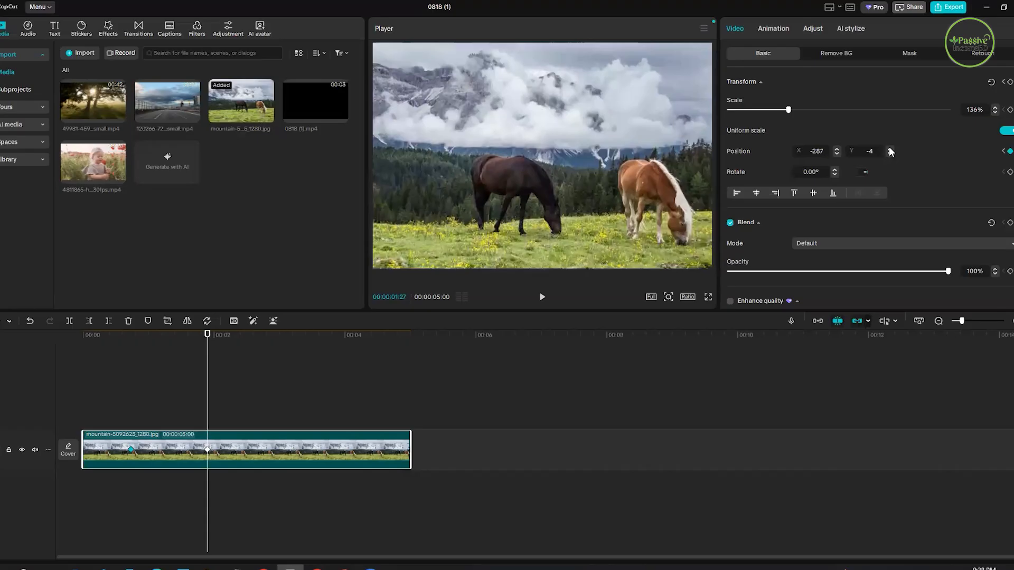
click(889, 148)
- Change the image's Position X to -335 at the 00:00:01:27 keyframe
click(838, 149)
click(837, 149)
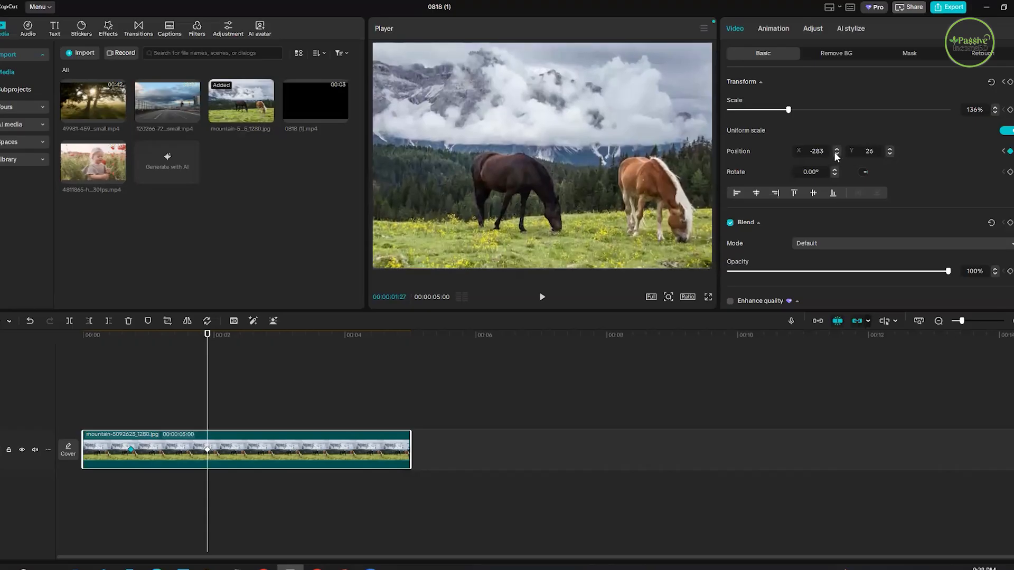
click(835, 153)
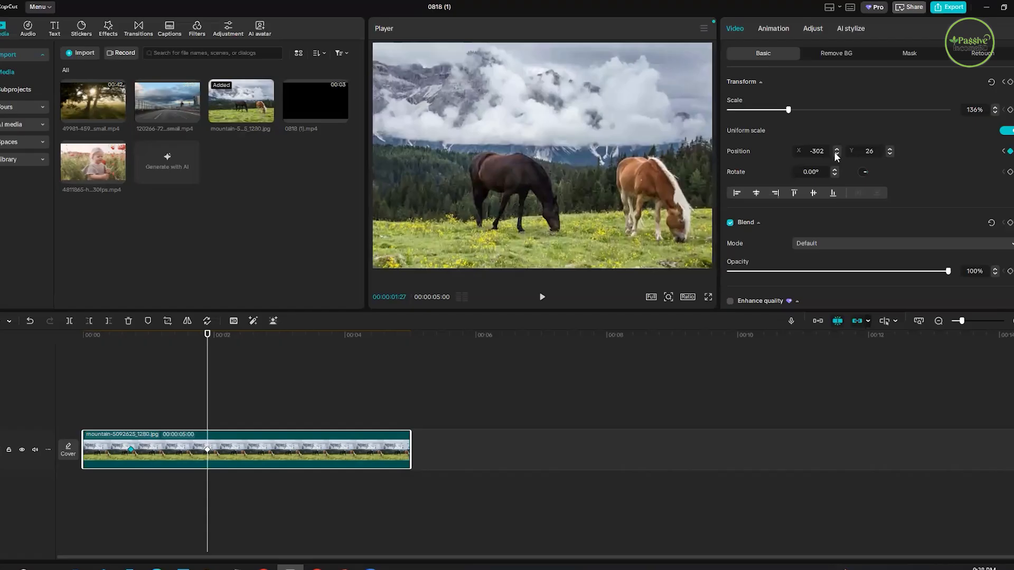
click(835, 153)
click(835, 152)
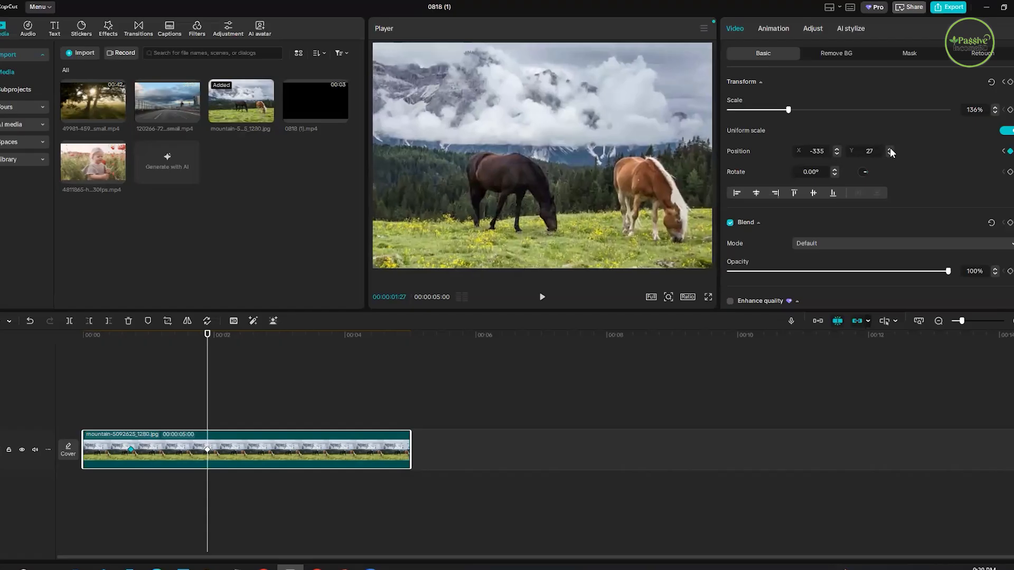
- Raise the image's Position Y to 140 at the second keyframe, and return the playhead to 00:00:00:14 before the first one
click(890, 149)
click(890, 149)
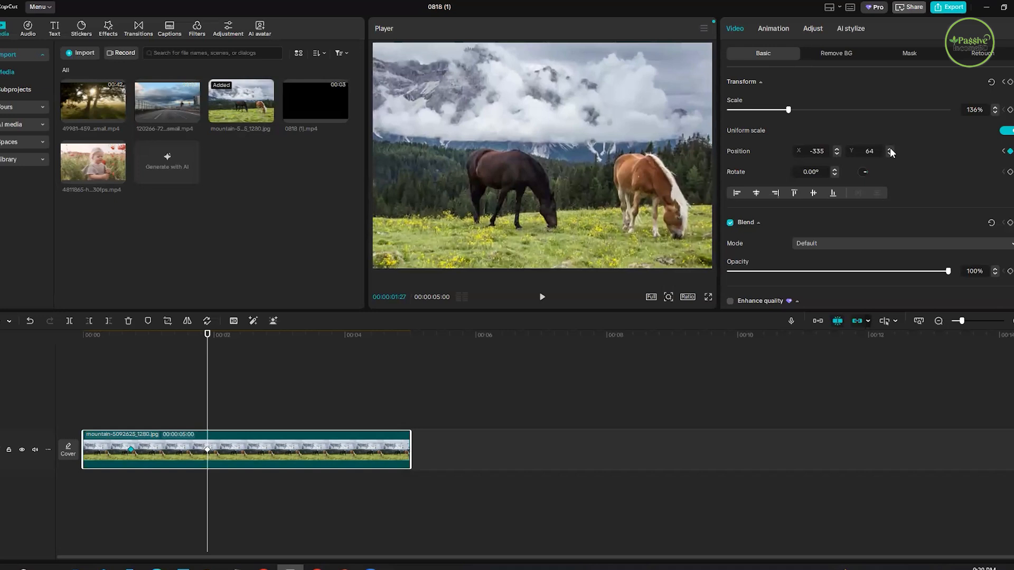
click(890, 149)
click(890, 150)
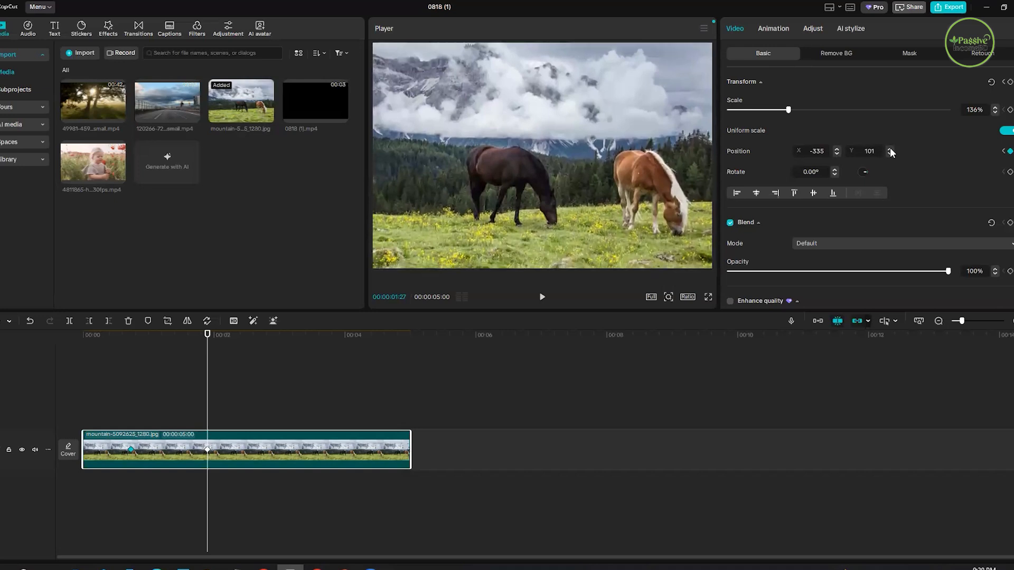
click(890, 149)
click(889, 149)
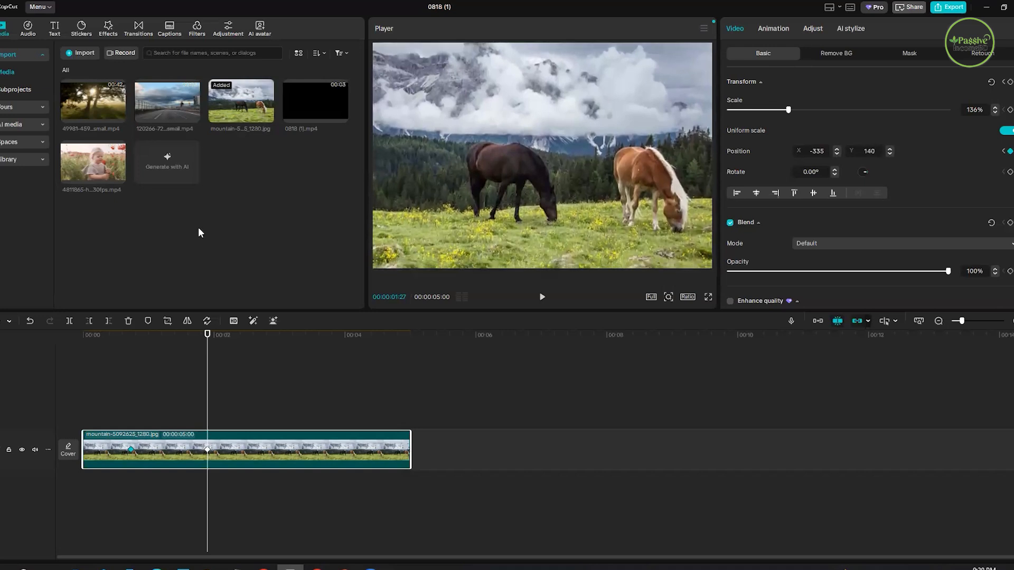
drag(206, 338, 114, 363)
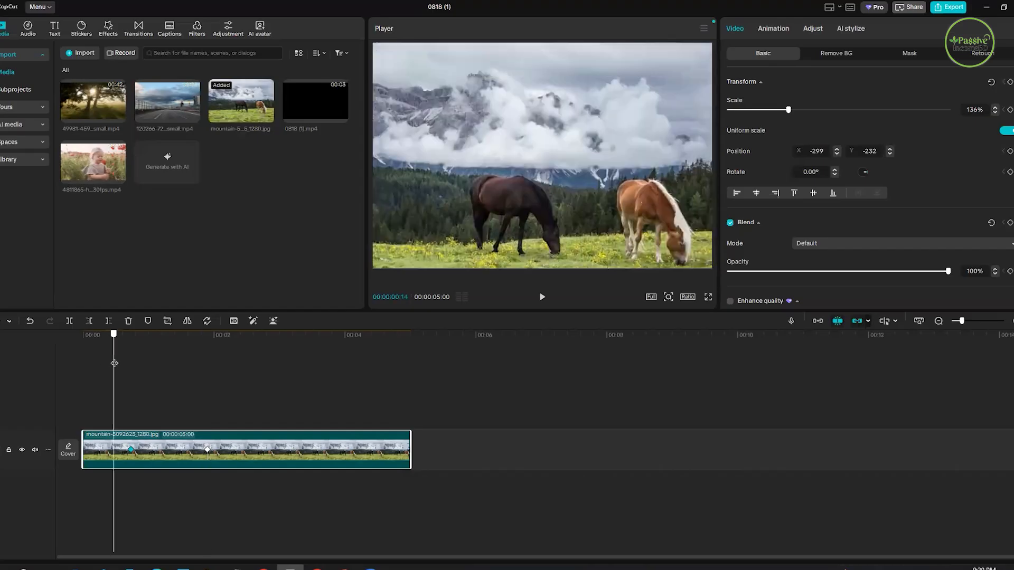
- Play back the image's position animation from 00:00:00:14 past the second keyframe
click(542, 299)
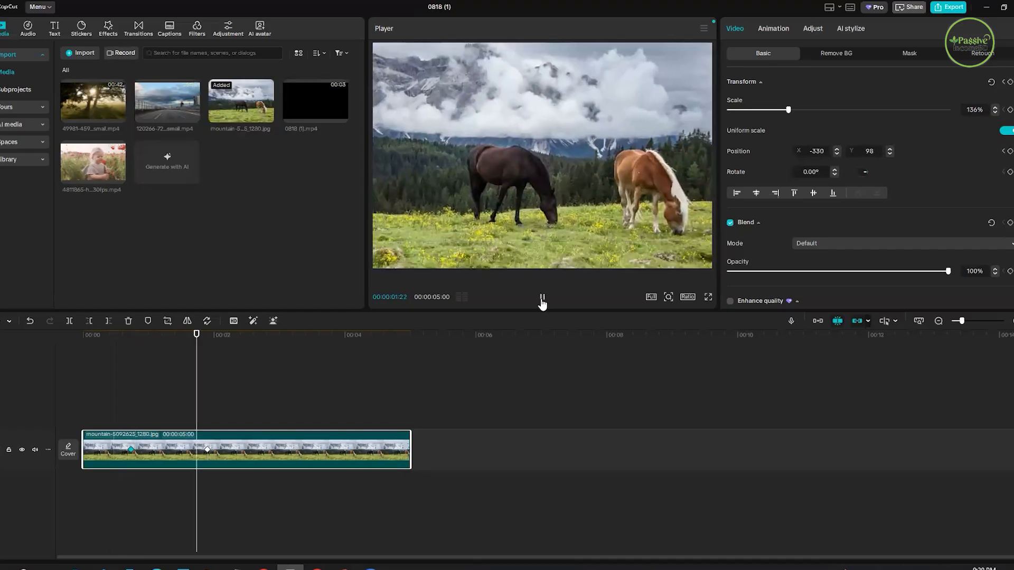
key(space)
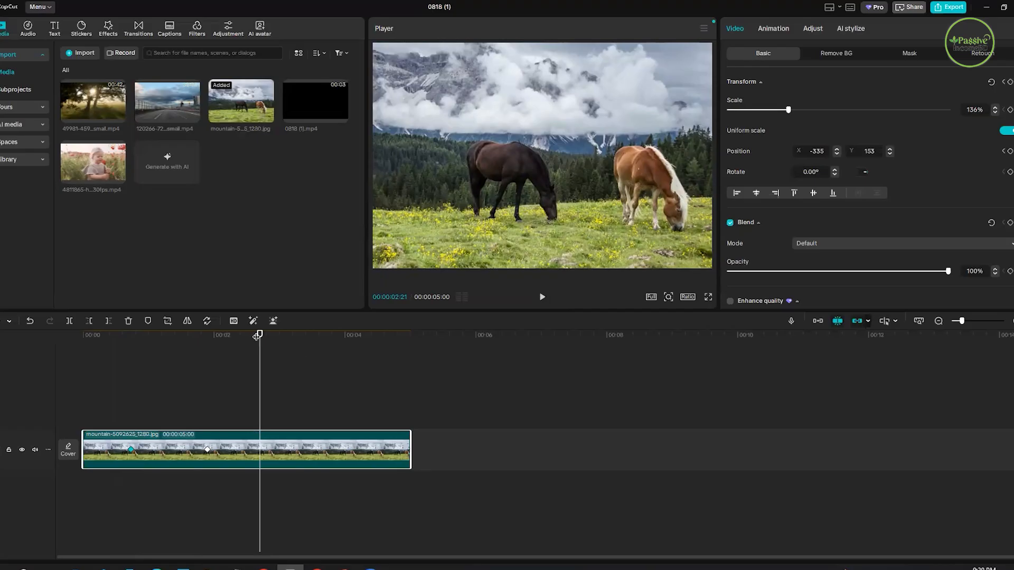
click(275, 346)
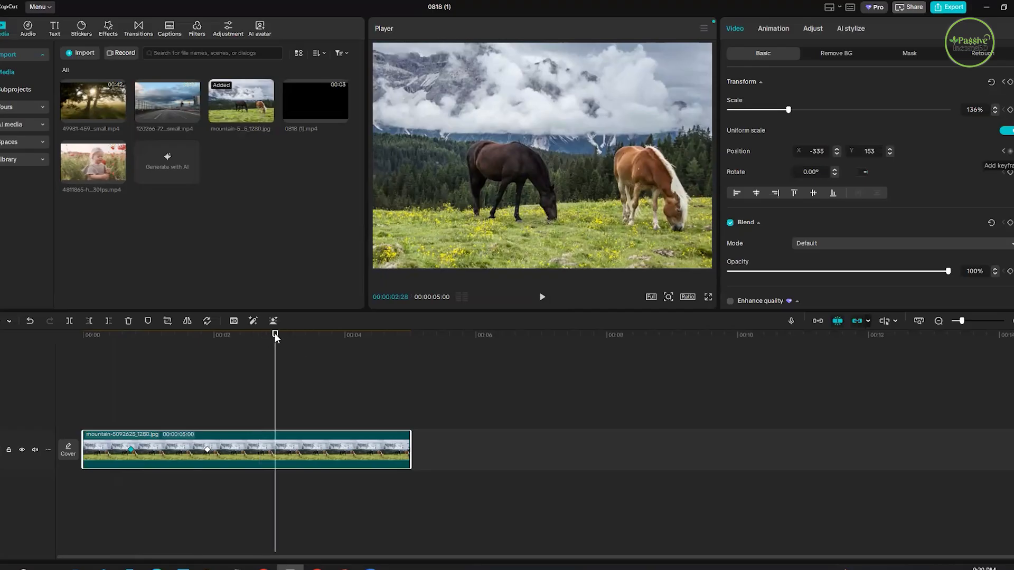
- Add a Position keyframe at 00:00:02:01 and another at 00:00:03:04 by moving the image down to about X -310, Y -264
click(220, 369)
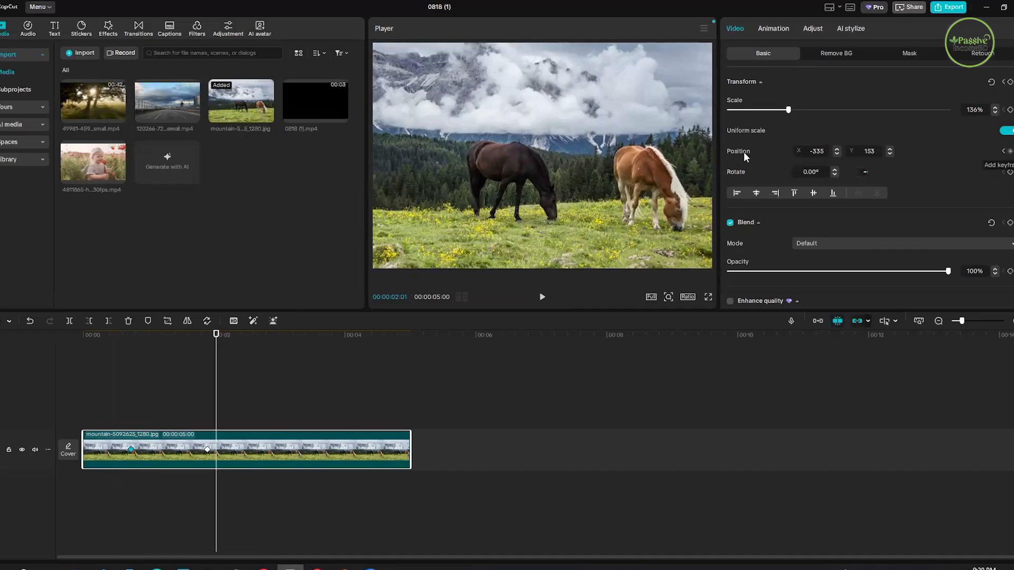
click(1010, 151)
click(298, 354)
click(297, 354)
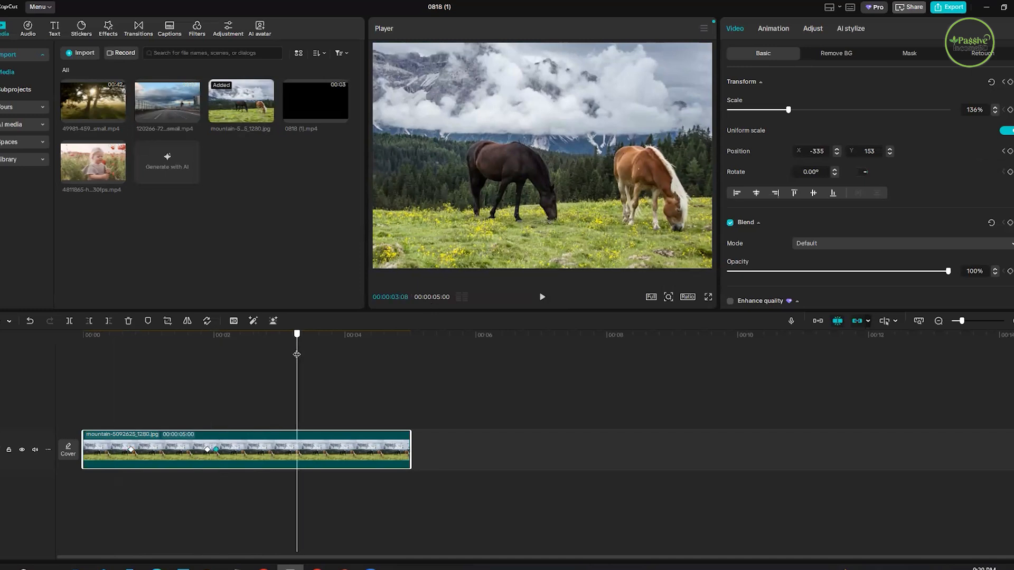
key(Left)
key(Left)
key(Left)
key(Left)
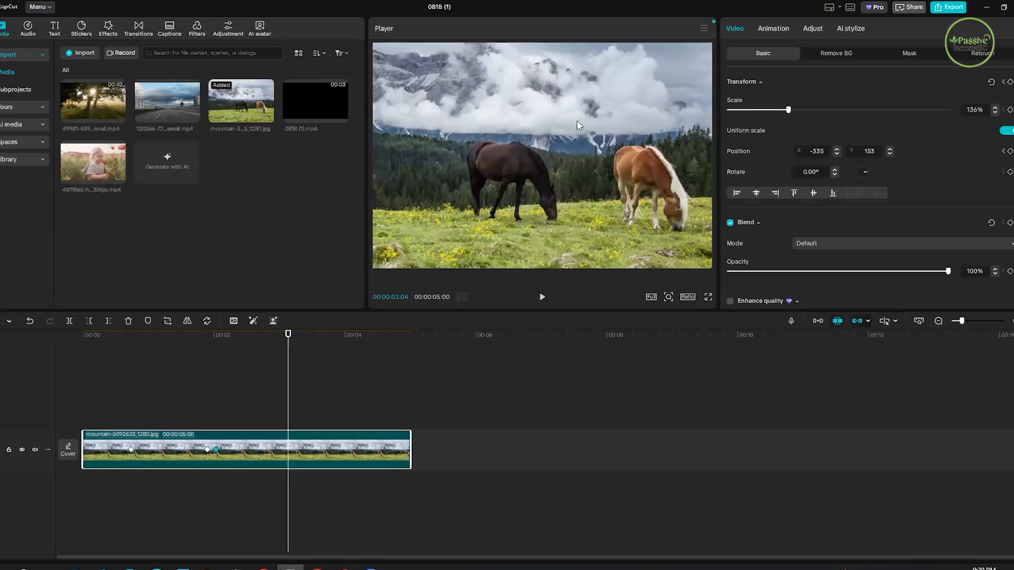
drag(578, 143, 579, 157)
drag(583, 152, 583, 152)
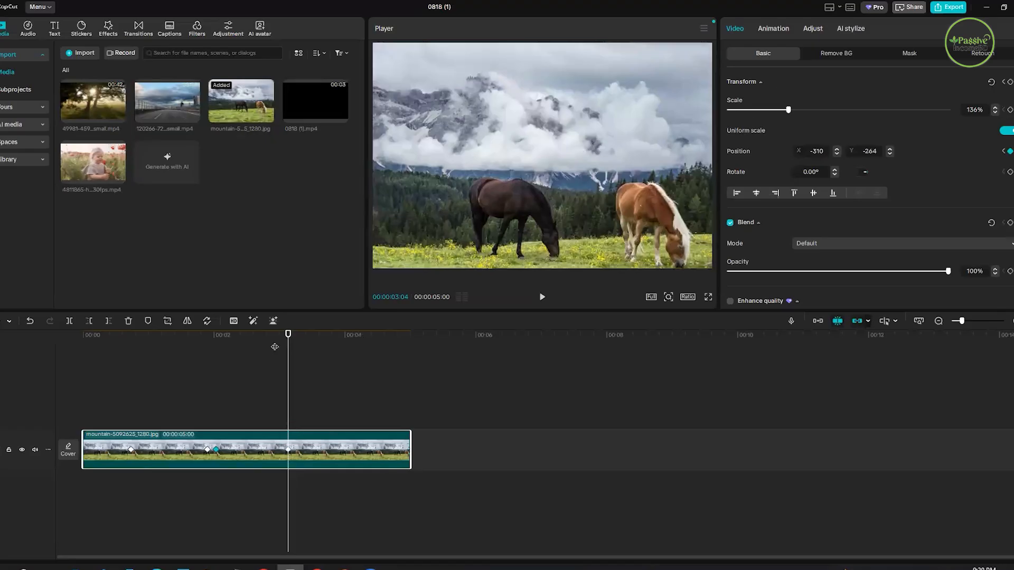
- Play back the extended position animation from 00:00:00:17 through all the keyframes
click(120, 378)
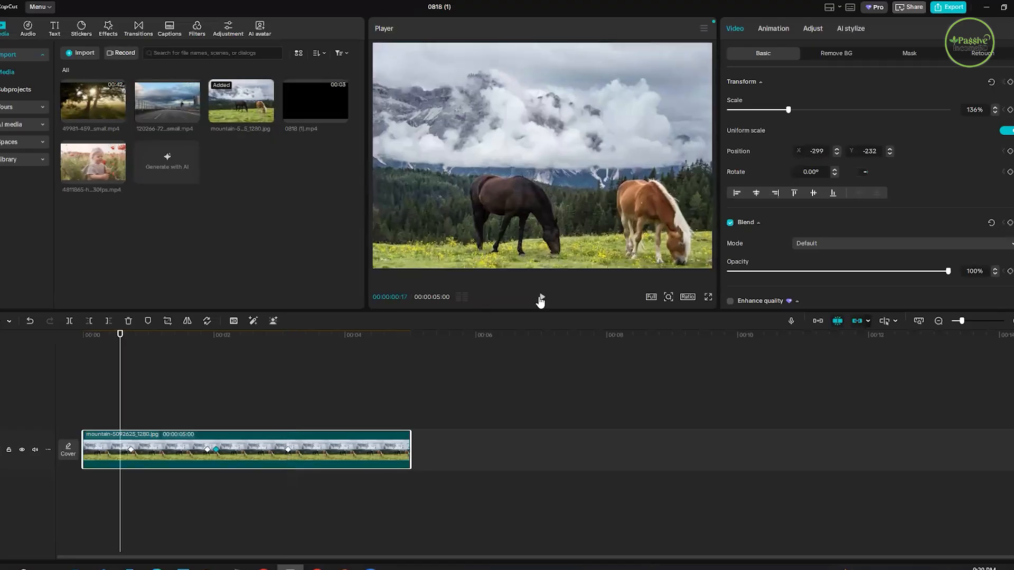
click(541, 299)
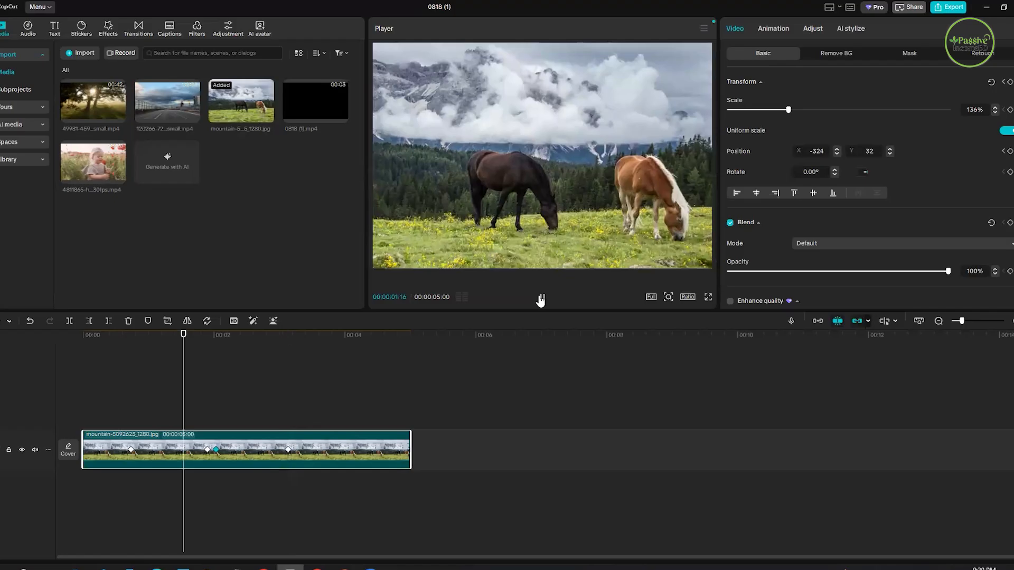
click(541, 299)
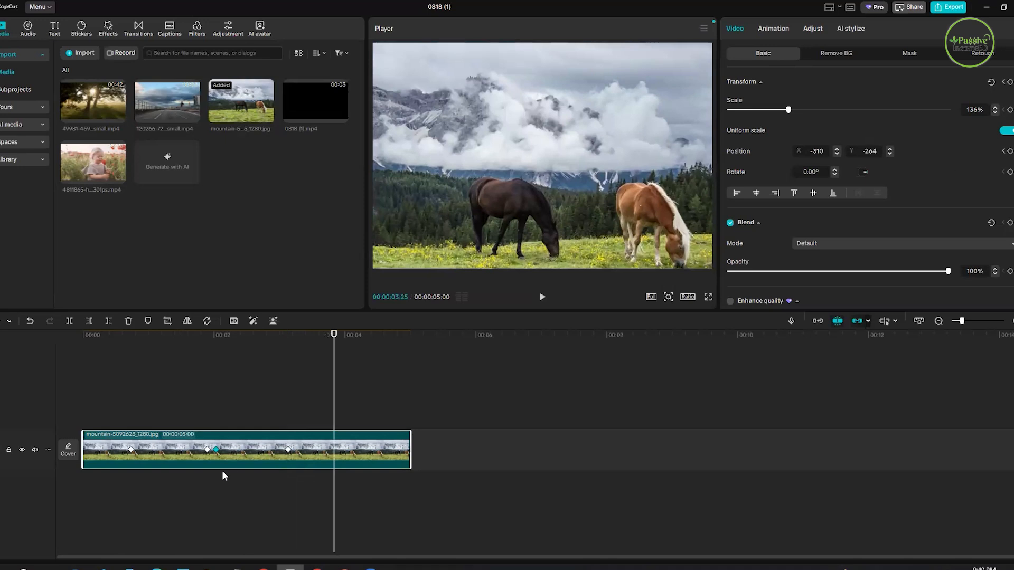
- Delete the keyframed horses clip and place a fresh copy of the image on the timeline
drag(205, 401, 283, 465)
key(Delete)
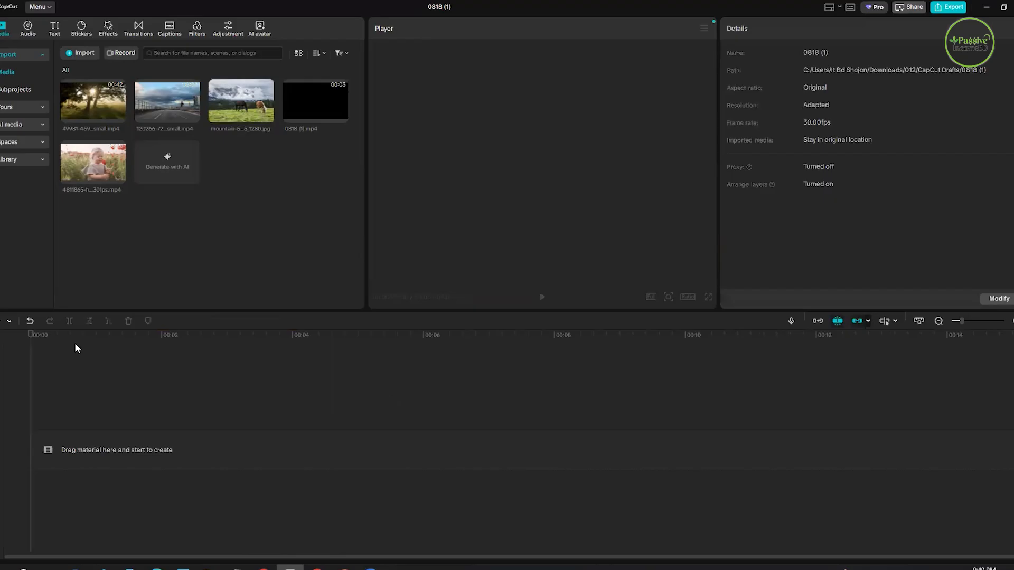
drag(131, 370, 152, 369)
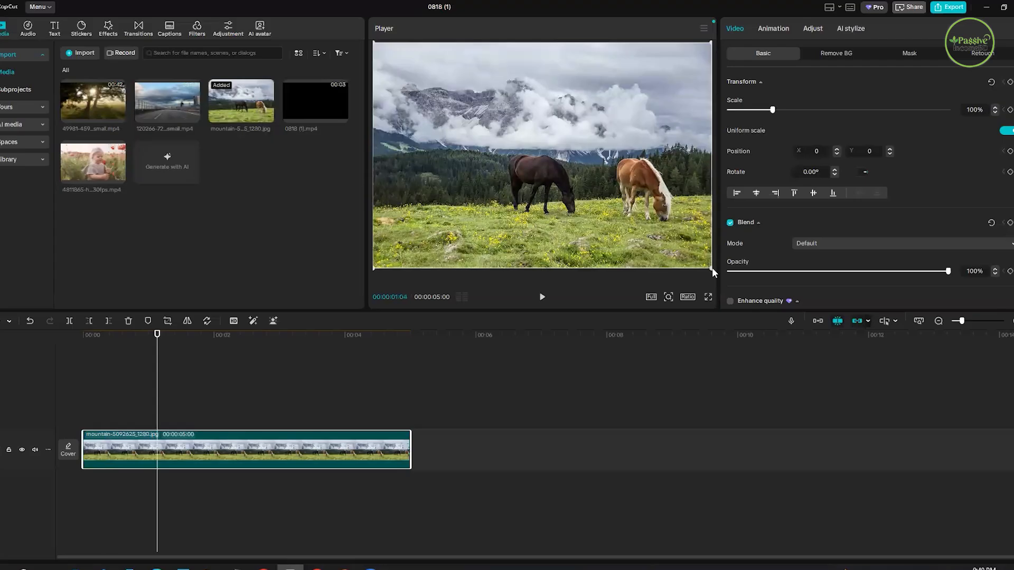
- Scale the fresh horses image down to about 69%, keeping it centred in the frame
drag(710, 268, 635, 215)
drag(526, 185, 466, 365)
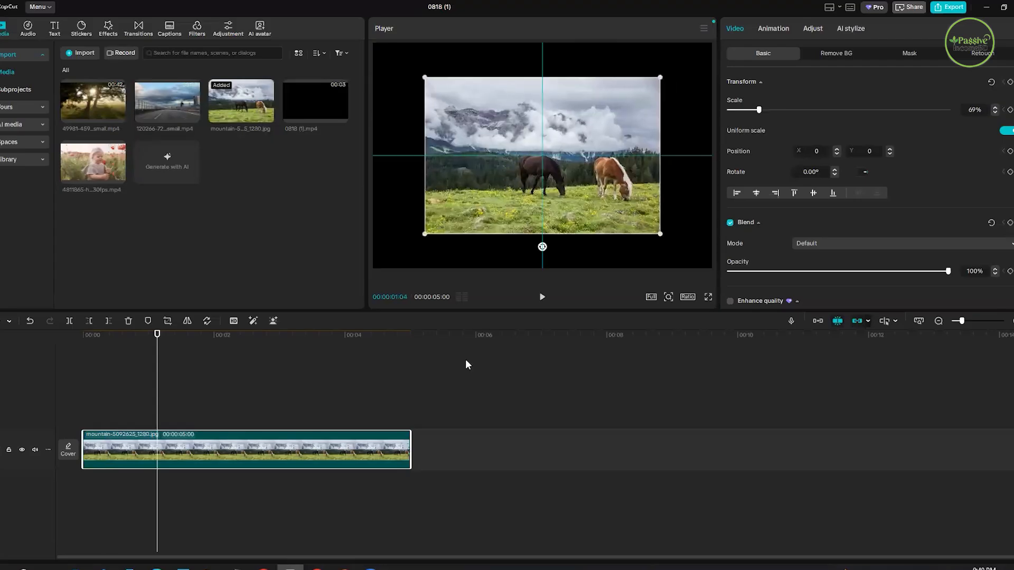
click(388, 98)
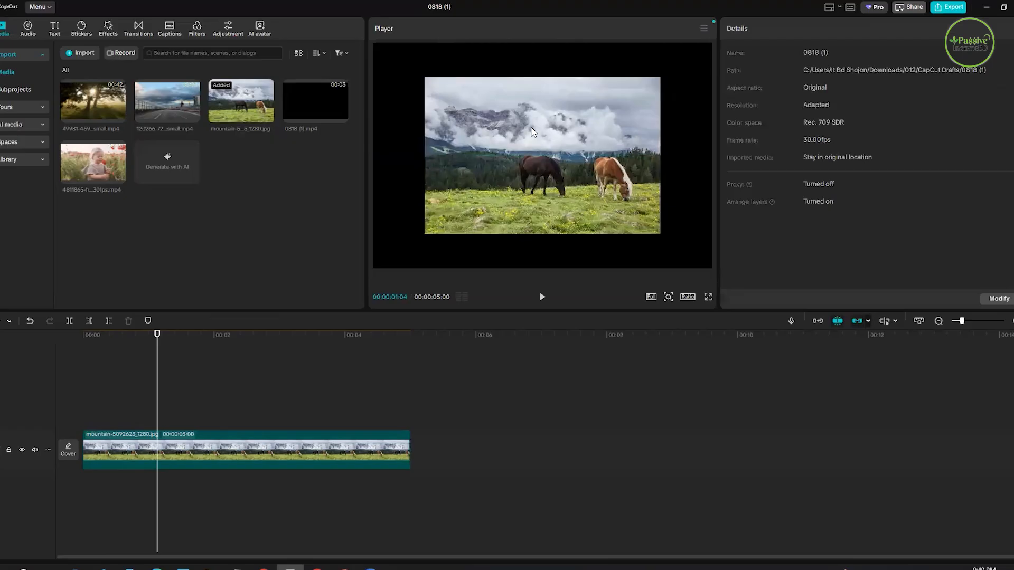
- Add a Rotate keyframe to the horses image at 00:00:00:17
click(618, 122)
click(120, 362)
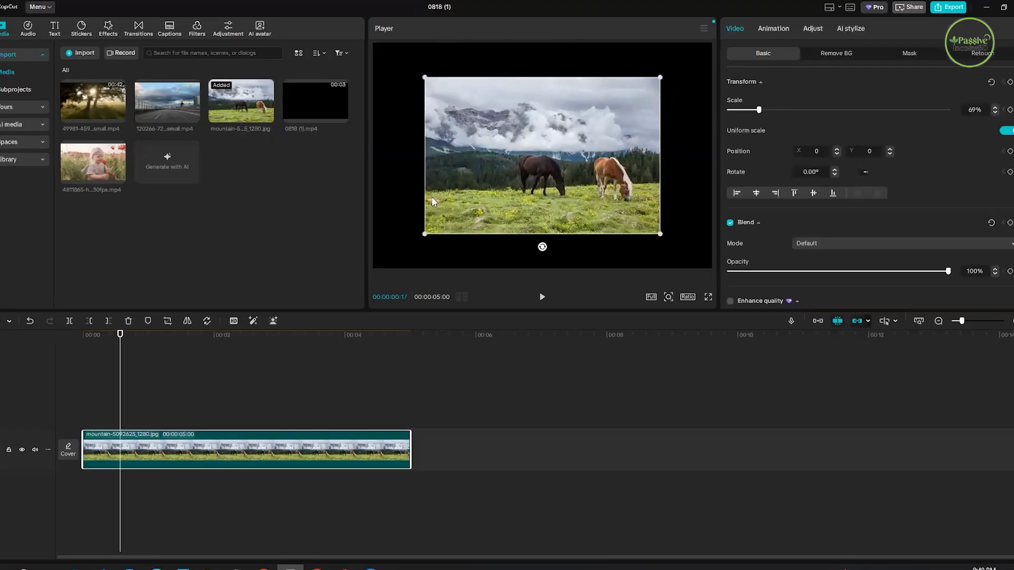
click(1010, 173)
- Set the image's rotation to -360° at 00:00:01:21 to create the second Rotate keyframe
click(169, 348)
click(190, 358)
click(194, 362)
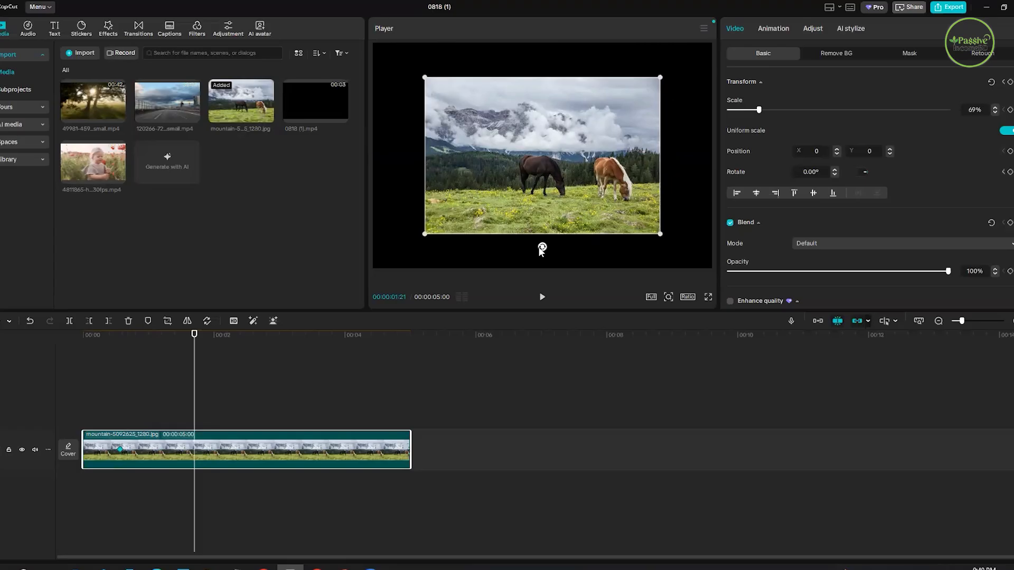
drag(541, 248, 540, 249)
mouse_move(861, 171)
mouse_down()
mouse_move(834, 174)
mouse_move(881, 161)
mouse_move(866, 157)
mouse_move(867, 176)
mouse_move(876, 171)
mouse_up()
click(874, 173)
click(876, 171)
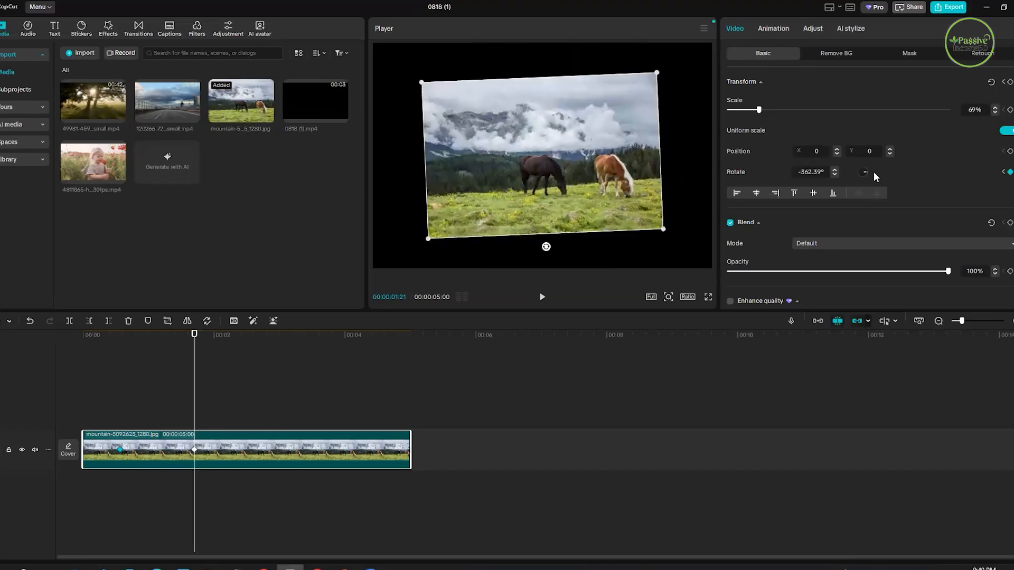
click(873, 172)
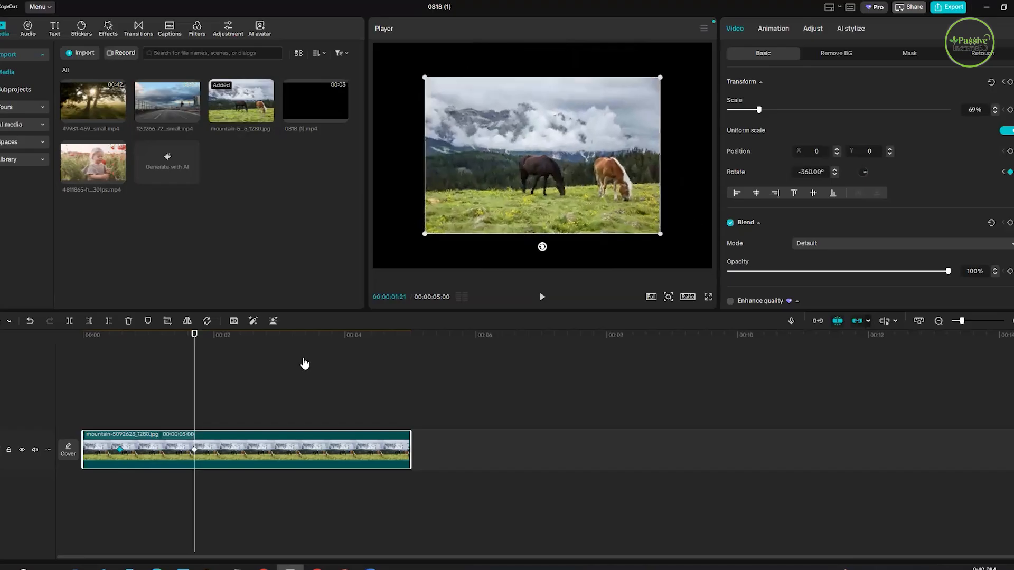
- Play back the rotation animation twice from before the first keyframe, and leave the playhead at 00:00:02:07
drag(195, 340, 104, 367)
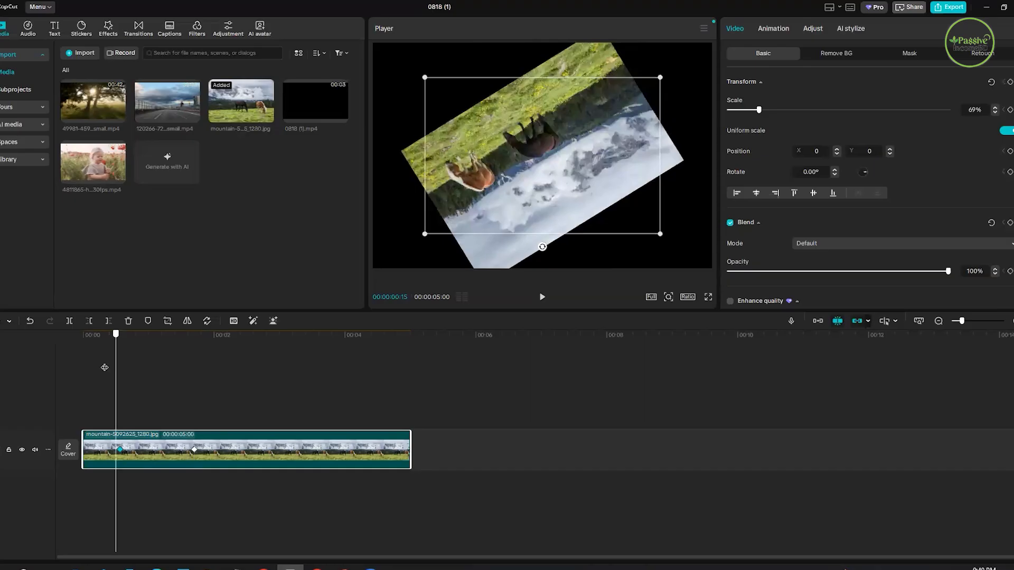
click(540, 299)
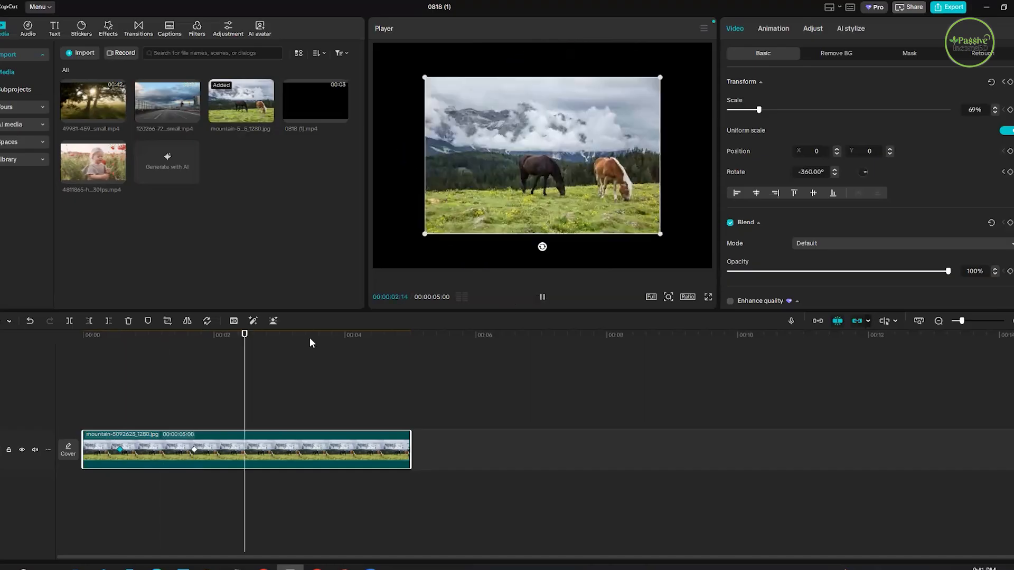
click(99, 387)
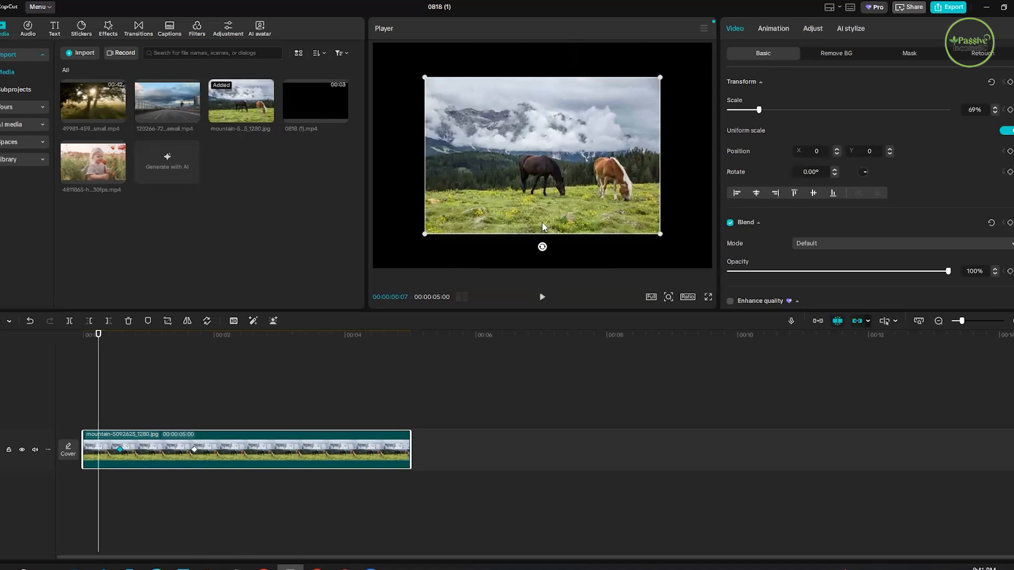
click(541, 298)
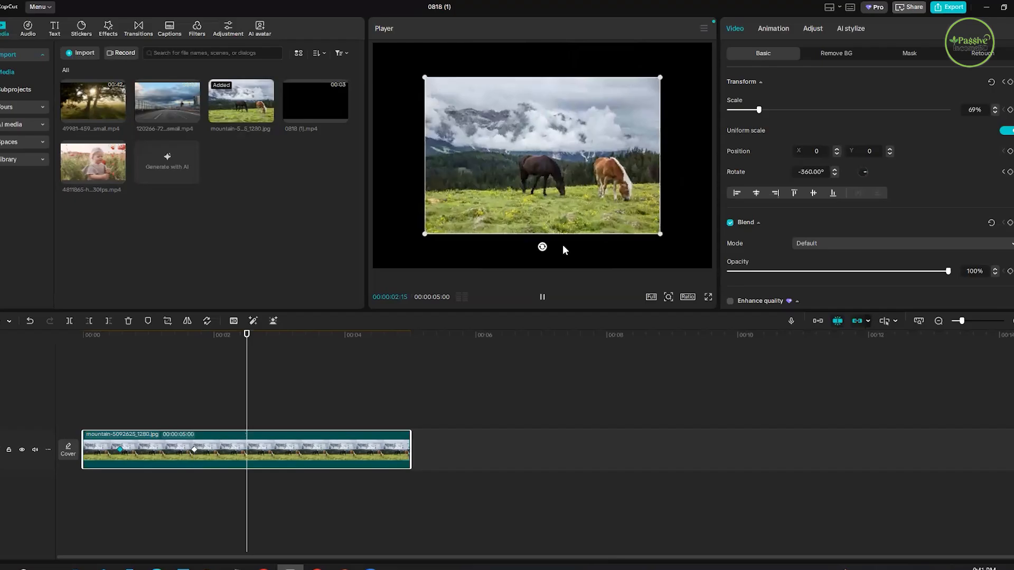
key(space)
click(189, 409)
click(228, 413)
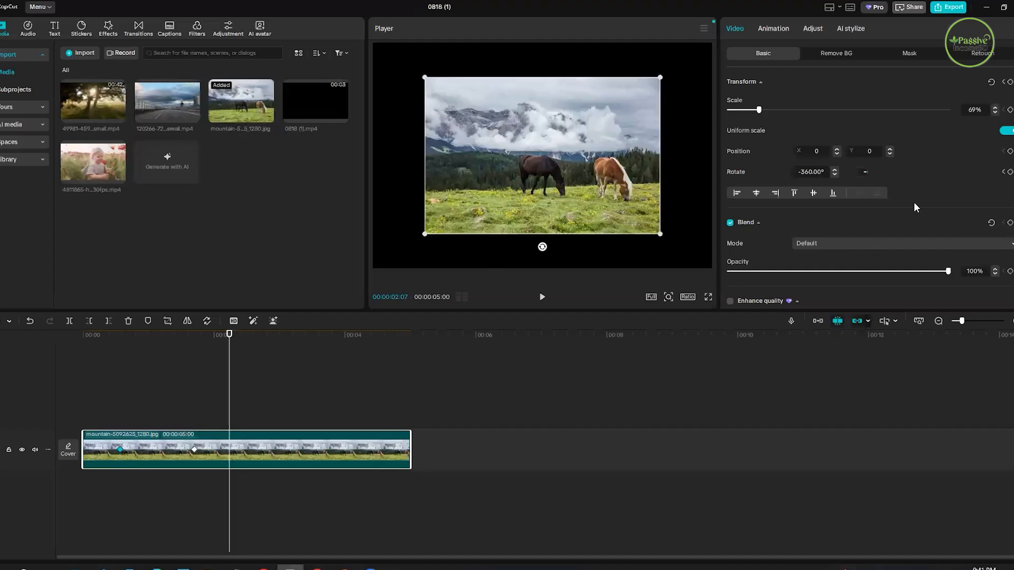
scroll(913, 202, down, 2)
scroll(898, 217, down, 3)
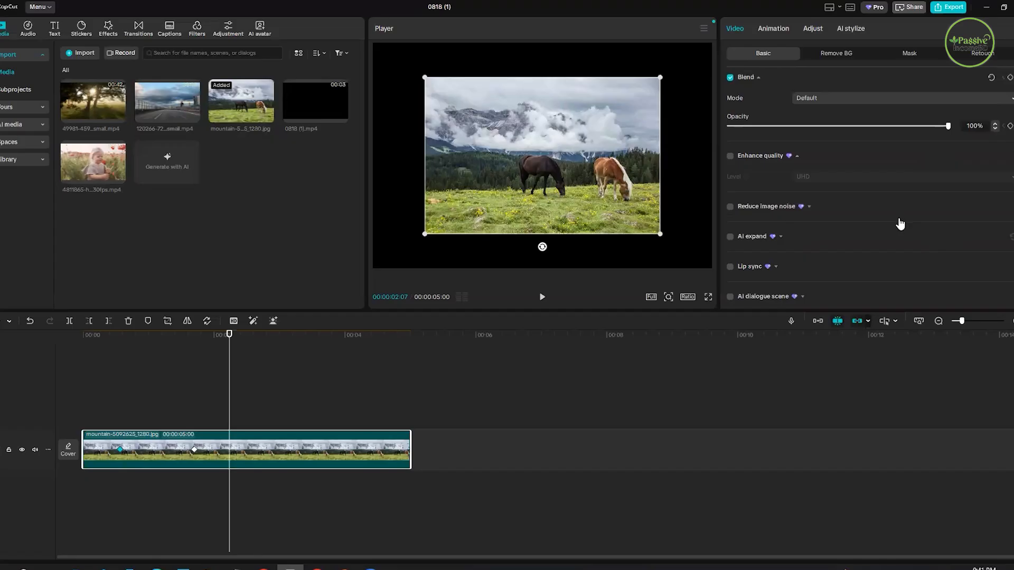
scroll(808, 219, down, 2)
scroll(789, 199, up, 5)
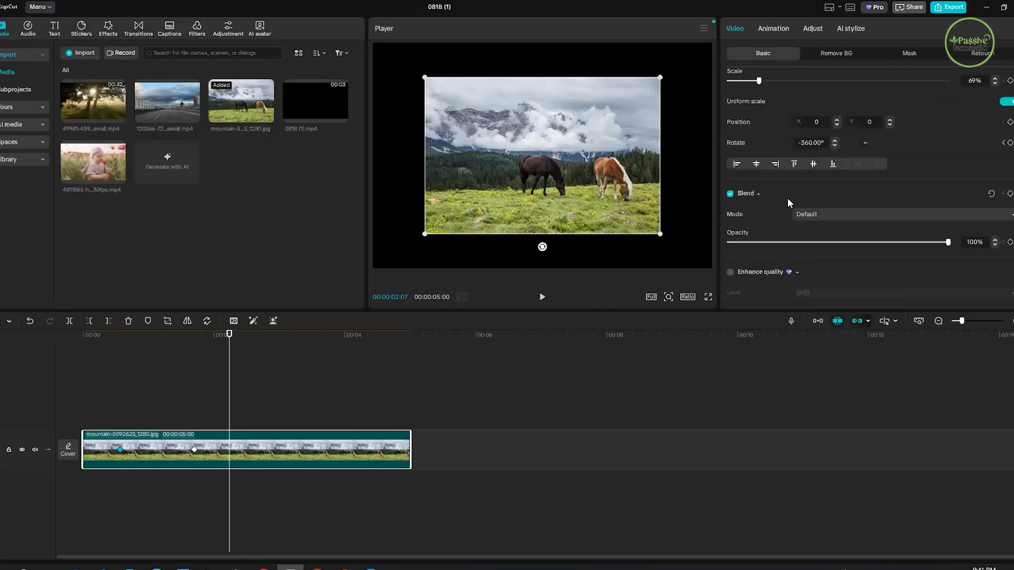
scroll(789, 203, up, 1)
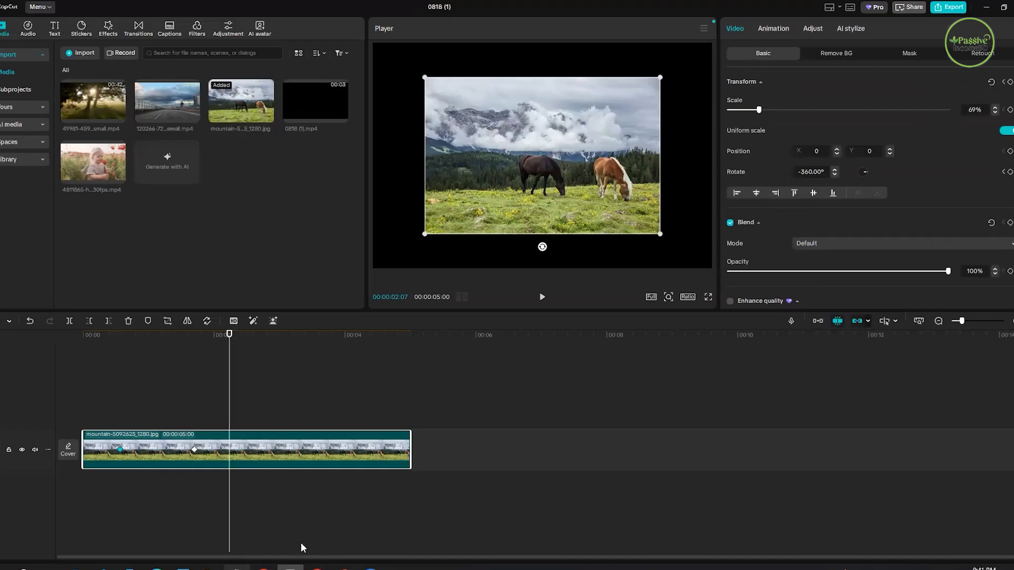
- Switch to Notepad and copy only the attendance form's link from the note
click(237, 567)
key(ctrl+a)
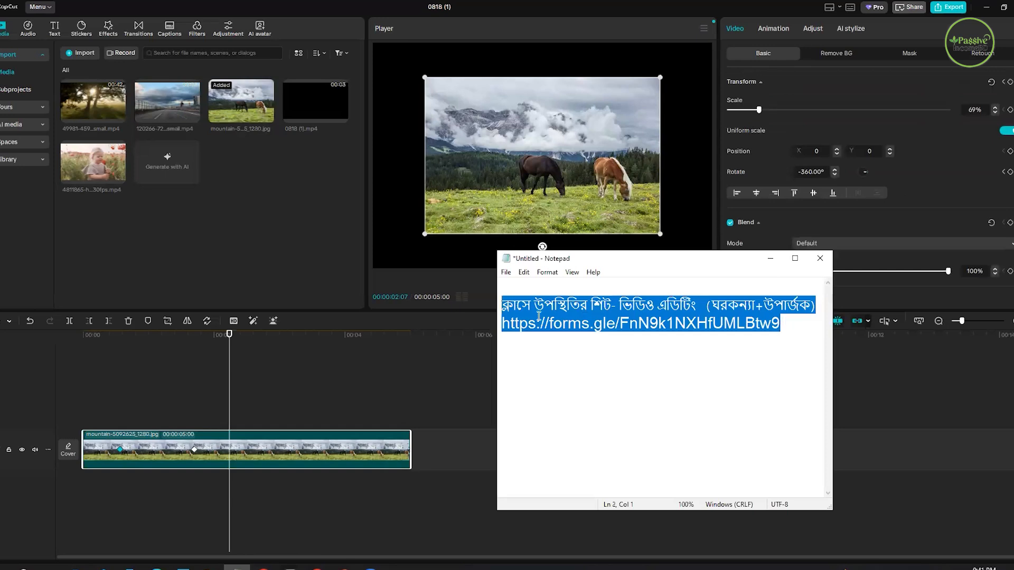
drag(502, 323, 318, 462)
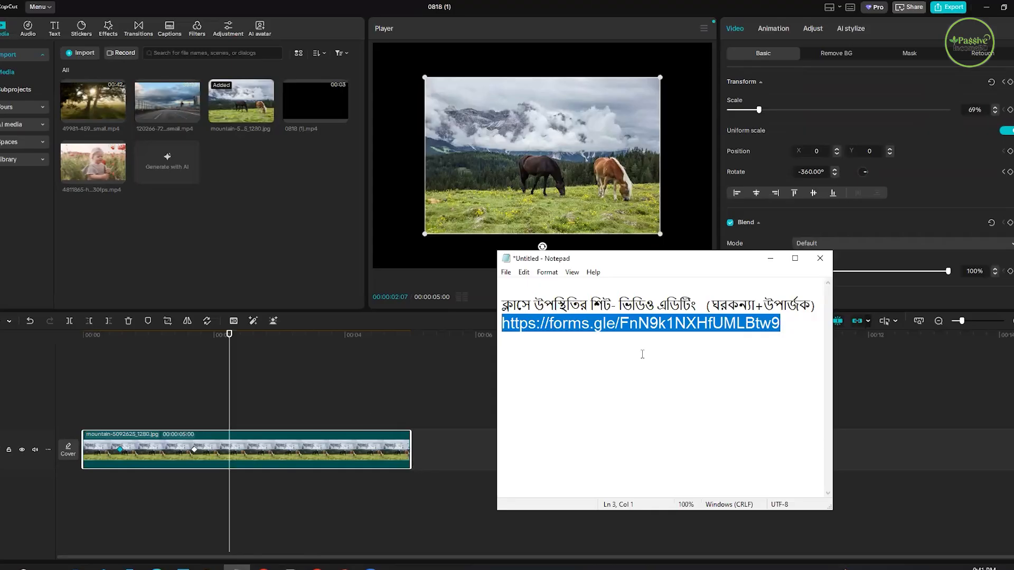
click(812, 408)
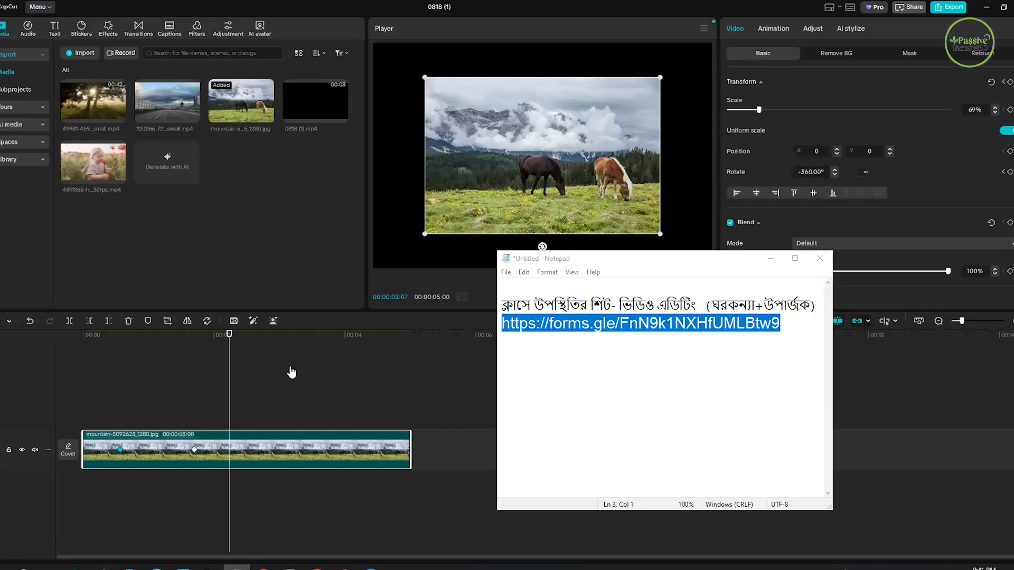
- Switch to WhatsApp Web and send the copied form link to the "Video Editing With CapCut" group
click(264, 569)
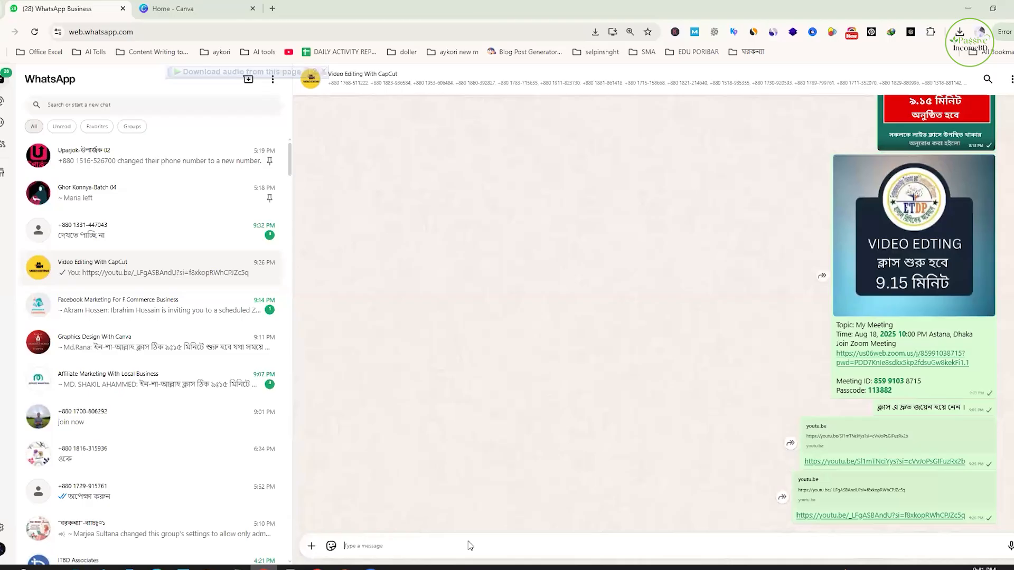
text(https://forms.gle/FnN9k1NXHfUML8w9)
key(Return)
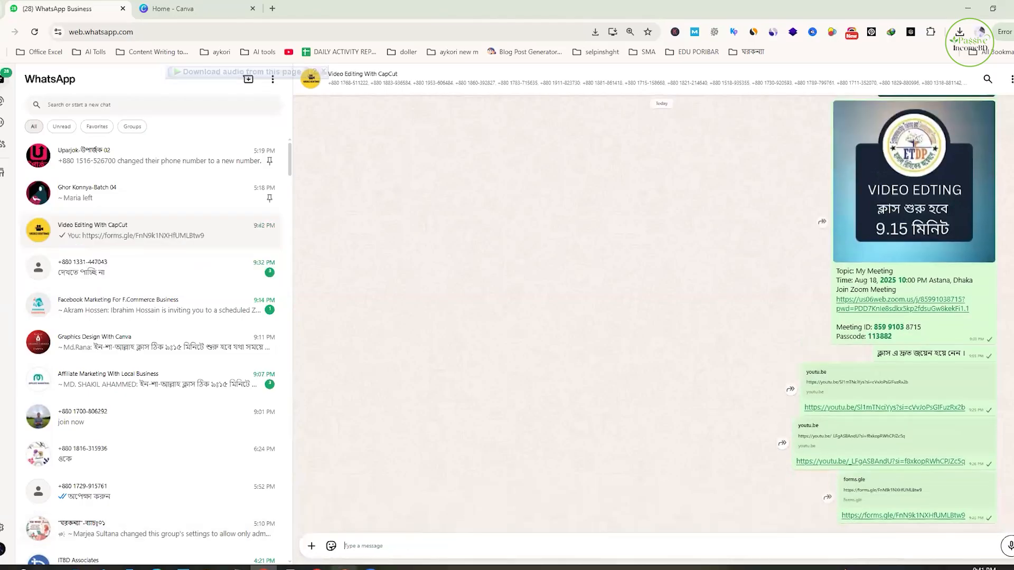
- Switch to the attendance form in Google Forms and reload its editing page
click(290, 568)
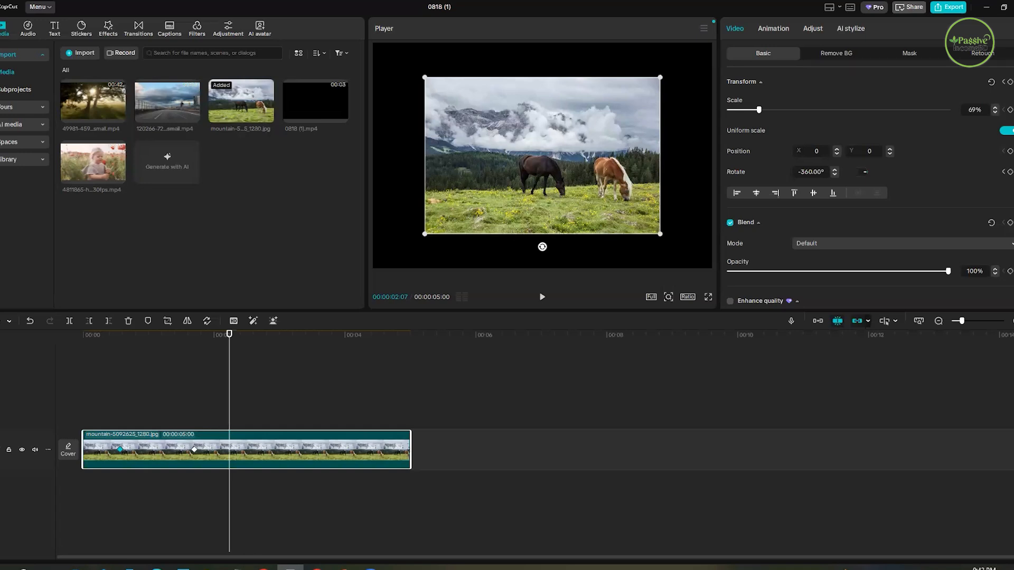
click(317, 568)
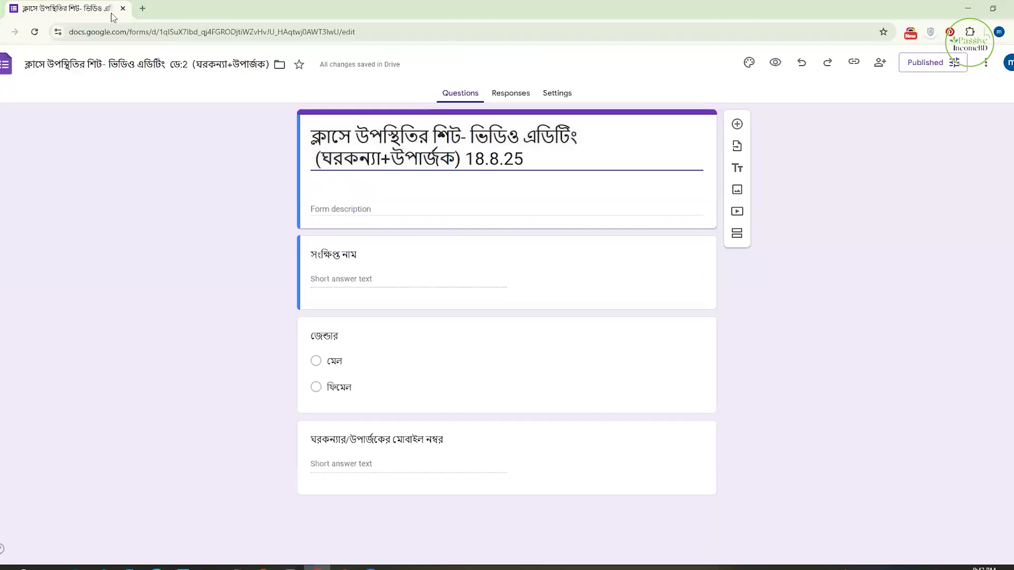
click(35, 33)
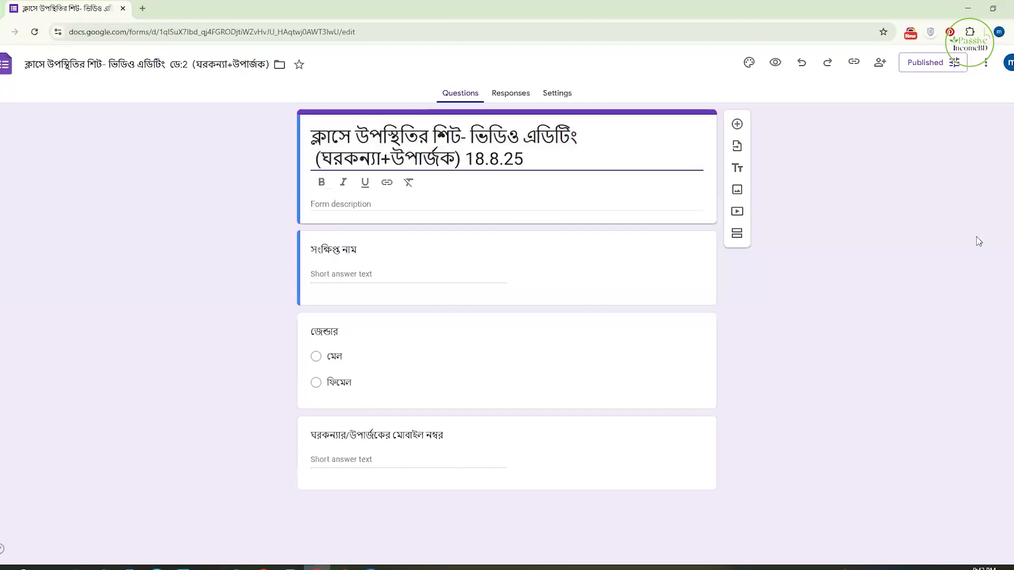
click(35, 33)
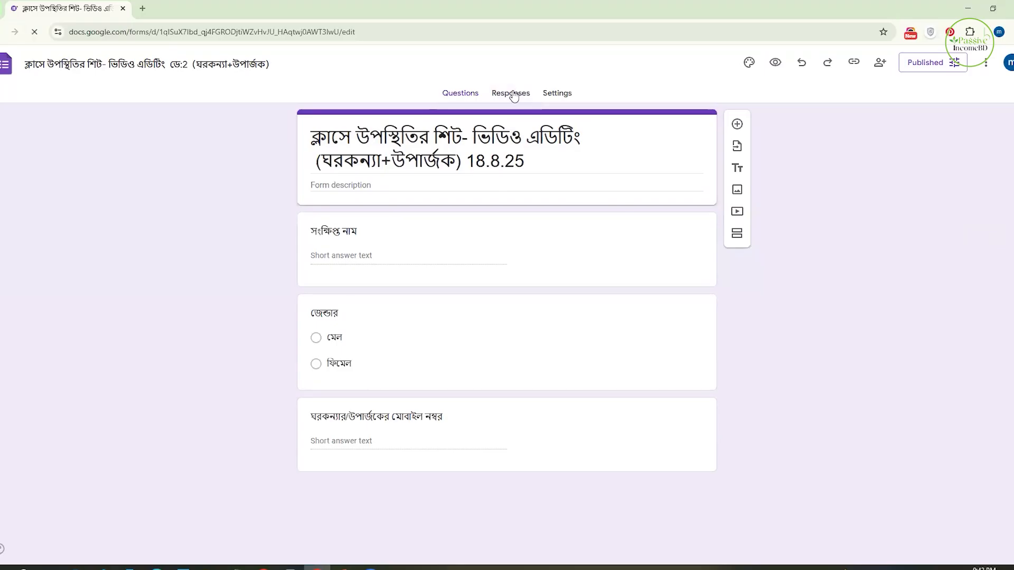
- Review the attendance form's response summary, from the submitted names through the gender chart to the mobile numbers
click(513, 95)
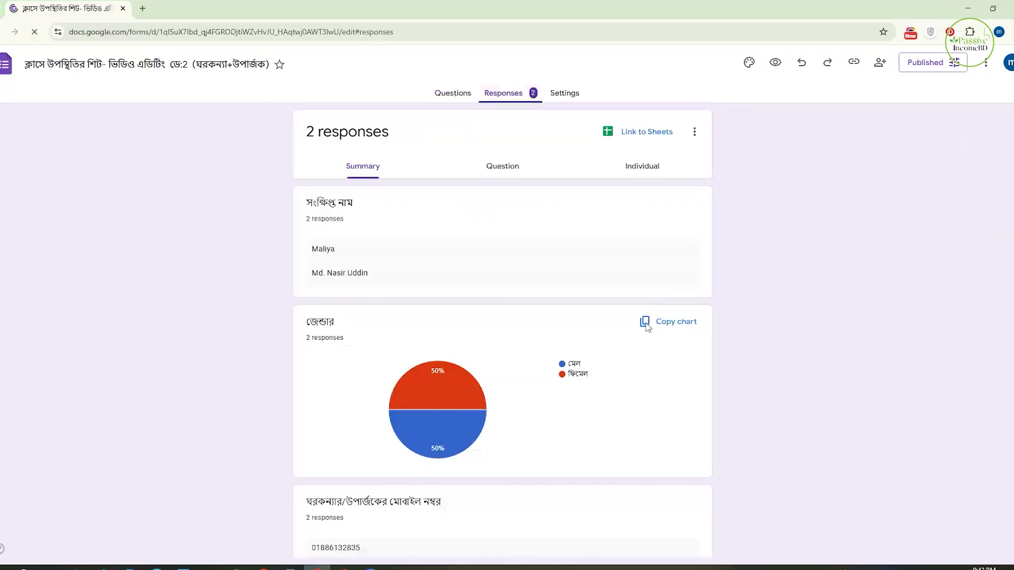
scroll(489, 322, down, 2)
scroll(489, 322, down, 1)
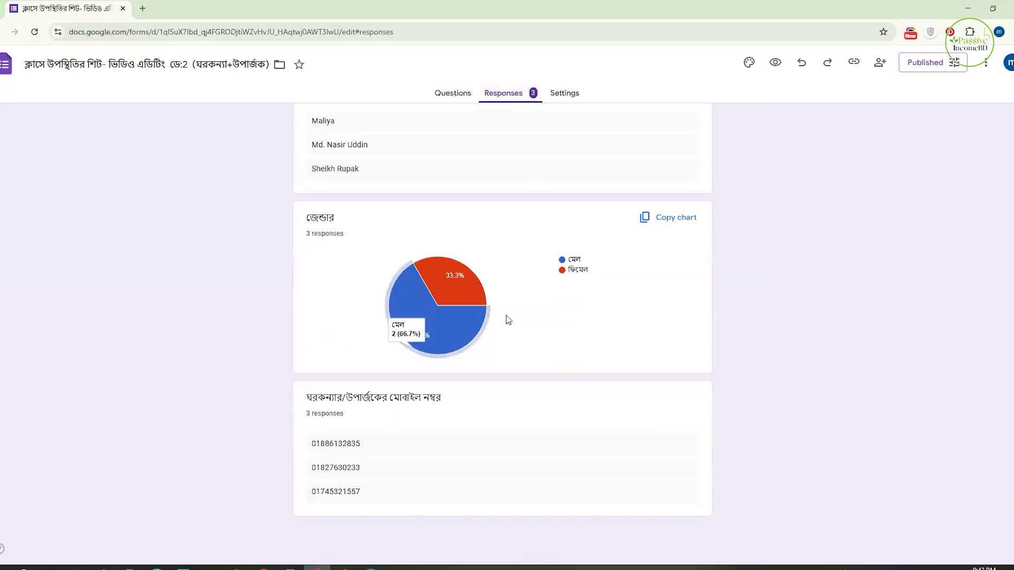
scroll(1011, 252, up, 2)
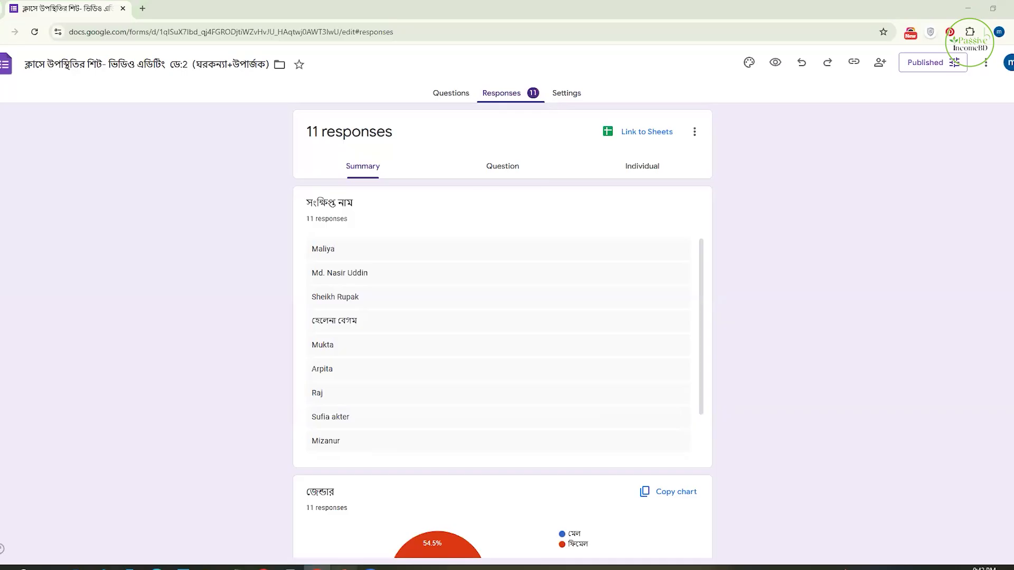
- Switch back to CapCut and replace the horses image on the timeline with the 4811865-hd_1920_1080_30fps.mp4 clip
click(344, 569)
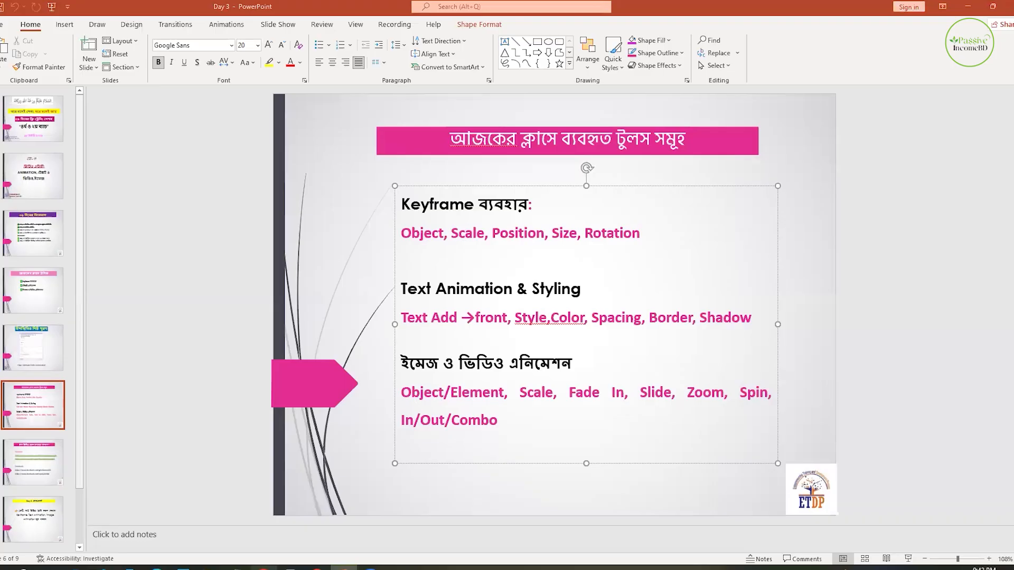
click(290, 569)
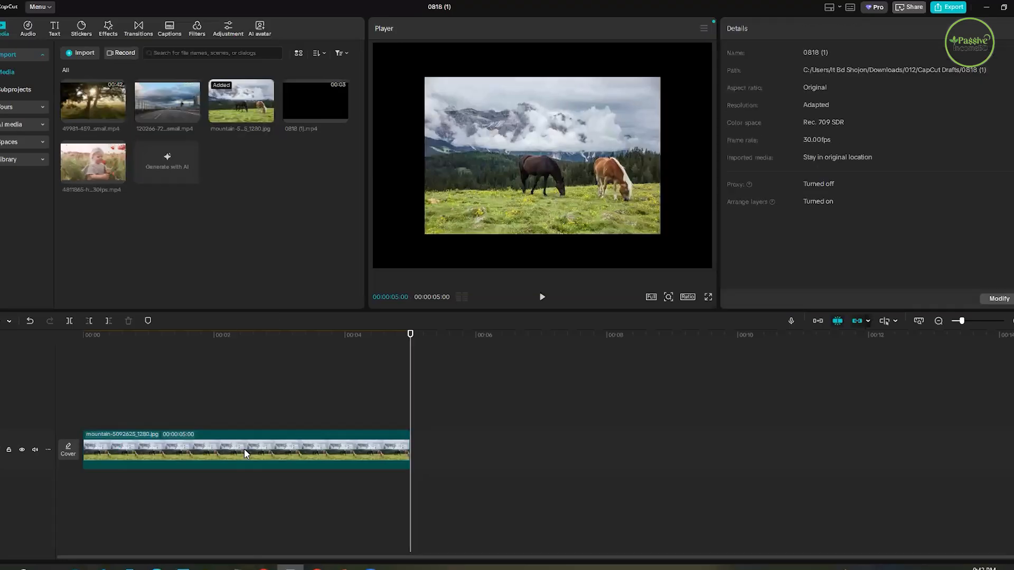
click(244, 449)
key(Delete)
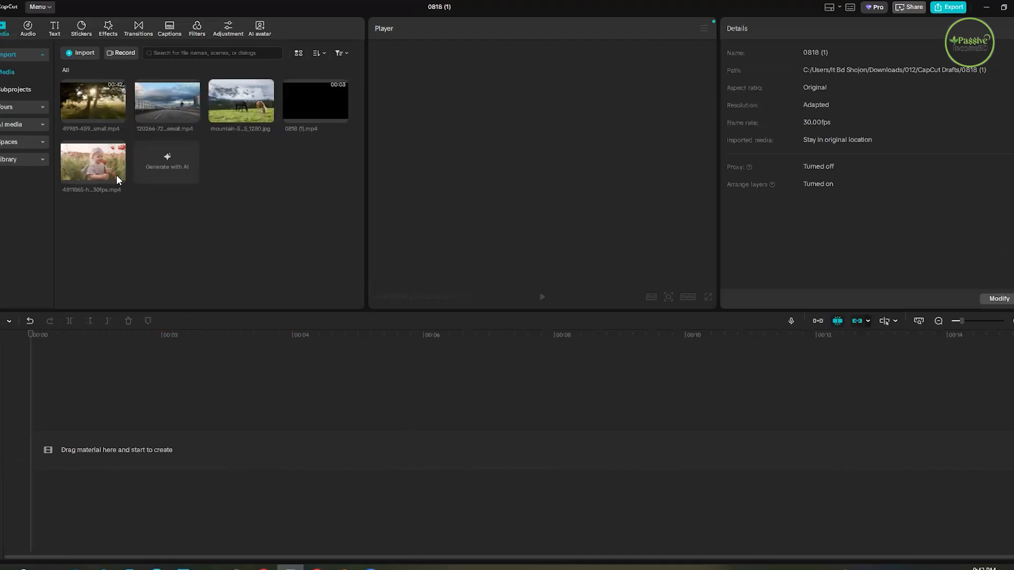
drag(80, 353, 80, 346)
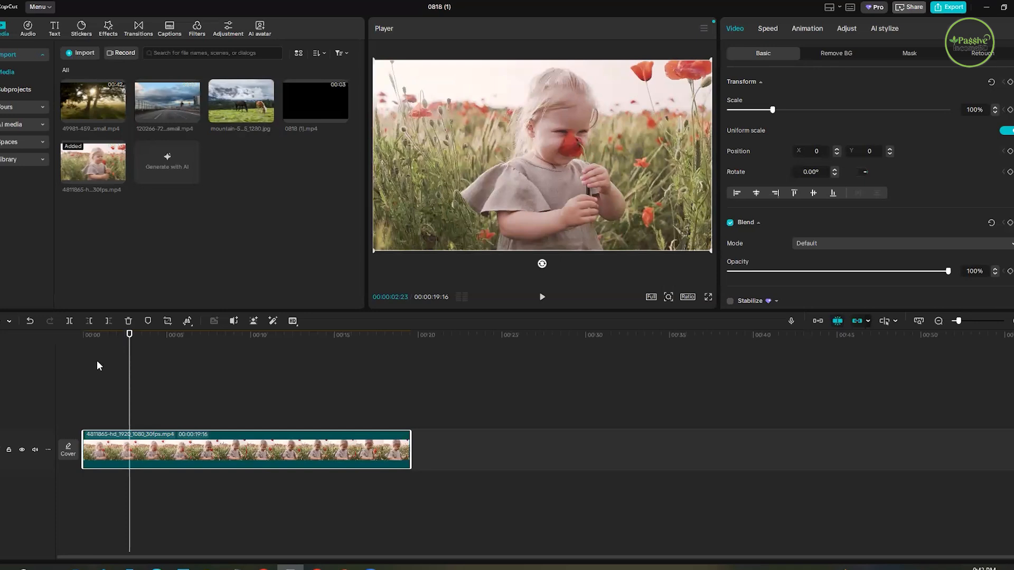
- Preview the clip, add a 100% scale keyframe at 00:00:04:22, and set the scale to 141% at 00:00:08:11
drag(97, 360, 85, 372)
click(542, 297)
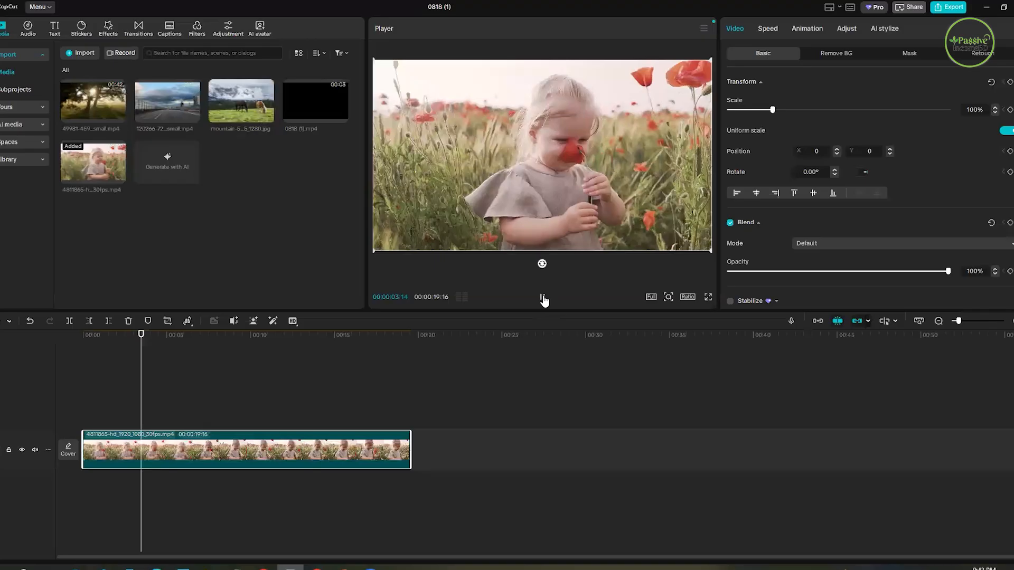
click(543, 298)
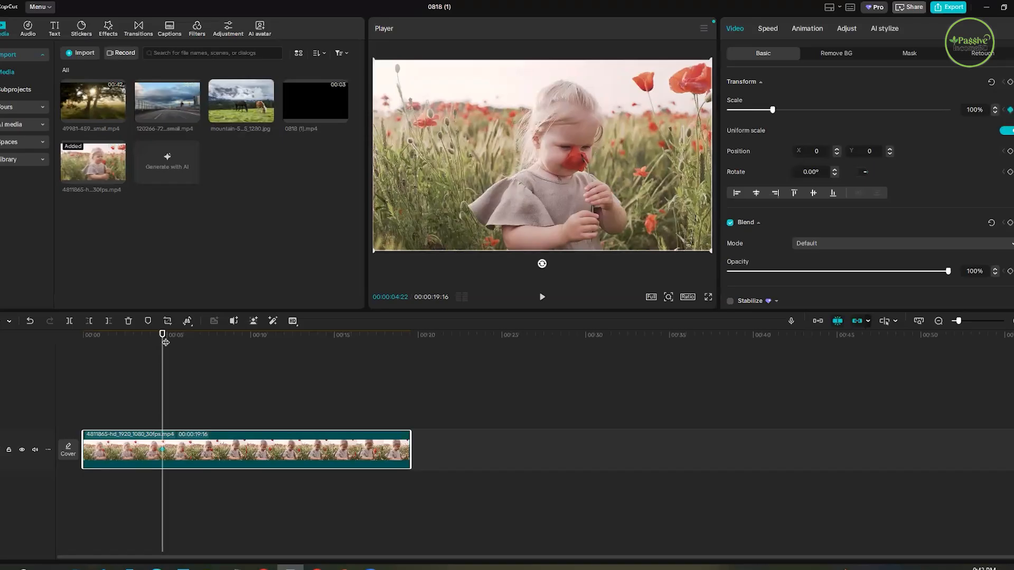
click(223, 358)
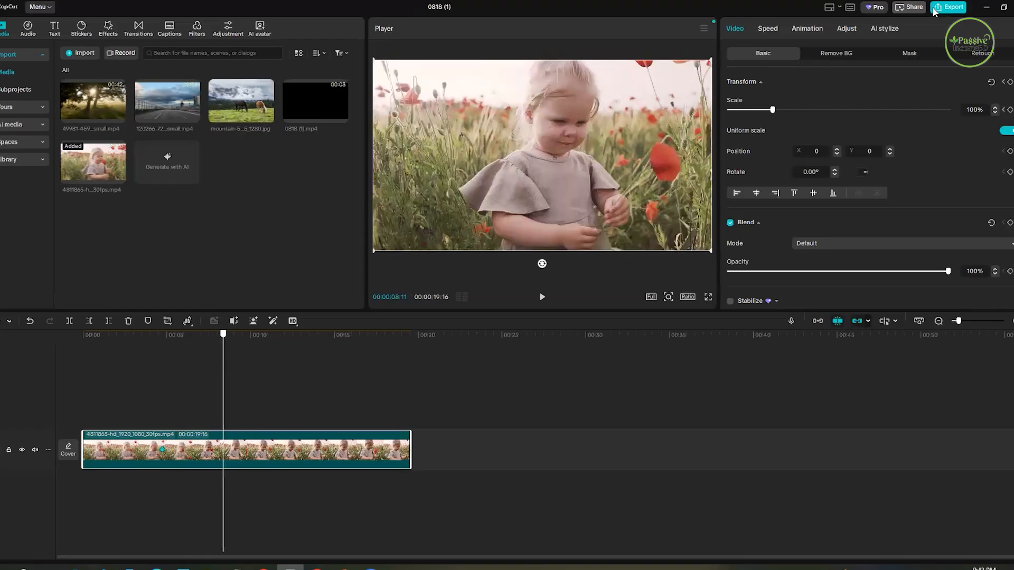
click(790, 110)
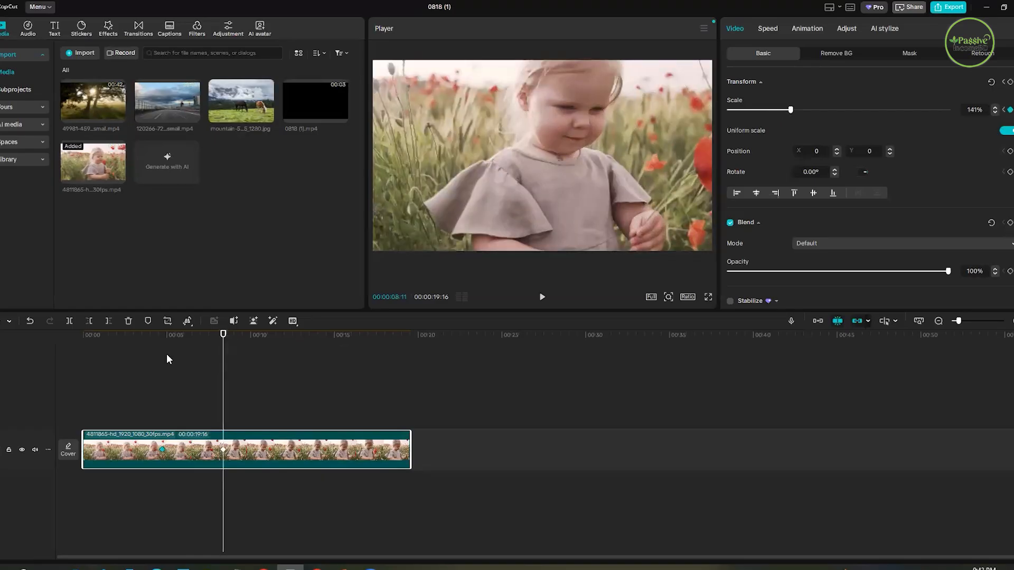
- Play back the clip's scale animation from 00:00:03:00 and scrub between the two keyframes to check the zoom
click(133, 359)
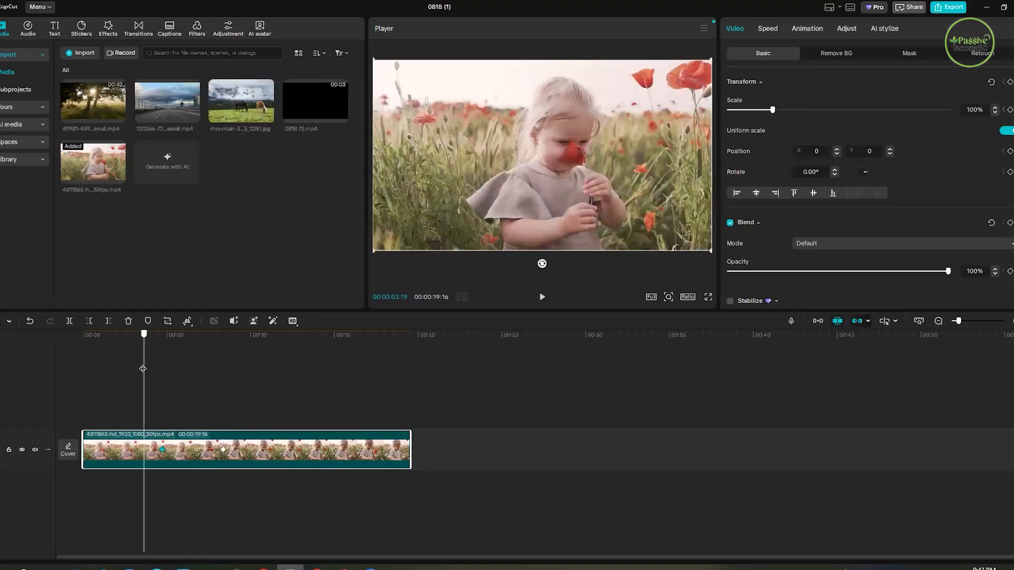
click(541, 299)
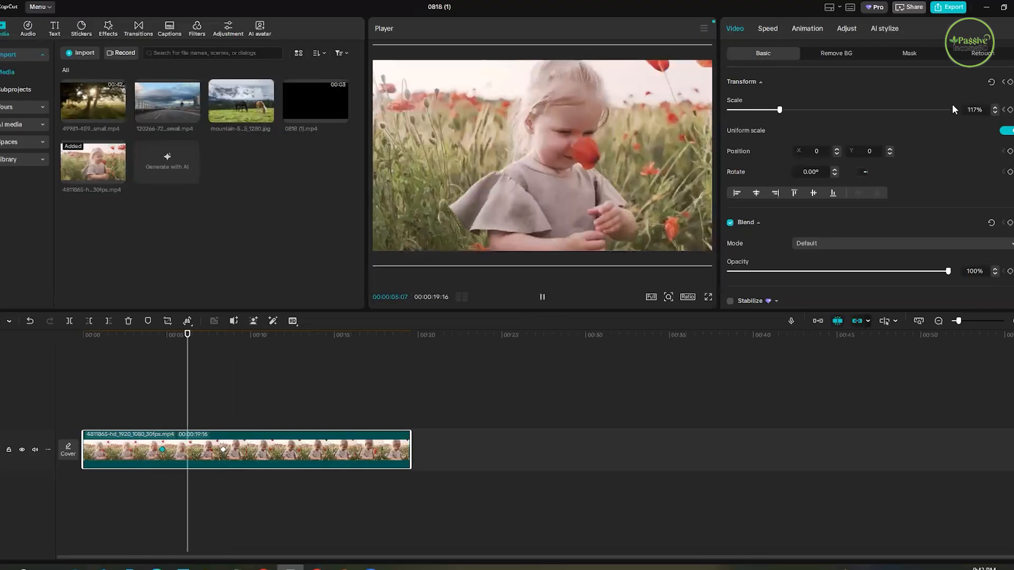
click(109, 398)
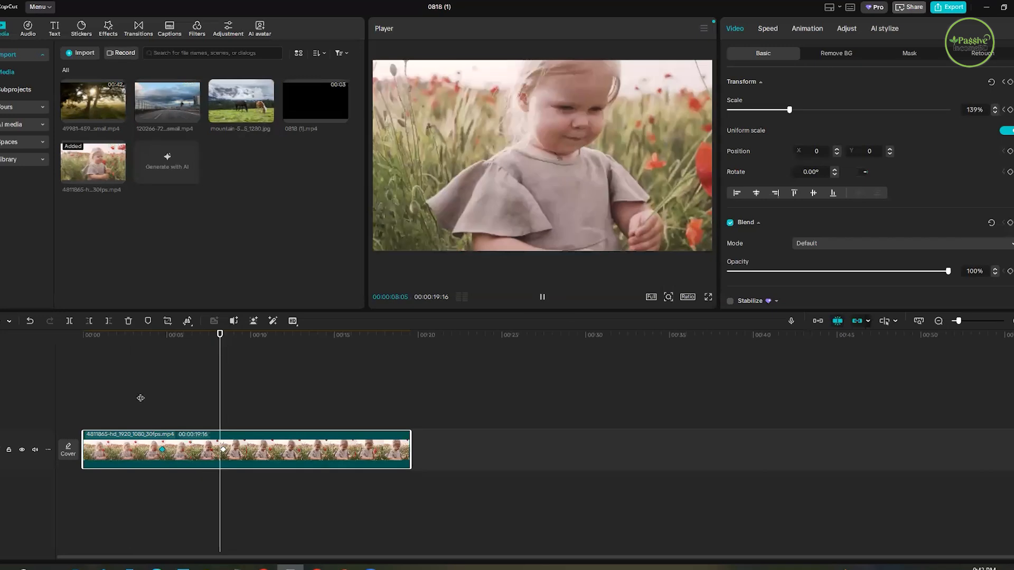
click(225, 412)
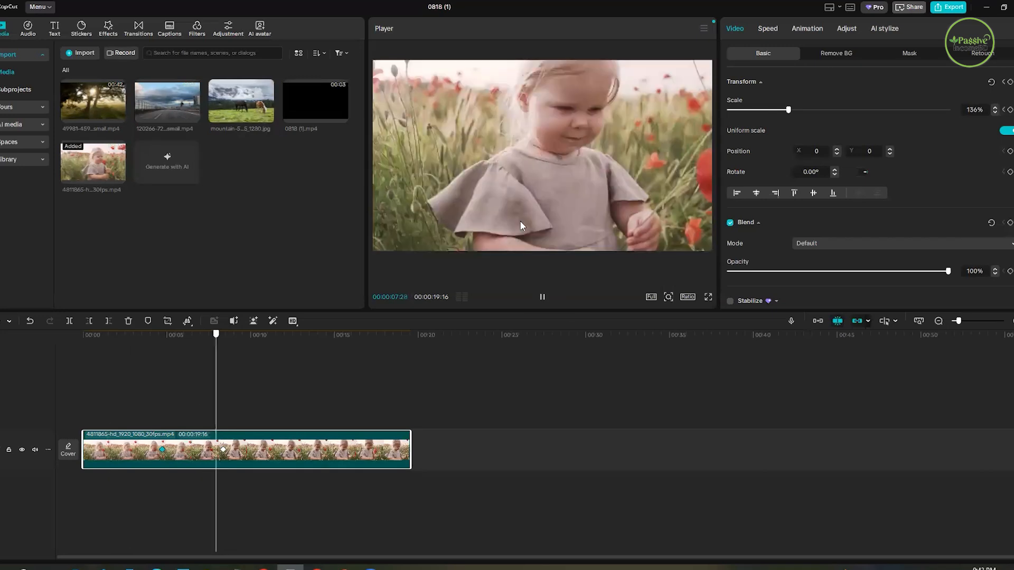
key(space)
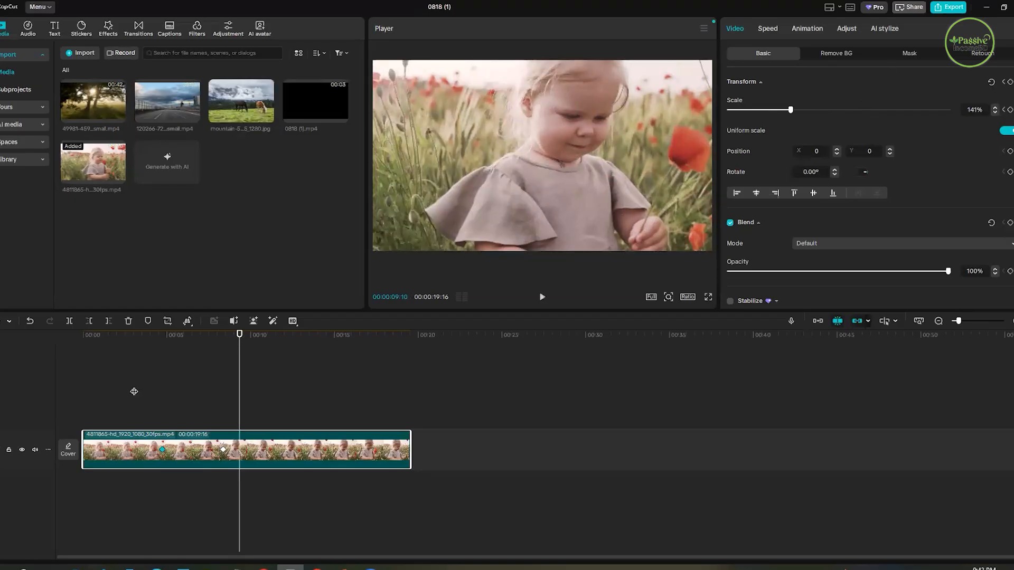
click(213, 399)
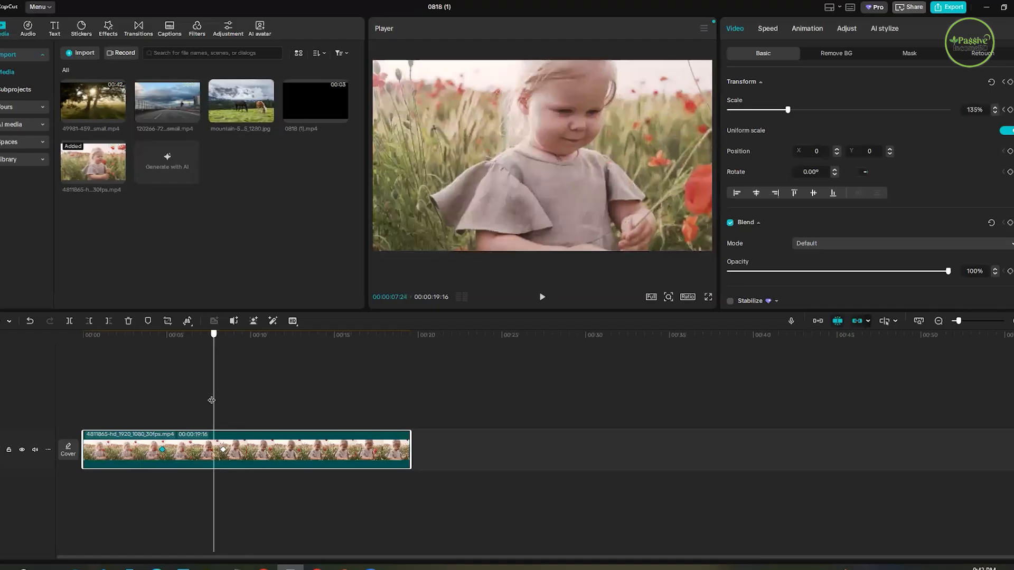
click(172, 410)
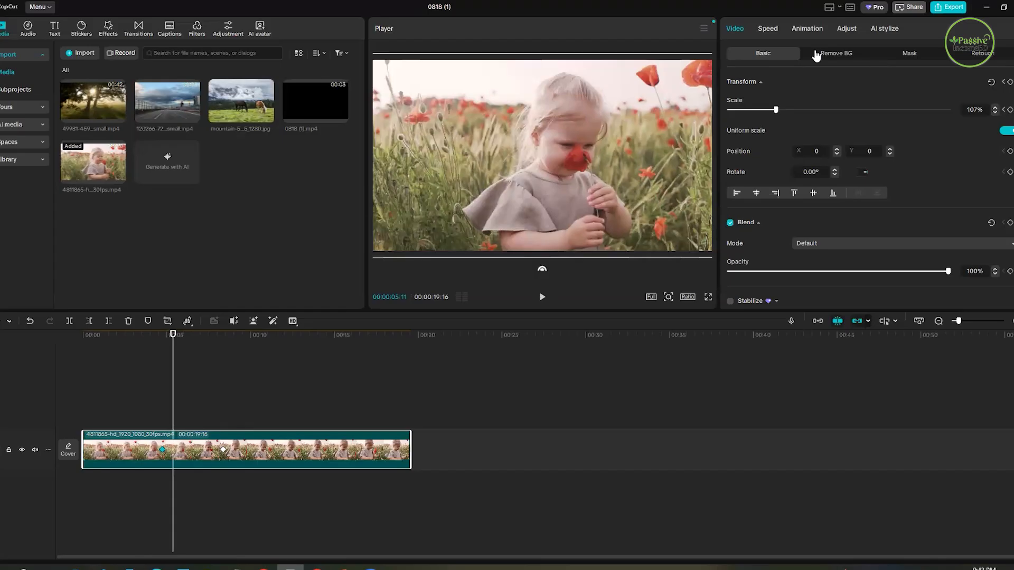
- Apply the Slide Down entrance animation to the poppy-field clip
click(807, 29)
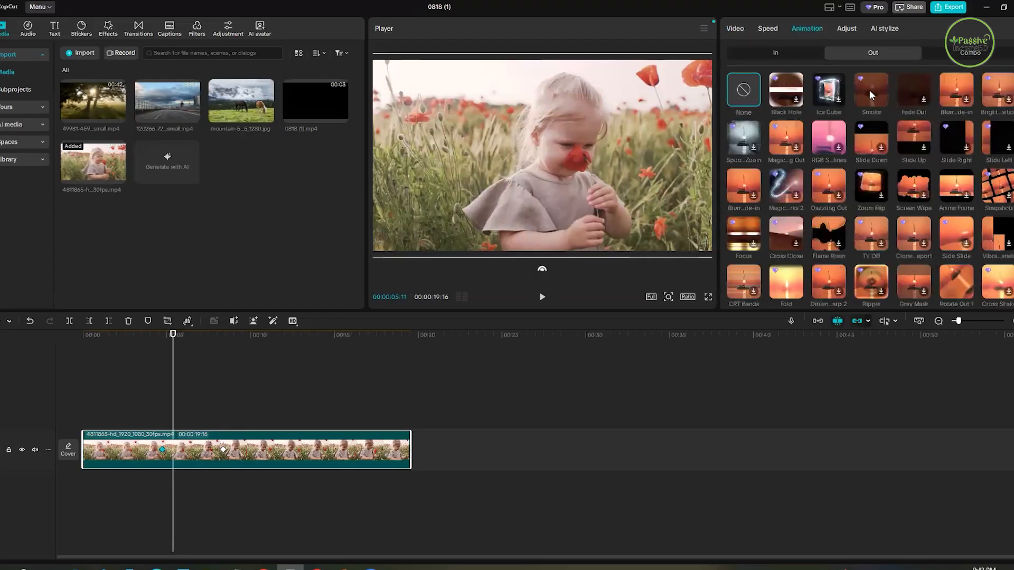
click(788, 57)
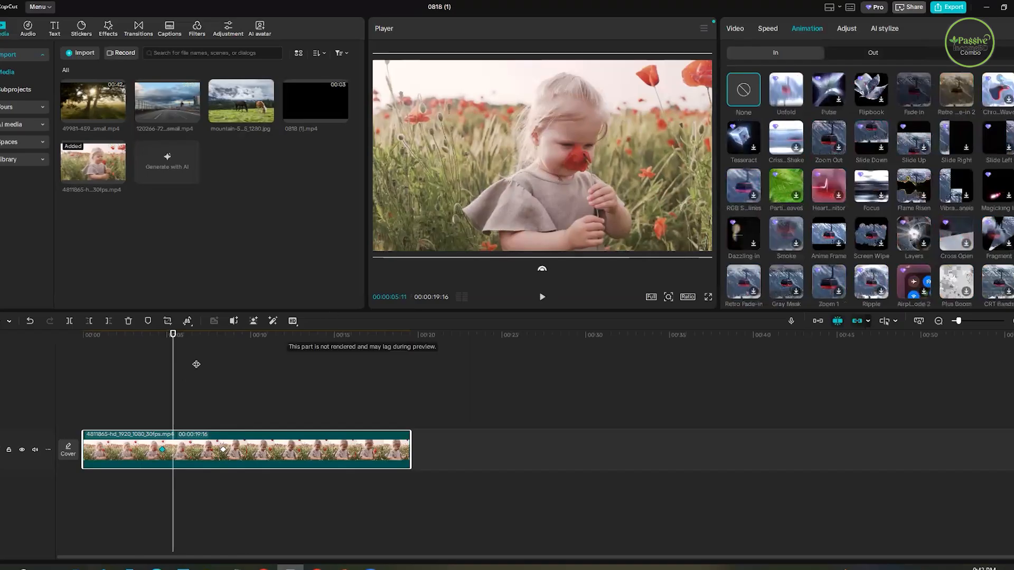
click(260, 374)
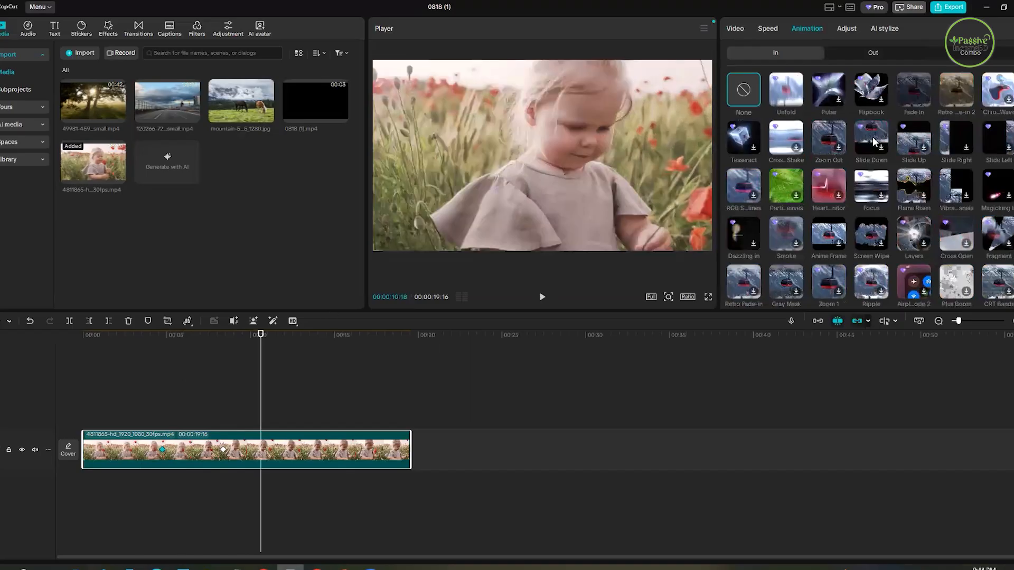
click(883, 150)
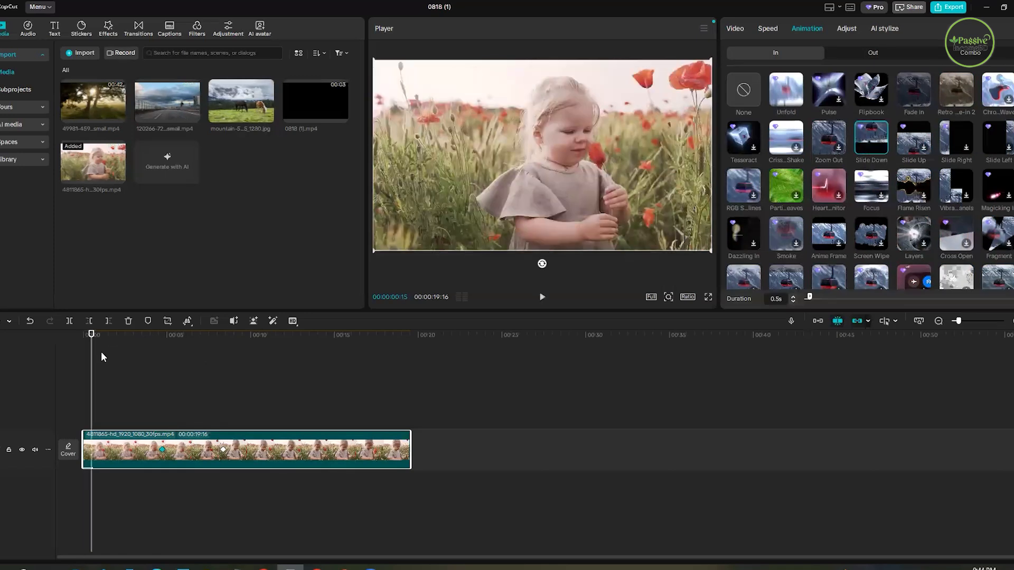
- Play back the Slide Down entrance animation from the start of the clip
click(542, 297)
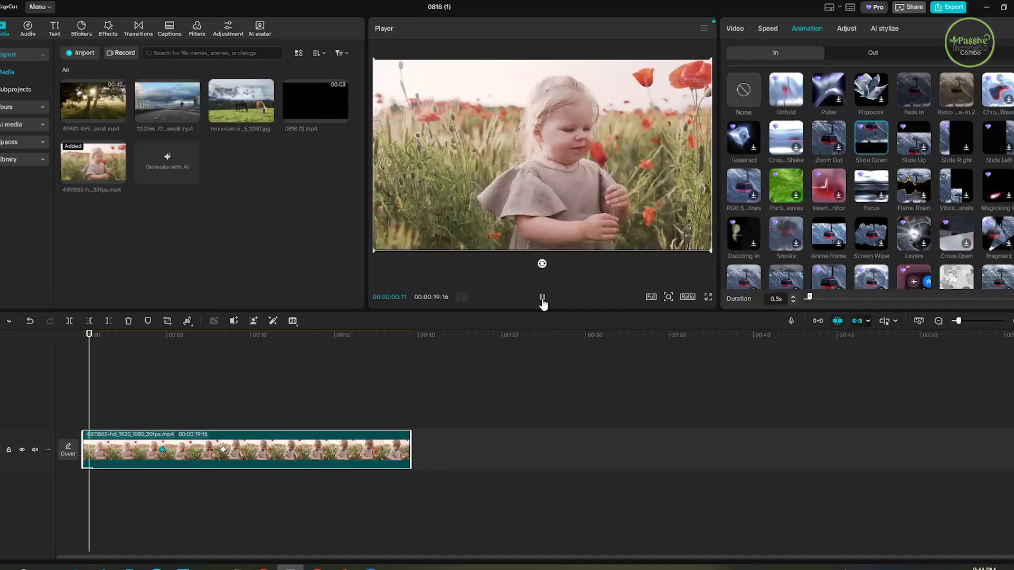
click(110, 336)
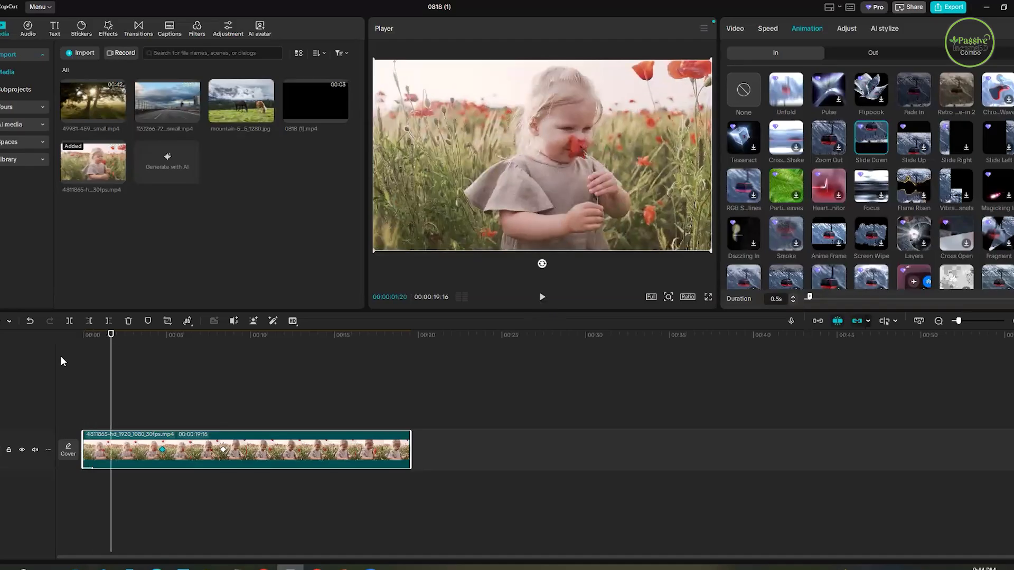
key(Home)
click(542, 298)
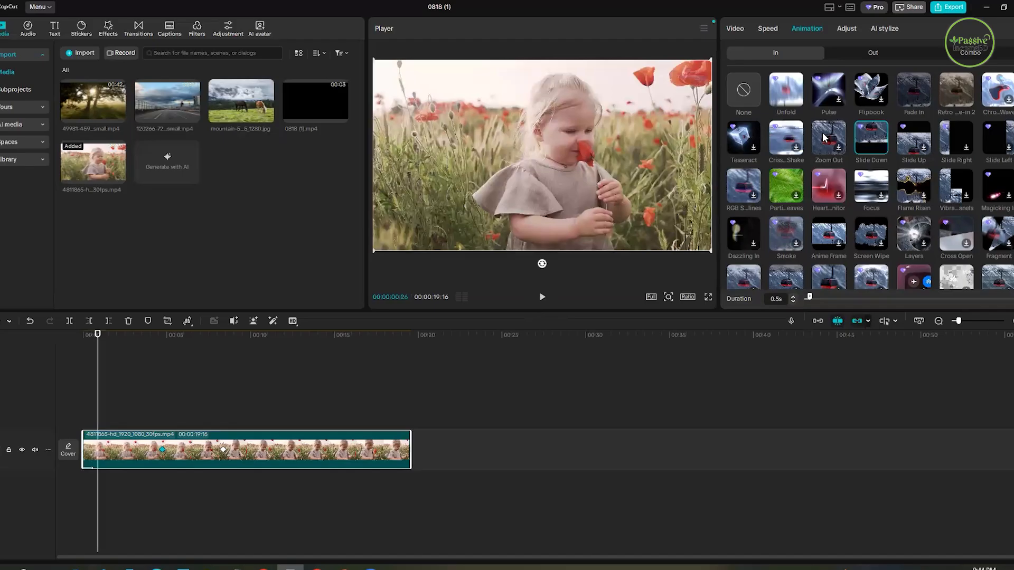
- Change the clip's entrance animation to Zoom Out and preview it from the start of the timeline
click(835, 157)
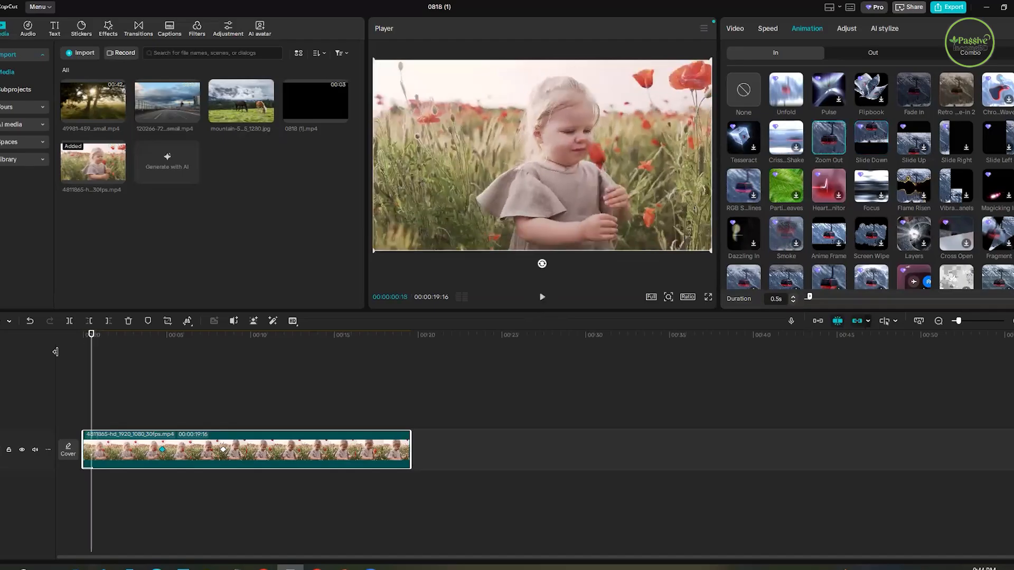
click(543, 298)
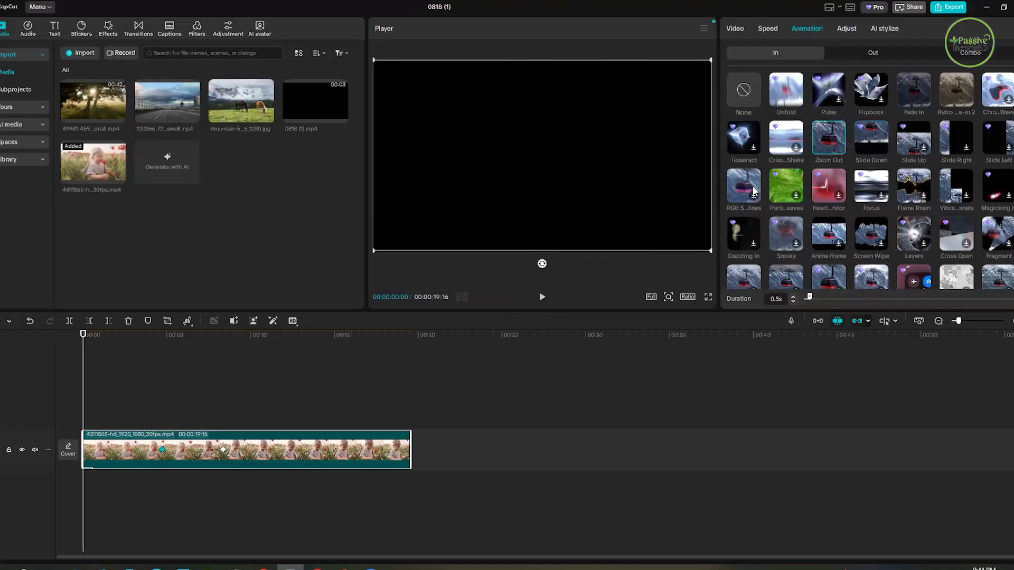
click(78, 360)
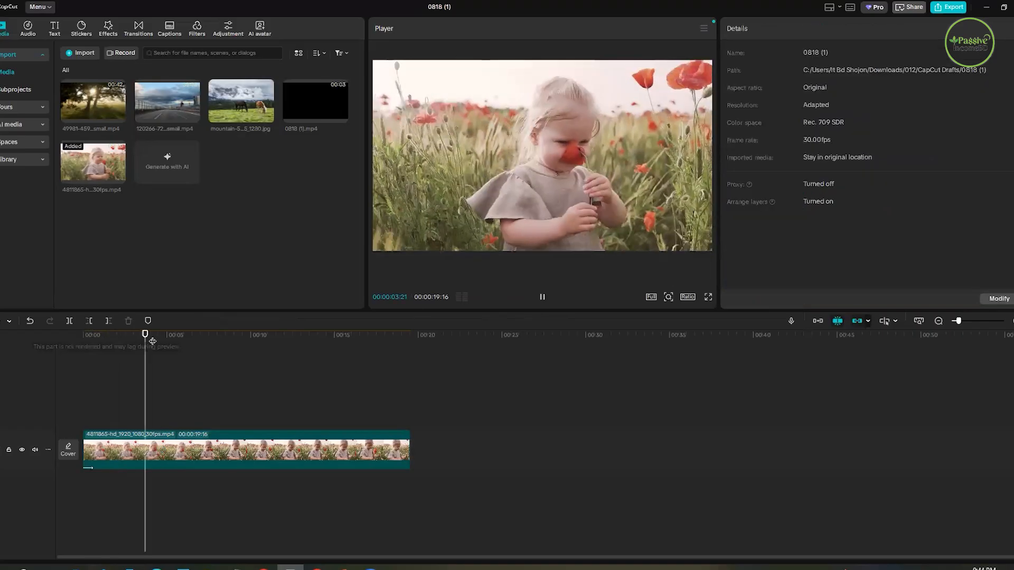
click(81, 370)
key(space)
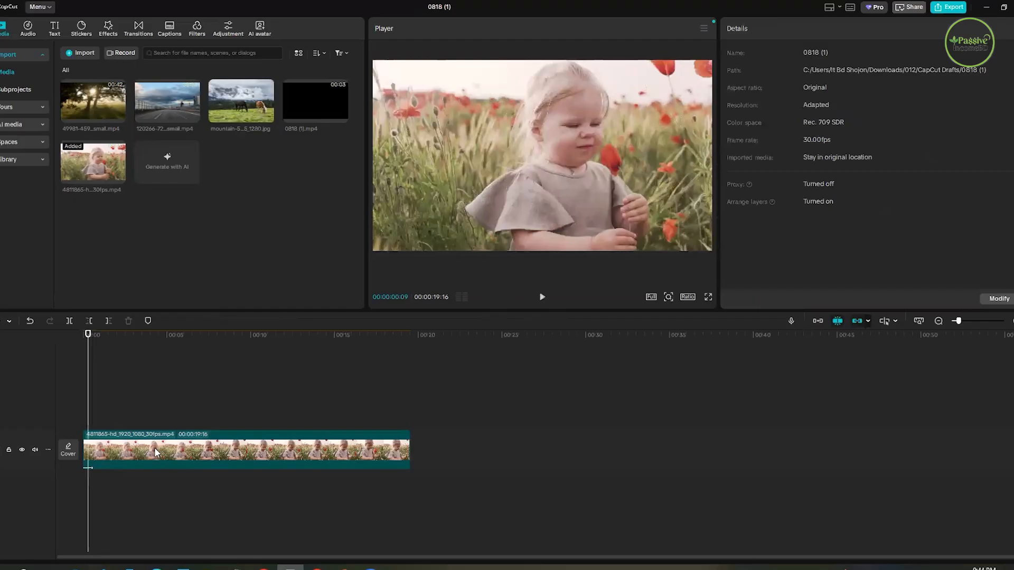
- Reselect the clip and lengthen its Zoom Out entrance animation to 3.0 s, preview it, and extend it to 6.2 s
click(711, 151)
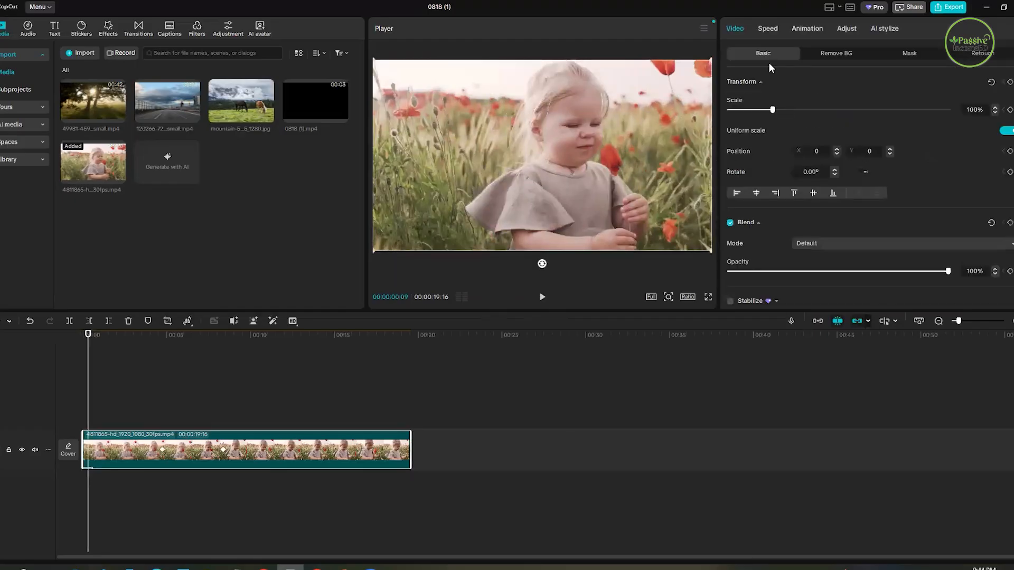
click(807, 28)
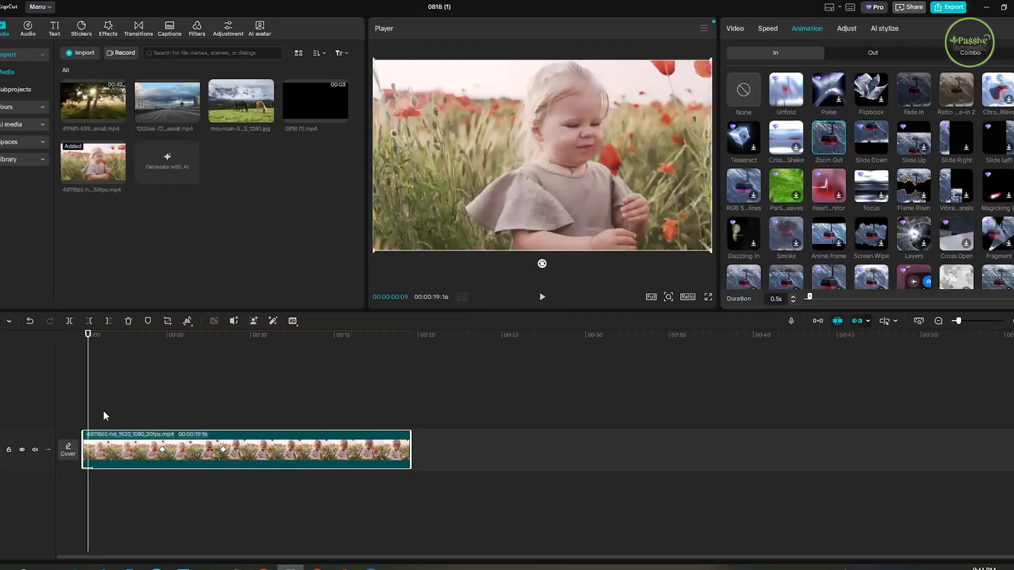
click(96, 359)
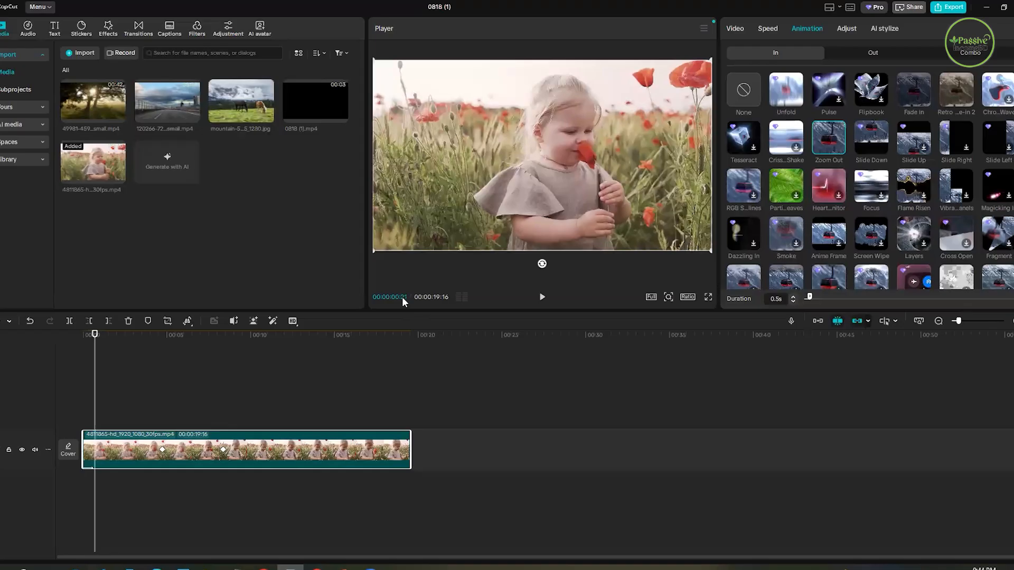
click(91, 350)
click(92, 350)
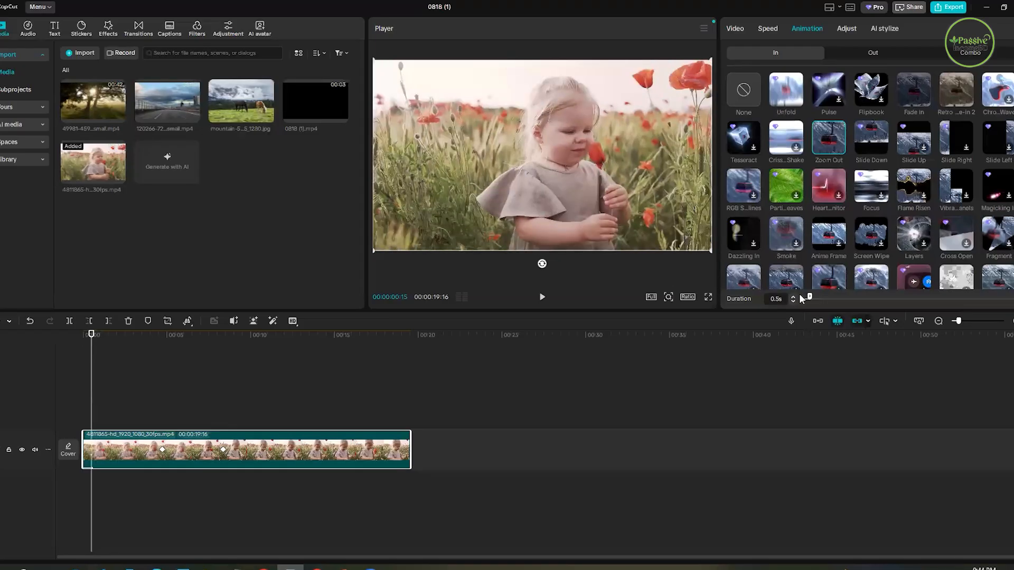
drag(817, 297, 837, 297)
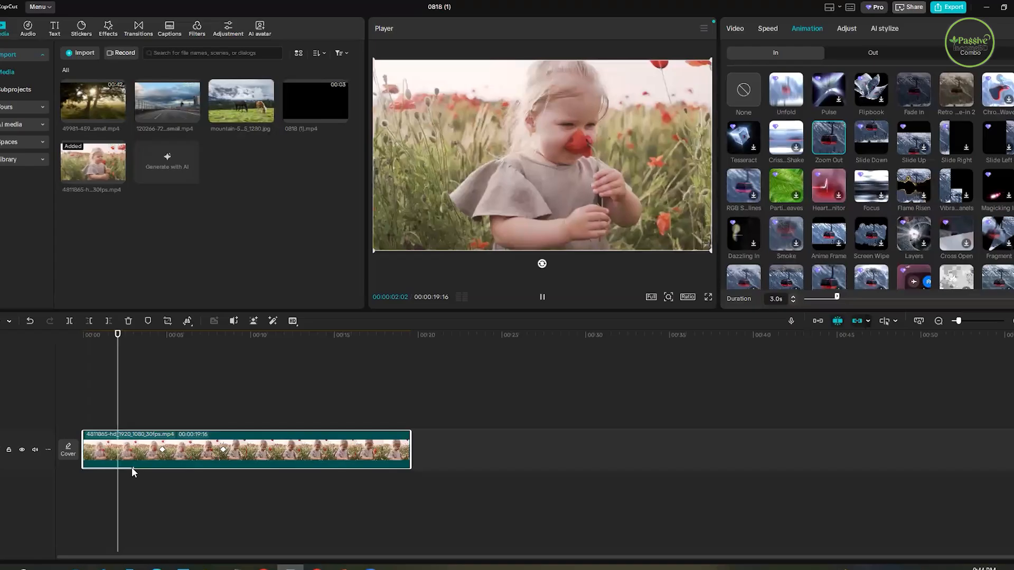
drag(837, 299, 873, 298)
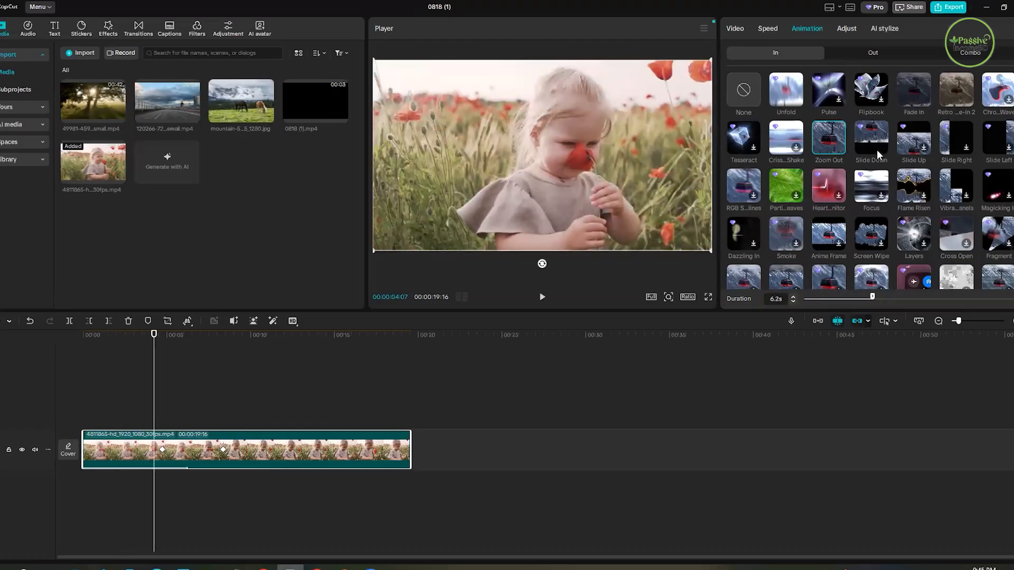
- Undo the clip's Zoom Out animation, clear the clip from the timeline, and restore it without keyframes or animation
scroll(996, 229, down, 4)
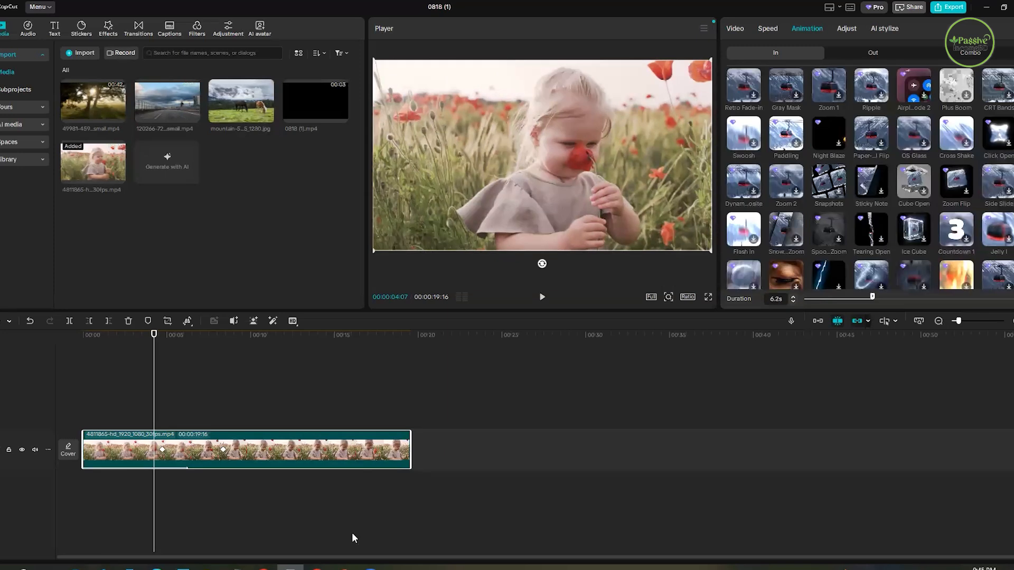
click(243, 366)
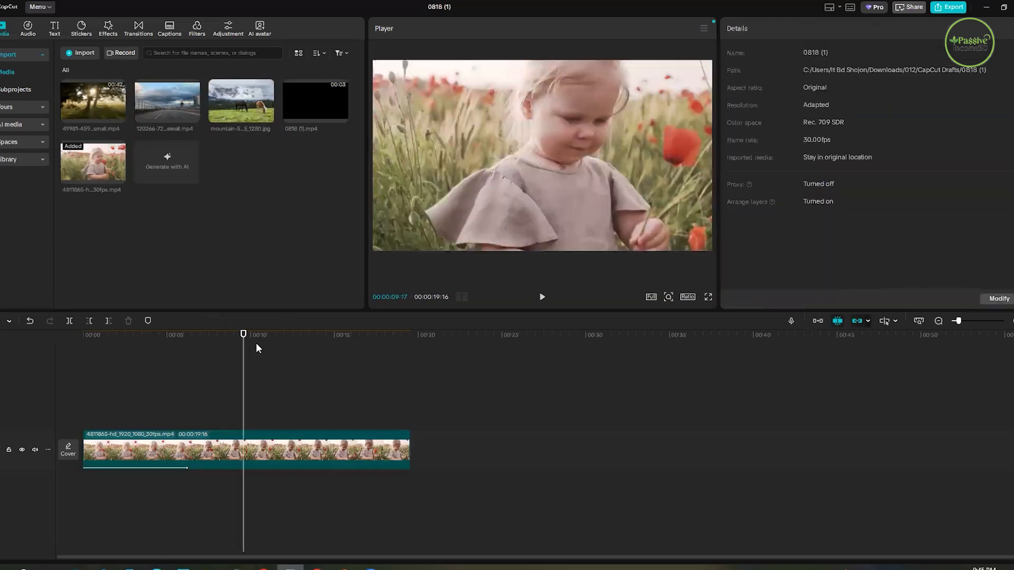
key(ctrl+z)
key(ctrl+z)
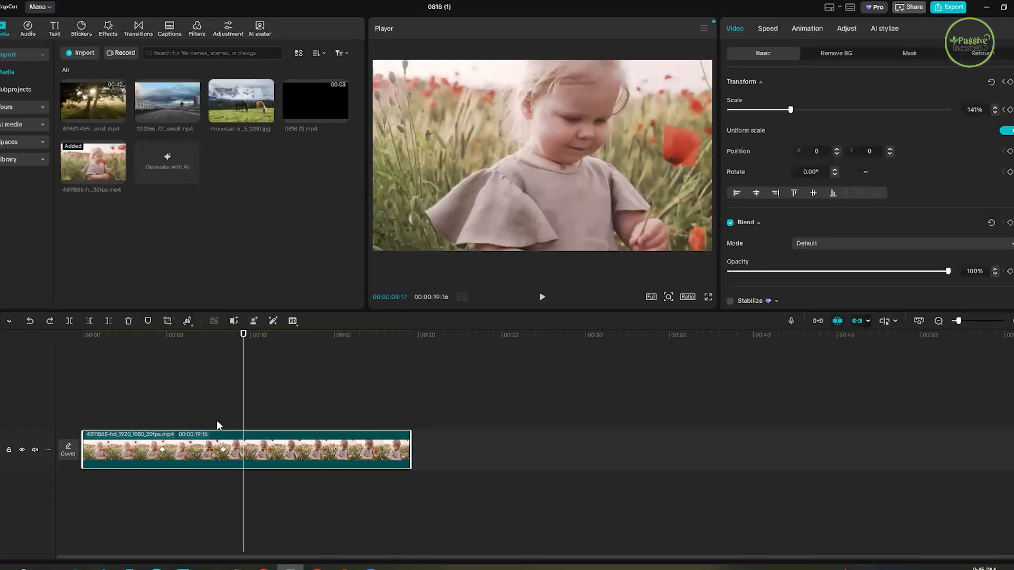
key(Delete)
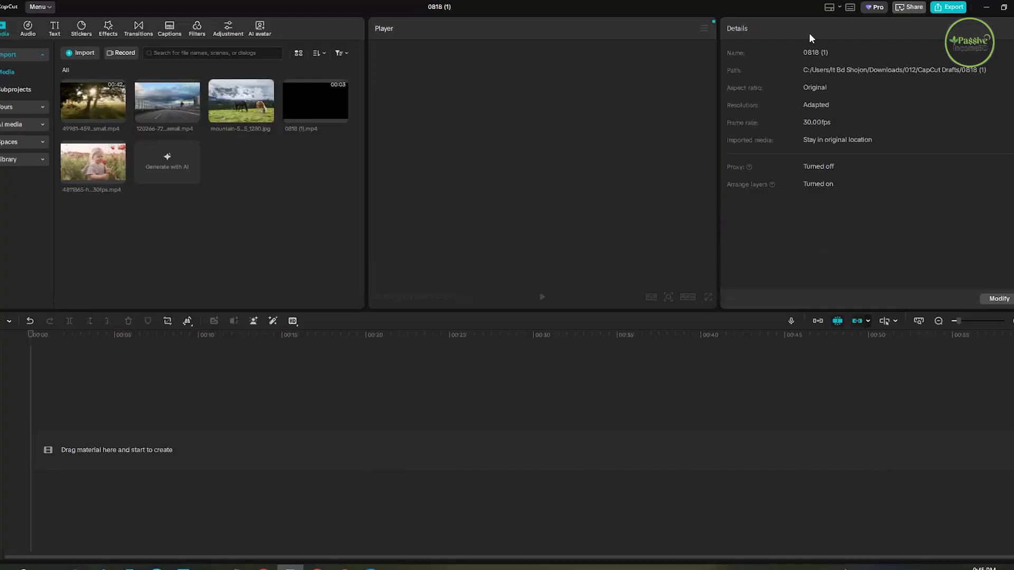
key(ctrl+z)
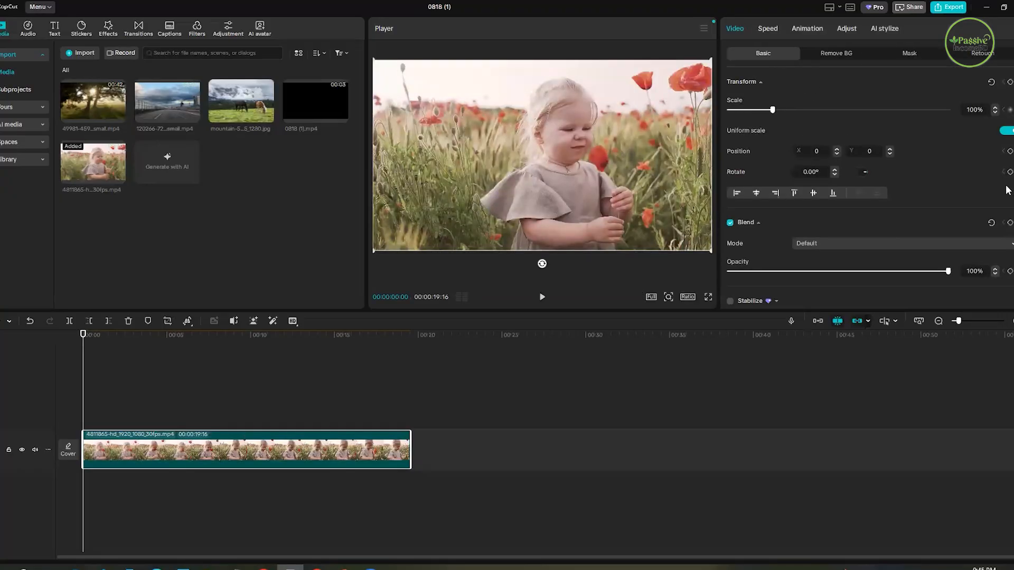
- Browse the entrance animations for the poppy-field clip and apply Zoom Out
click(810, 31)
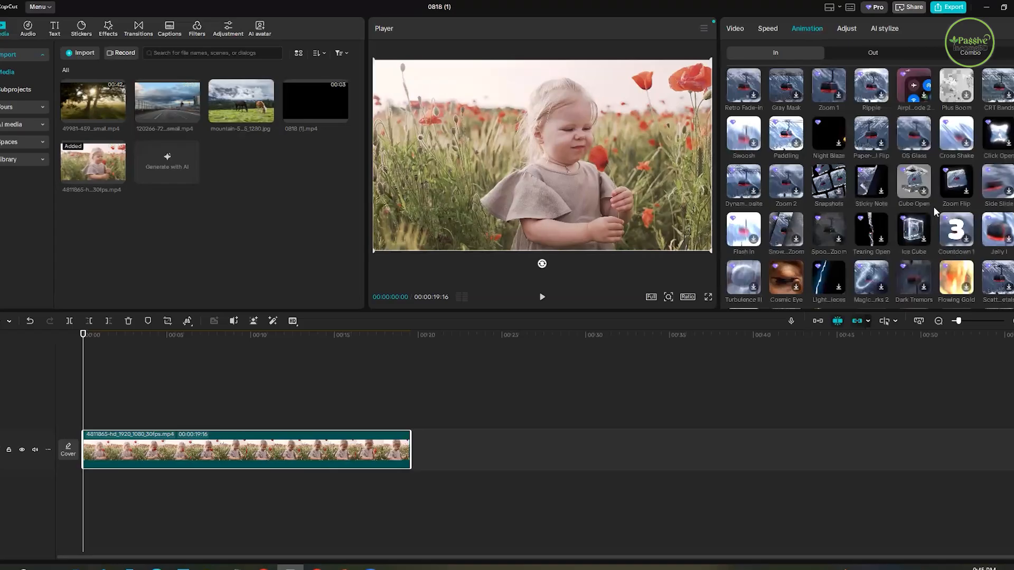
scroll(951, 222, down, 5)
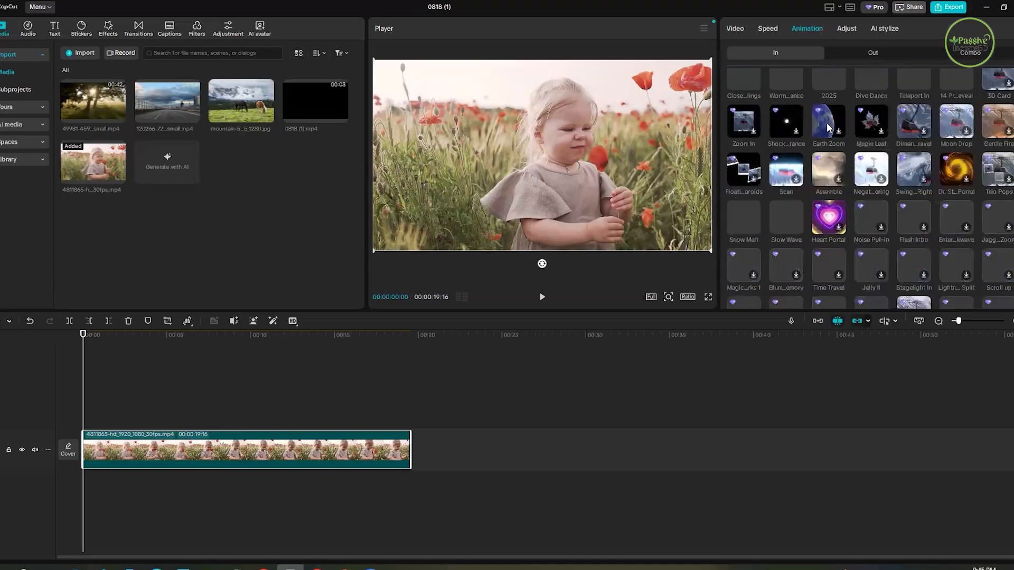
scroll(831, 119, up, 5)
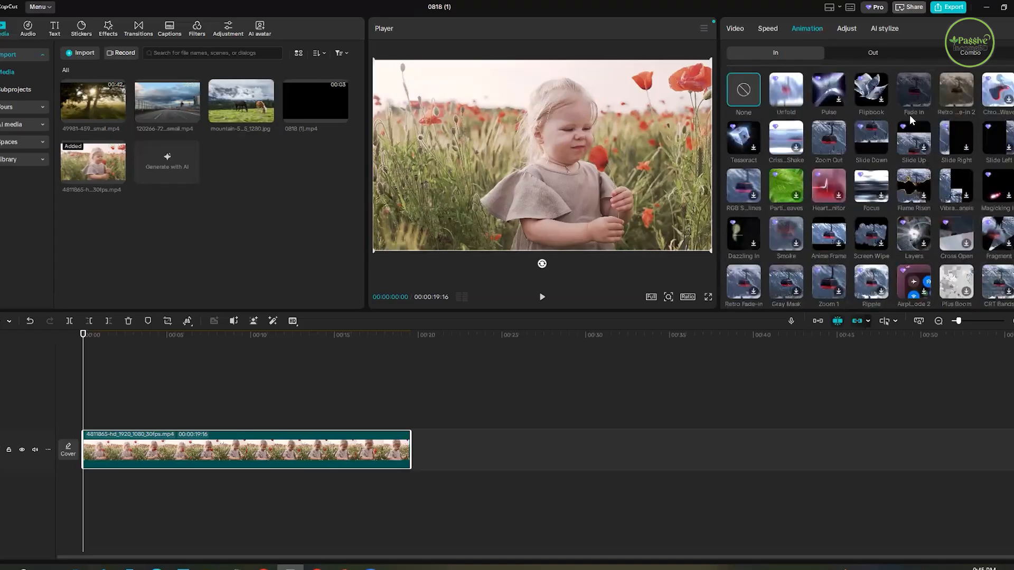
click(840, 147)
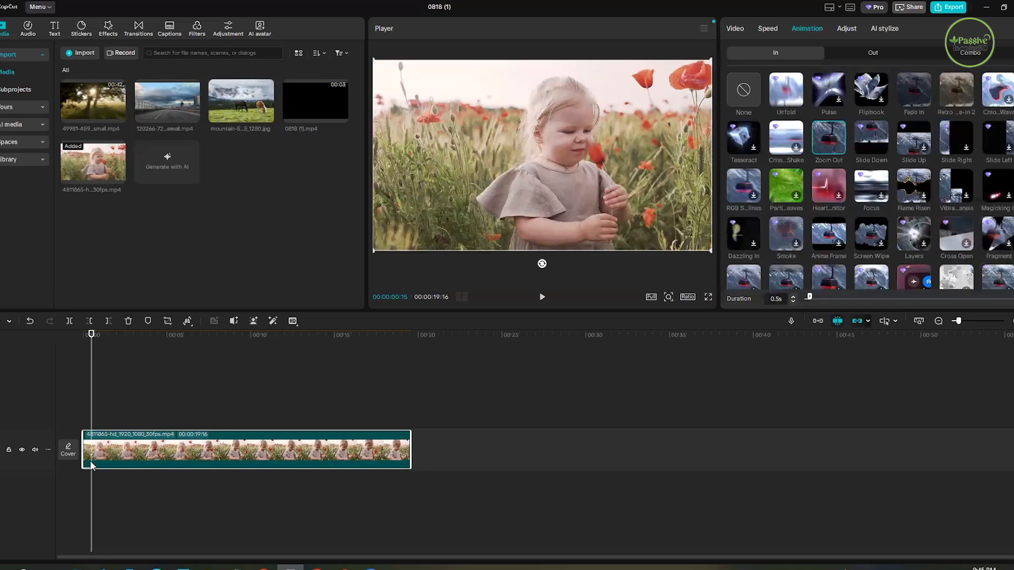
- Preview the Zoom Out entrance from the clip's start on an enlarged timeline, and step back through its frames
key(Home)
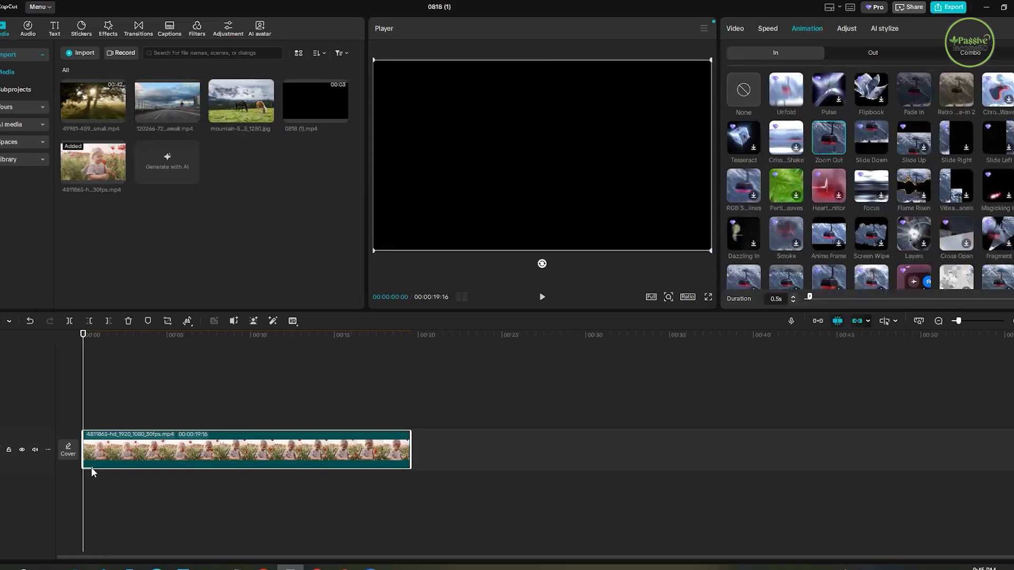
click(973, 321)
click(977, 322)
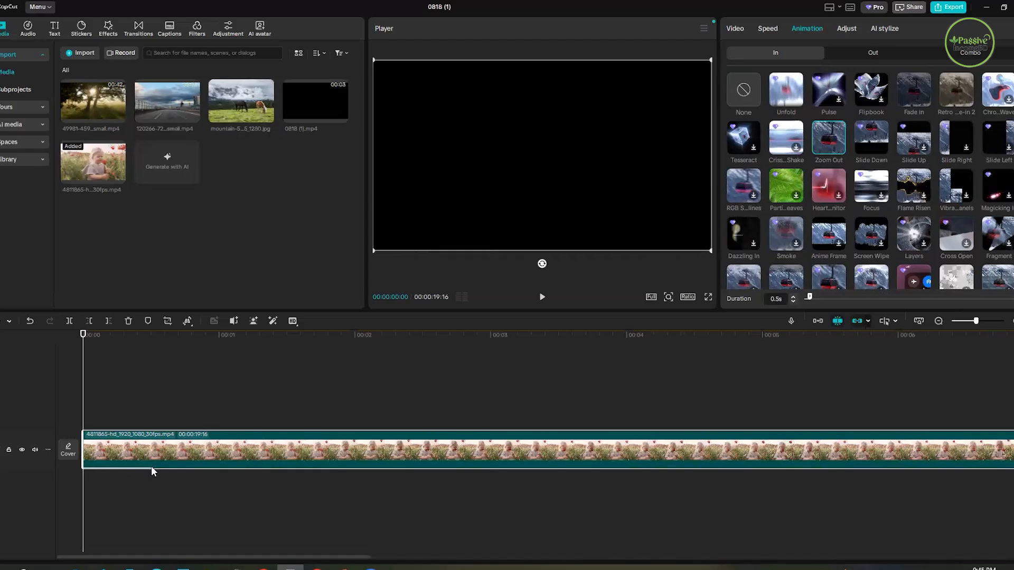
click(543, 299)
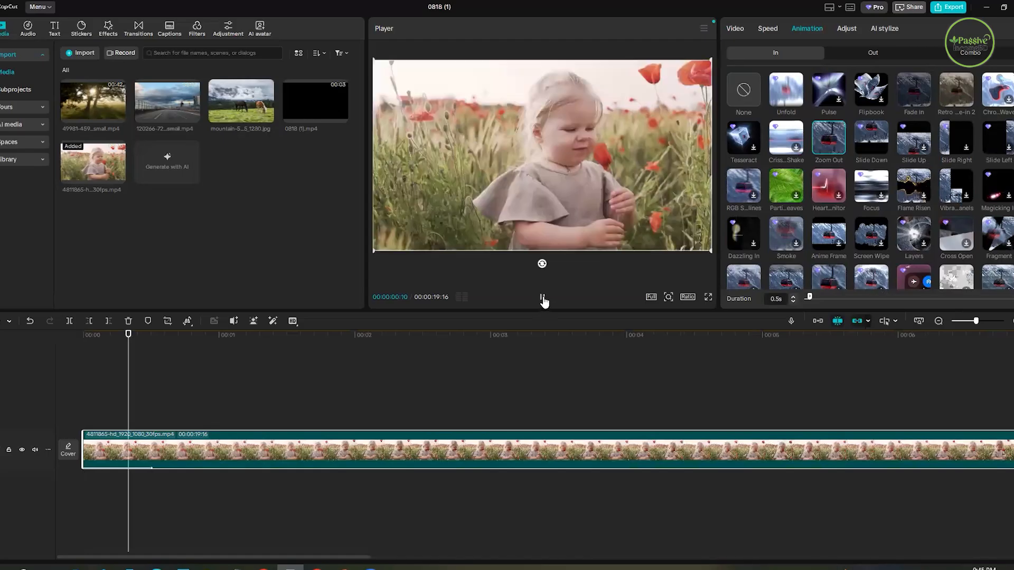
click(543, 299)
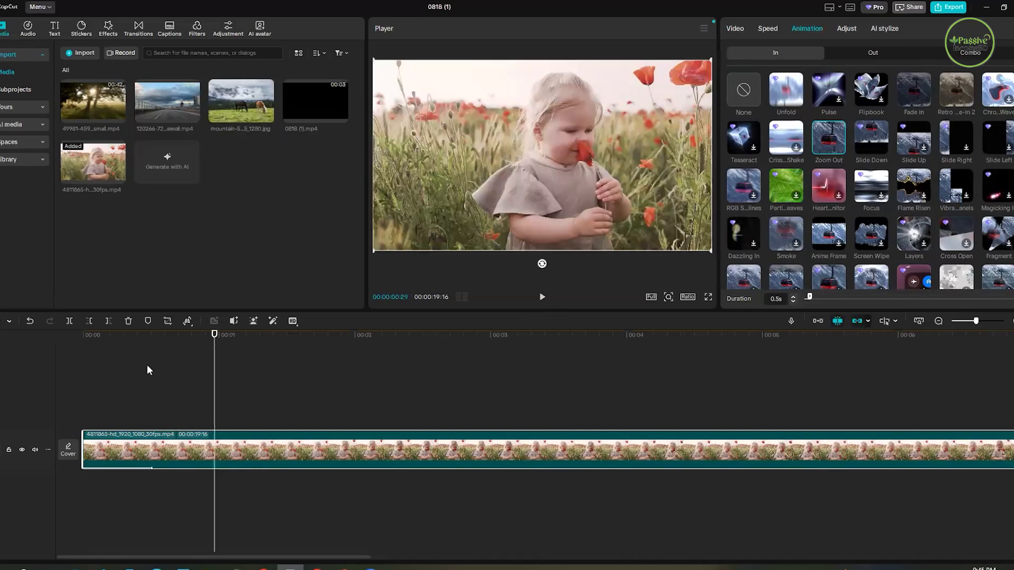
key(Left)
key(Left)
key(Left)
key(Left)
key(Left)
key(Left)
key(Left)
key(Left)
key(Left)
key(Left)
key(Left)
key(Left)
key(Left)
key(Left)
key(Left)
key(Left)
key(Left)
key(Left)
key(Left)
key(Left)
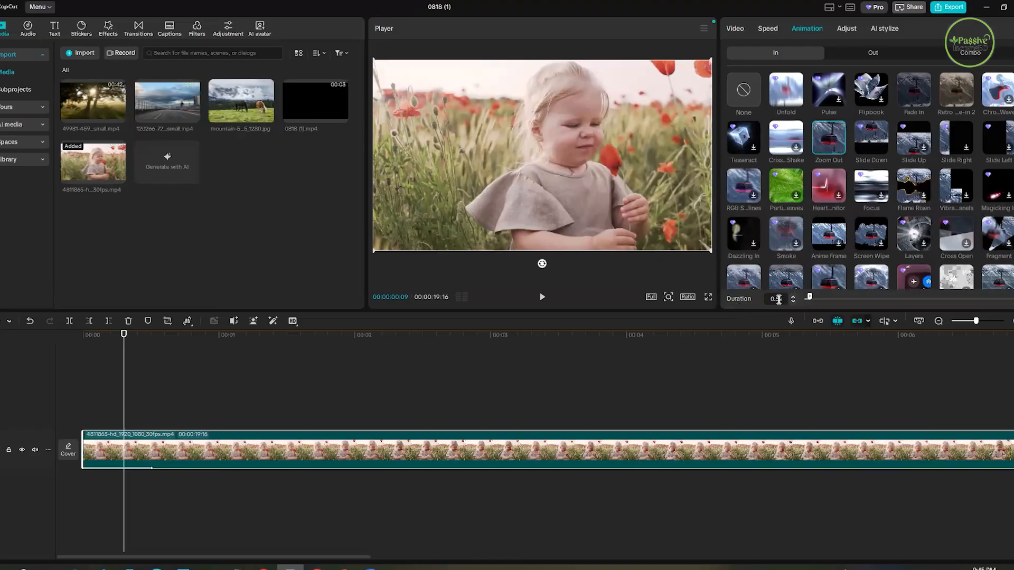
- Lengthen the Zoom Out entrance animation to 4.4 s and check the frames around its end point
drag(810, 299, 853, 297)
click(350, 358)
click(675, 427)
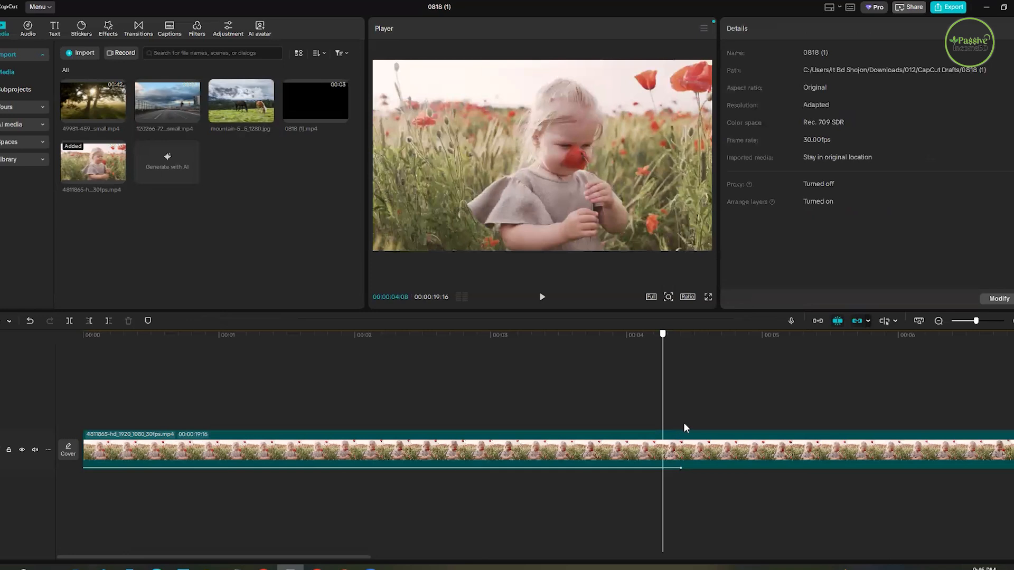
click(685, 428)
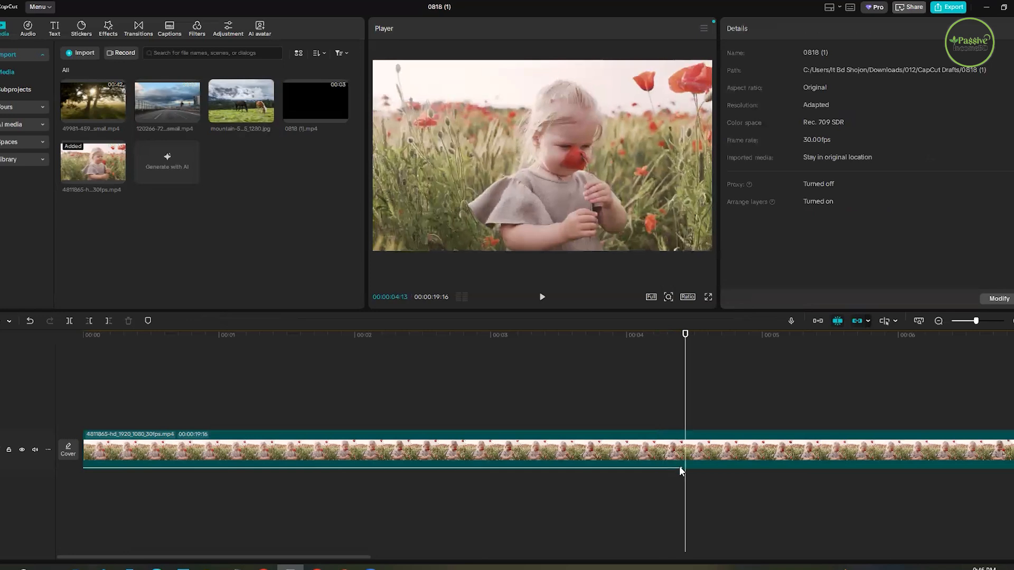
- Reselect the clip, extend its Zoom Out entrance to 16.6 s, and shorten it to 4.6 s and finally 4.5 s while previewing
click(636, 450)
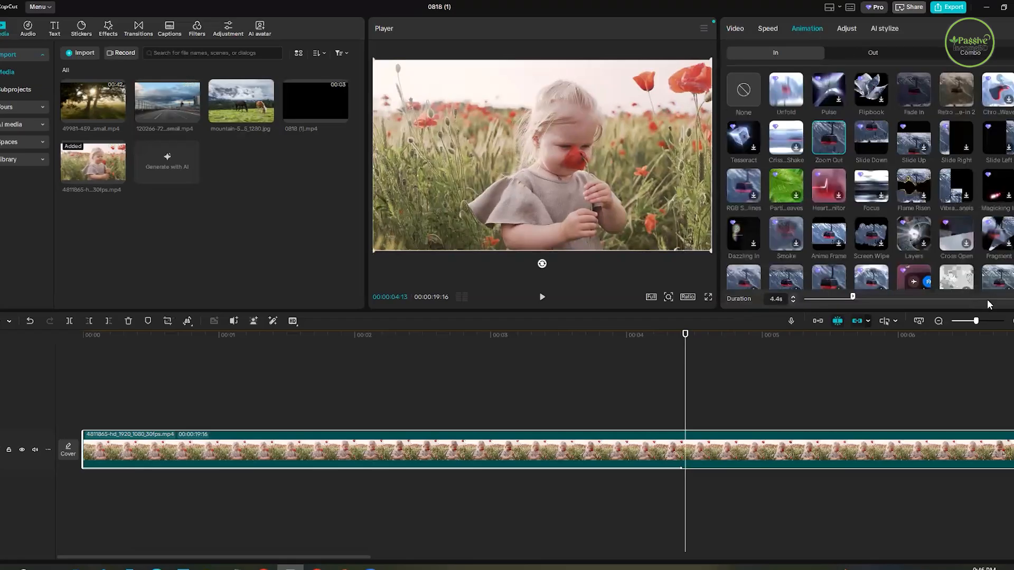
click(987, 299)
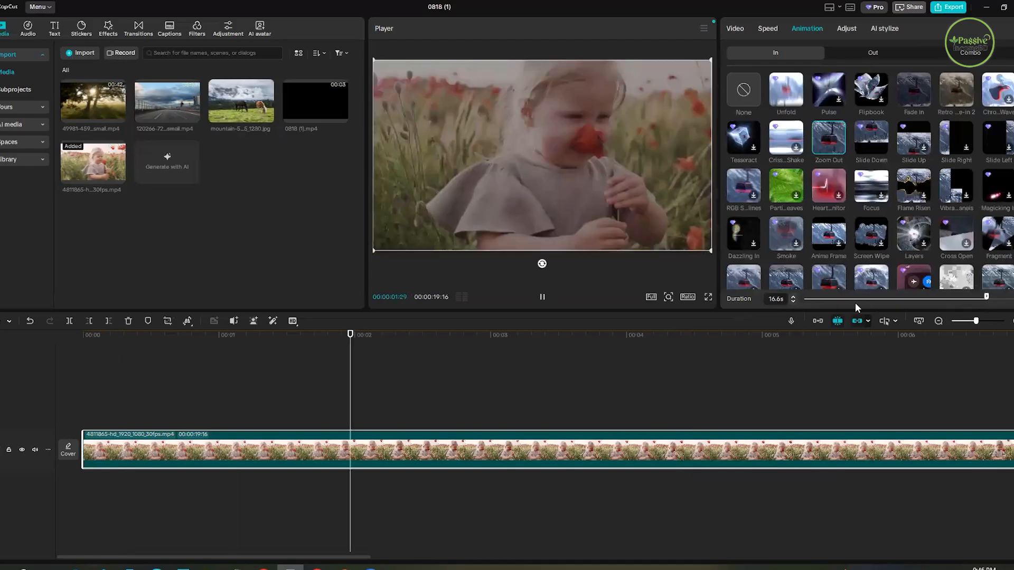
click(855, 303)
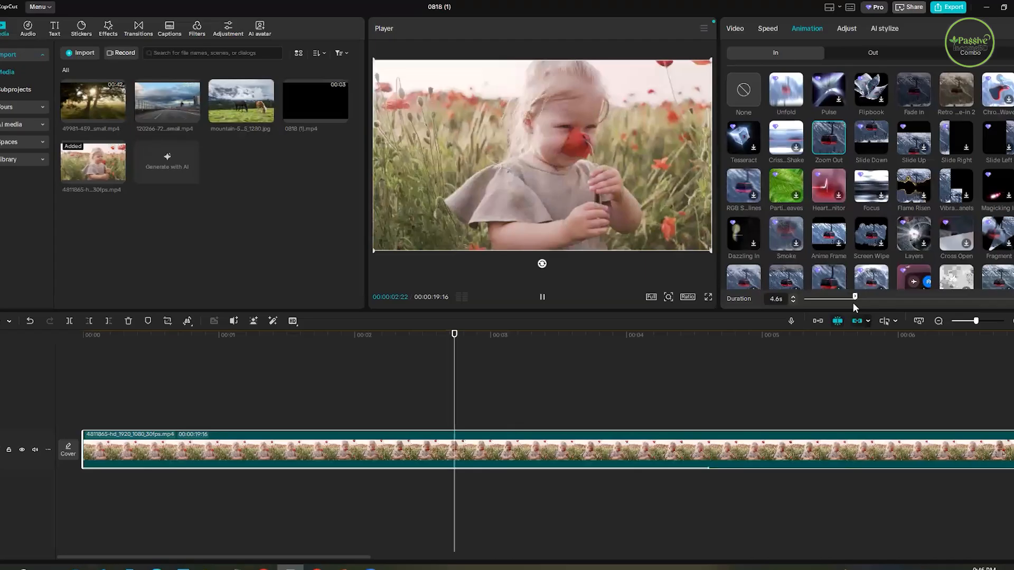
click(854, 300)
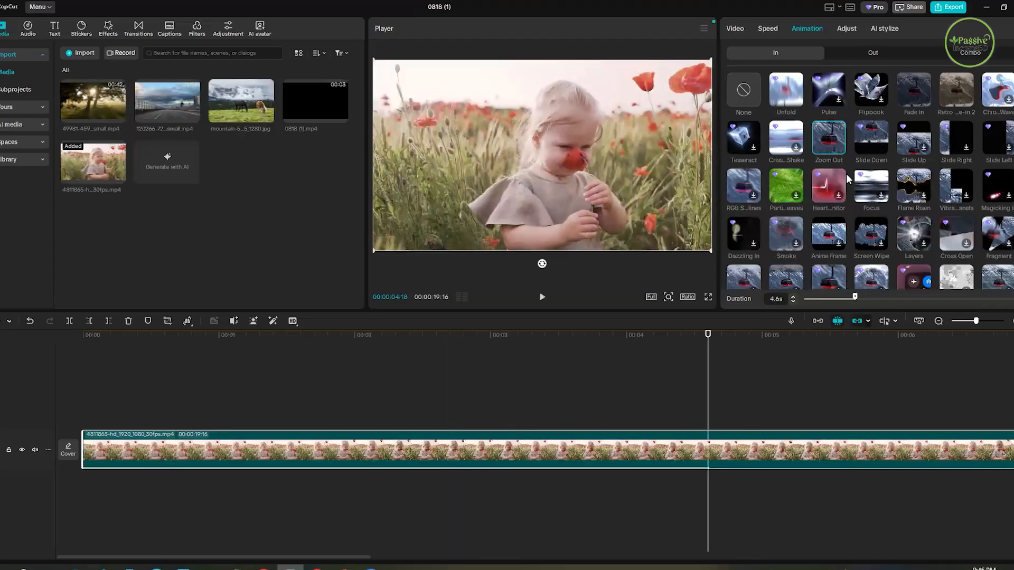
click(542, 297)
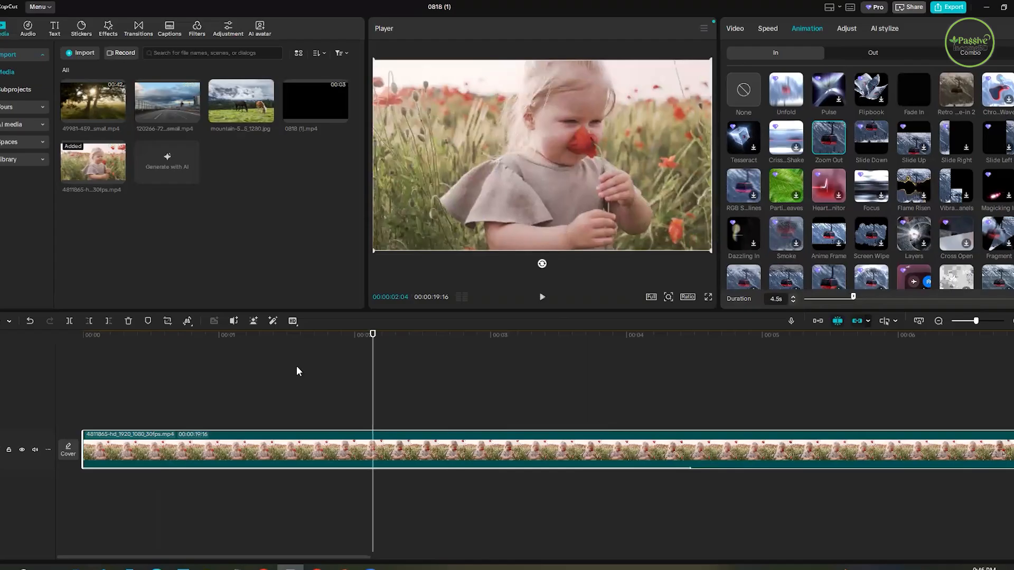
- Scrub through the Zoom Out entrance from the clip's start to the animation's end with the whole clip in view
drag(977, 321, 937, 329)
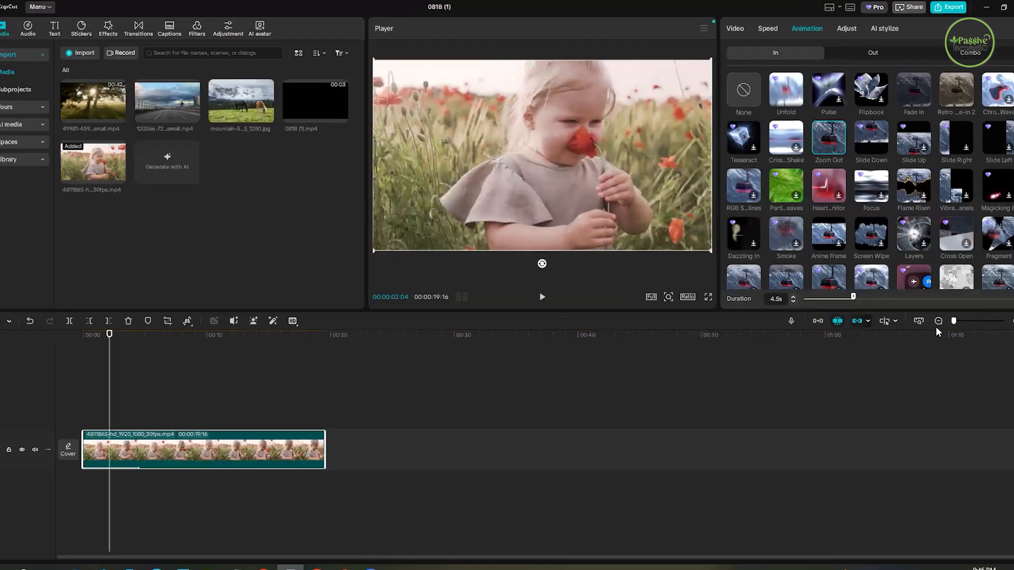
click(80, 361)
click(131, 373)
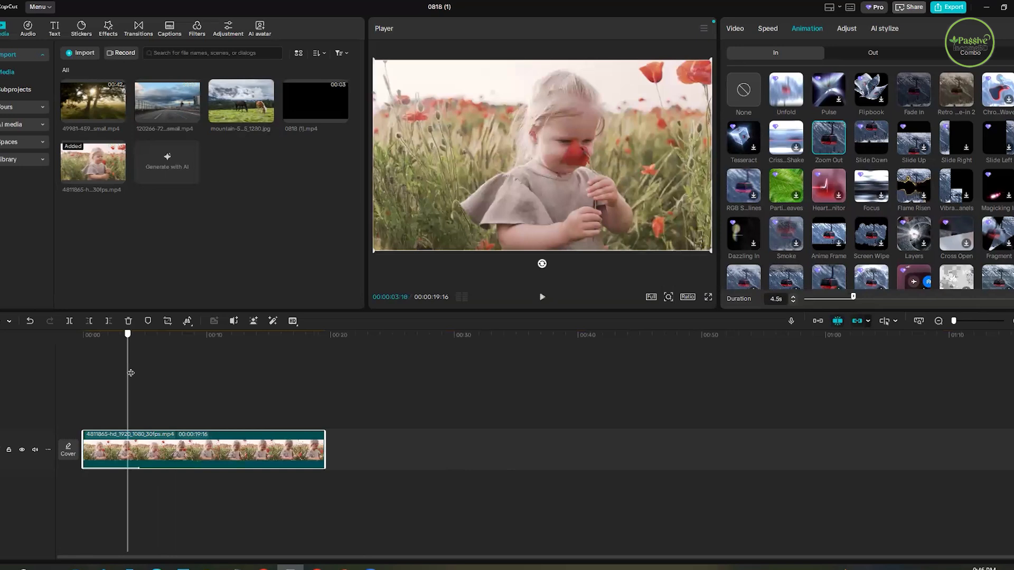
- Apply the Slide Down exit animation to the poppy-field clip and play back the clip's last seconds
click(875, 56)
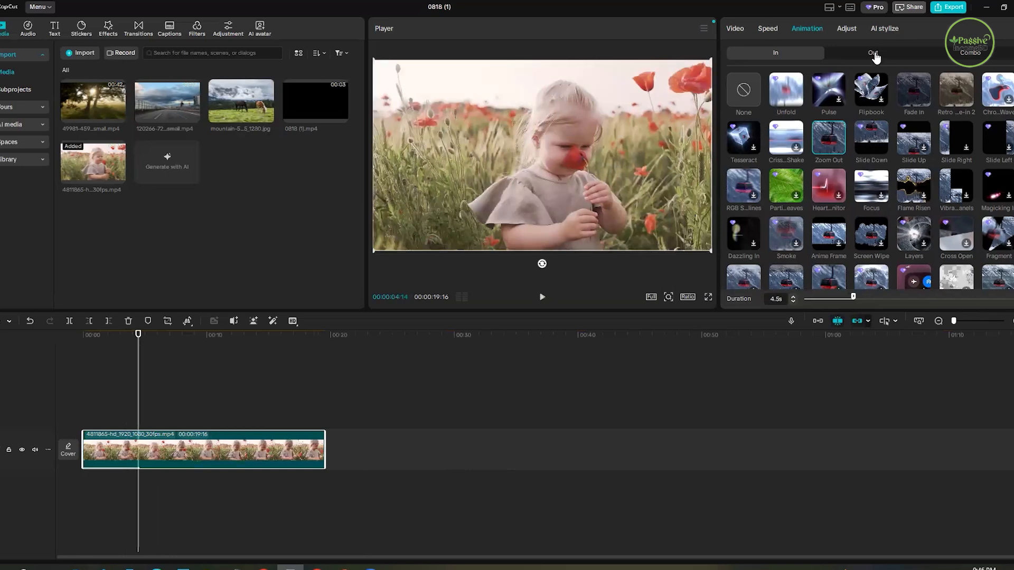
click(873, 53)
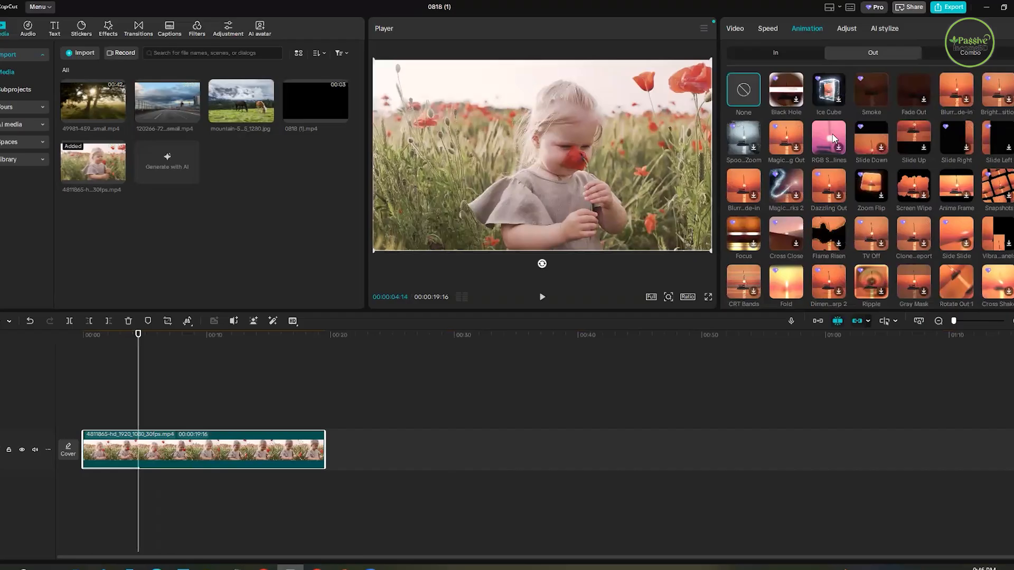
click(868, 143)
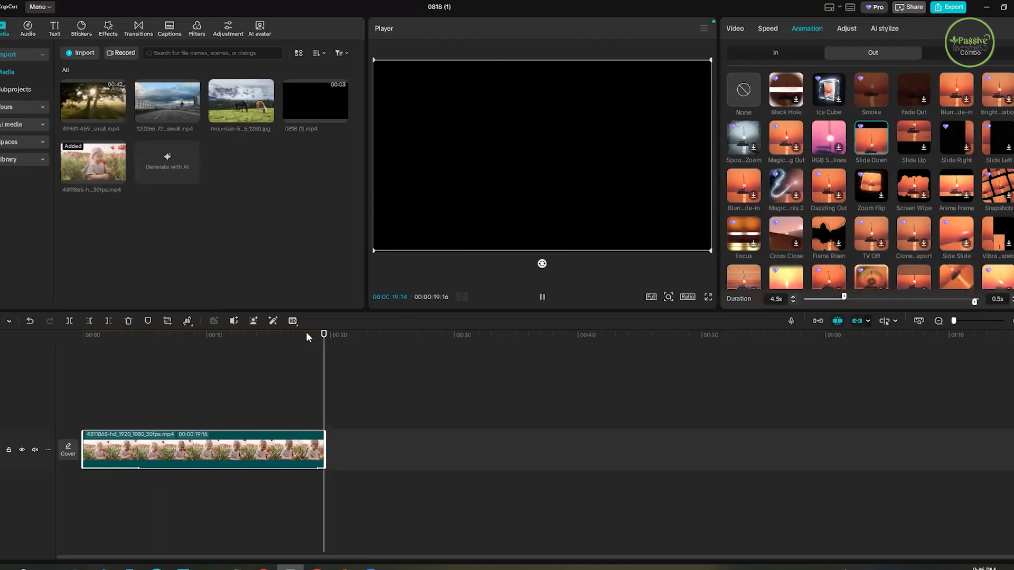
click(303, 349)
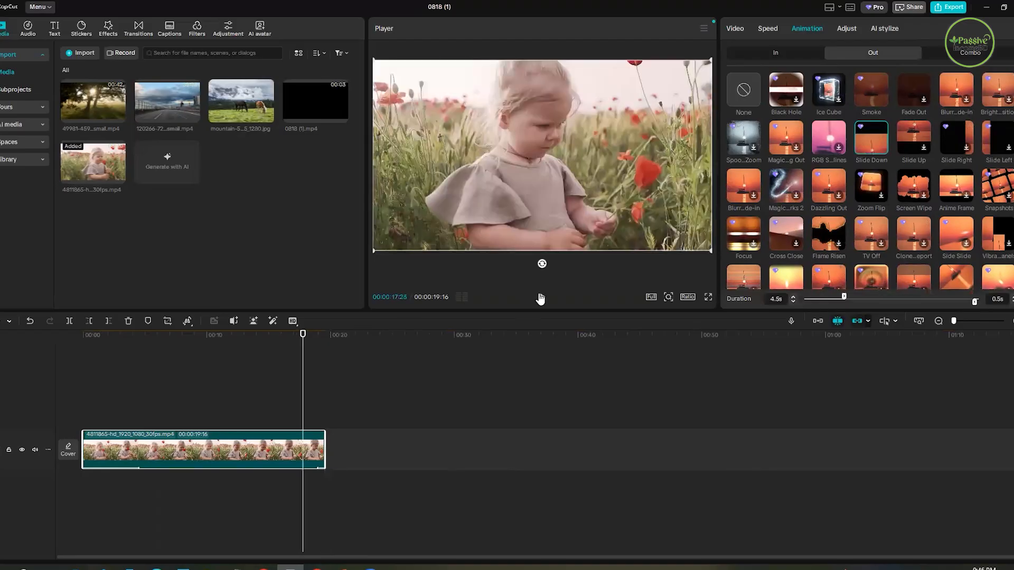
click(540, 298)
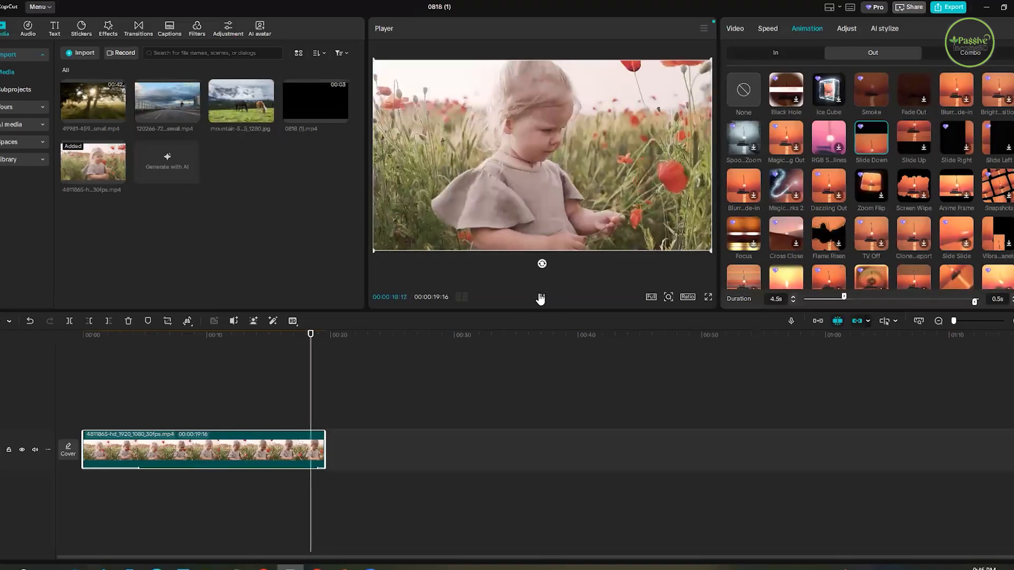
click(307, 350)
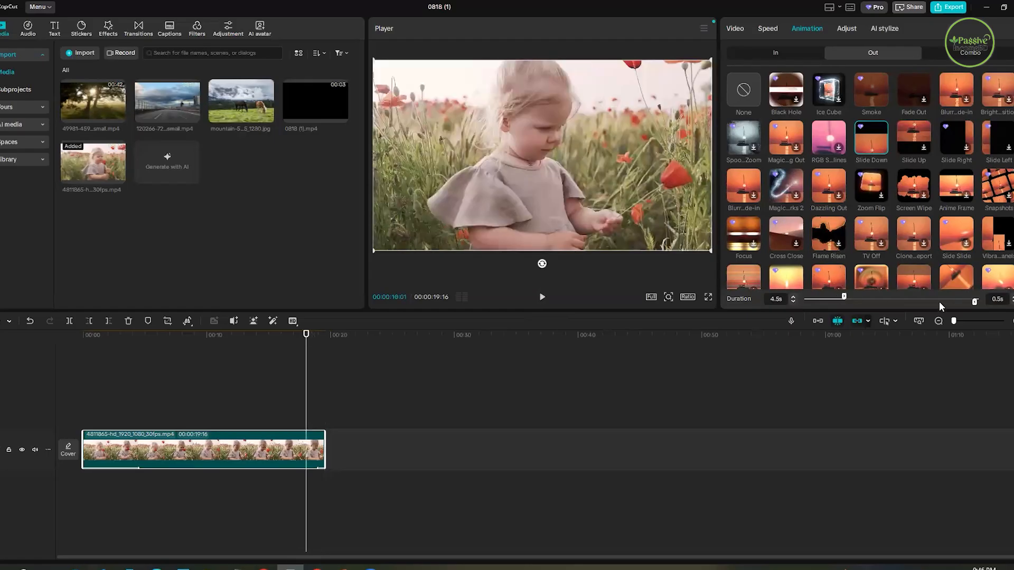
- Shorten the clip's entrance animation to 2.3 s and extend it to 7.5 s
drag(845, 299, 820, 300)
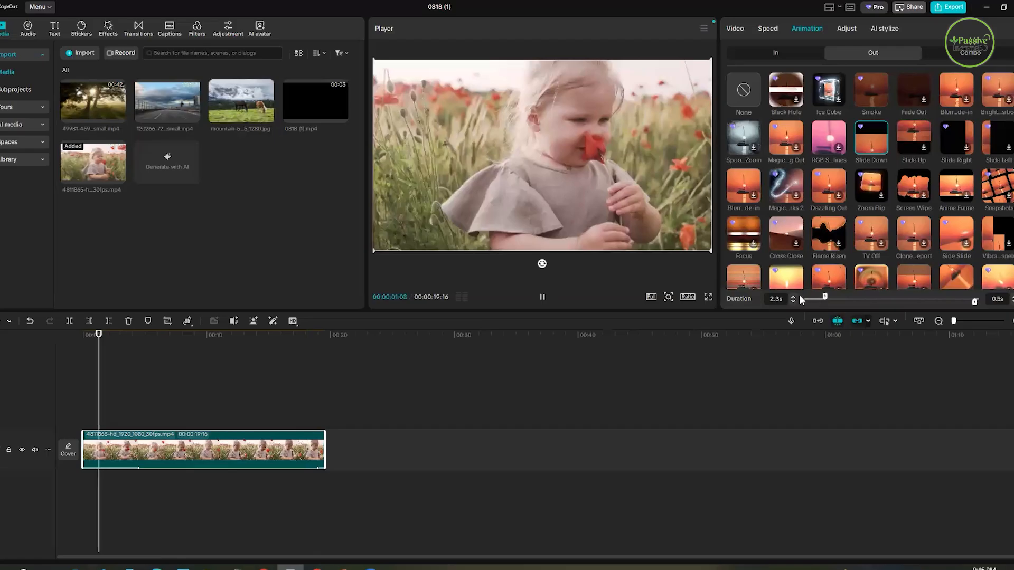
click(801, 298)
click(870, 299)
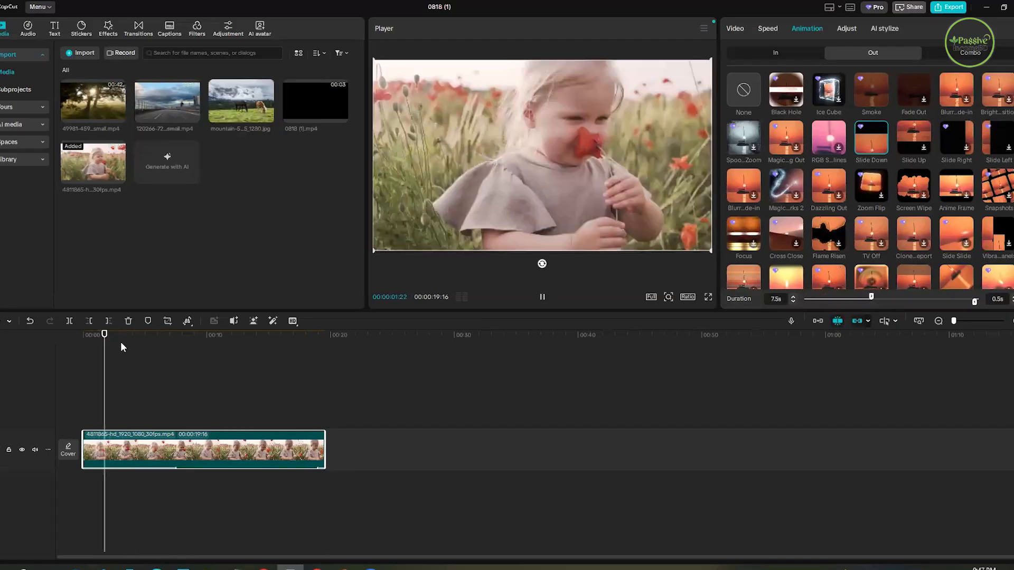
- Replay the clip's ending with the Slide Down exit animation and lengthen that exit to 2.7 s
click(310, 385)
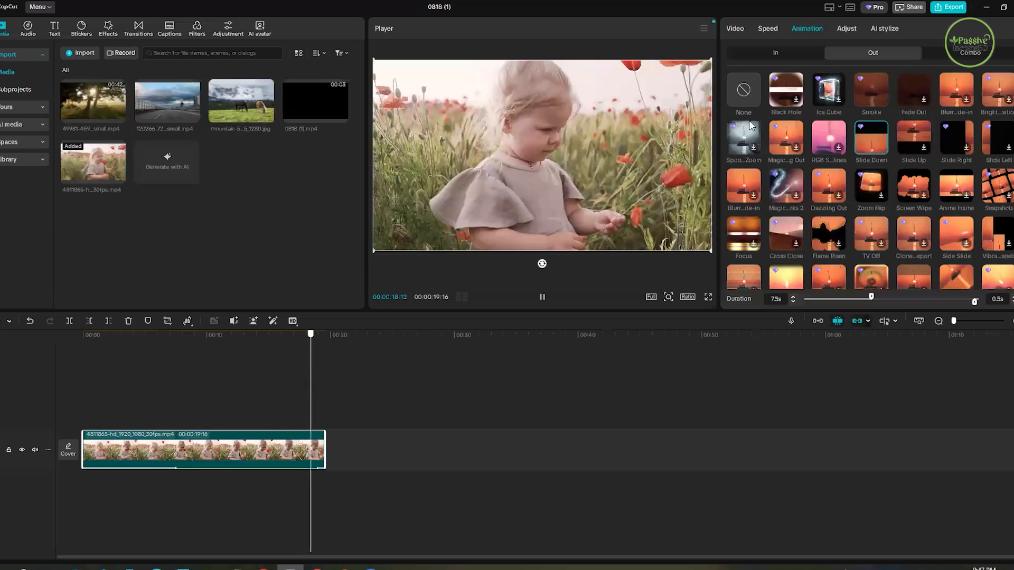
click(867, 139)
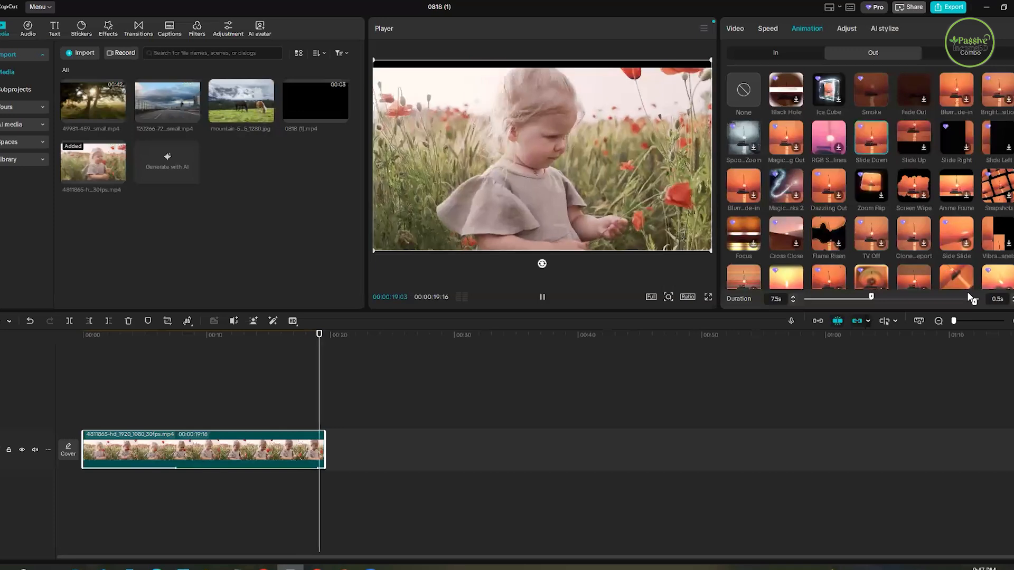
click(954, 302)
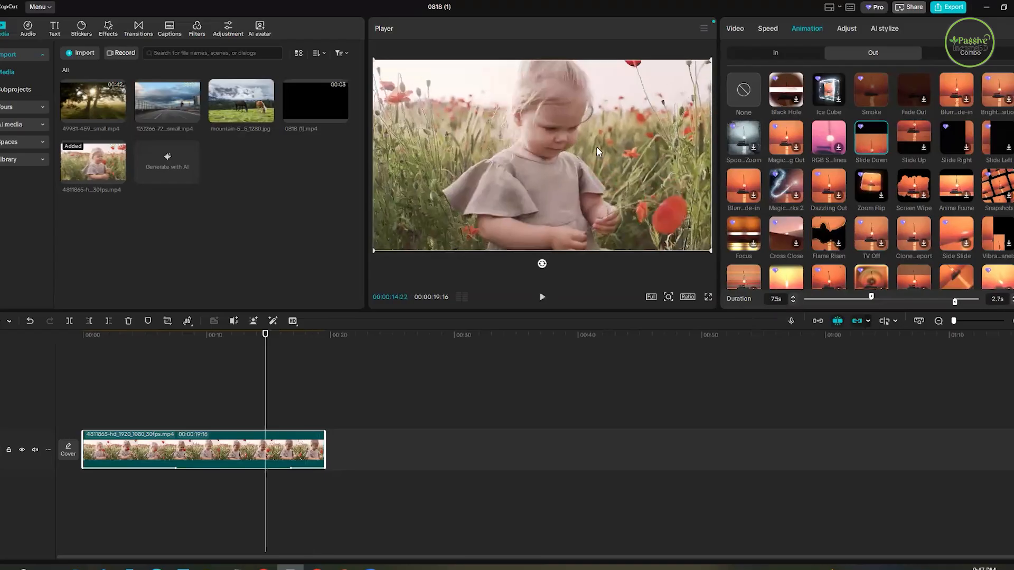
- Play back the poppy-field clip's ending with the longer Slide Down exit, and replay its opening seconds
click(541, 297)
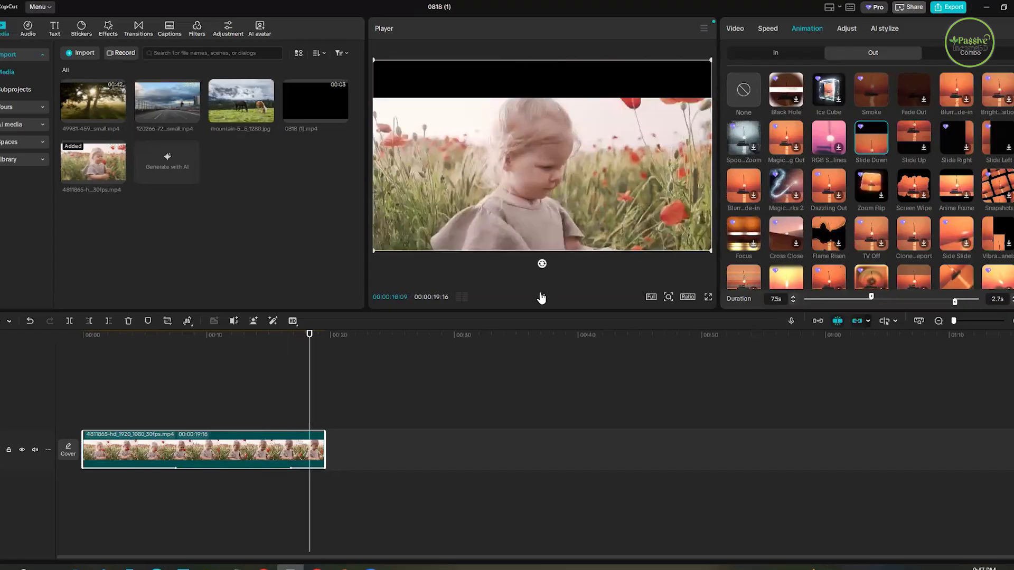
click(542, 297)
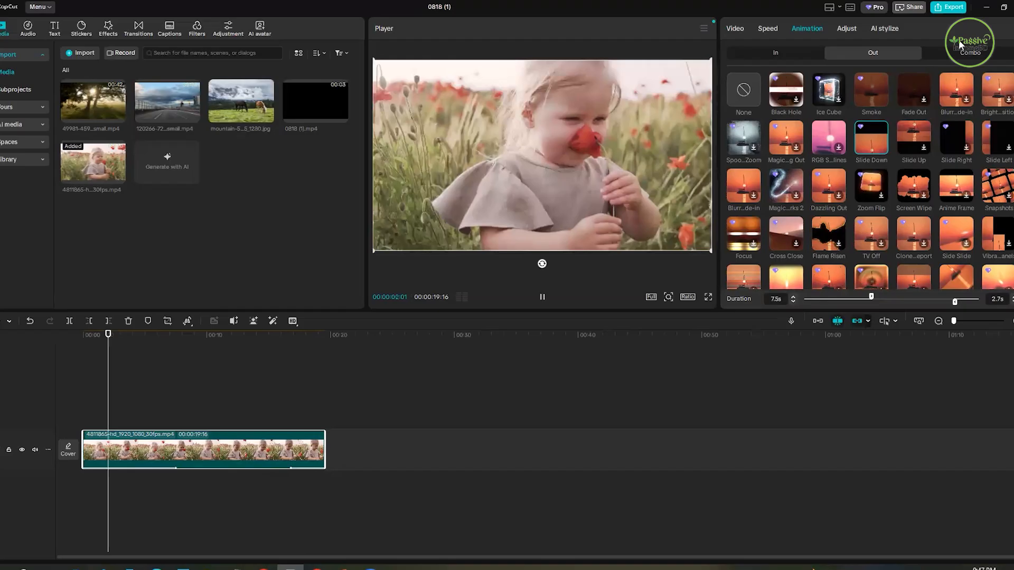
key(space)
- Apply the Pirate ship 1 combo animation to the poppy-field clip alongside its entrance and exit animations
click(972, 52)
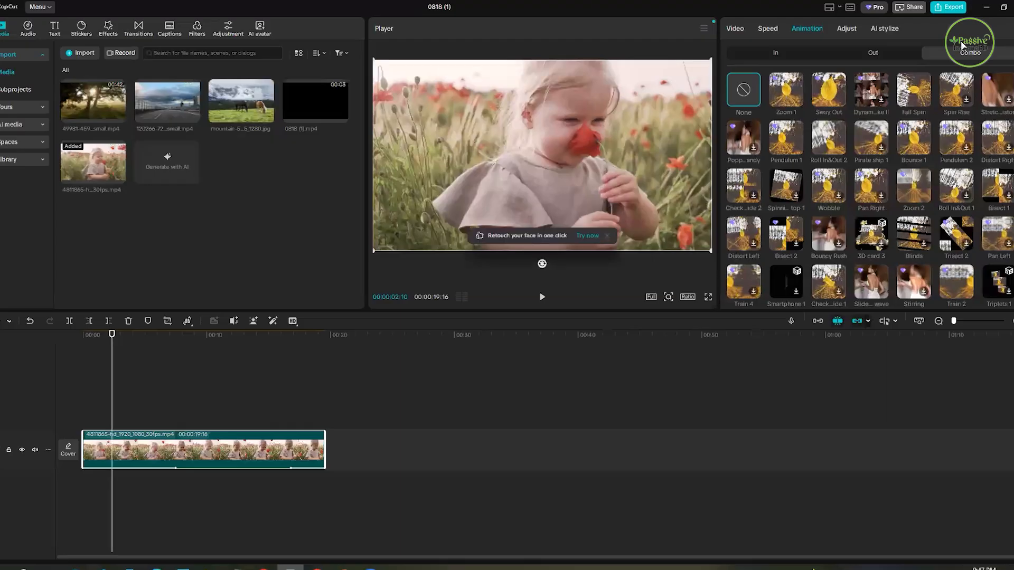
click(867, 142)
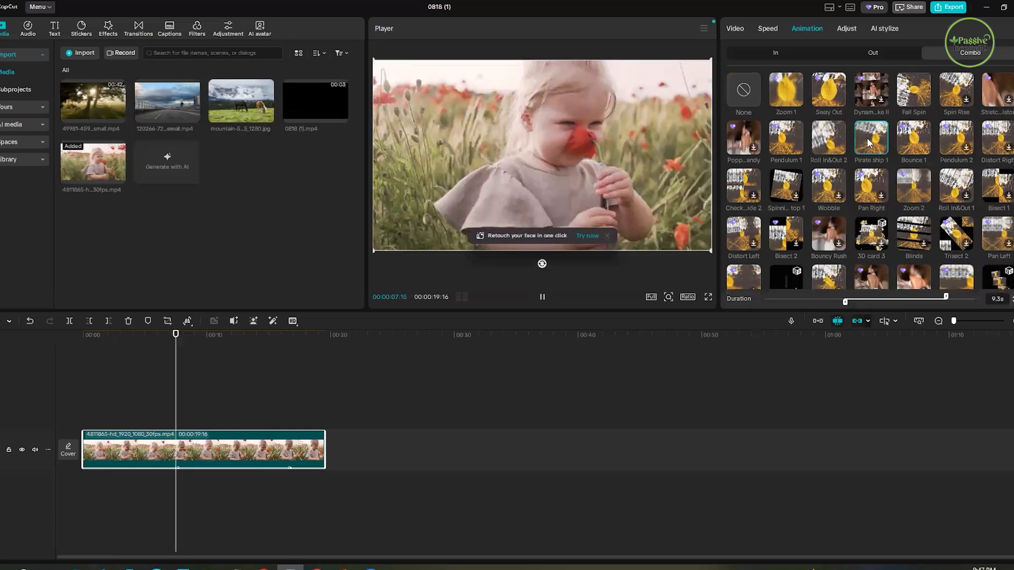
- Replace the animated clip on the timeline with a fresh copy of the poppy-field video and apply the Fall Spin combo animation
click(238, 454)
click(172, 109)
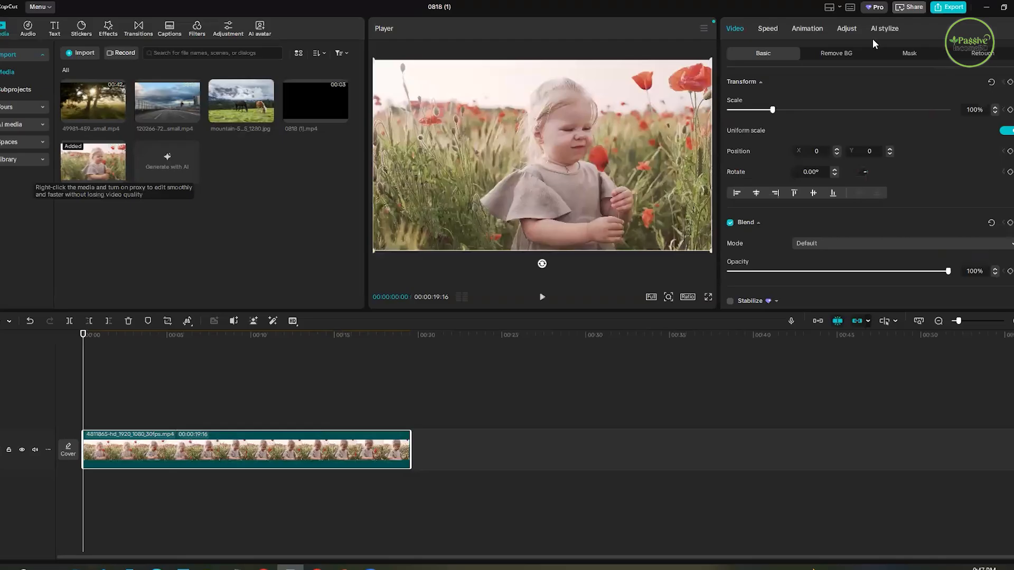
click(817, 27)
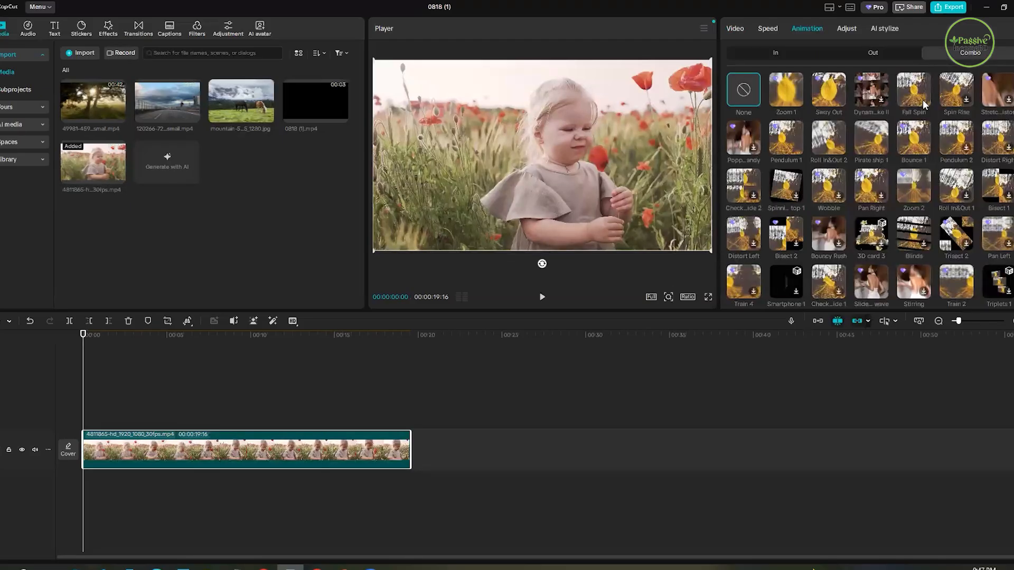
click(918, 100)
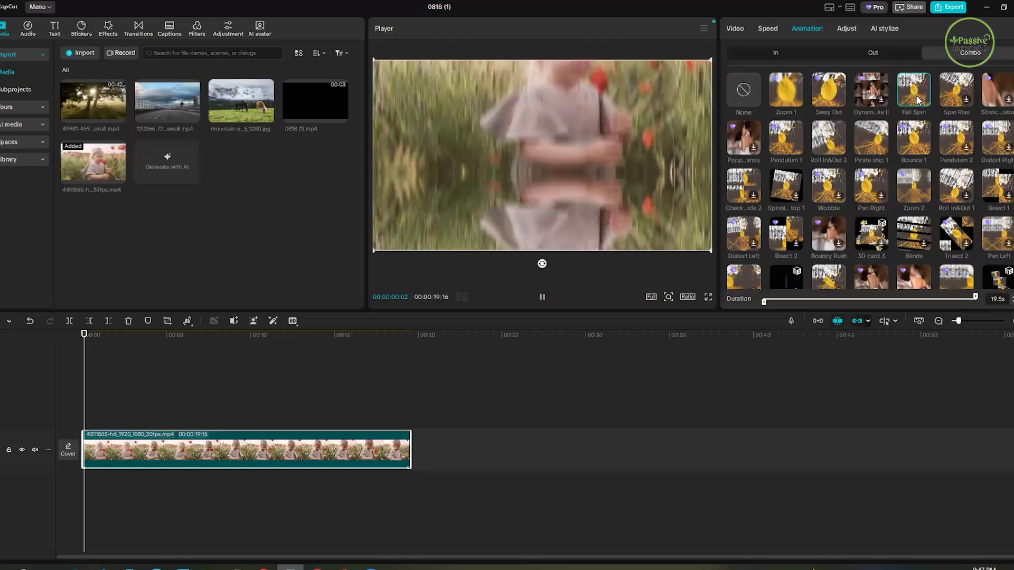
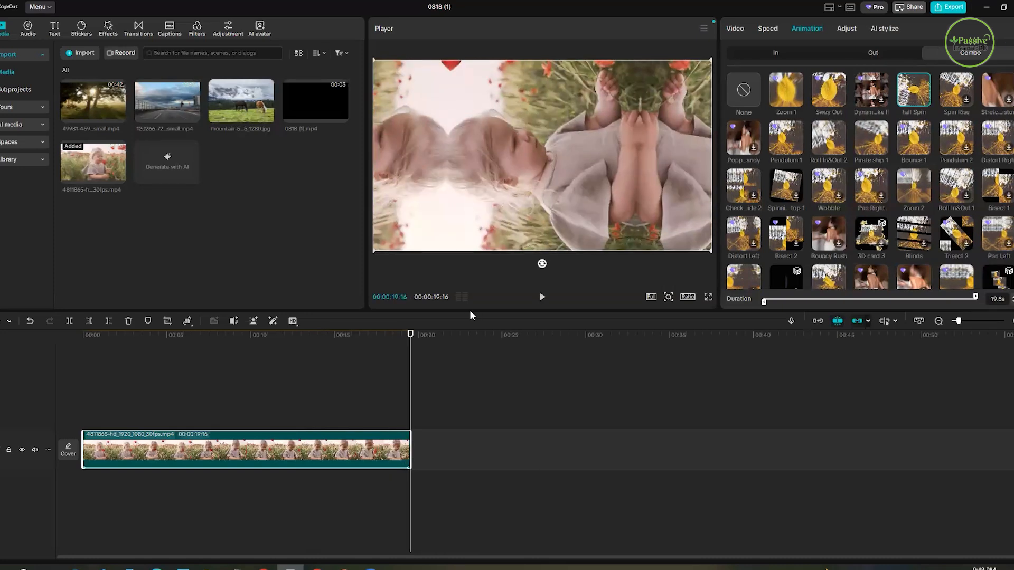
- Scrub the poppy-field clip back to its early seconds and compare the exit, combo and entrance animation presets
drag(410, 338, 101, 385)
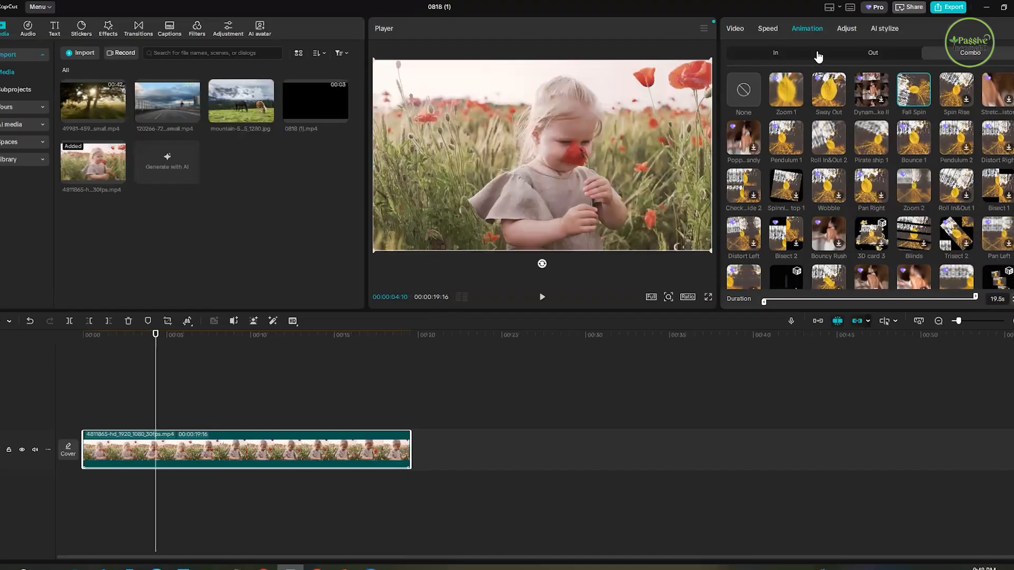
click(868, 54)
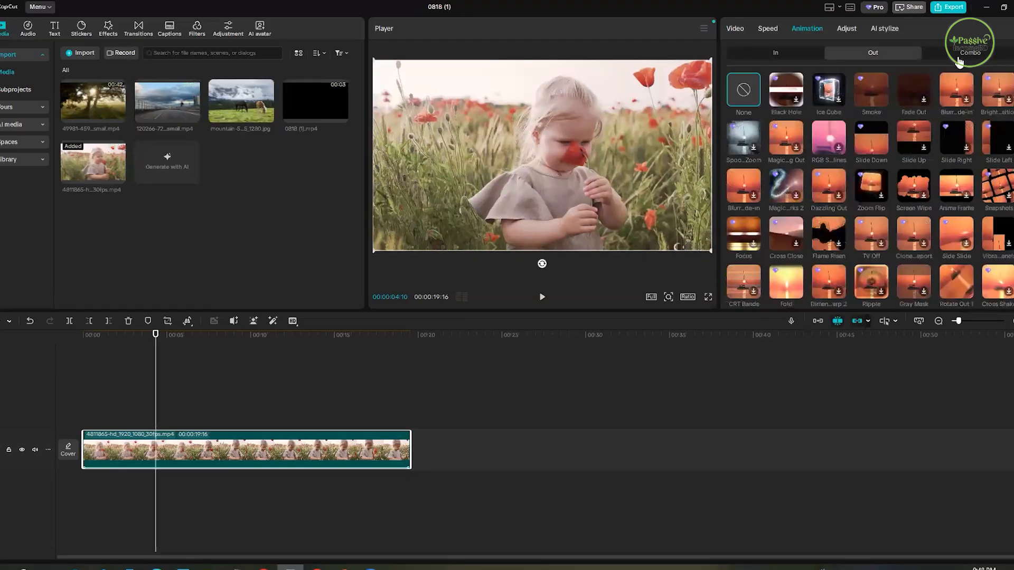
click(961, 58)
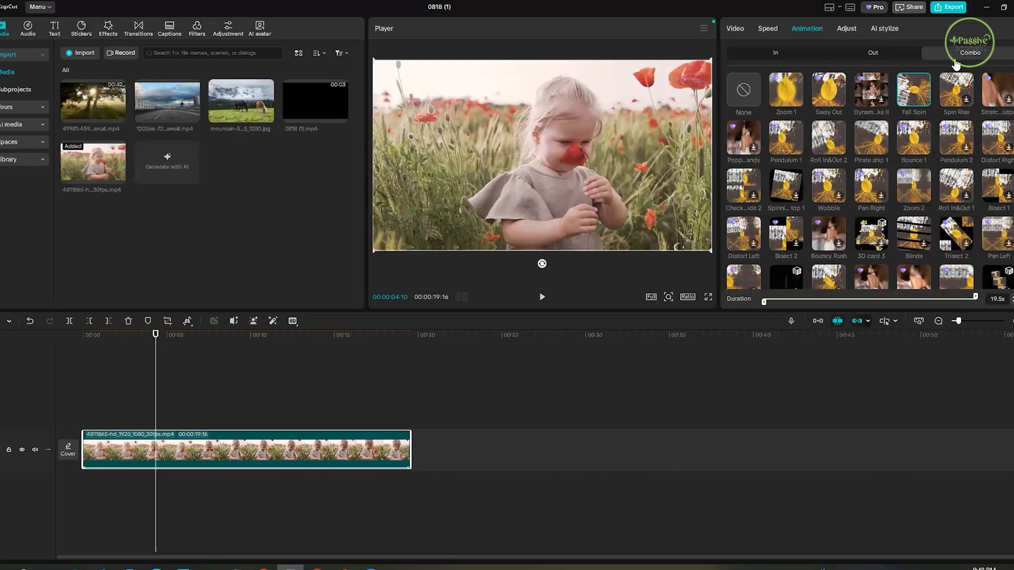
click(878, 55)
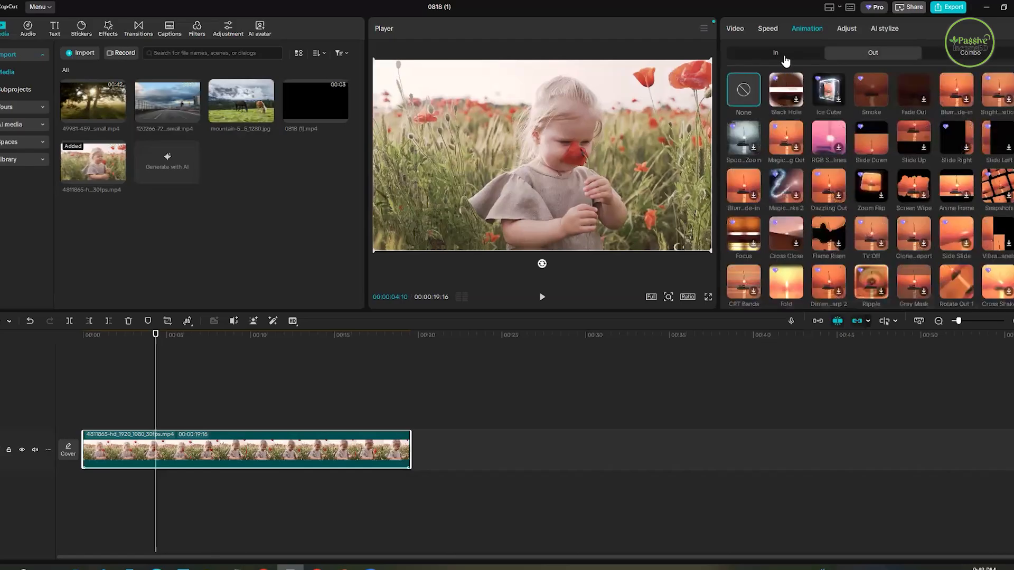
click(784, 57)
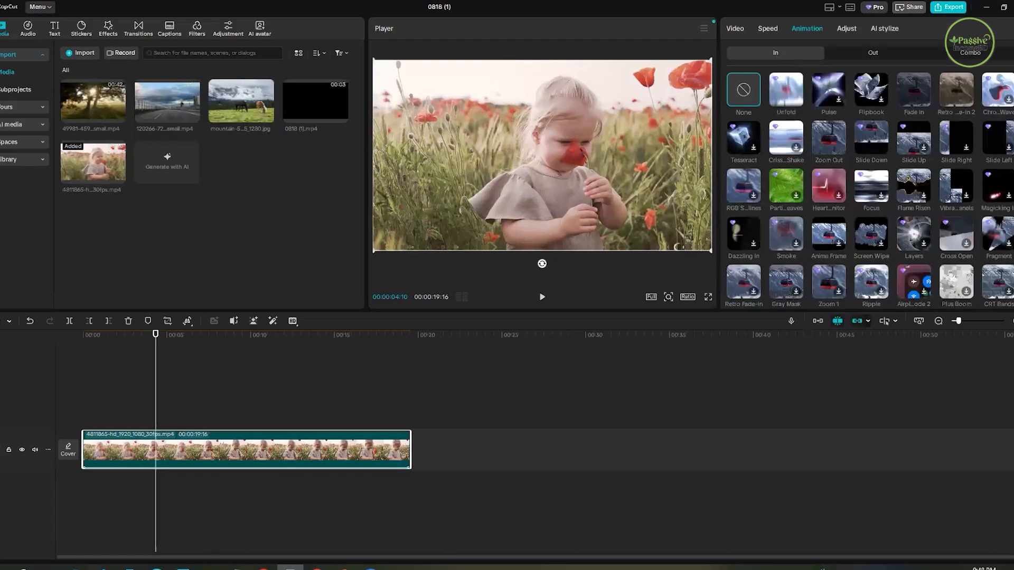
- Switch to the PowerPoint slide of class tools, point out the text styling and animation lines, and return to CapCut
key(alt+Tab)
click(635, 318)
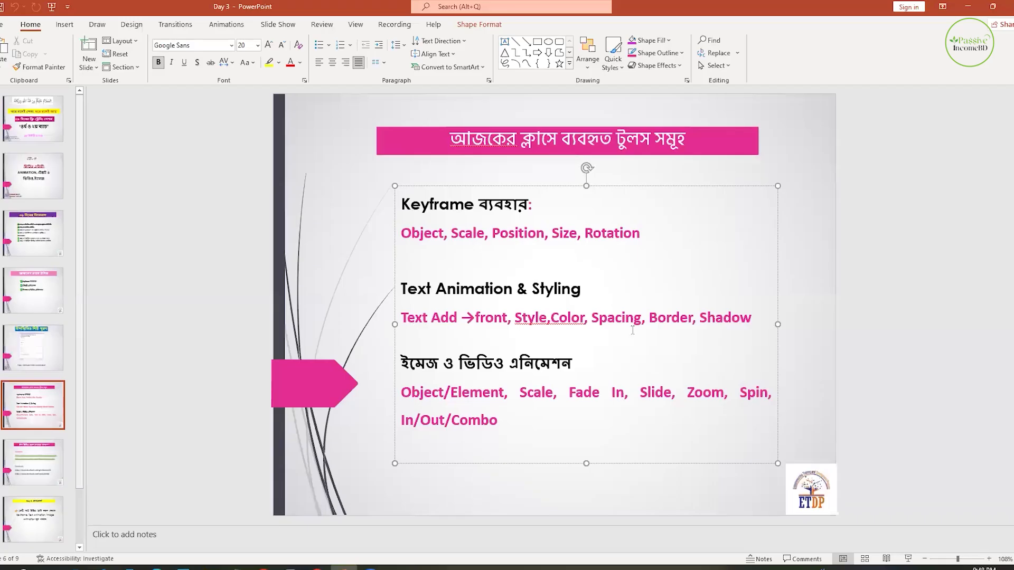
drag(402, 318, 582, 320)
click(658, 355)
click(463, 392)
key(Left)
key(Left)
key(Left)
key(Left)
key(Left)
click(475, 421)
drag(481, 318, 641, 318)
click(695, 325)
key(alt+Tab)
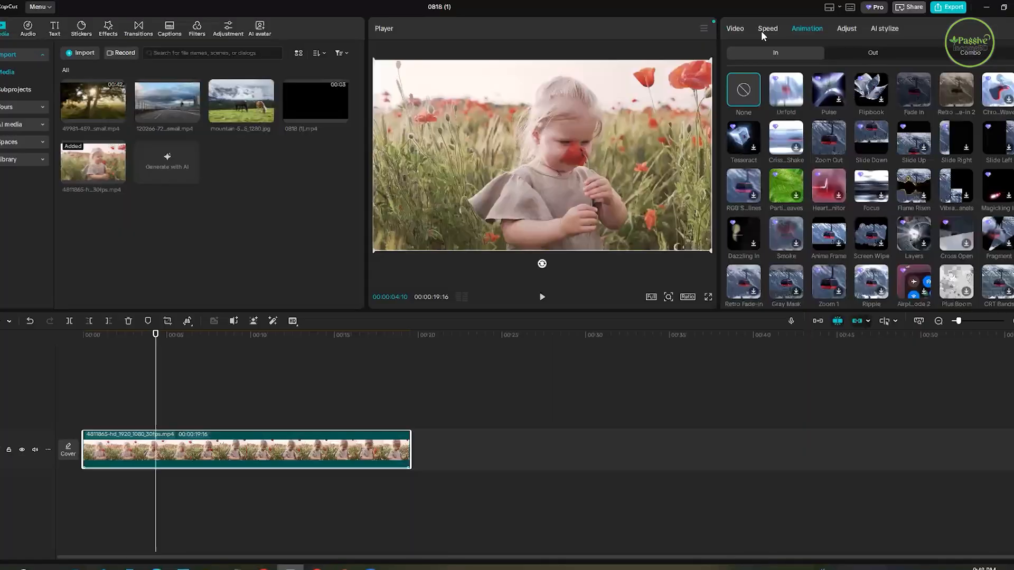
- Look over the poppy-field clip's basic video settings and delete the clip from the timeline
click(734, 29)
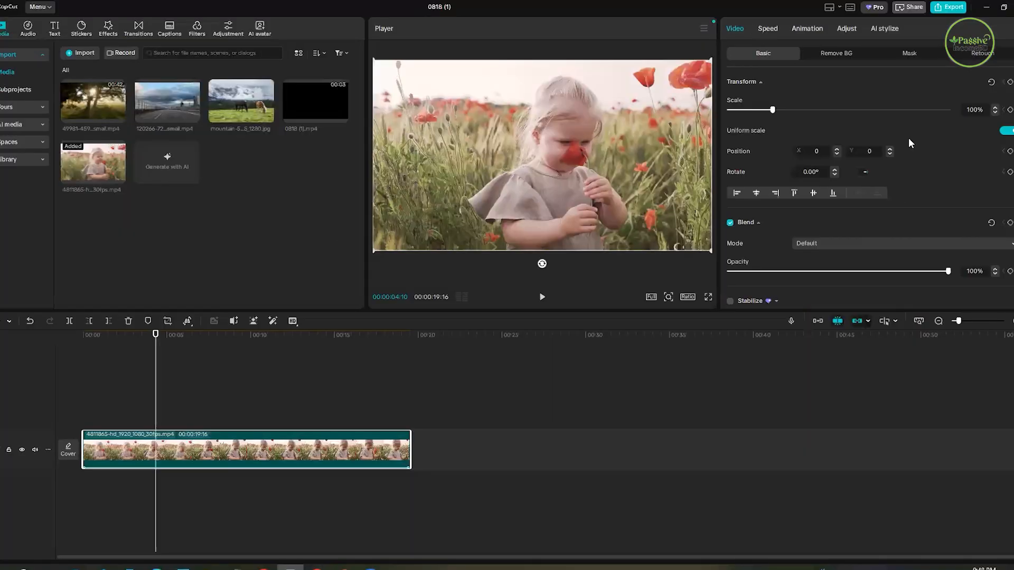
scroll(898, 221, down, 3)
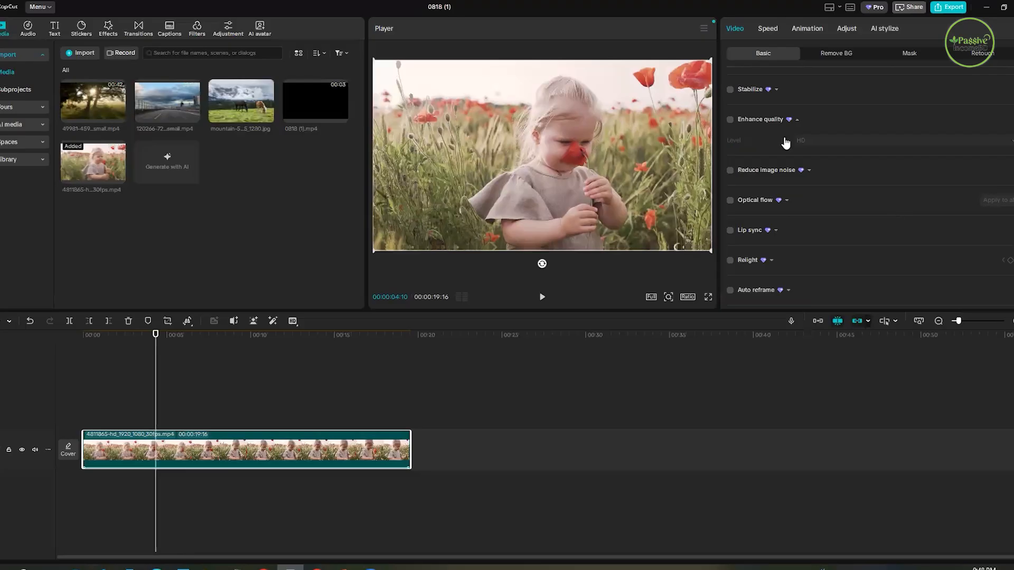
scroll(786, 158, up, 5)
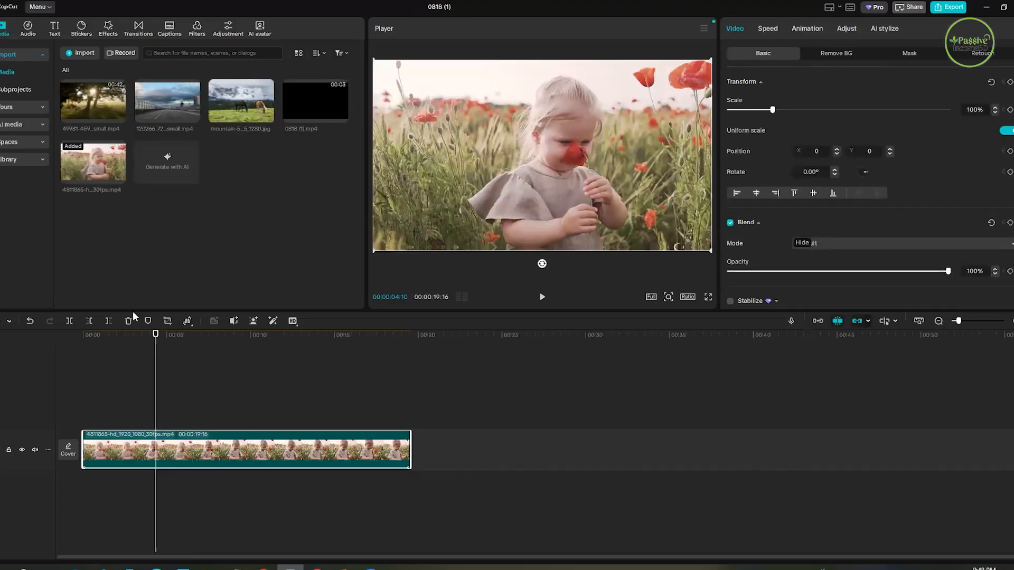
click(133, 365)
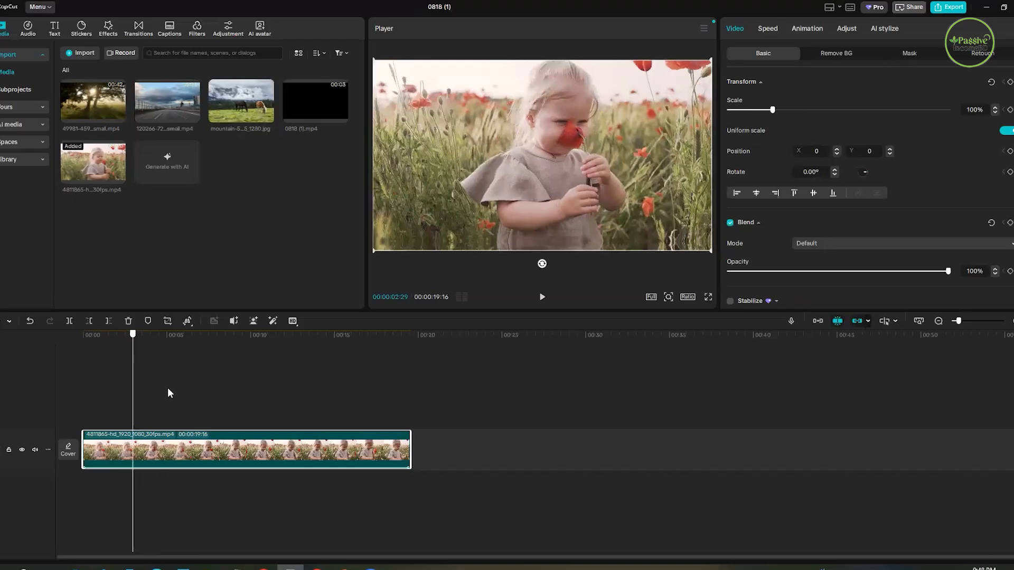
click(157, 417)
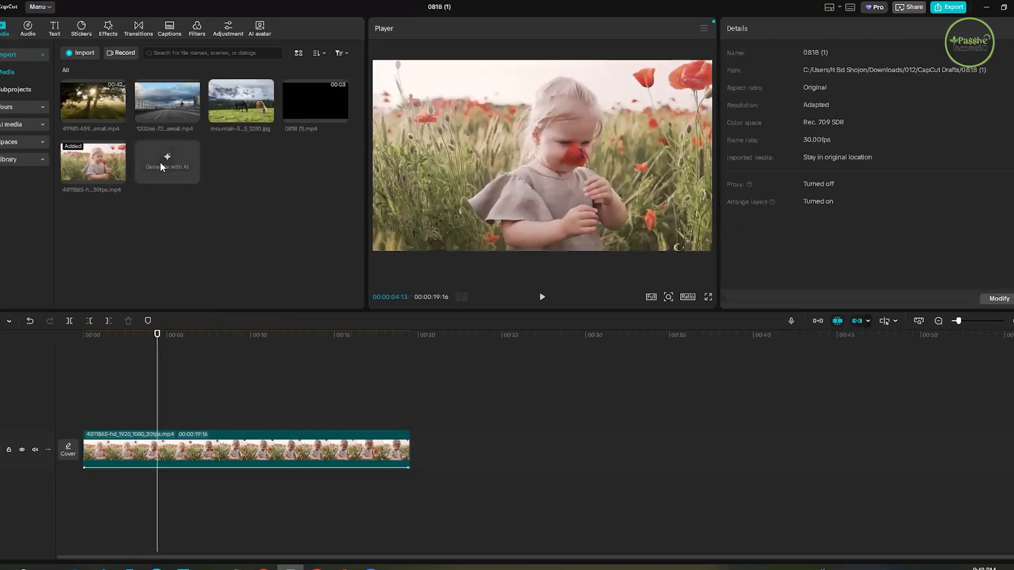
click(254, 453)
key(Delete)
- Add a default text clip to the empty timeline and replace its wording with CAPCUT
click(55, 29)
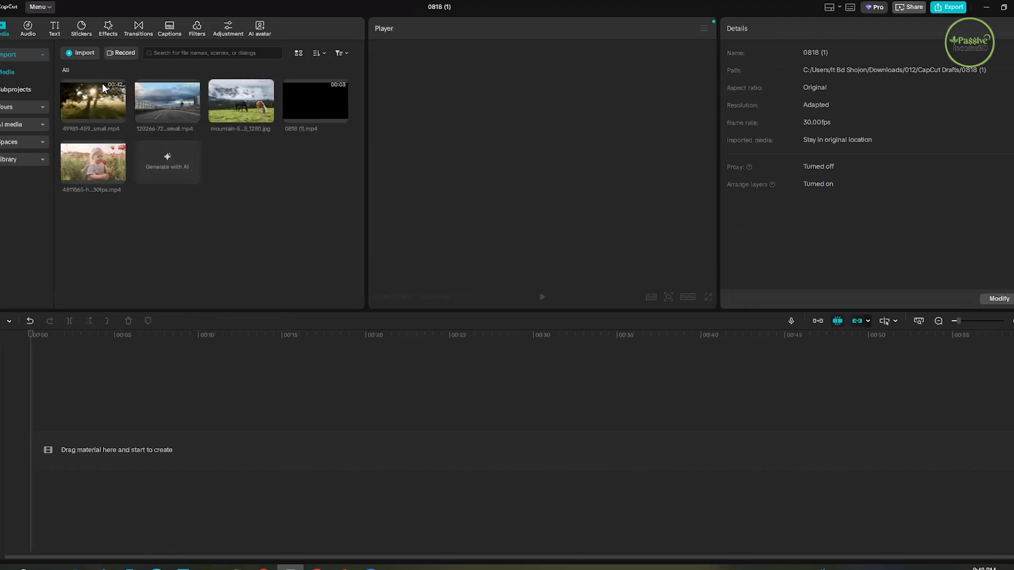
click(103, 87)
click(734, 98)
key(ctrl+a)
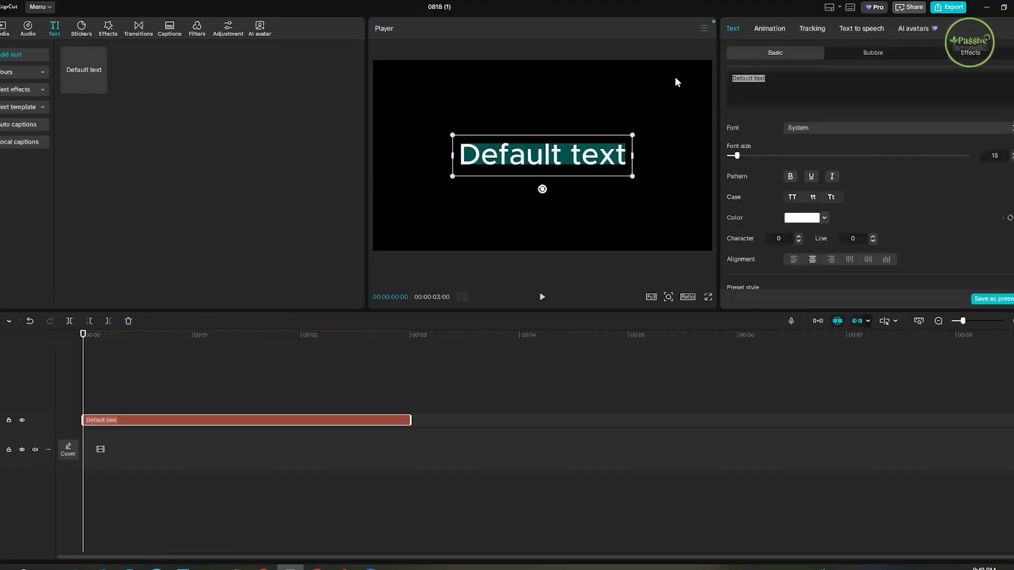
text(q)
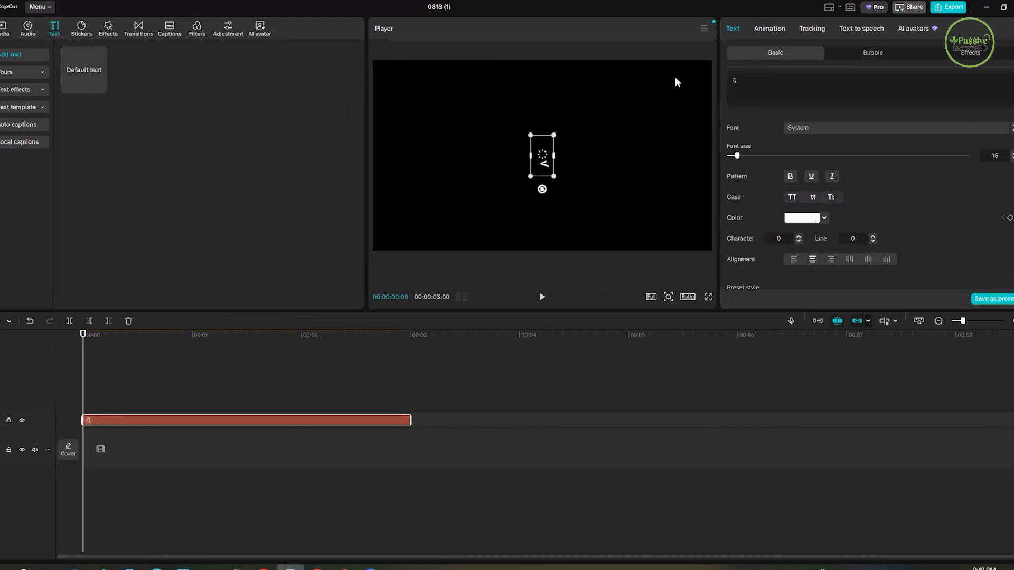
key(BackSpace)
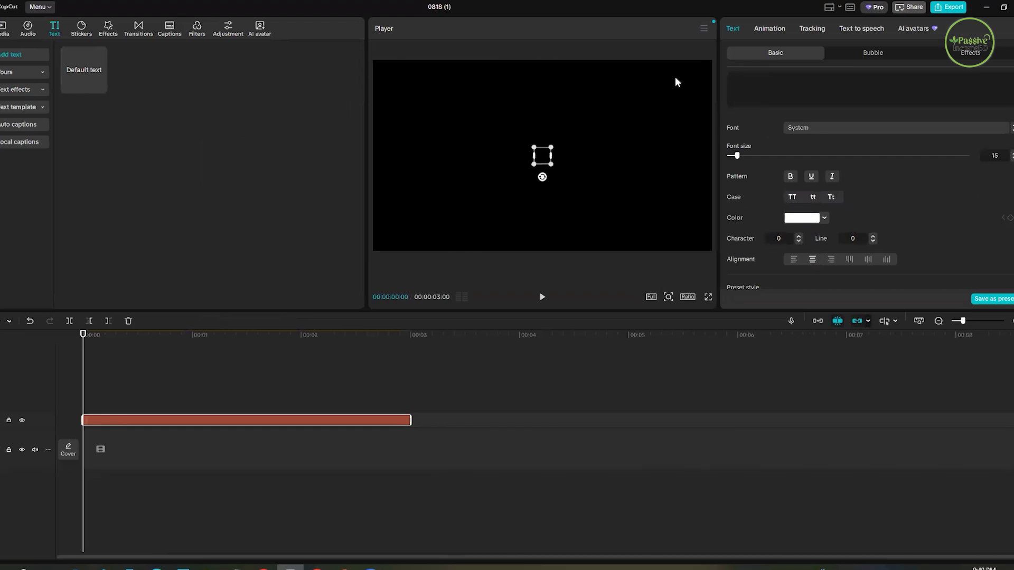
text(CAPCUT)
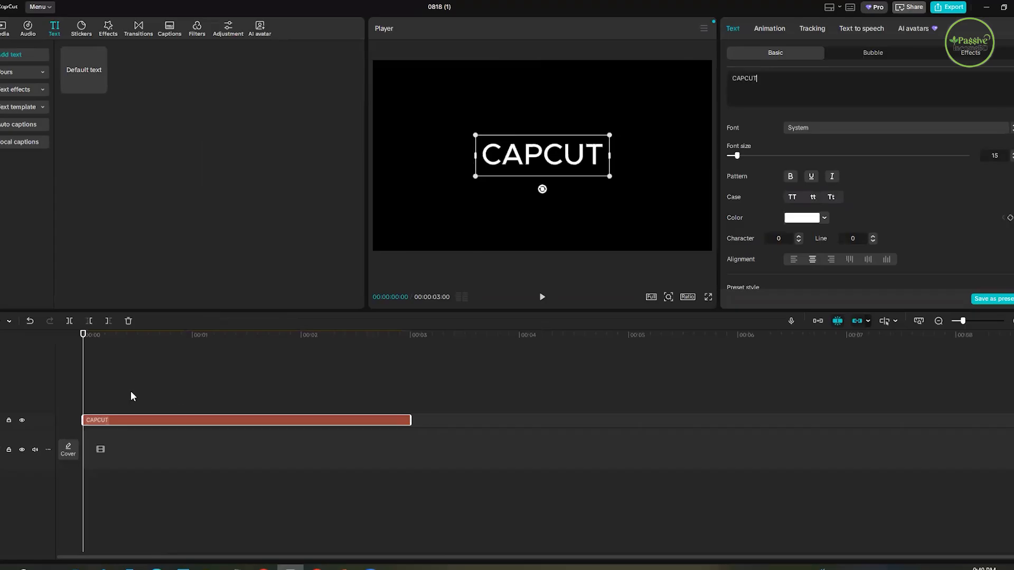
- Try the Montra font on the CAPCUT text and set its font to Penting-CF-Heavy
click(400, 420)
click(189, 434)
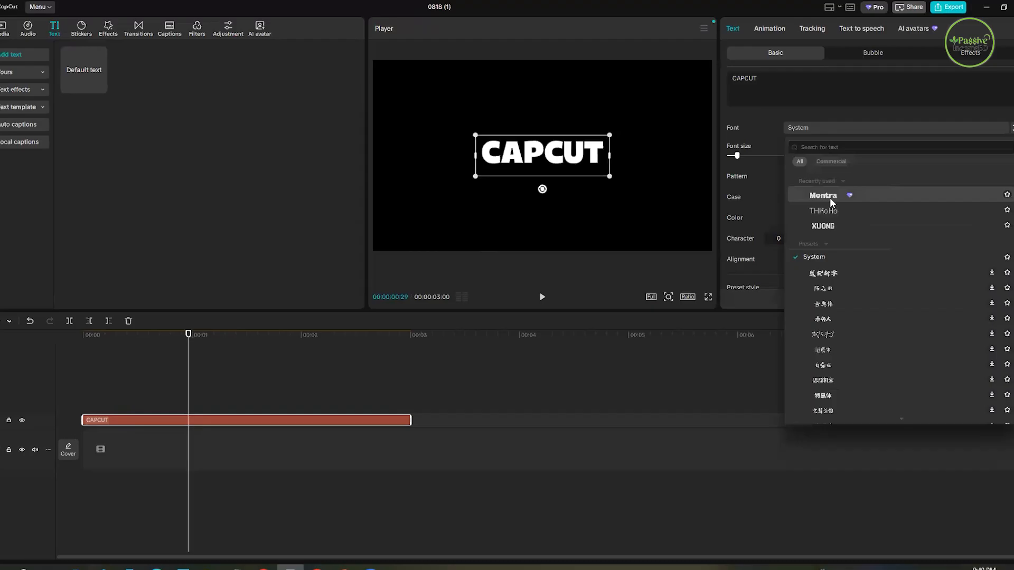
click(829, 197)
click(822, 128)
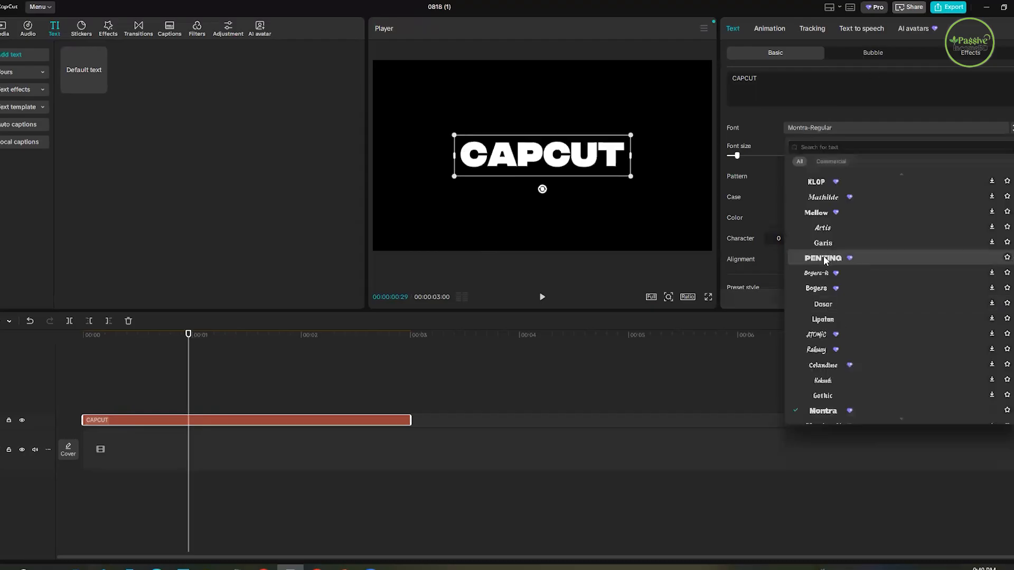
click(829, 258)
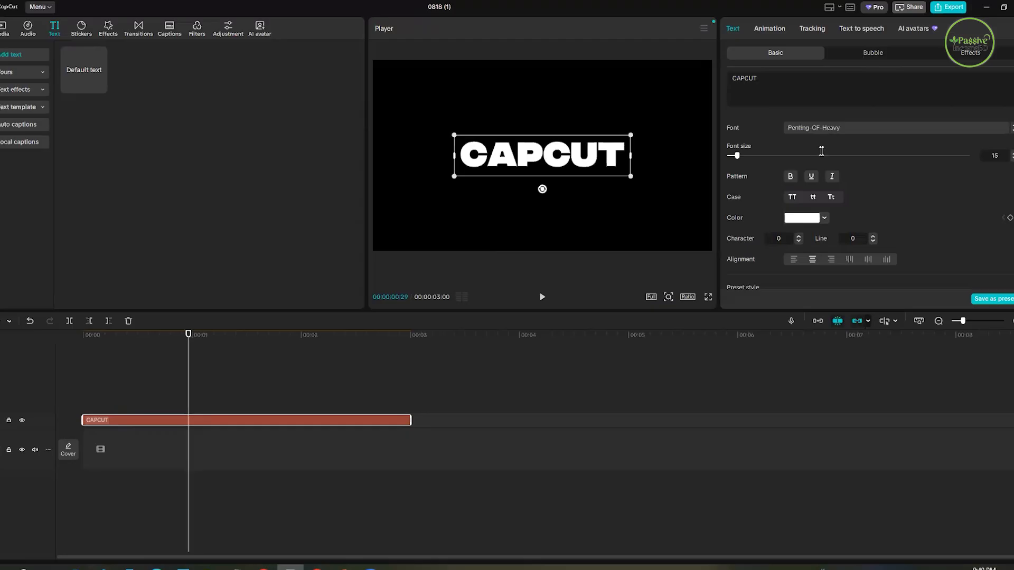
click(826, 129)
scroll(824, 254, up, 1)
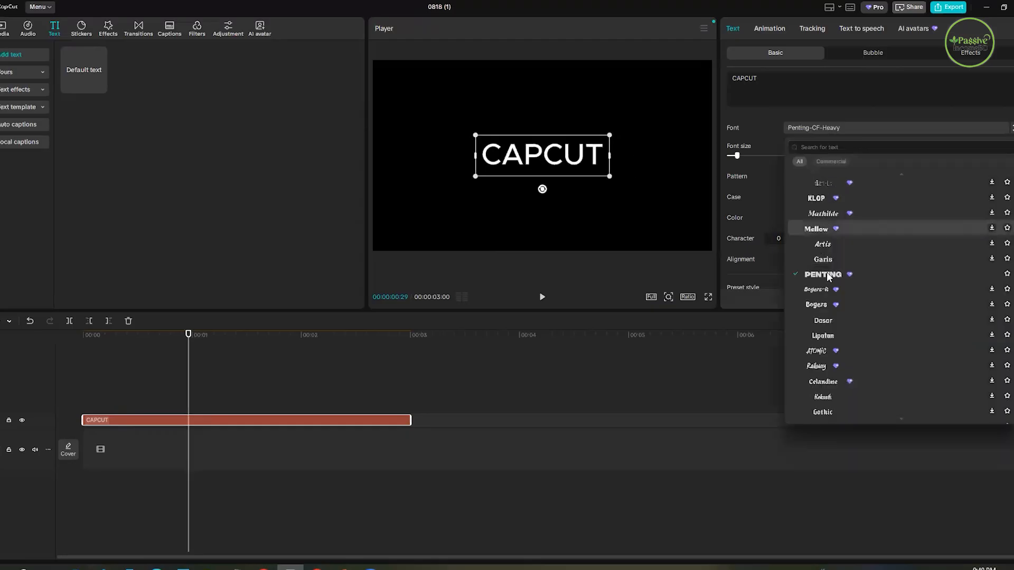
click(842, 4)
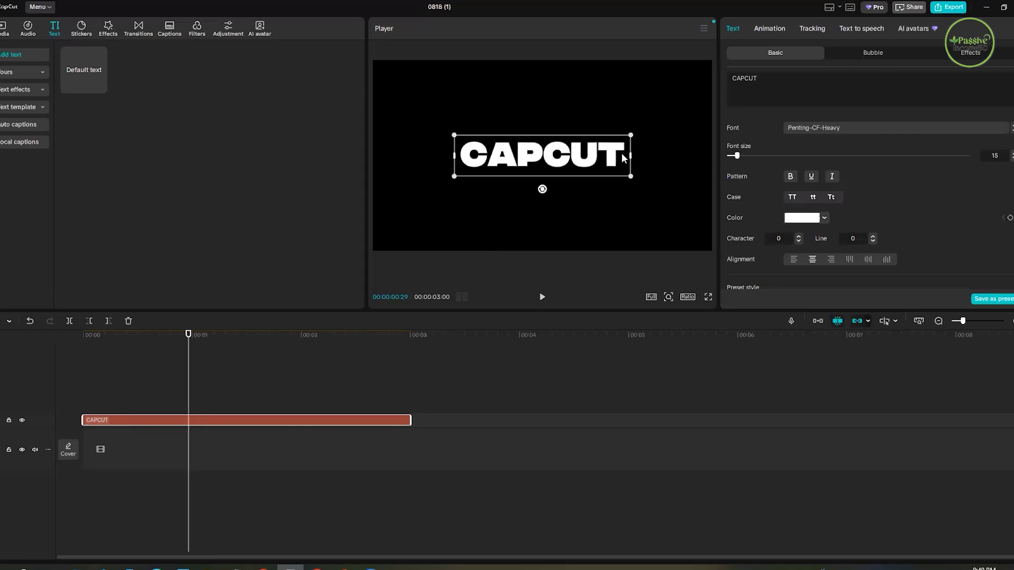
- Try several font sizes on the CAPCUT text and set it to 24
drag(737, 155, 752, 154)
click(742, 156)
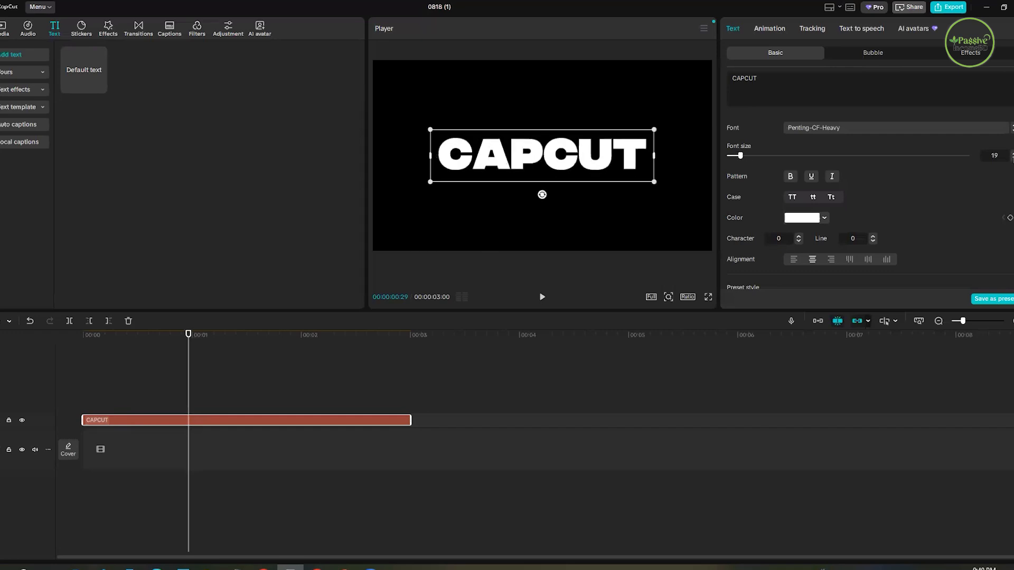
click(1013, 154)
click(1013, 156)
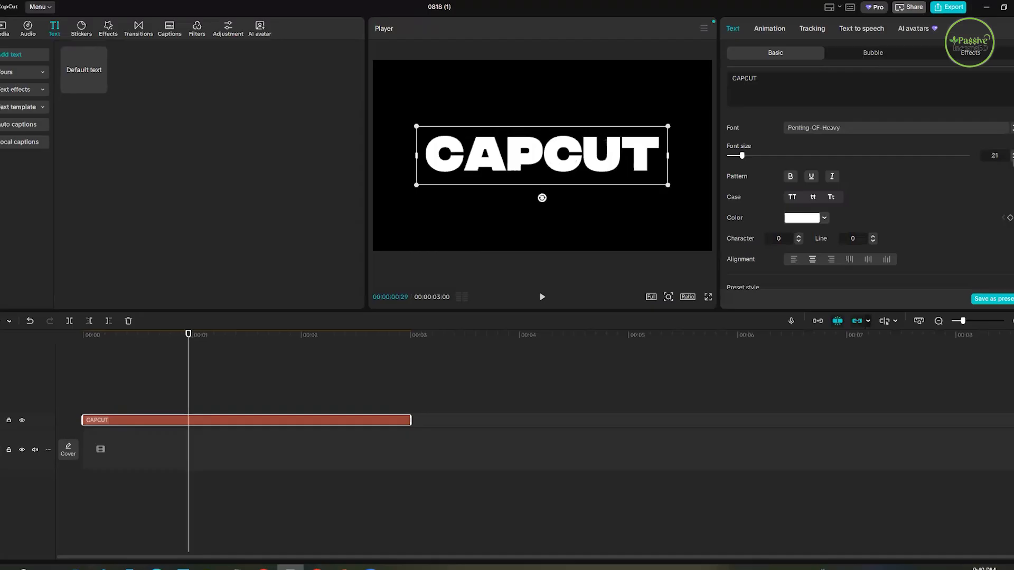
click(757, 154)
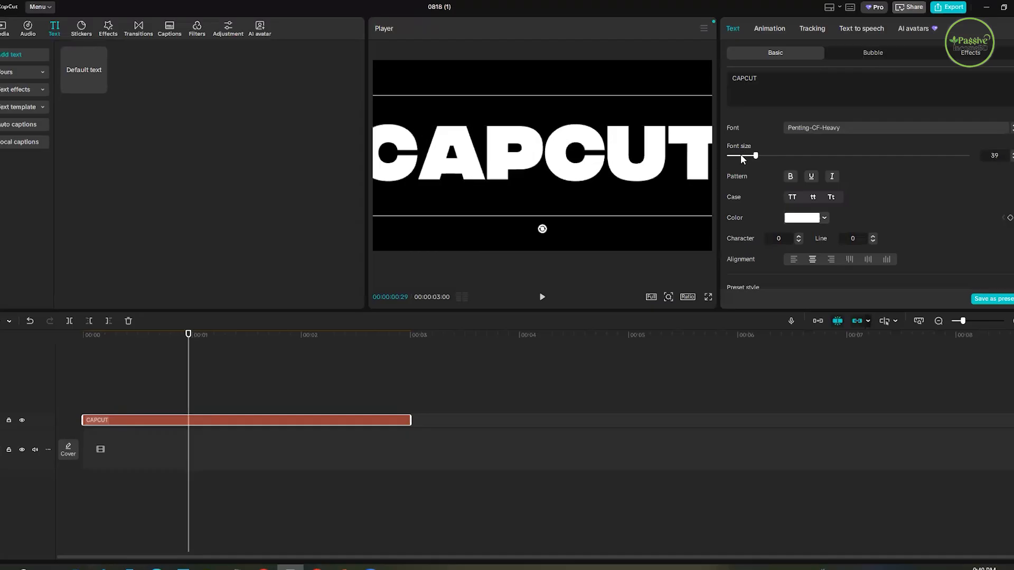
click(740, 155)
click(744, 154)
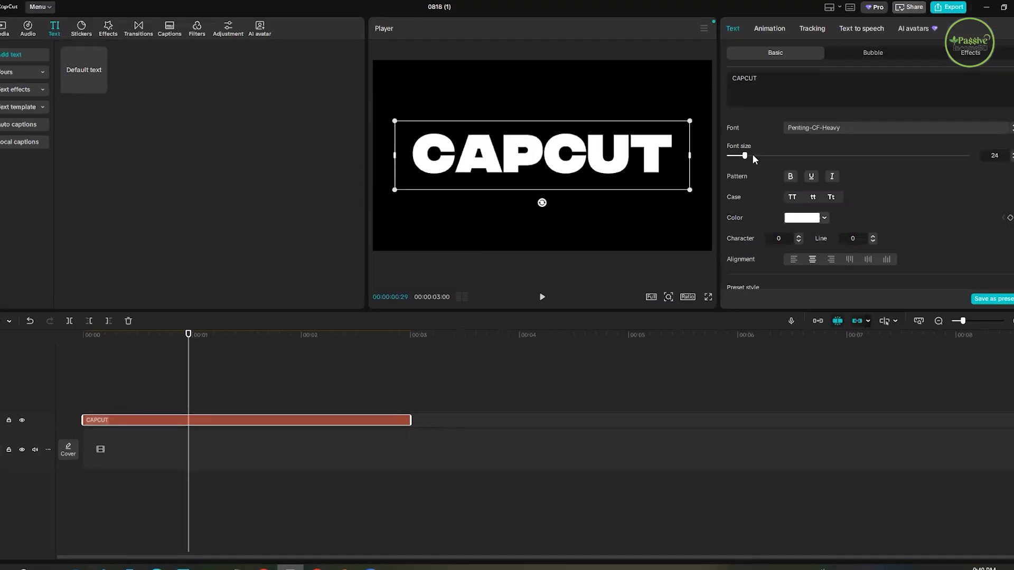
- Try bold and underline on the CAPCUT text, make it italic only, and set its case to title case
click(789, 177)
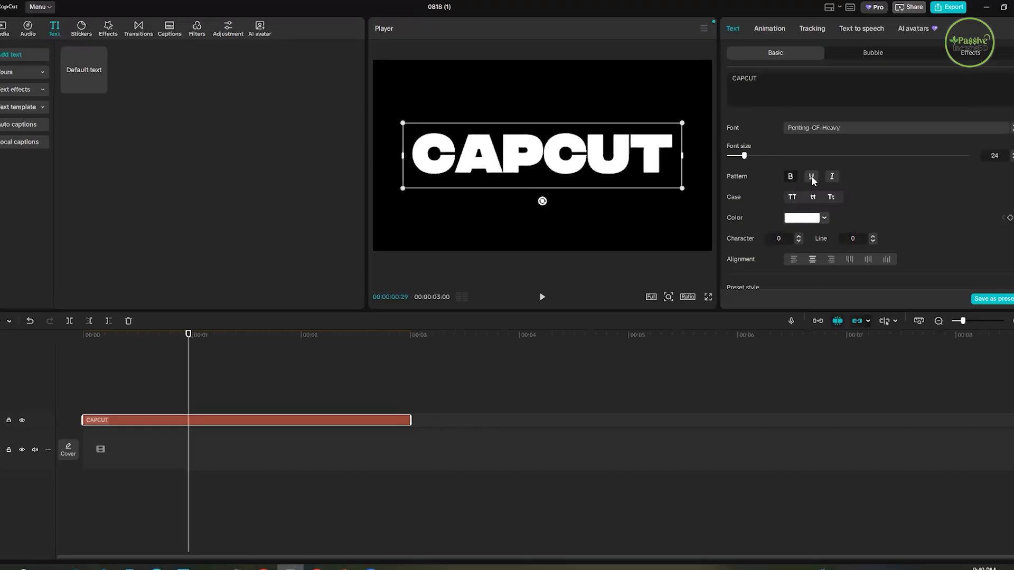
click(812, 178)
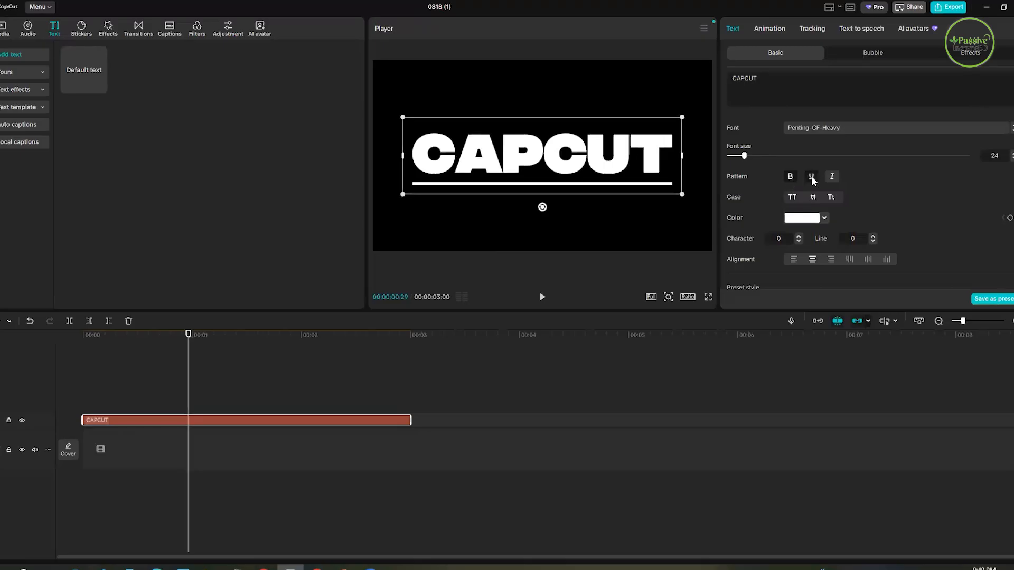
click(835, 180)
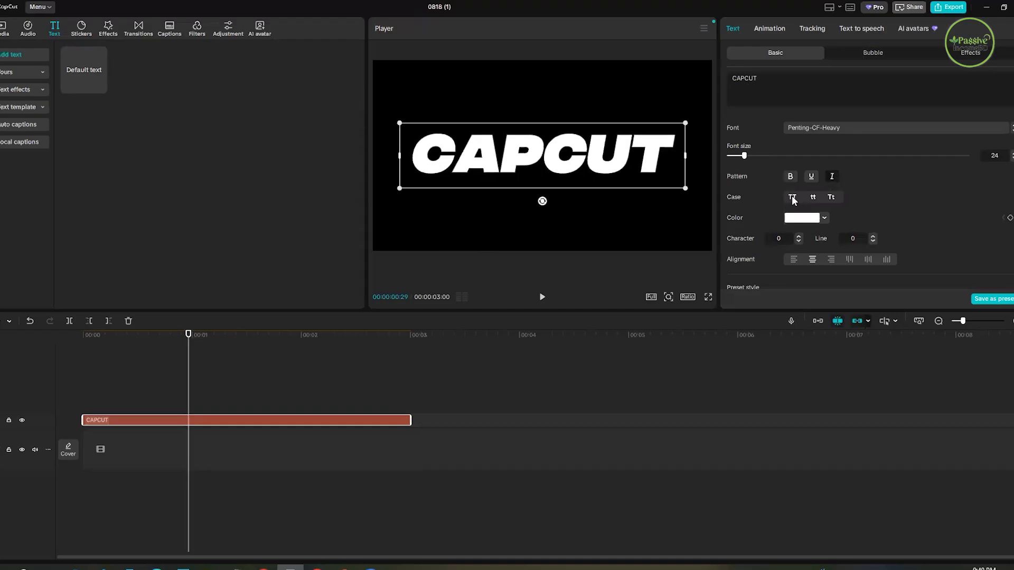
click(817, 197)
click(831, 198)
- Try pink-red FF0855 and other preset colors on the text, and set its color to green 00B209
click(824, 218)
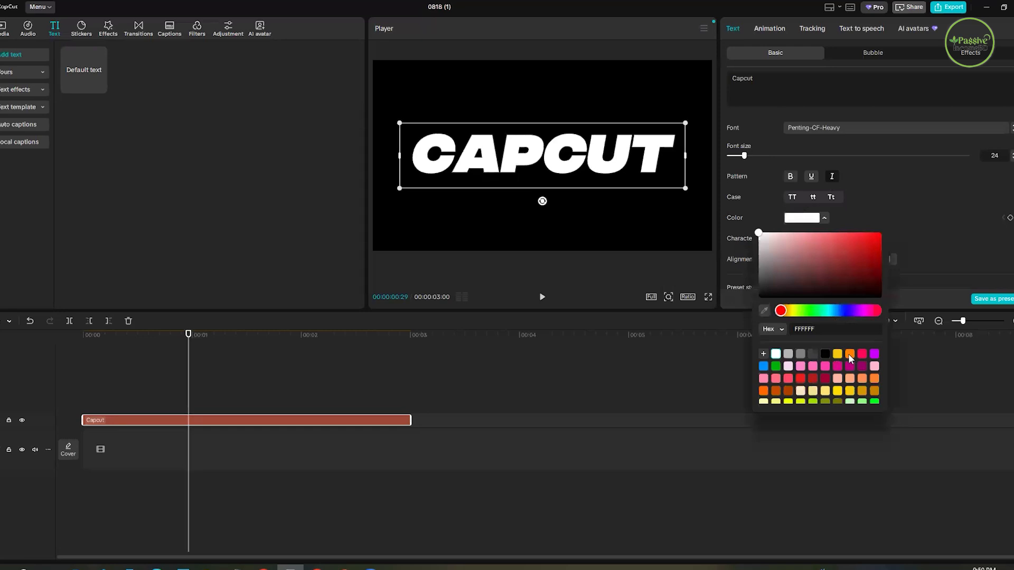
click(864, 353)
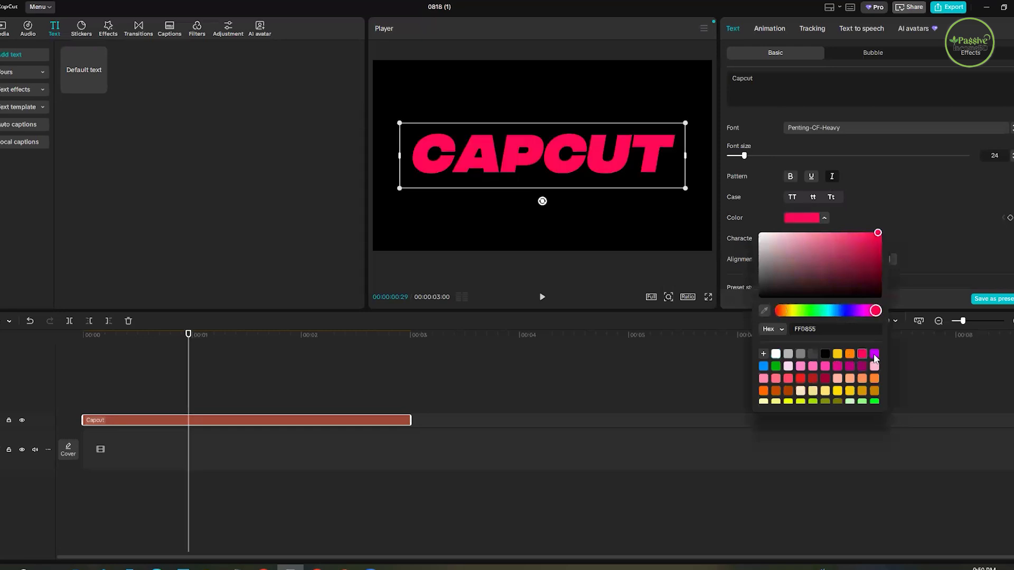
key(Right)
click(766, 365)
click(773, 366)
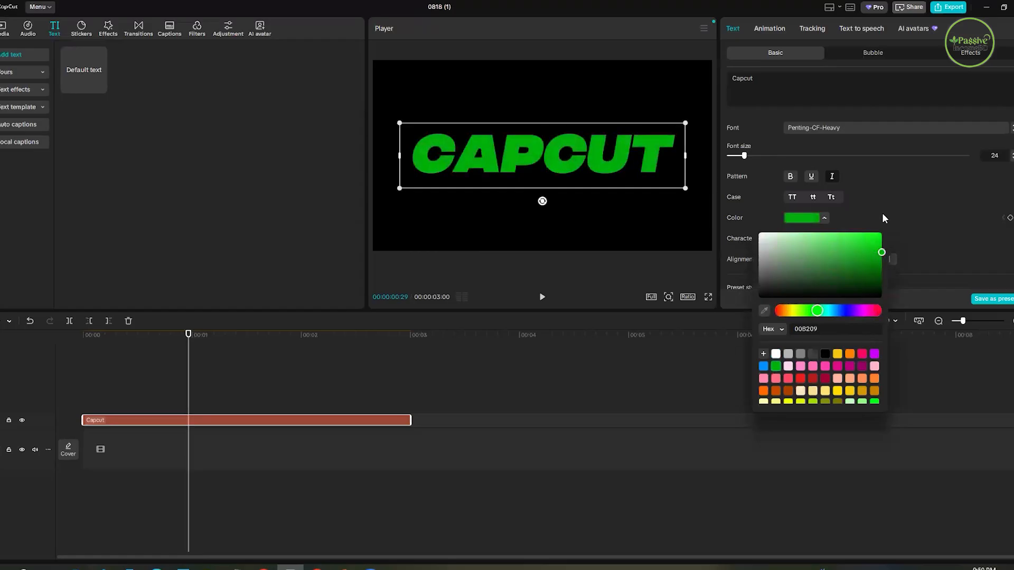
click(836, 216)
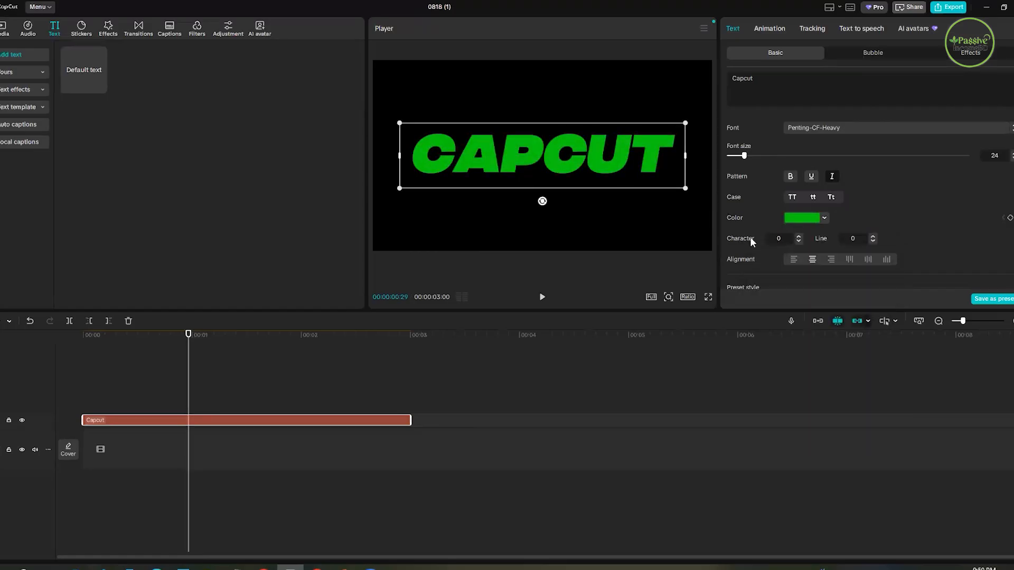
- Try vertical and left alignment on the CAPCUT text, and set its alignment back to center
scroll(750, 237, down, 1)
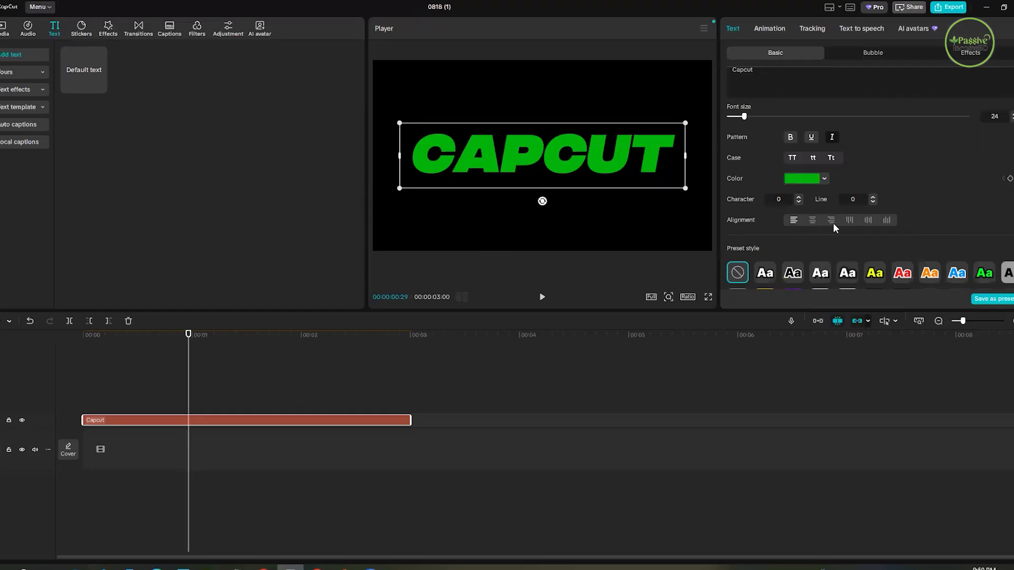
click(886, 219)
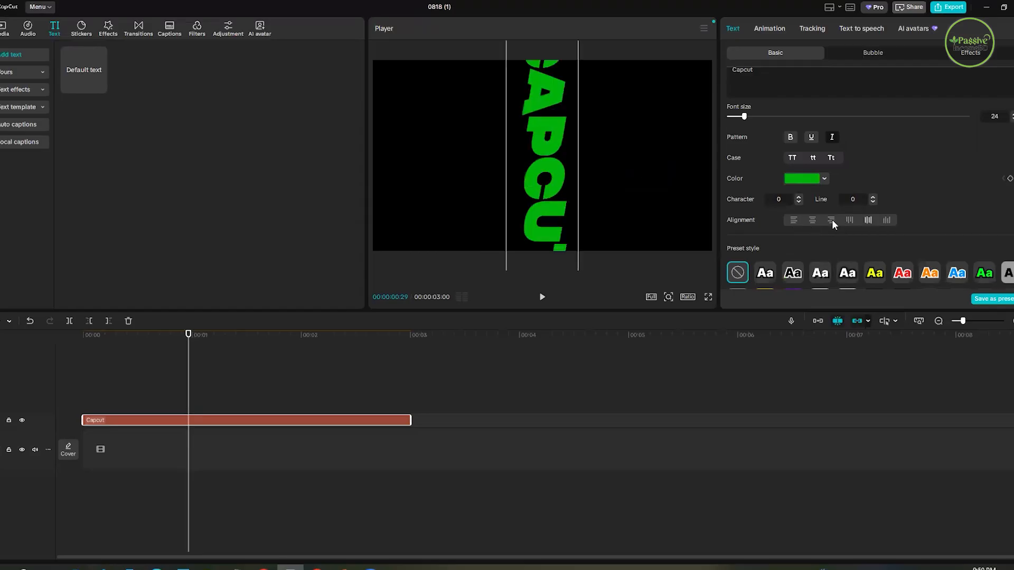
click(812, 221)
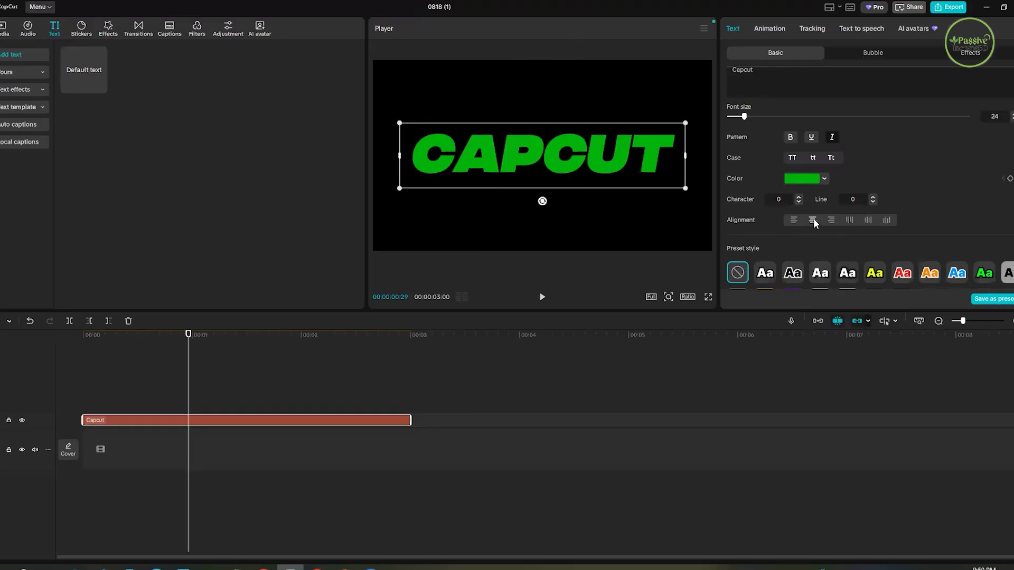
click(792, 222)
click(813, 220)
- Try the first few white preset styles on the CAPCUT text and reset it to plain white with no preset
scroll(854, 214, down, 2)
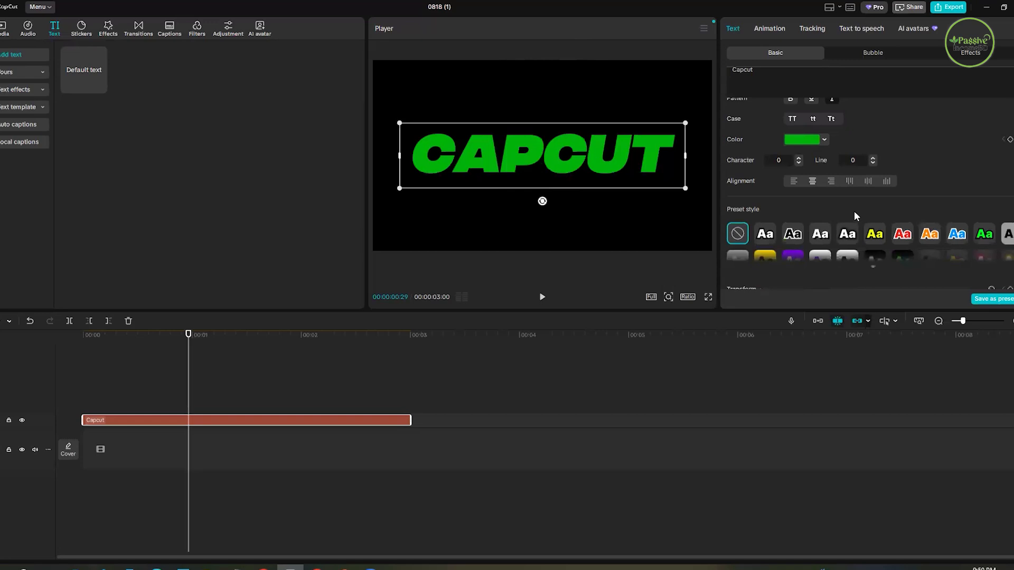
scroll(911, 195, down, 1)
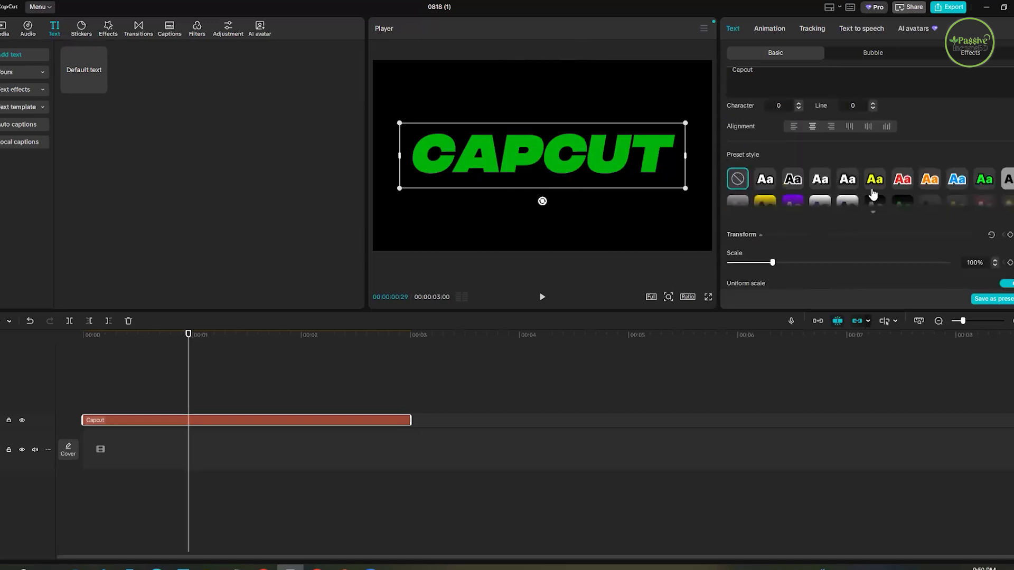
scroll(844, 186, down, 1)
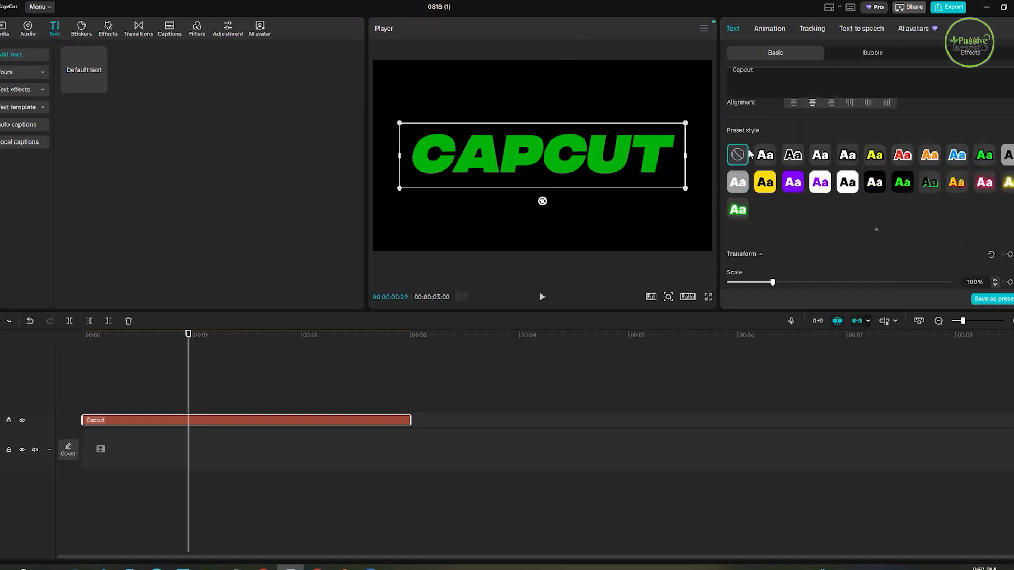
click(766, 155)
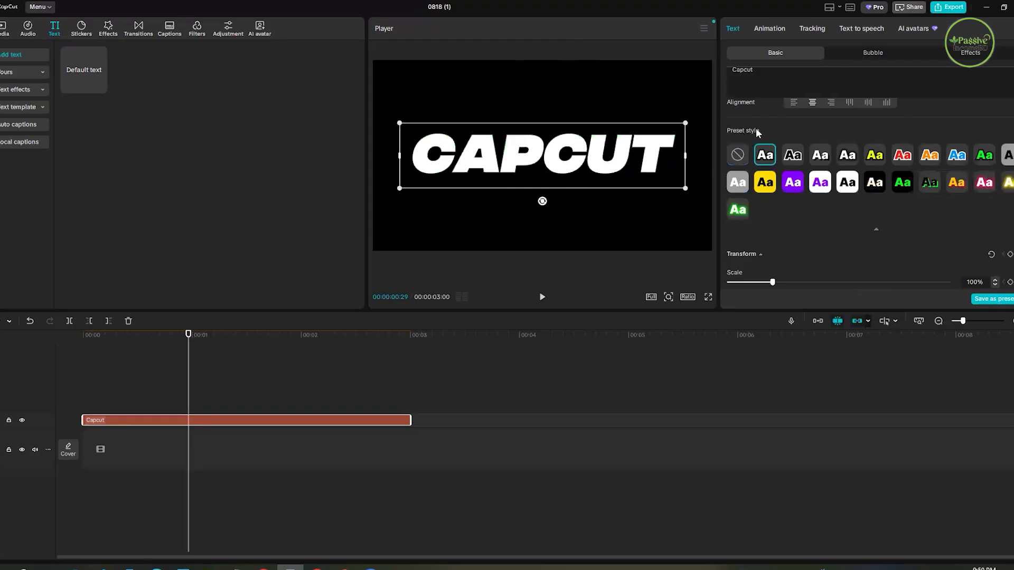
click(796, 156)
click(823, 158)
scroll(874, 214, down, 3)
scroll(880, 207, up, 3)
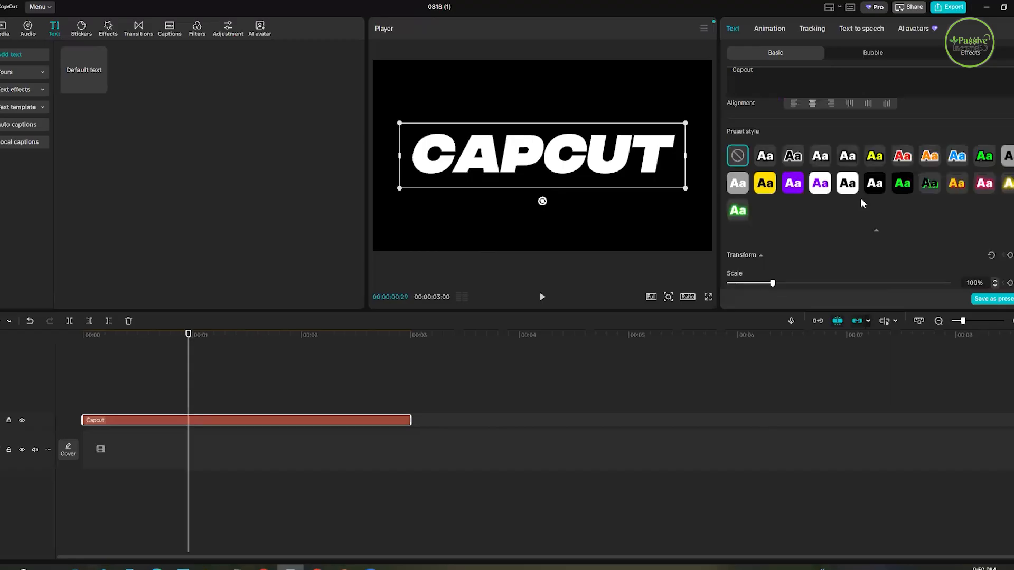
- Try the preset style with black text on a white background, and apply the black preset with a white outline
scroll(860, 198, down, 1)
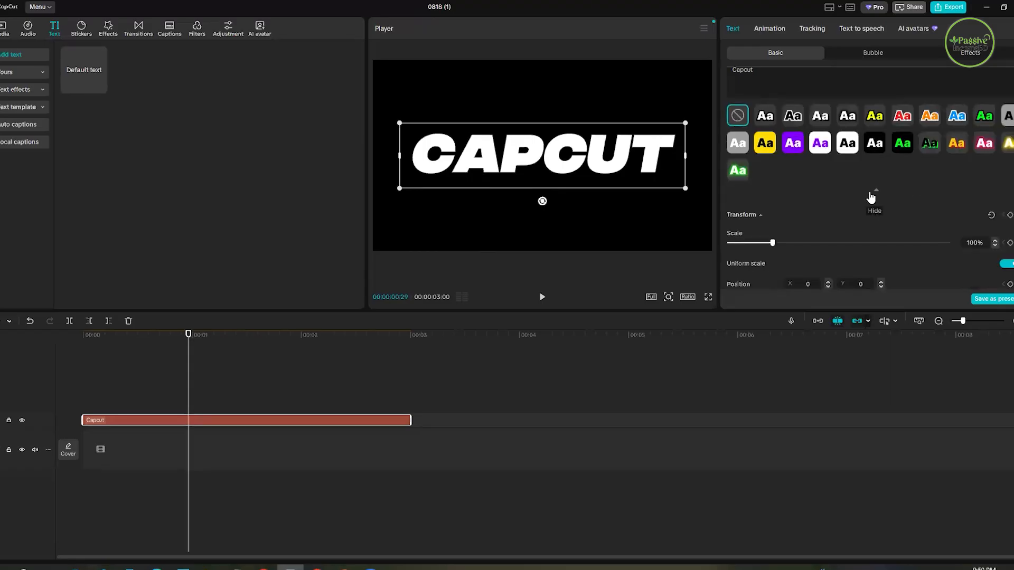
scroll(834, 182, up, 2)
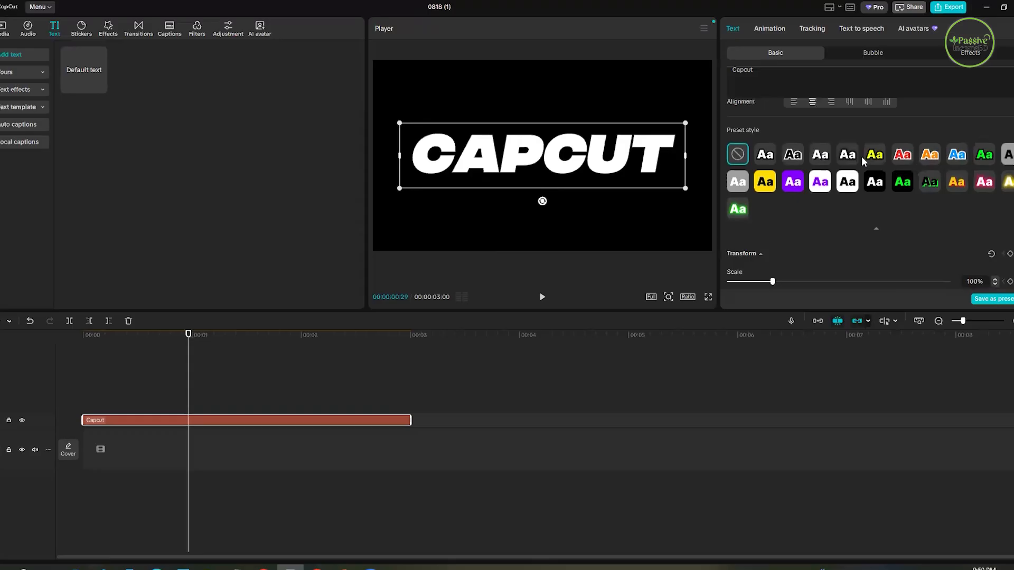
click(844, 186)
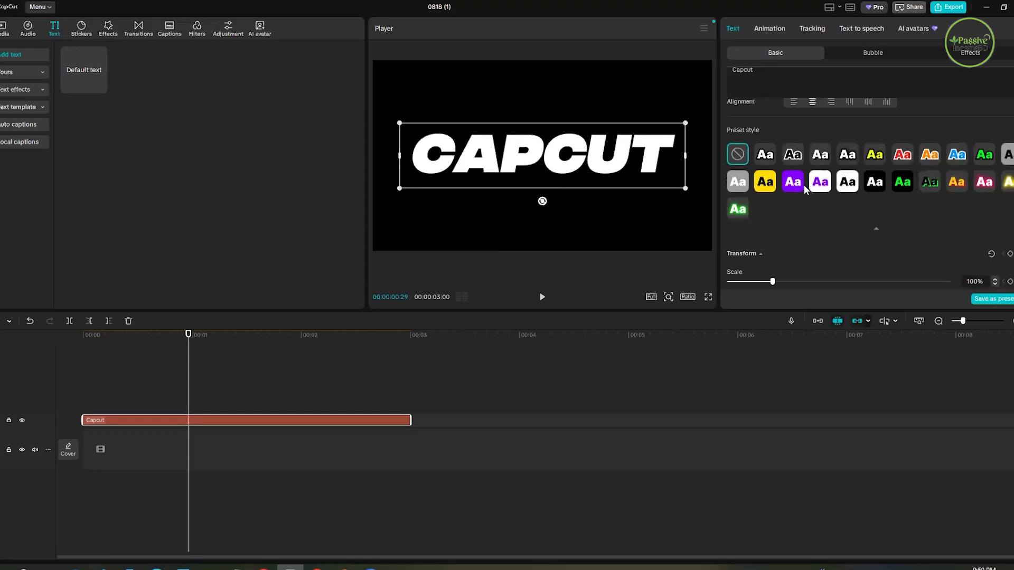
click(785, 157)
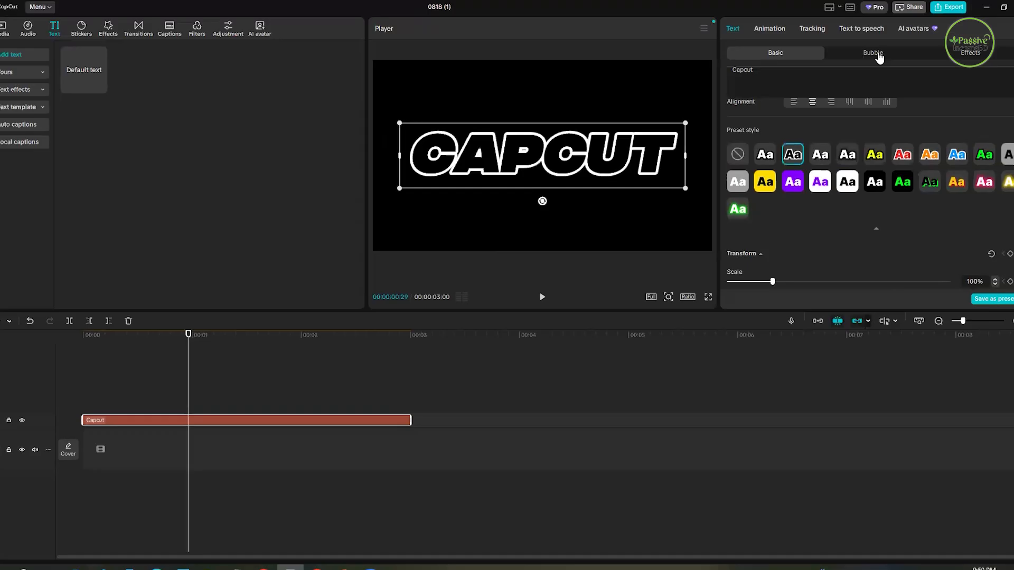
- Try the gray torn-paper bubble on the CAPCUT text and apply the yellow neon arrow bubble
click(902, 53)
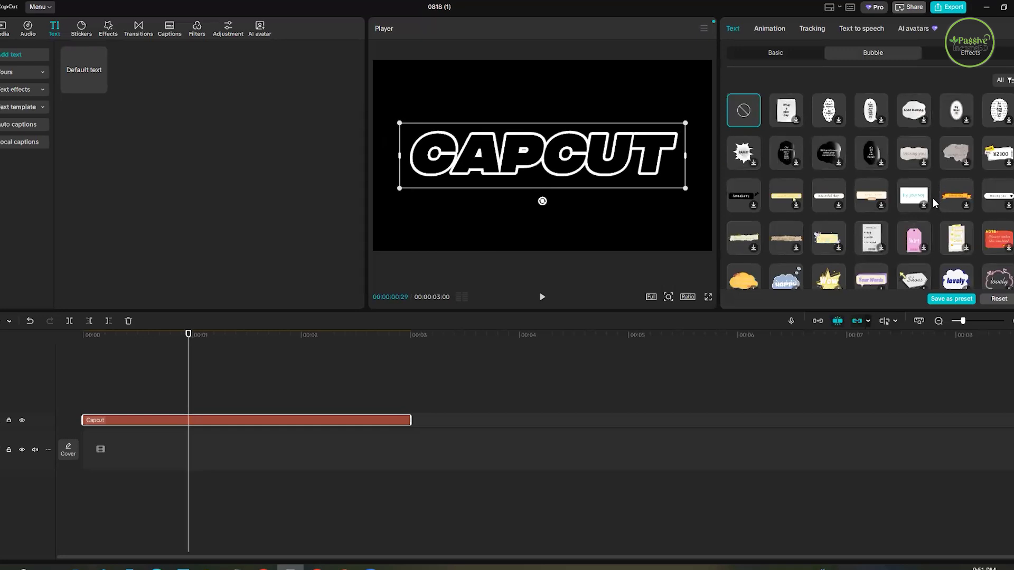
click(957, 155)
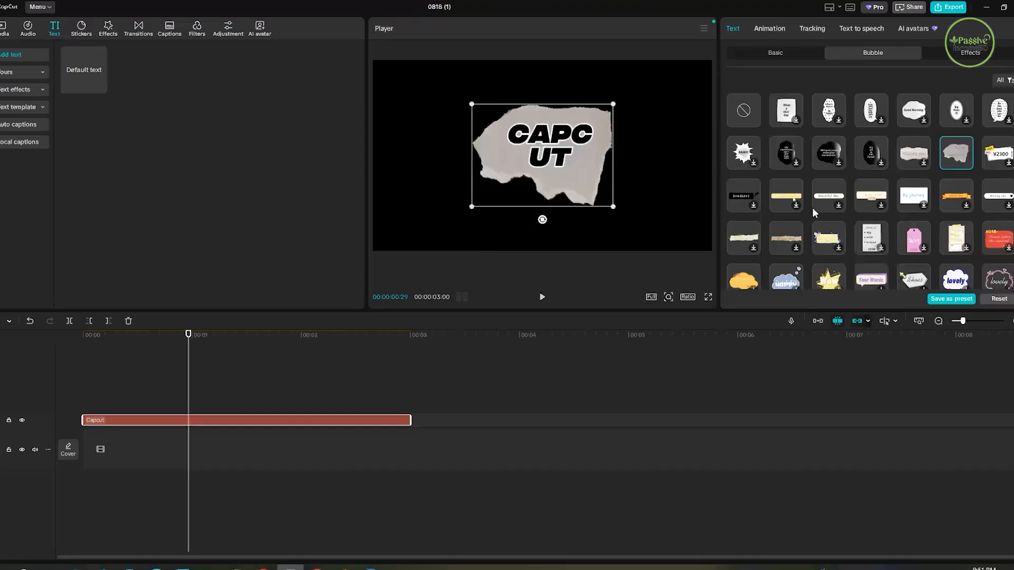
scroll(872, 222, down, 2)
click(820, 225)
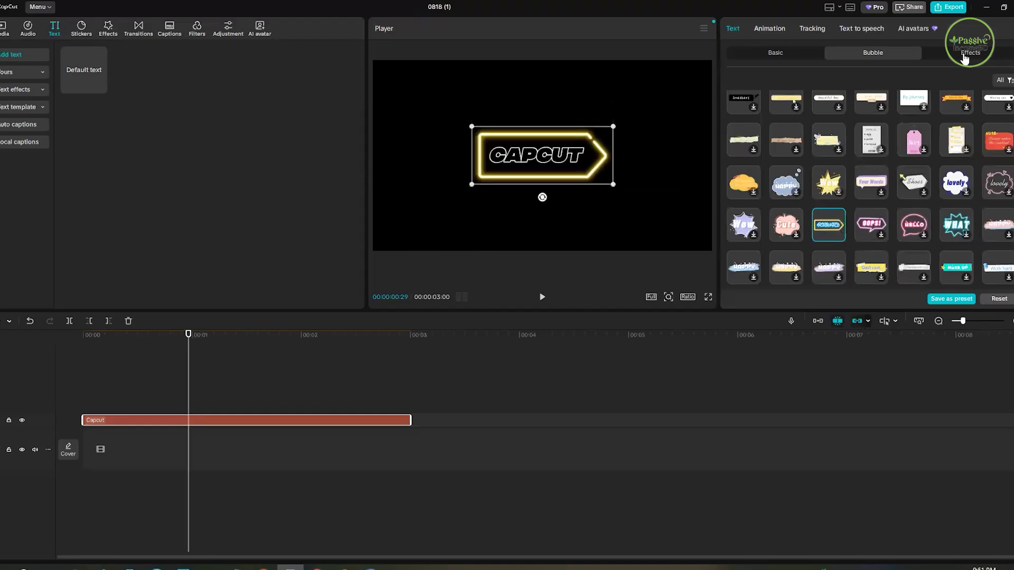
- Try the torn-paper and gray gradient text effects, and apply the black effect with a thick white outline
click(958, 59)
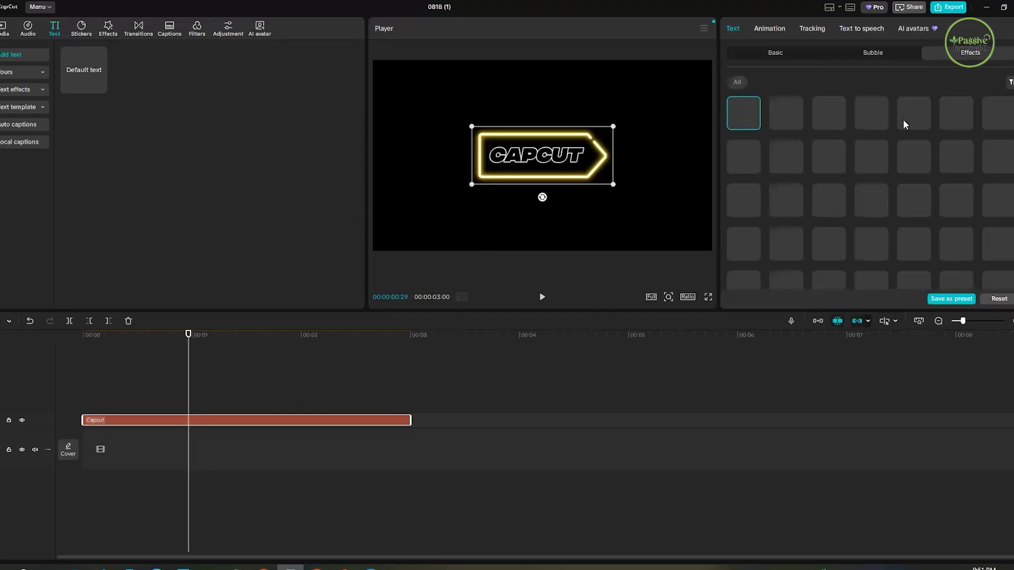
click(749, 159)
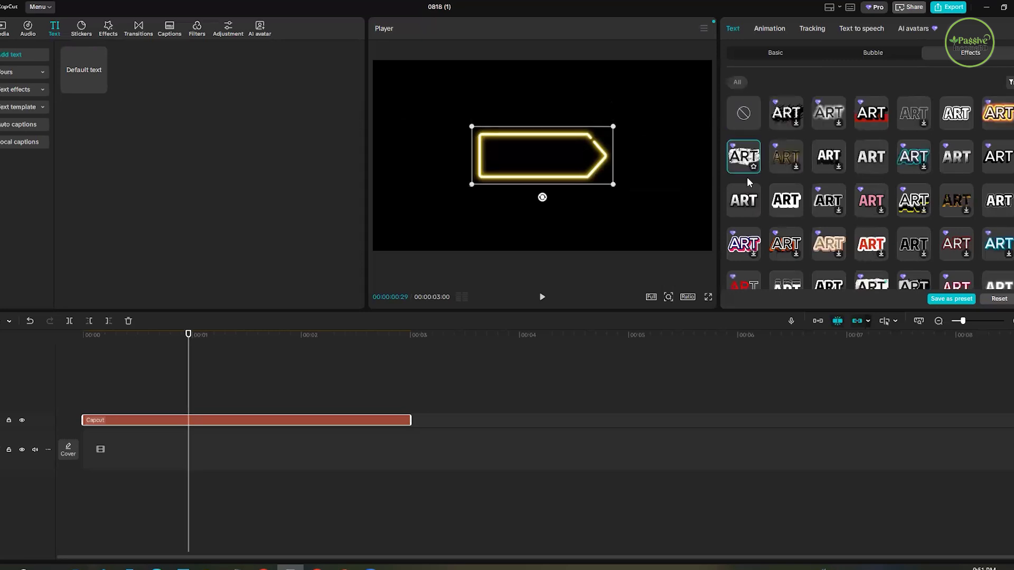
click(738, 206)
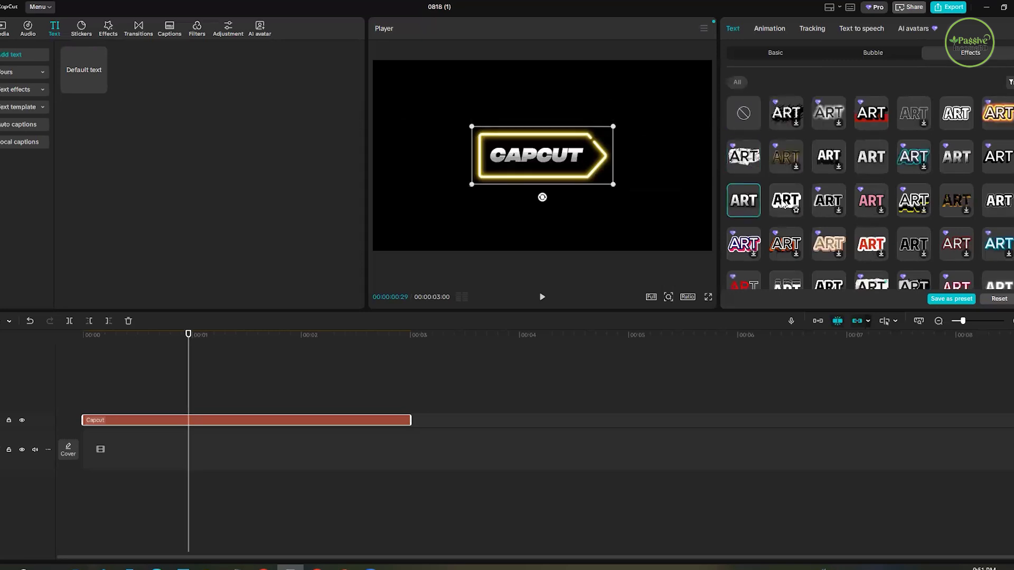
click(785, 206)
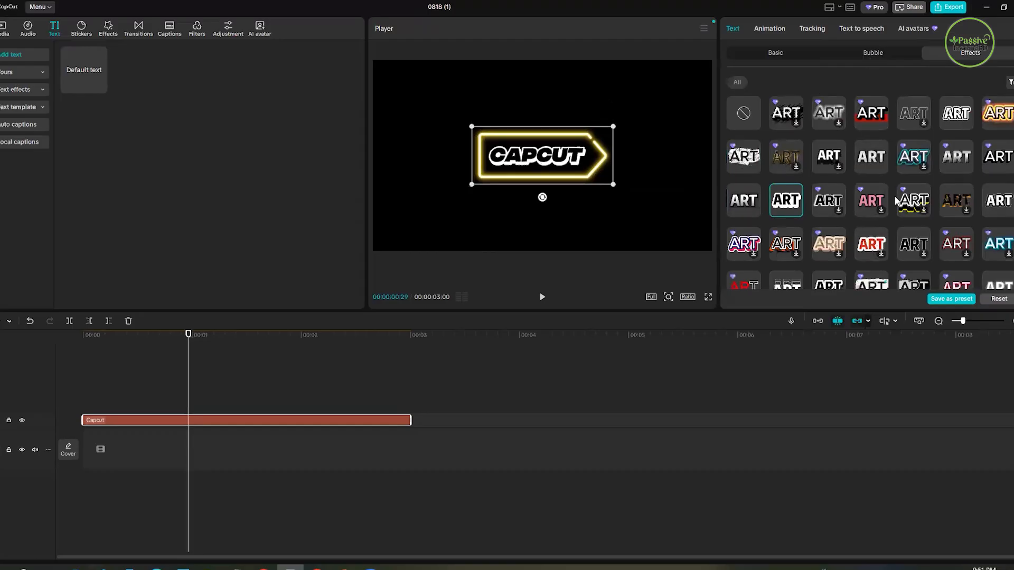
- Remove the bubble from the text, try the red-shadow text effect, and apply the black-and-white torn-paper effect
click(872, 55)
click(744, 113)
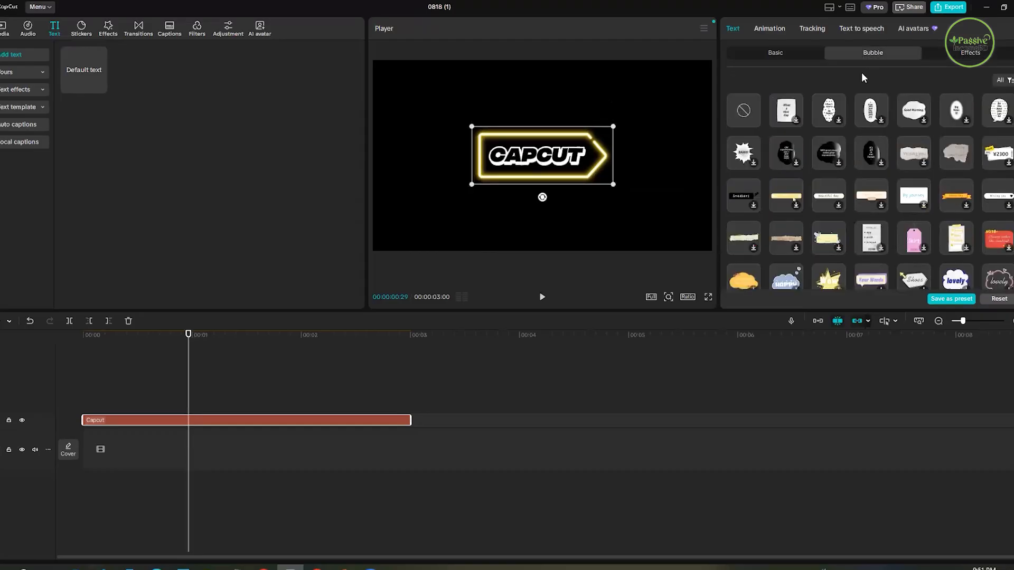
click(964, 55)
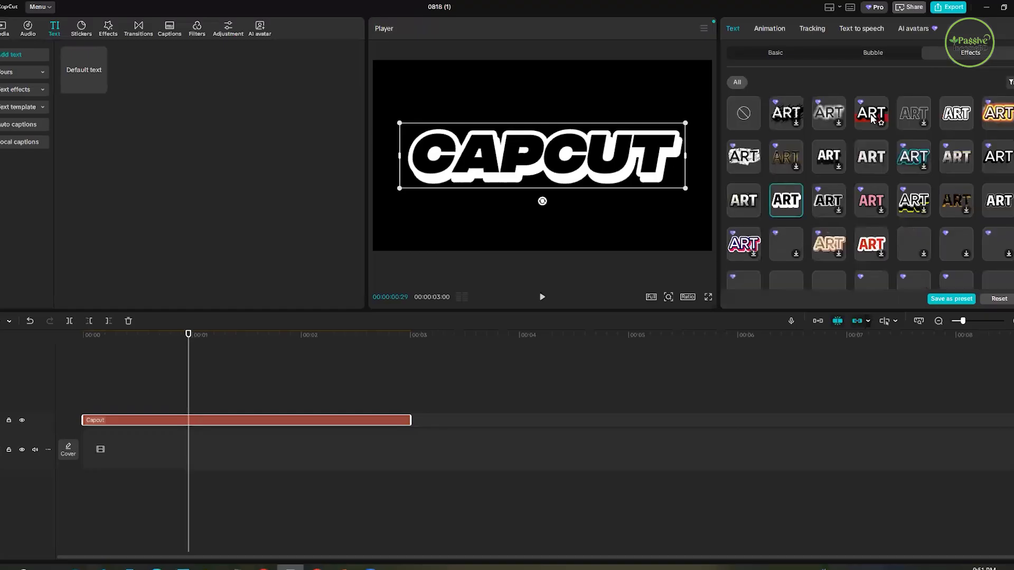
click(872, 118)
click(744, 162)
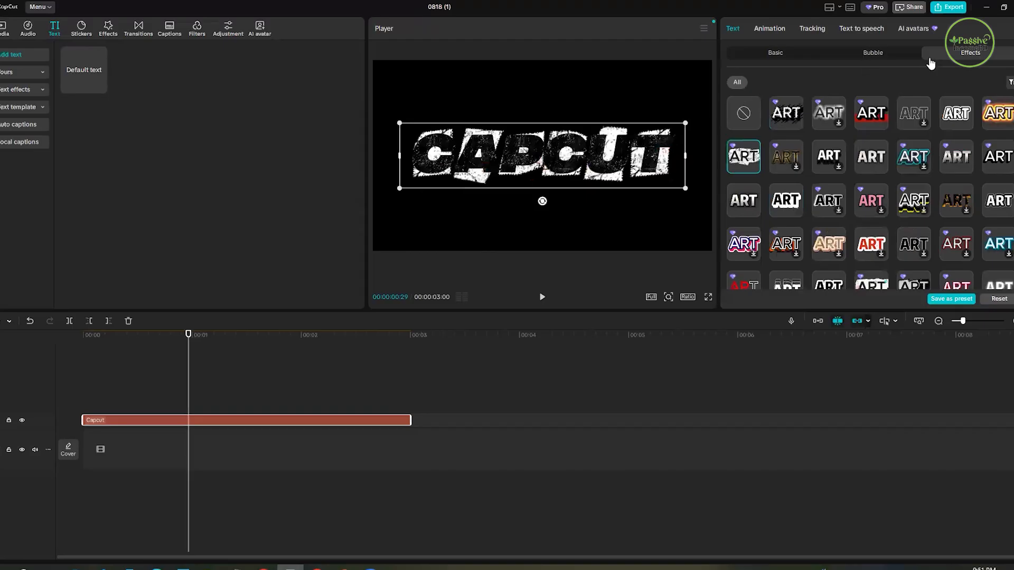
- Remove the torn-paper effect from the CAPCUT text and return to its basic text settings
click(783, 57)
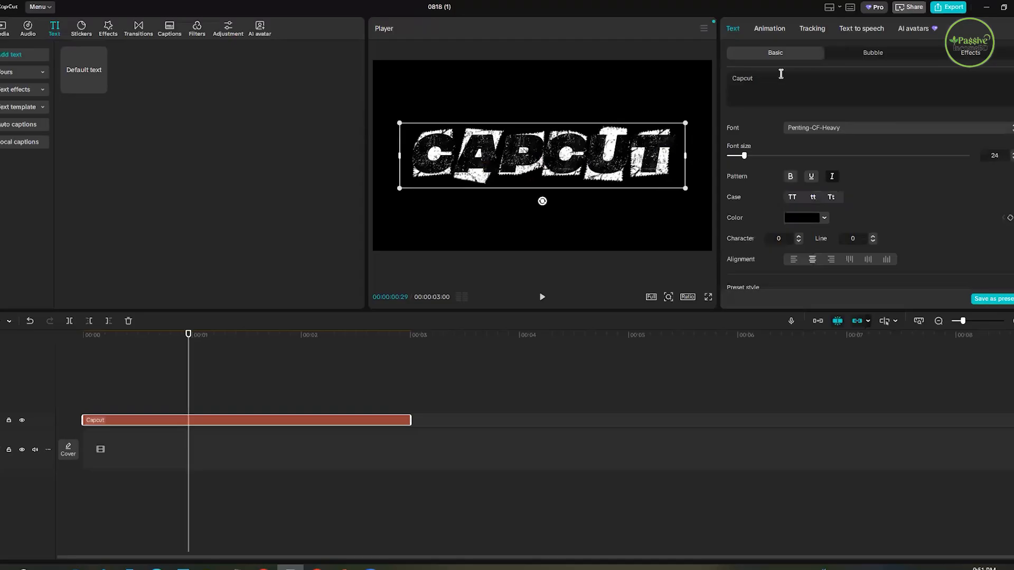
click(976, 56)
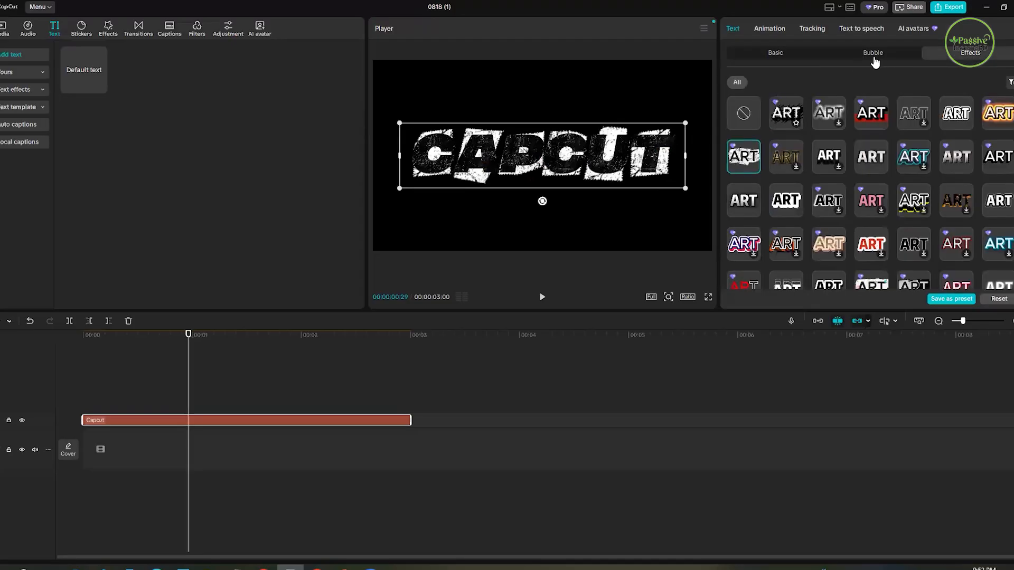
click(745, 114)
click(872, 54)
click(773, 54)
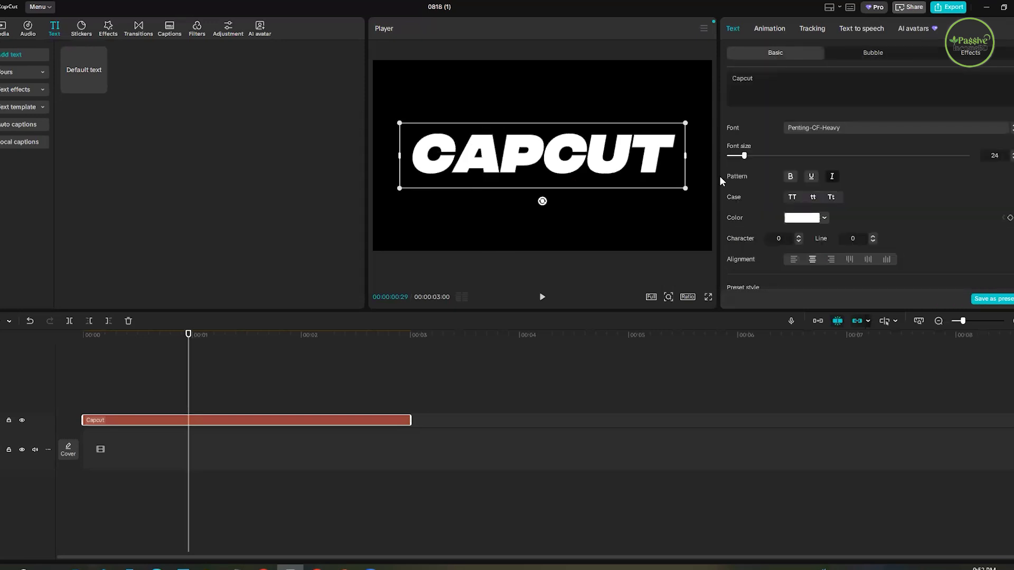
- Scale the CAPCUT text down slightly in the preview, keeping it centered in the frame
mouse_move(685, 188)
mouse_down()
mouse_move(646, 176)
mouse_move(672, 185)
mouse_up()
click(589, 147)
click(542, 162)
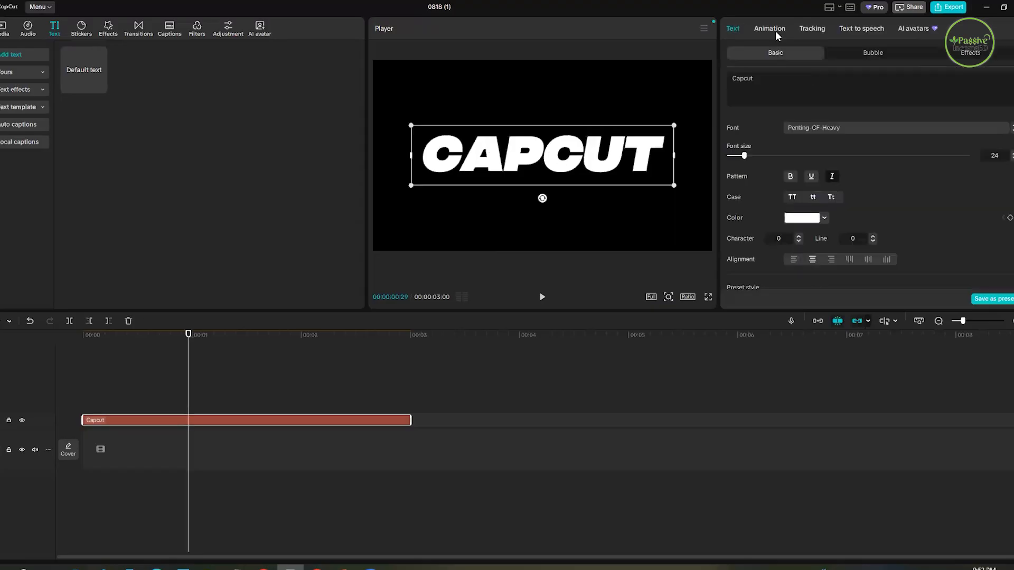
- Browse the In animations for the CAPCUT text and try the Side Pops animation
click(772, 29)
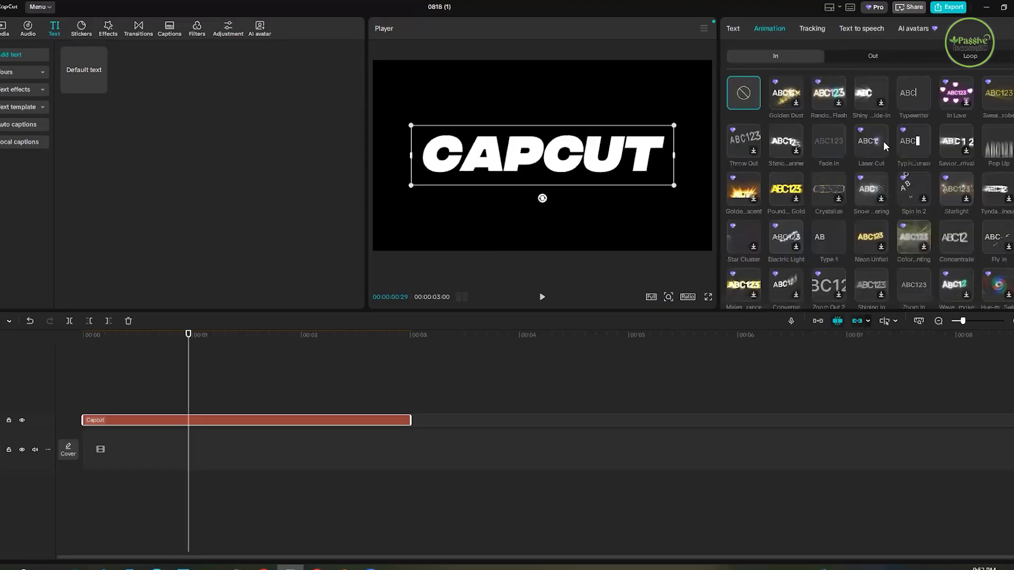
scroll(905, 186, down, 1)
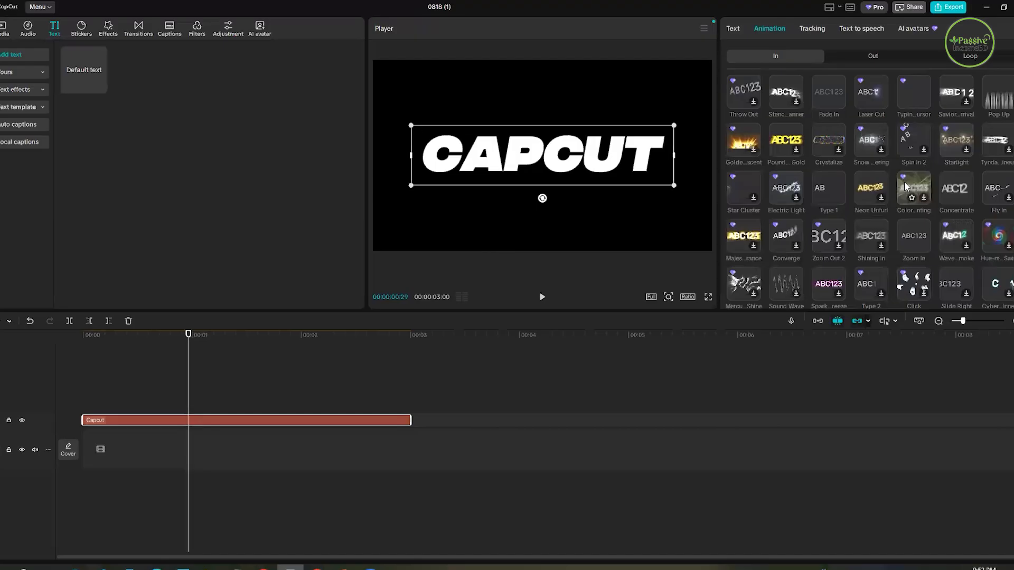
scroll(872, 235, down, 2)
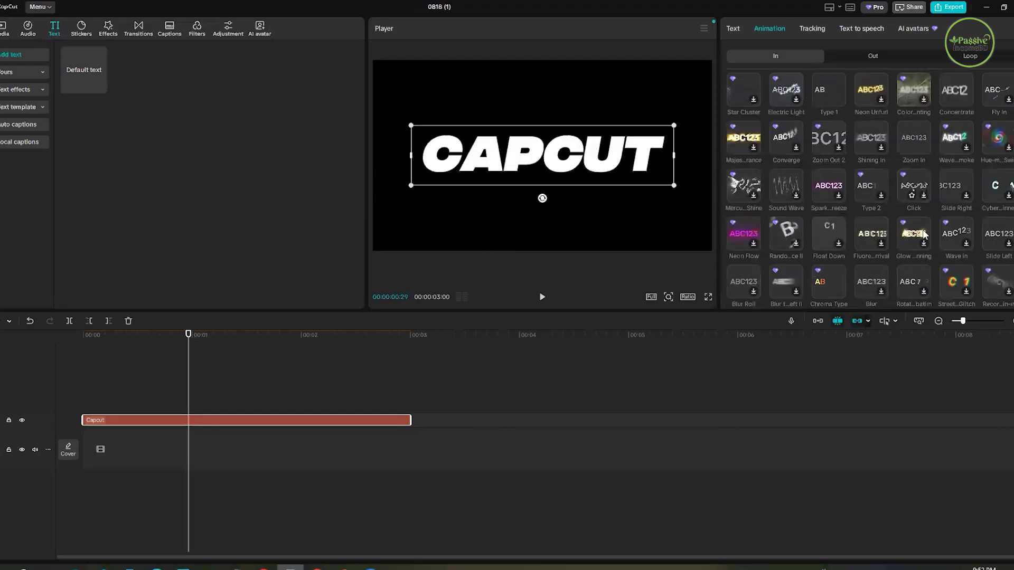
scroll(924, 235, down, 5)
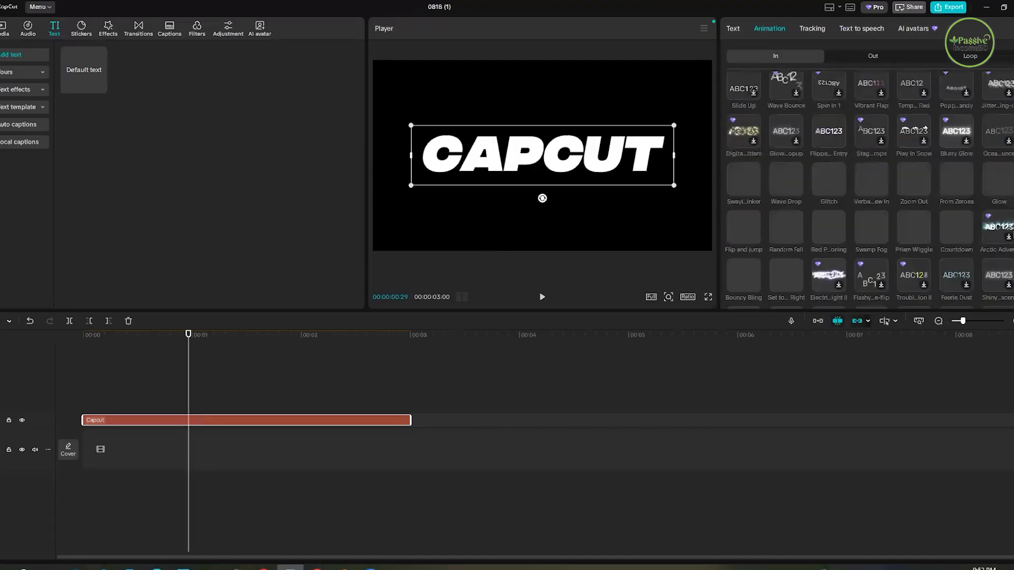
scroll(932, 230, down, 2)
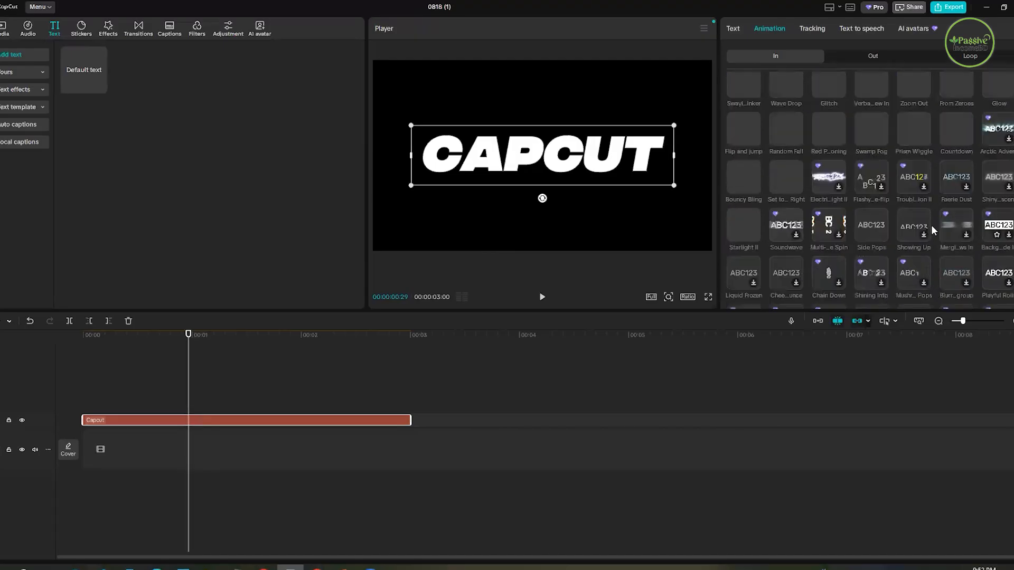
click(875, 223)
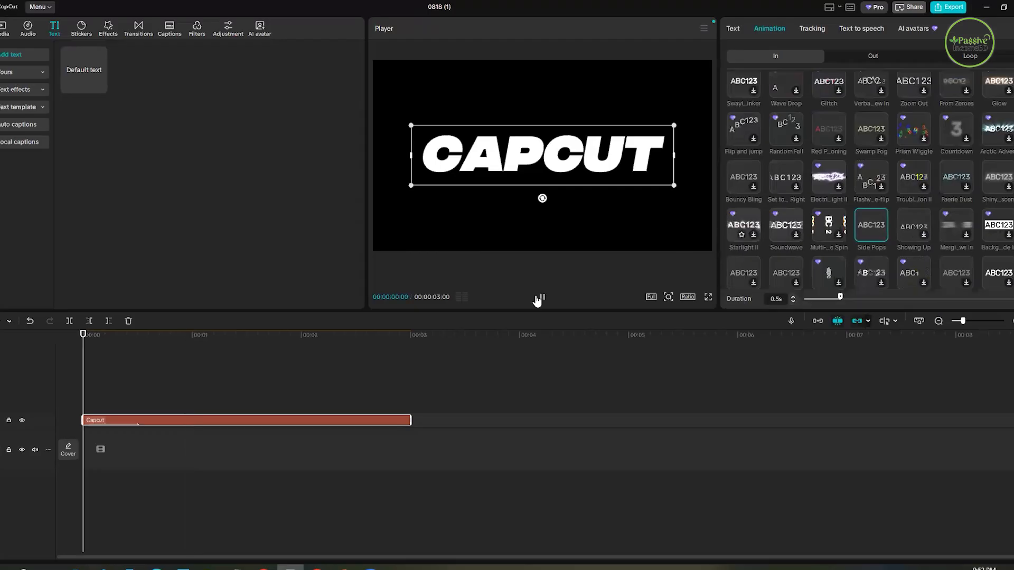
- Apply the Showing Up In animation to the CAPCUT text and preview it from the start of the clip
click(921, 226)
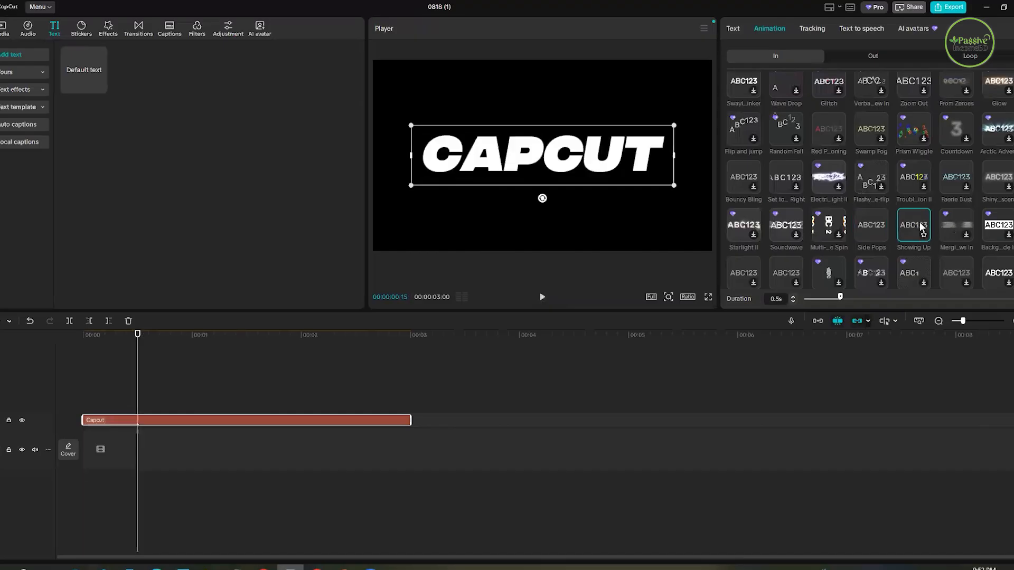
click(69, 360)
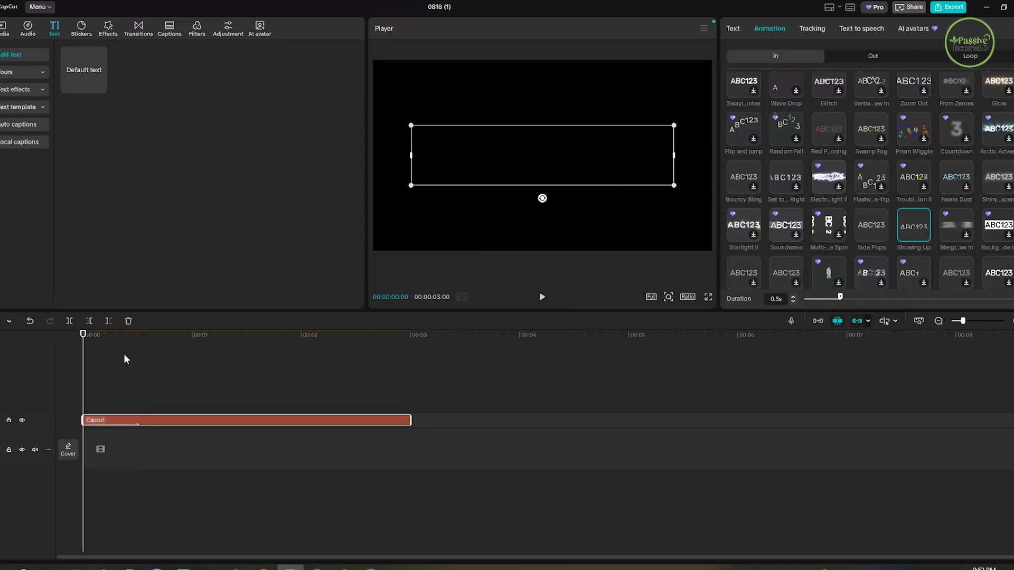
drag(85, 343, 130, 355)
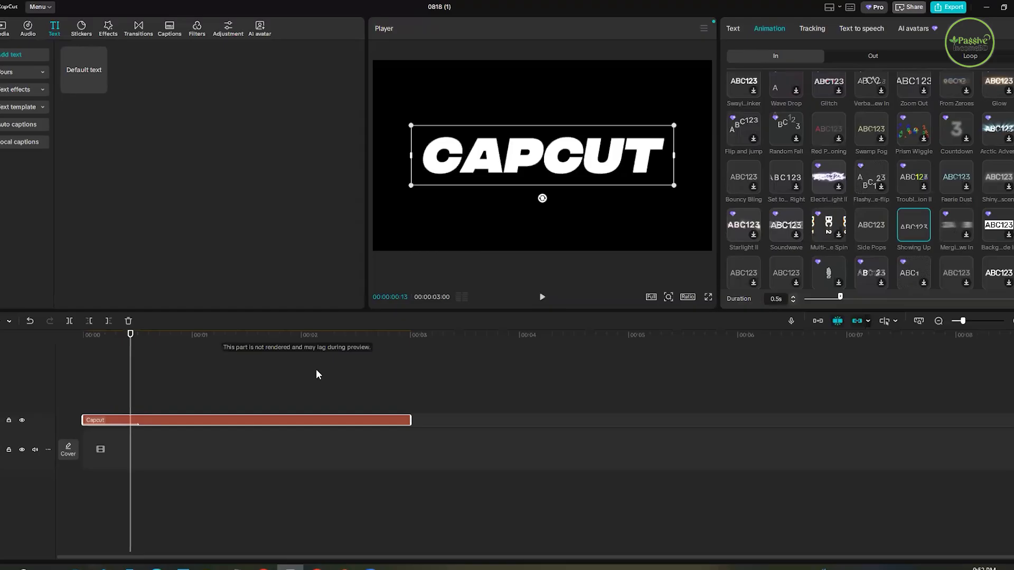
- Undo the recent CAPCUT text changes back to its torn-paper effect and return the playhead to the beginning of the clip
key(ctrl+z)
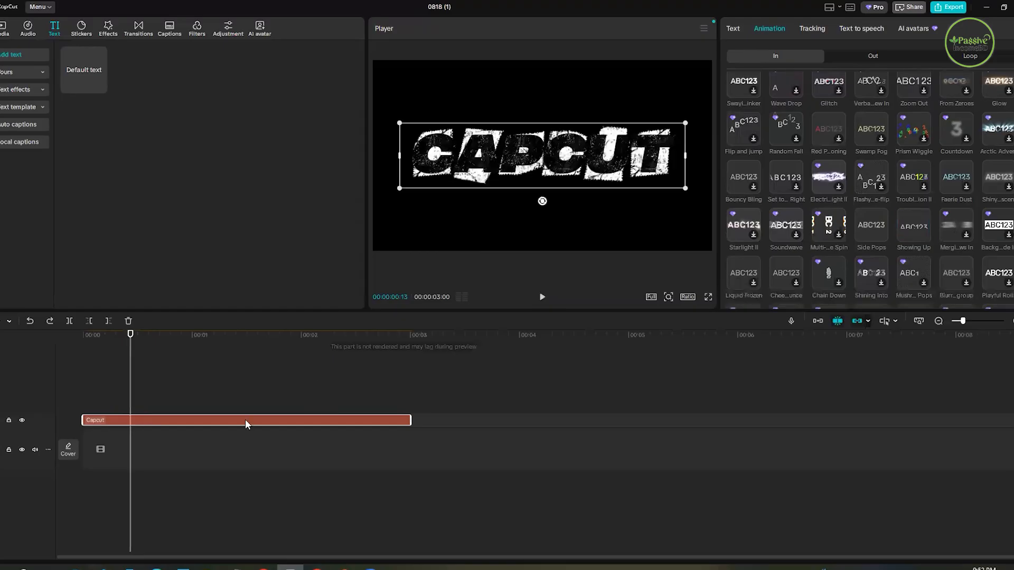
click(84, 350)
key(Right)
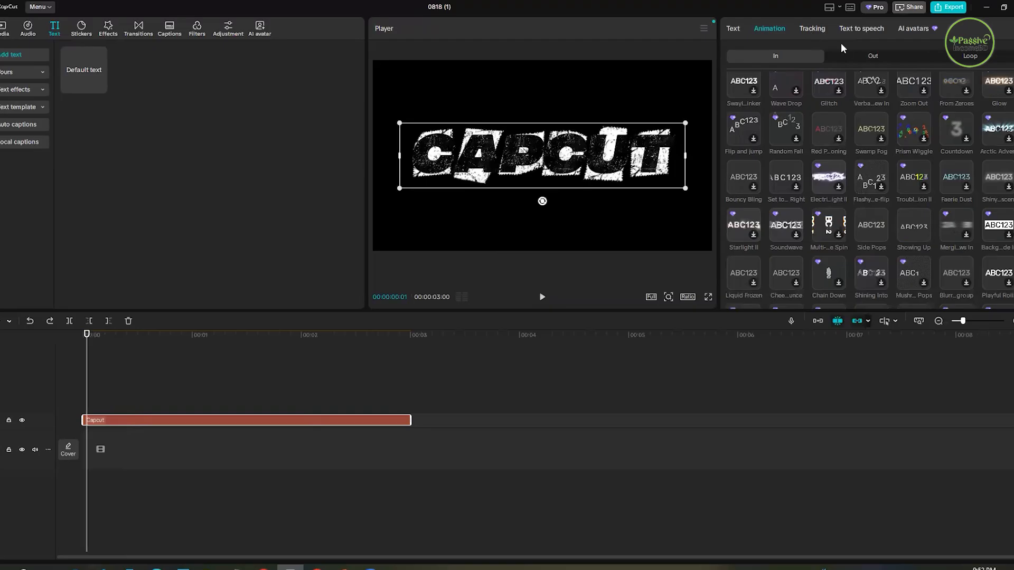
- Look through the Out, Loop and In animation presets available for the CAPCUT text
click(873, 55)
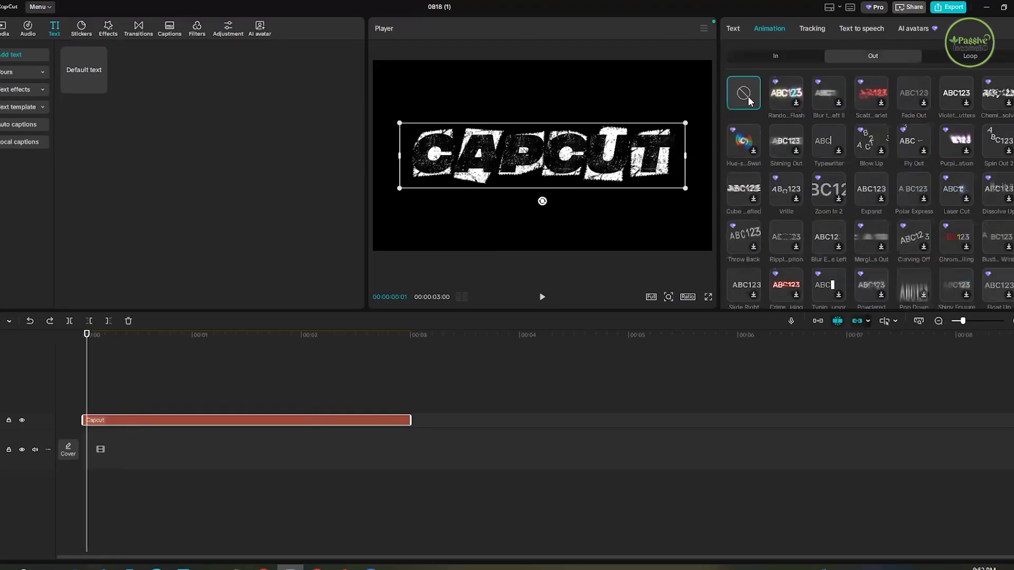
click(971, 55)
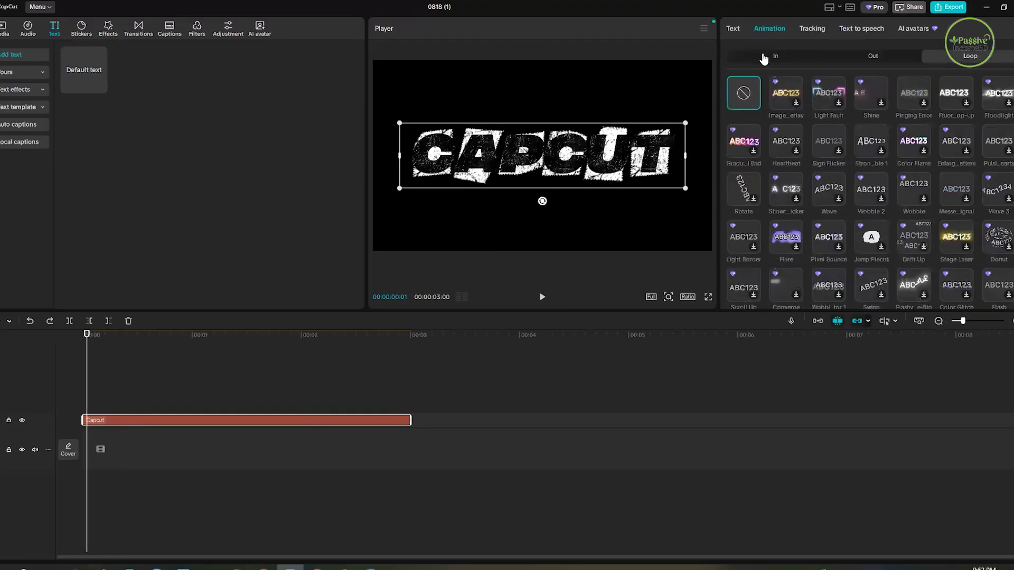
click(776, 56)
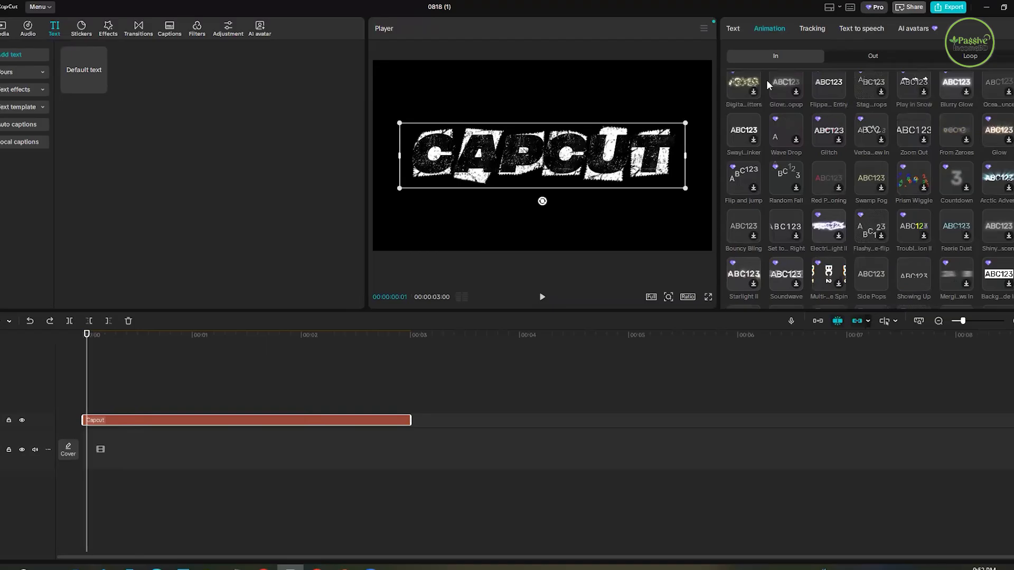
scroll(768, 82, up, 10)
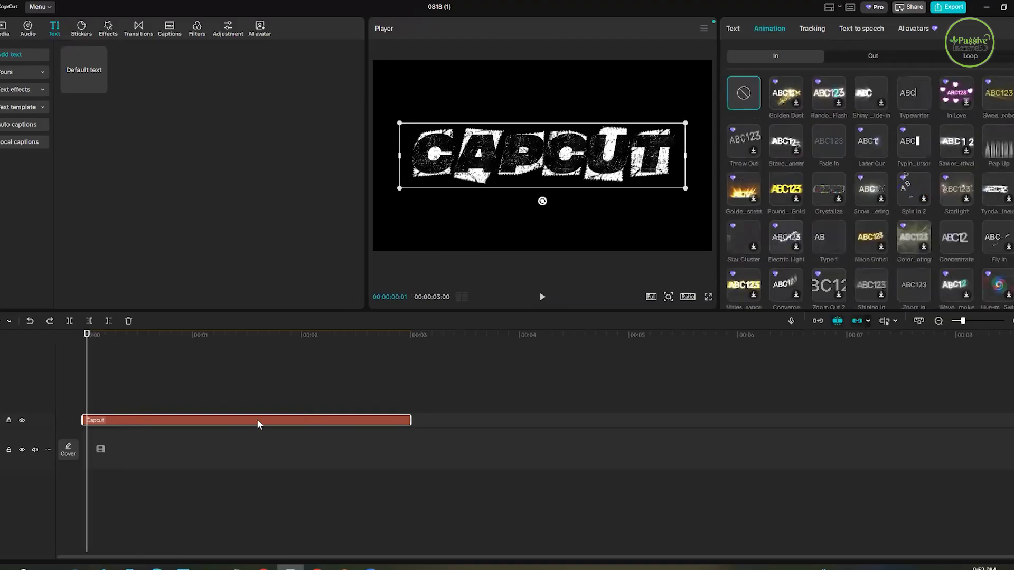
- Delete the existing text clip and add a new default text reading CAPCUT
click(258, 419)
key(Delete)
click(100, 87)
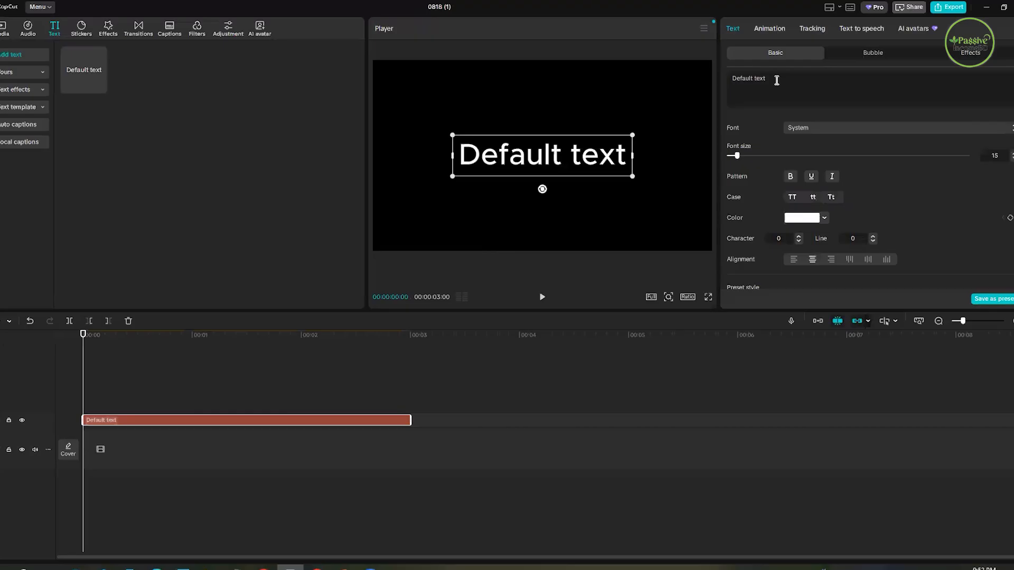
click(774, 77)
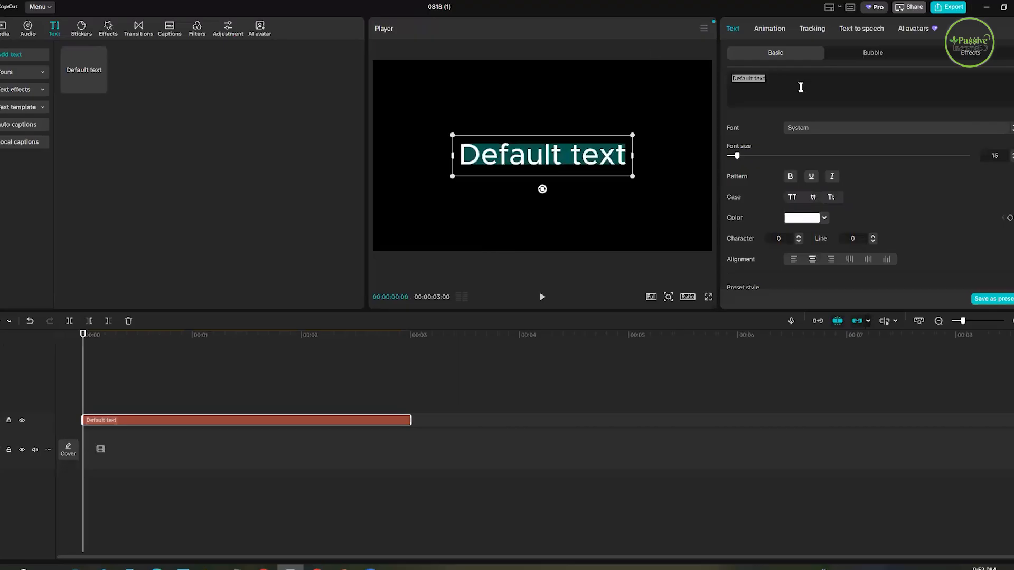
text(CAPC)
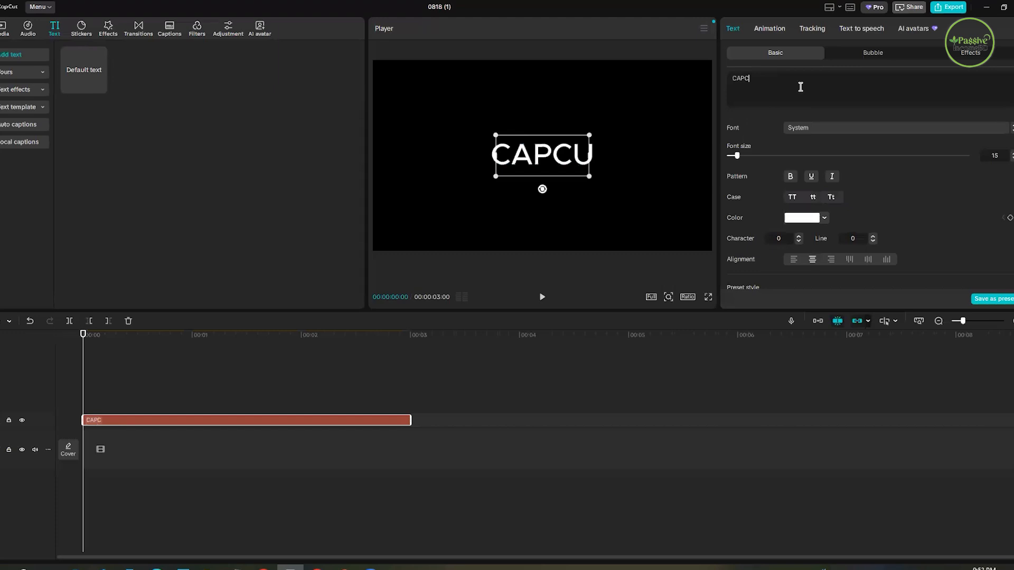
text(UT)
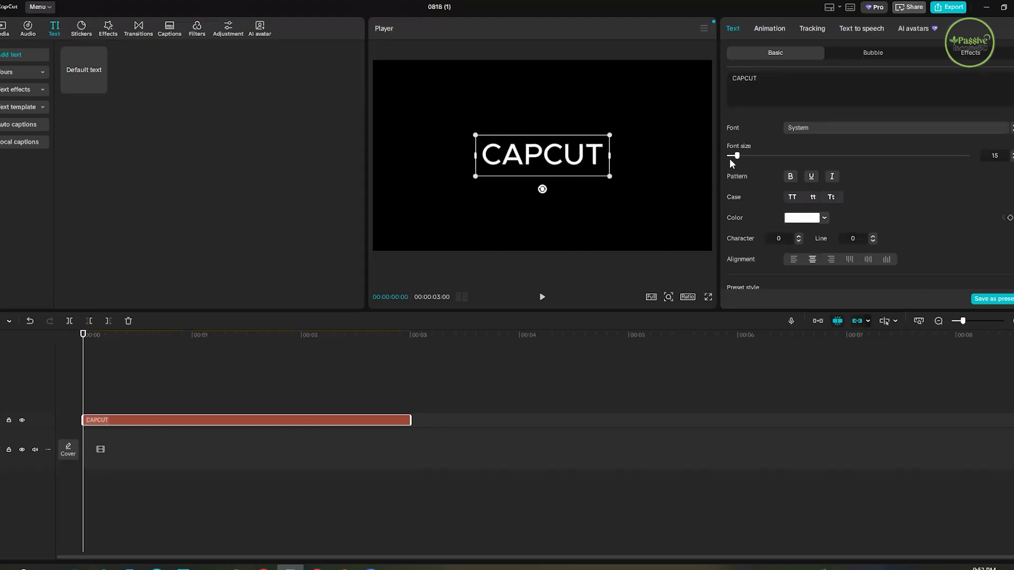
- Enlarge the new CAPCUT text to font size 20 and keep it selected
click(749, 156)
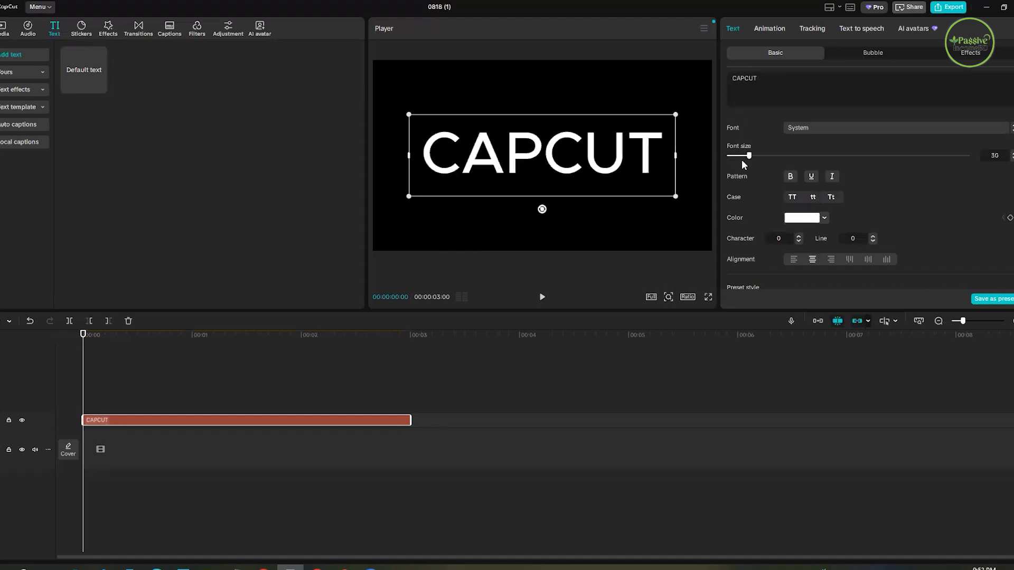
click(741, 158)
click(597, 122)
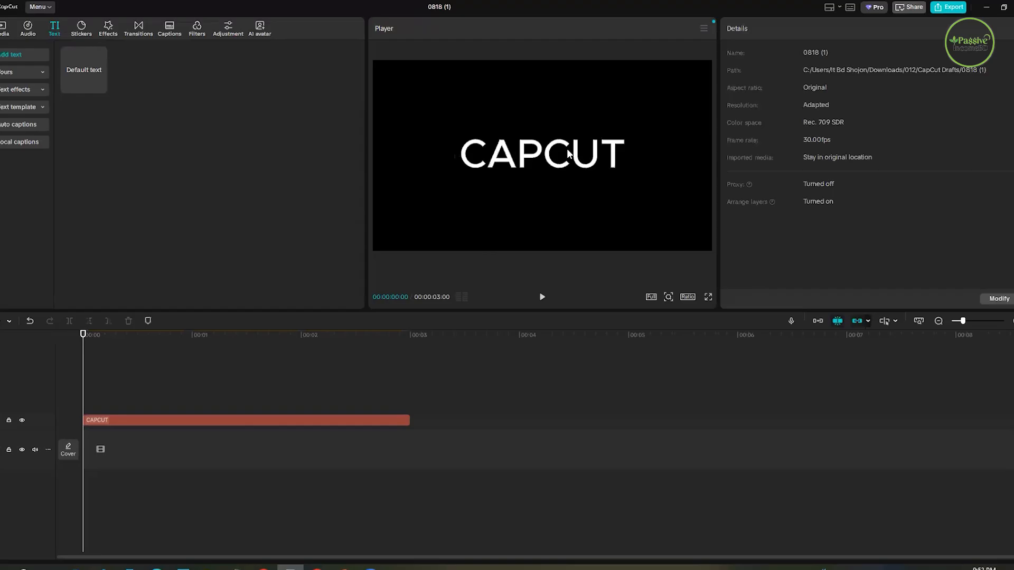
click(568, 153)
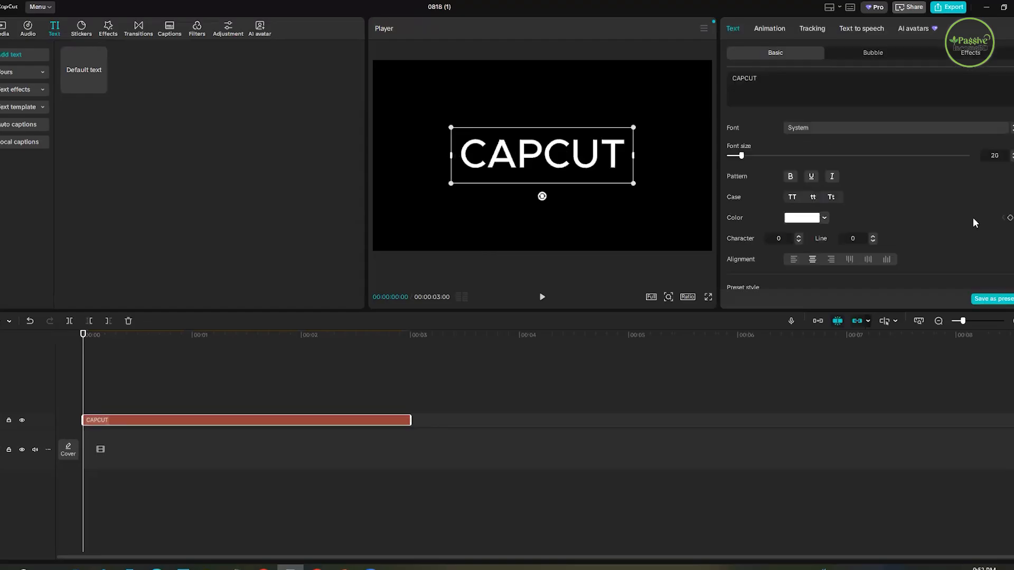
- Examine the CAPCUT text's Transform settings and the keyframe controls beside Scale, Position and Plane rotation
scroll(971, 217, down, 5)
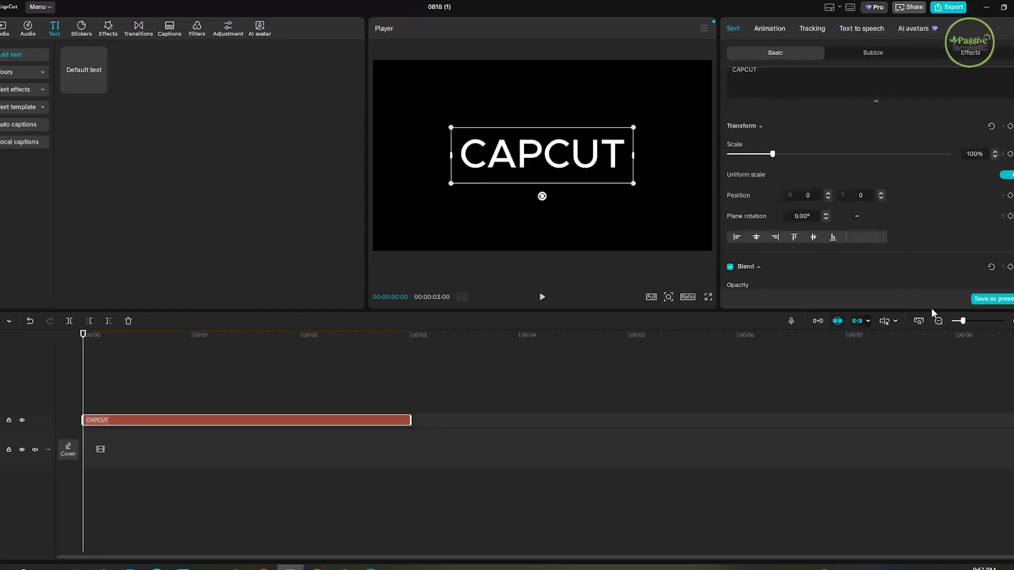
scroll(924, 255, up, 2)
scroll(921, 222, down, 2)
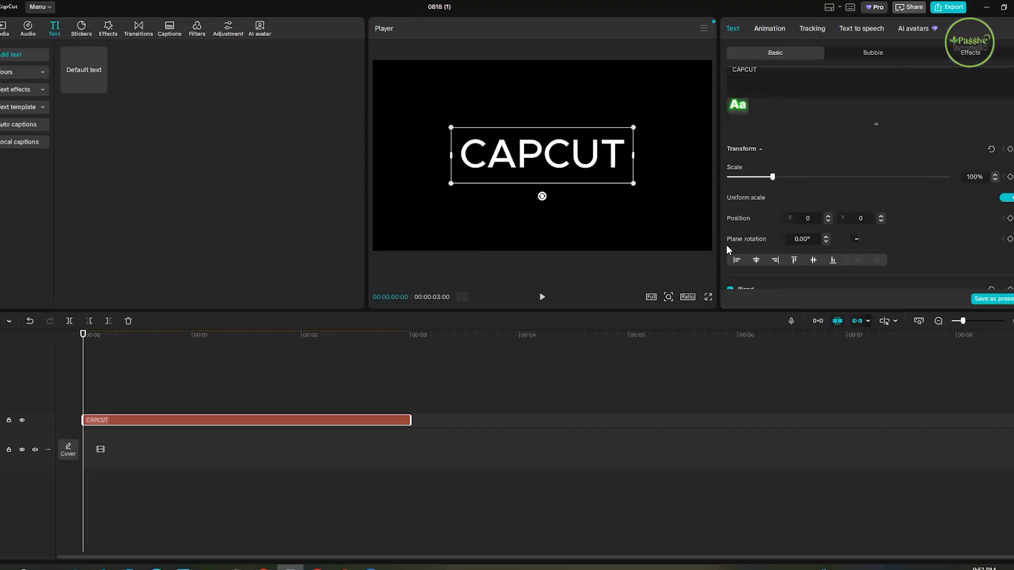
scroll(930, 229, down, 1)
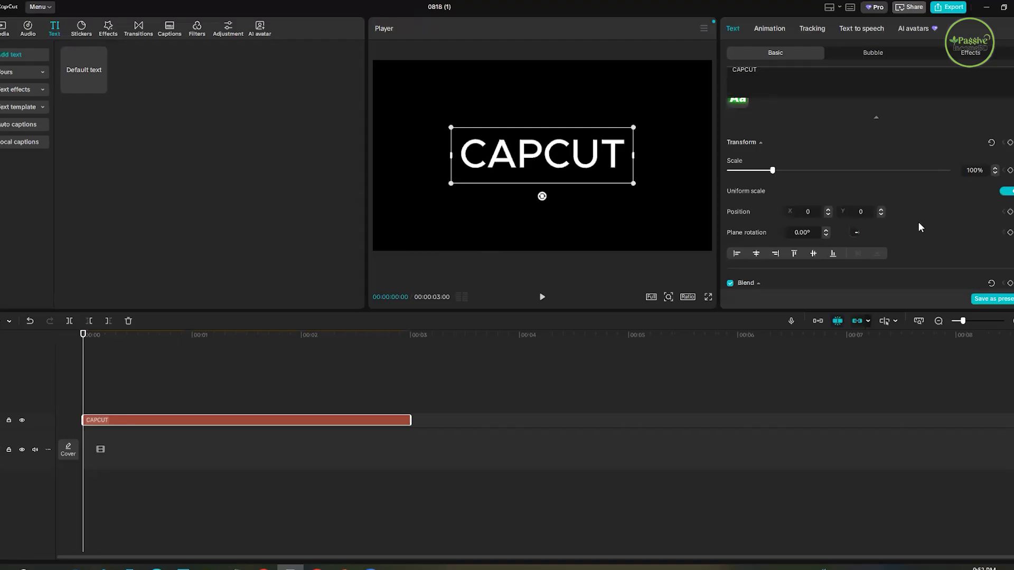
scroll(931, 235, down, 1)
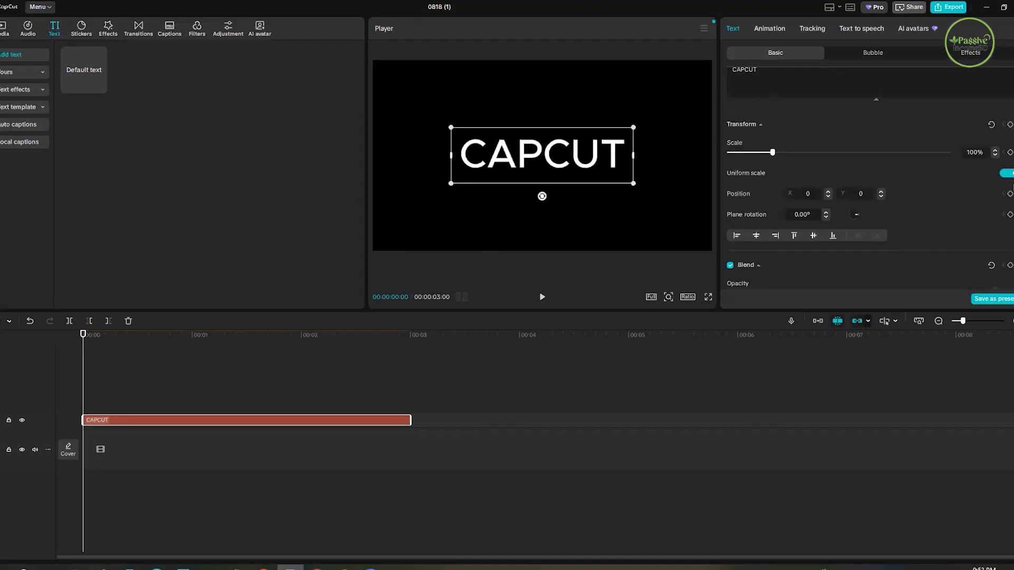
scroll(1011, 182, up, 1)
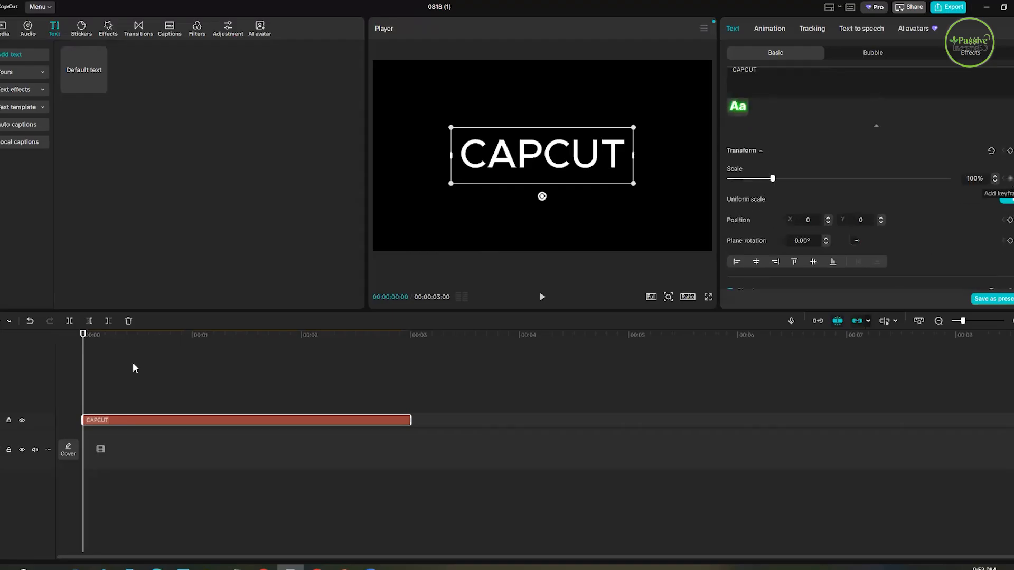
- Apply the Typewriter In animation to the CAPCUT text from the start of the clip
click(148, 357)
click(74, 368)
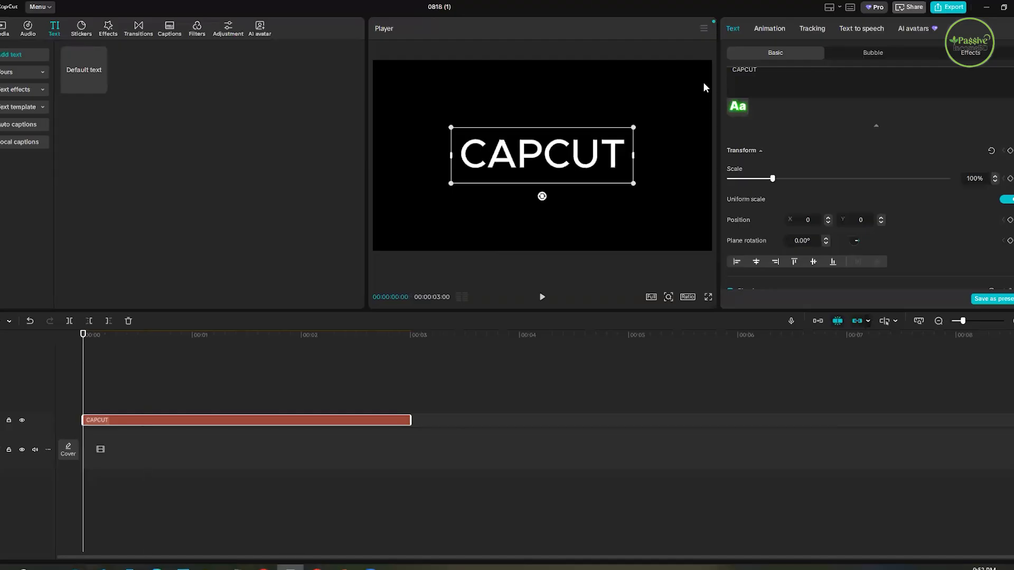
click(771, 30)
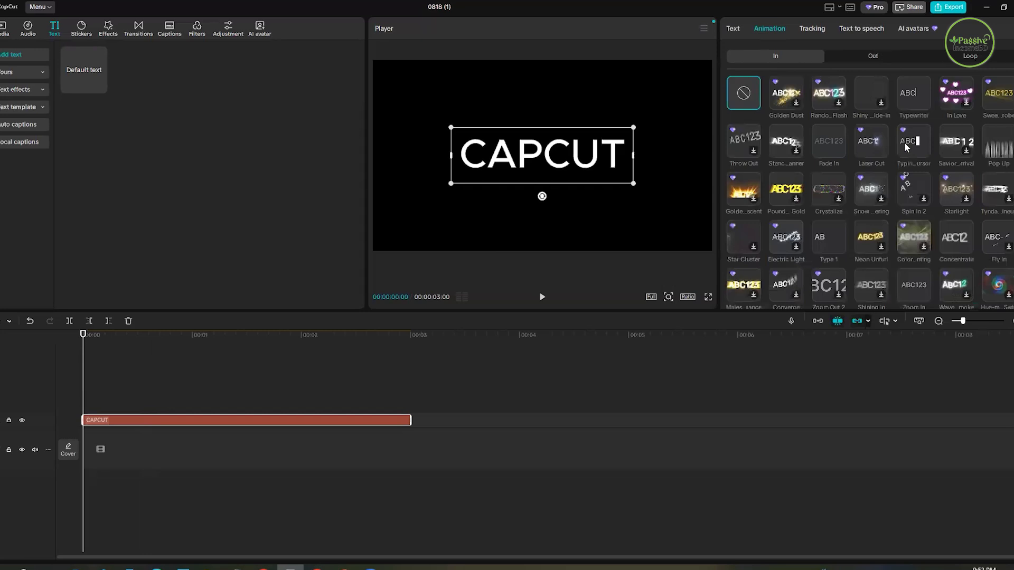
click(910, 100)
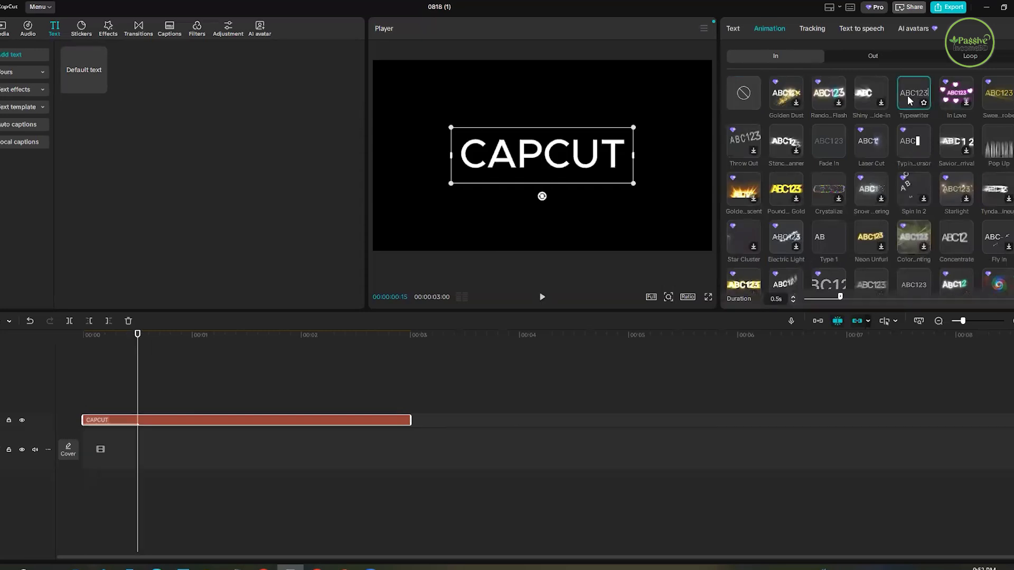
key(Right)
key(Left)
- Add a Scale keyframe to the CAPCUT text at 00:00:00:15, where the Typewriter animation ends
click(733, 30)
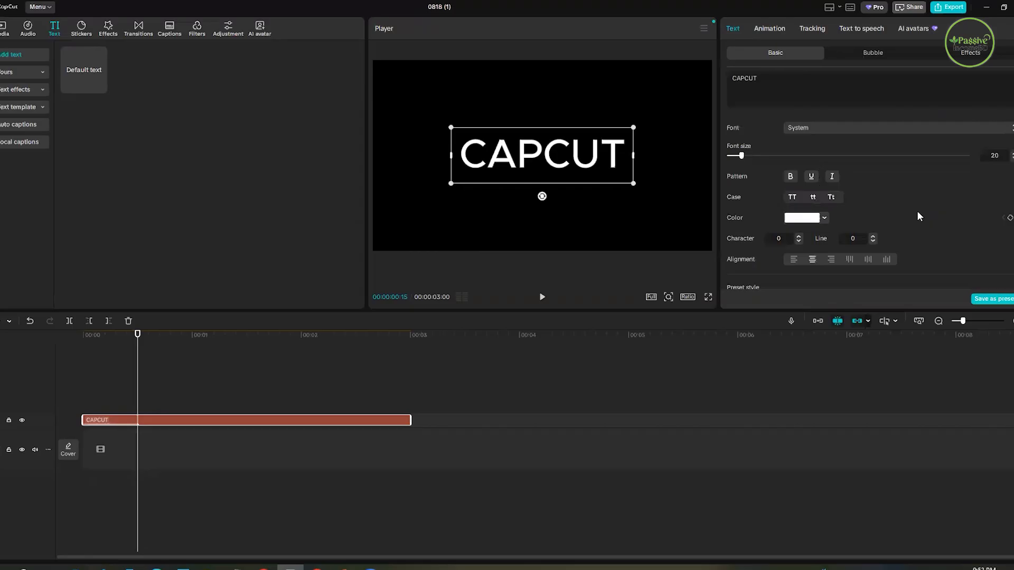
scroll(864, 208, down, 5)
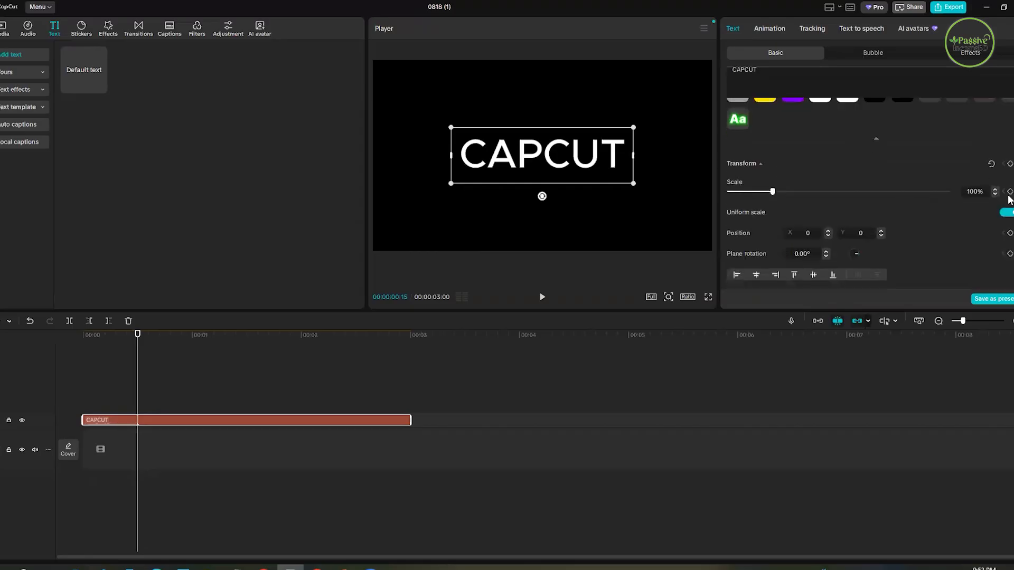
click(1009, 192)
- Scale the CAPCUT text up to 145% at 00:00:01:05 to animate its growth from the first keyframe
click(178, 354)
click(208, 374)
drag(208, 375, 210, 374)
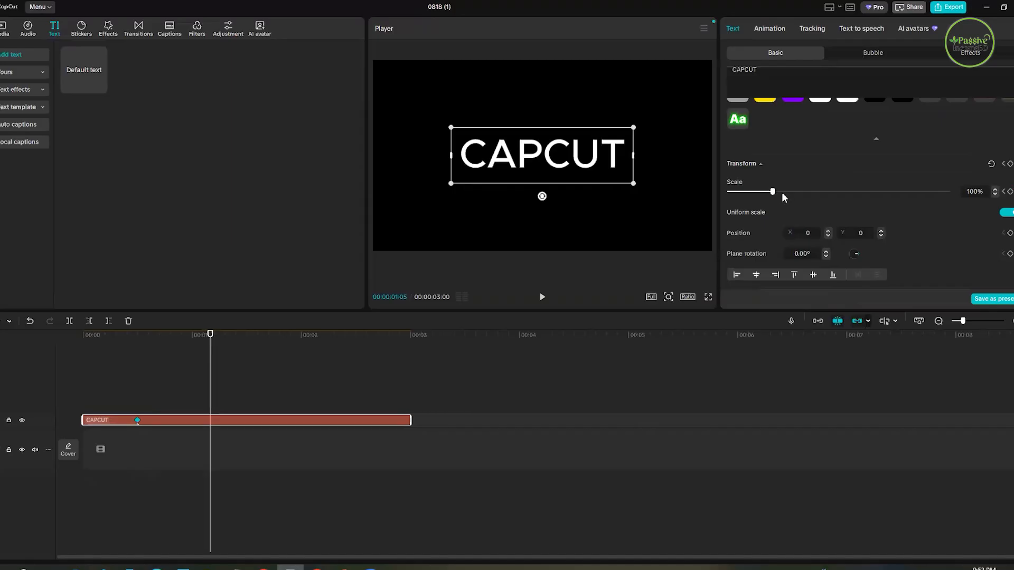
drag(782, 193, 788, 196)
click(793, 197)
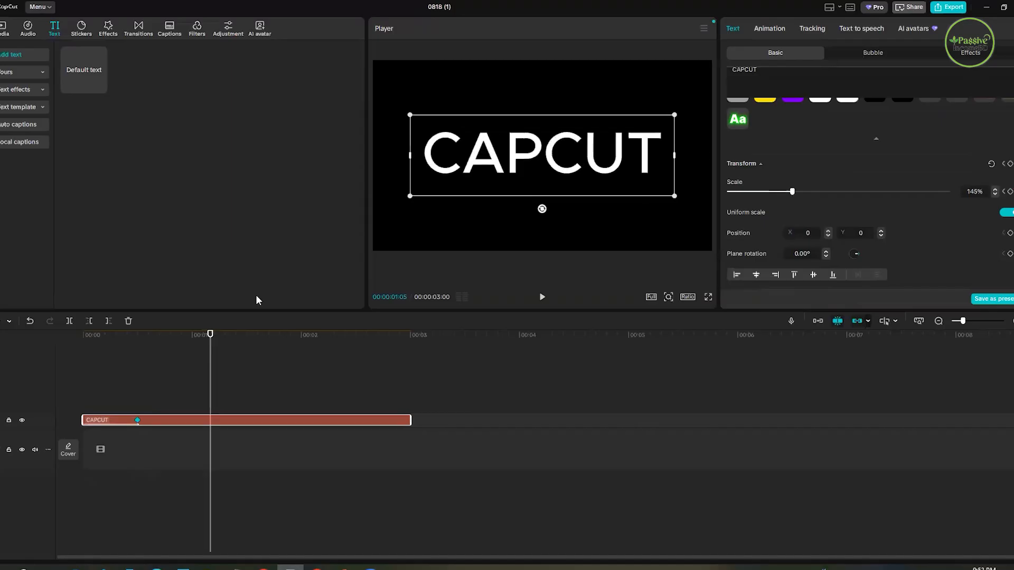
- Play the CAPCUT clip from the start to preview the Typewriter animation followed by the scale keyframes
click(72, 369)
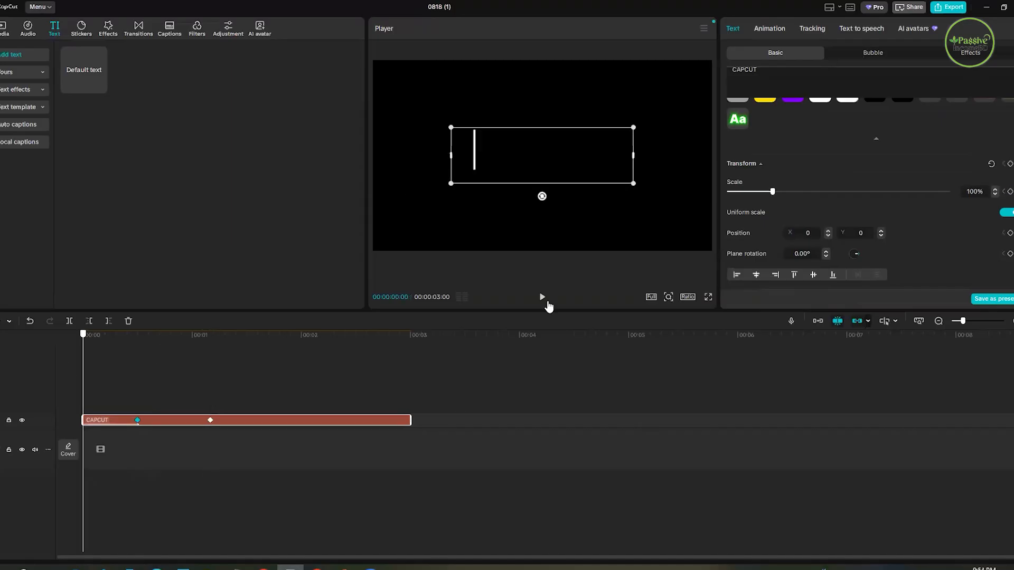
click(542, 297)
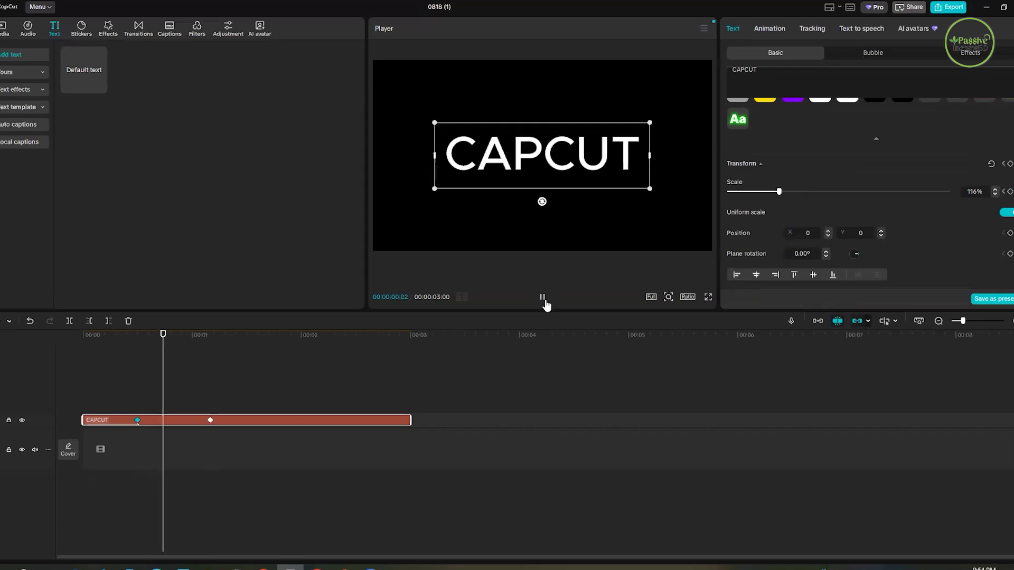
click(543, 297)
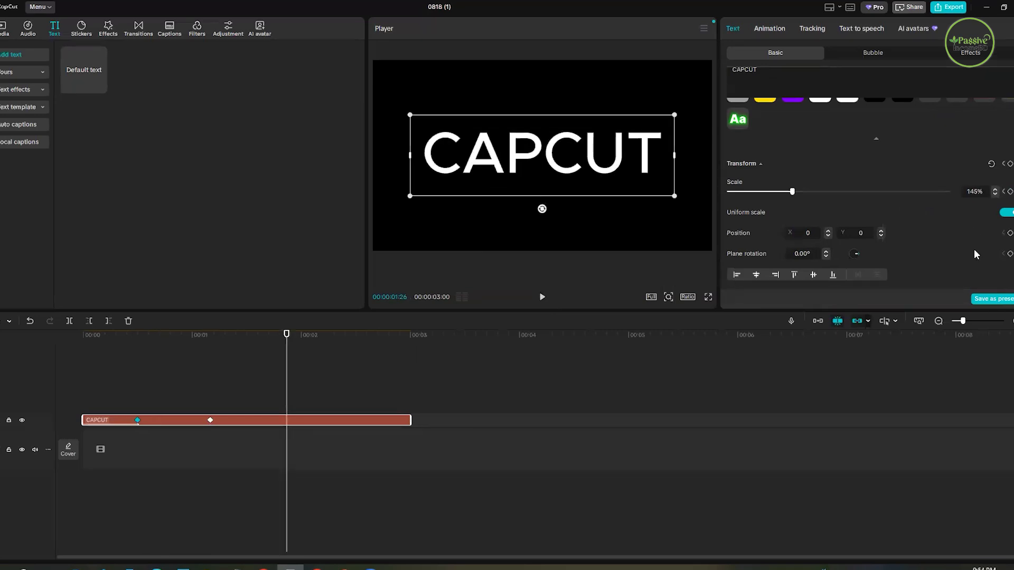
- Add a Position keyframe at 00:00:01:26 and move the CAPCUT text straight up to about Y 429
scroll(975, 250, down, 1)
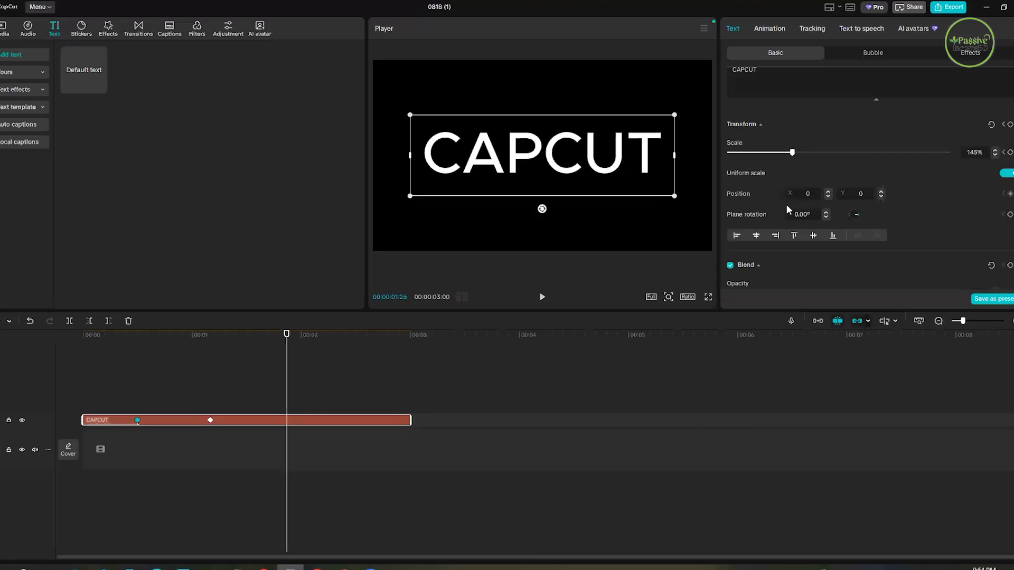
click(1010, 194)
drag(542, 130, 542, 92)
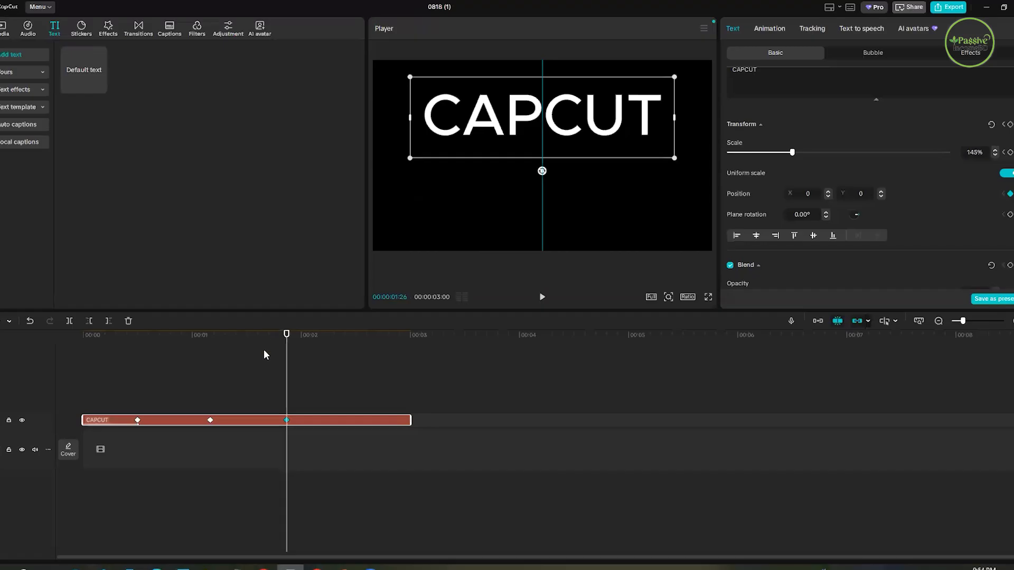
- Preview the CAPCUT text's movement from about one second in, ending with the playhead at 00:00:02:12
click(200, 370)
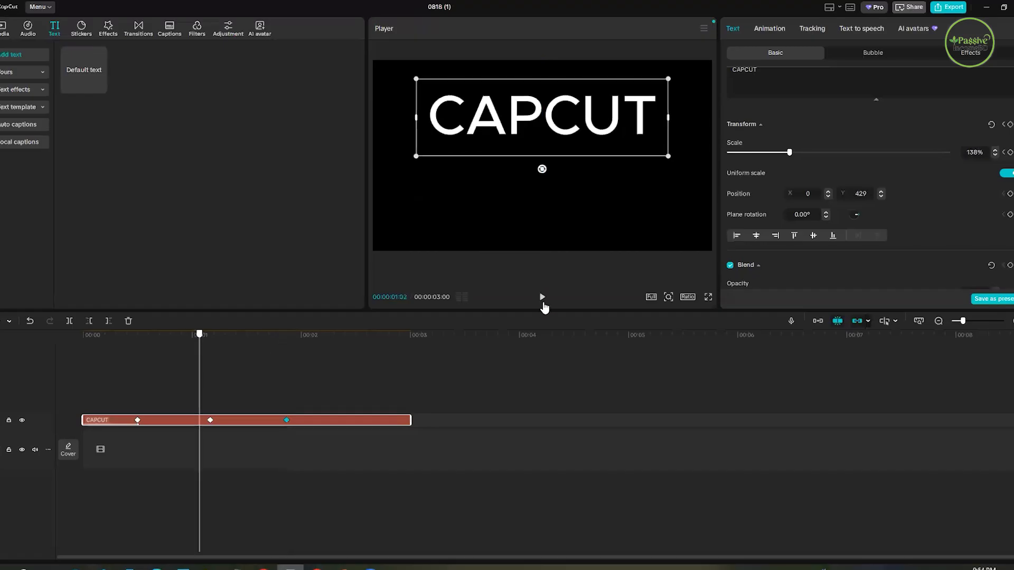
click(543, 299)
click(543, 299)
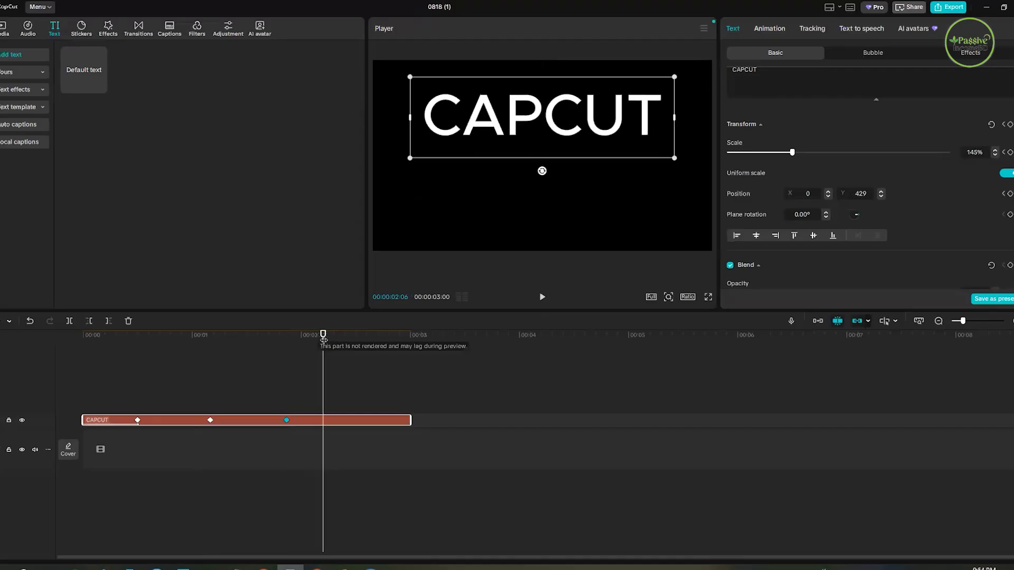
click(345, 346)
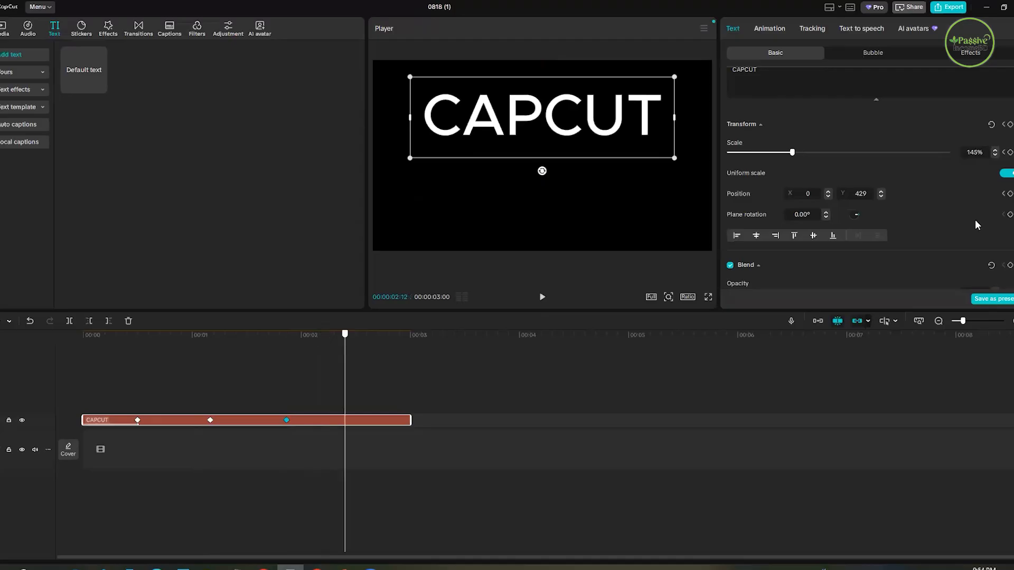
- Undo the position keyframe, the upward move and the enlarged scale keyframe on the CAPCUT text
key(ctrl+z)
key(ctrl+z)
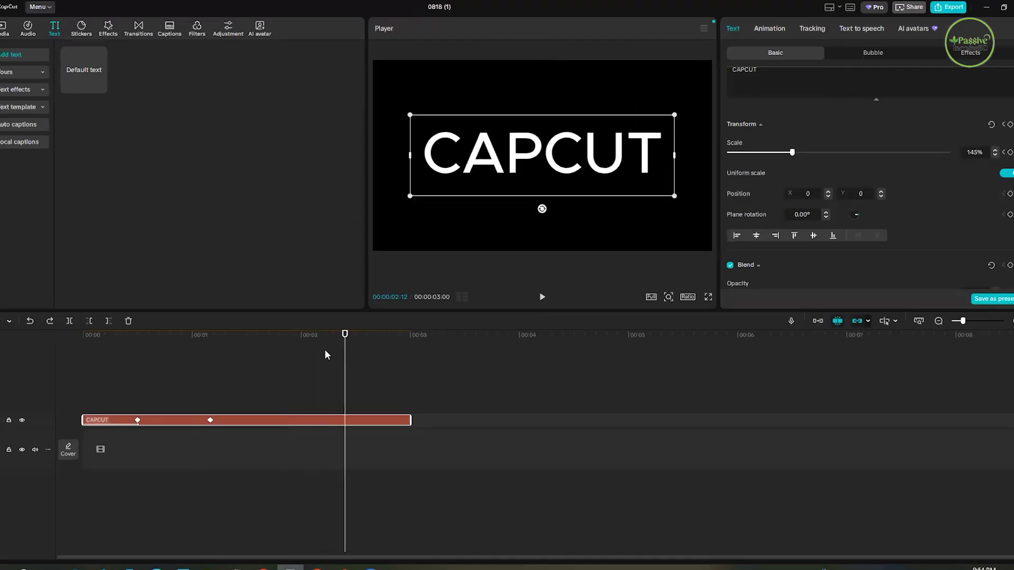
drag(344, 346, 268, 367)
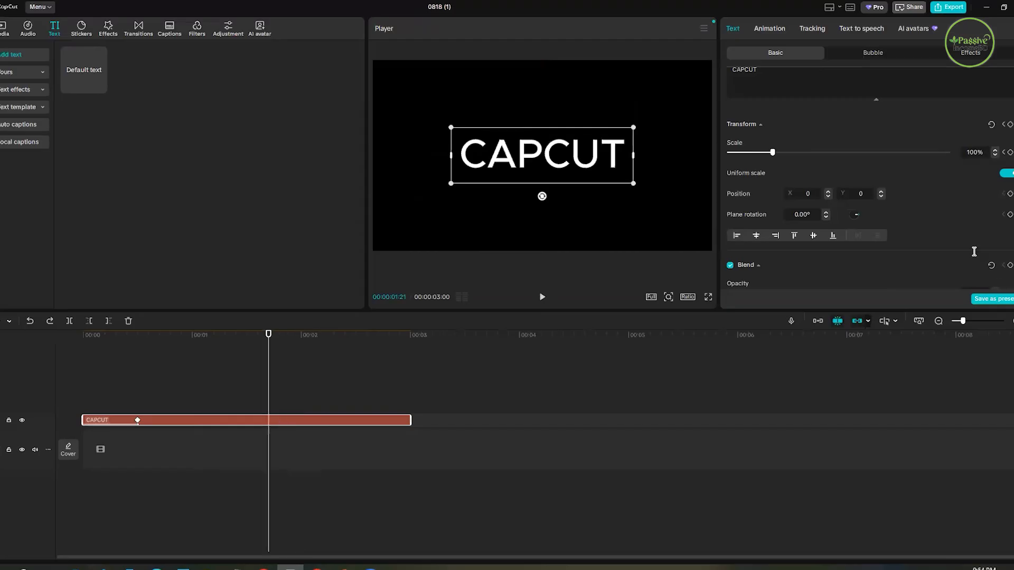
scroll(975, 252, down, 2)
scroll(959, 252, up, 3)
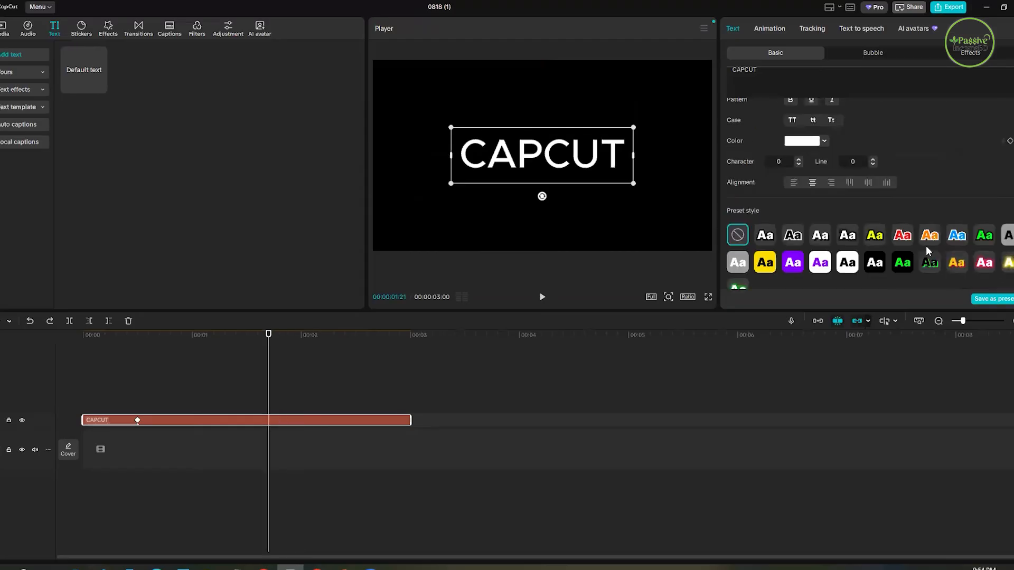
- Lower the CAPCUT text's opacity to 84% and add a Position keyframe at 00:00:01:21
scroll(926, 246, down, 3)
drag(948, 251, 913, 250)
click(1010, 152)
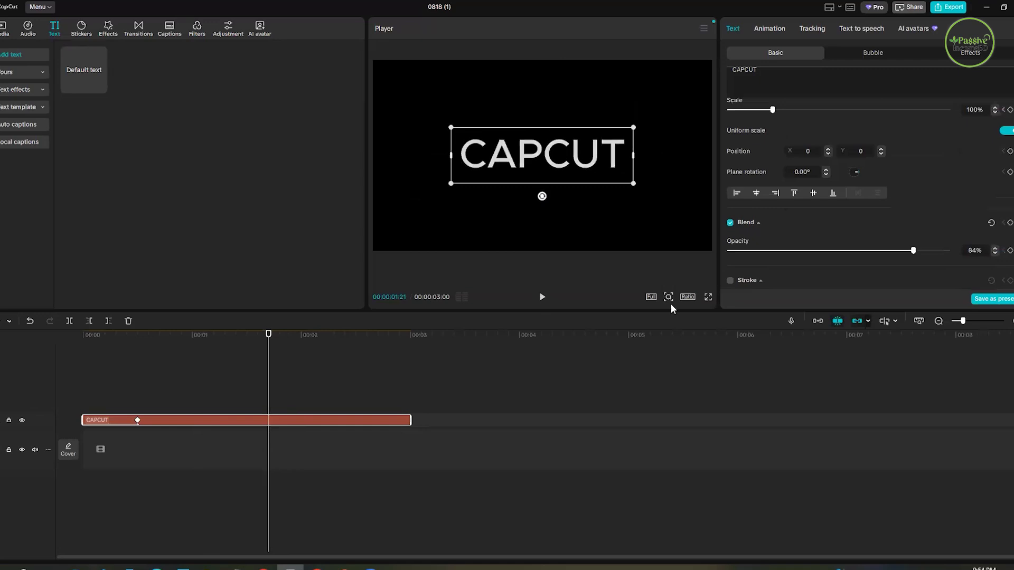
- Move the CAPCUT text up to about X -34, Y 497 at 00:00:02:10
click(338, 348)
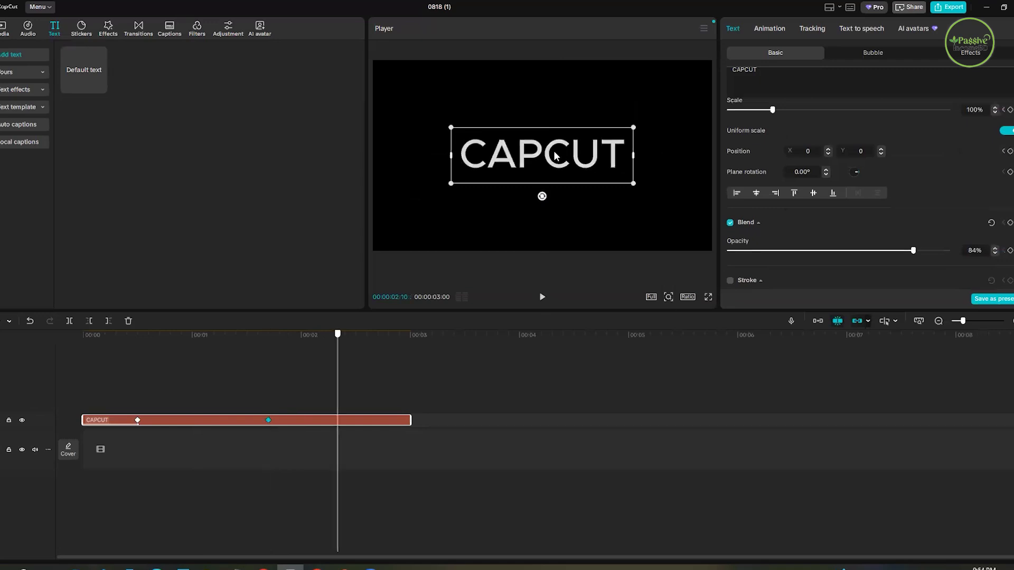
drag(551, 119, 548, 75)
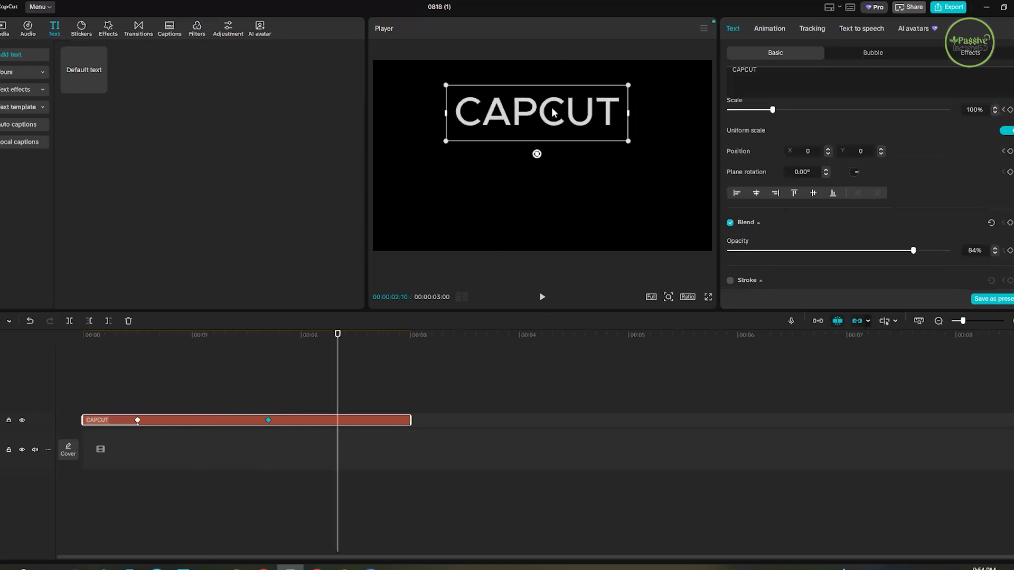
- Preview the CAPCUT text's upward move from about one and a half seconds in and delete the text clip
click(256, 361)
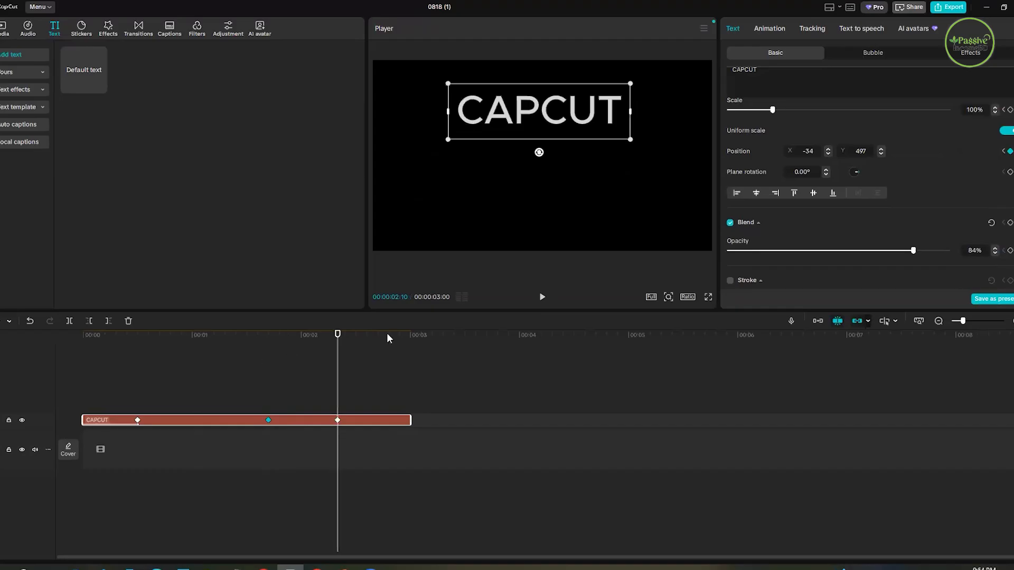
click(542, 298)
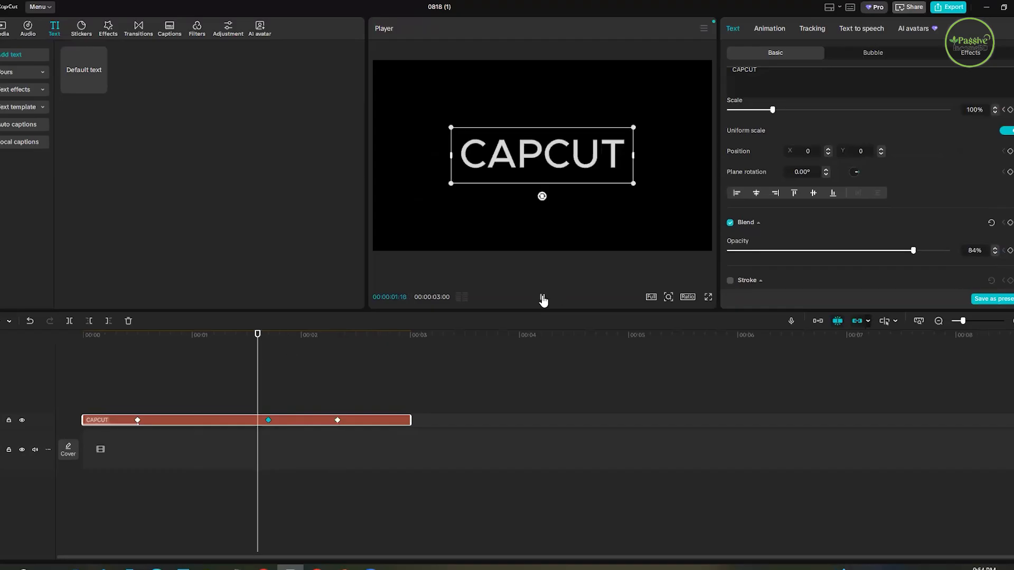
click(542, 298)
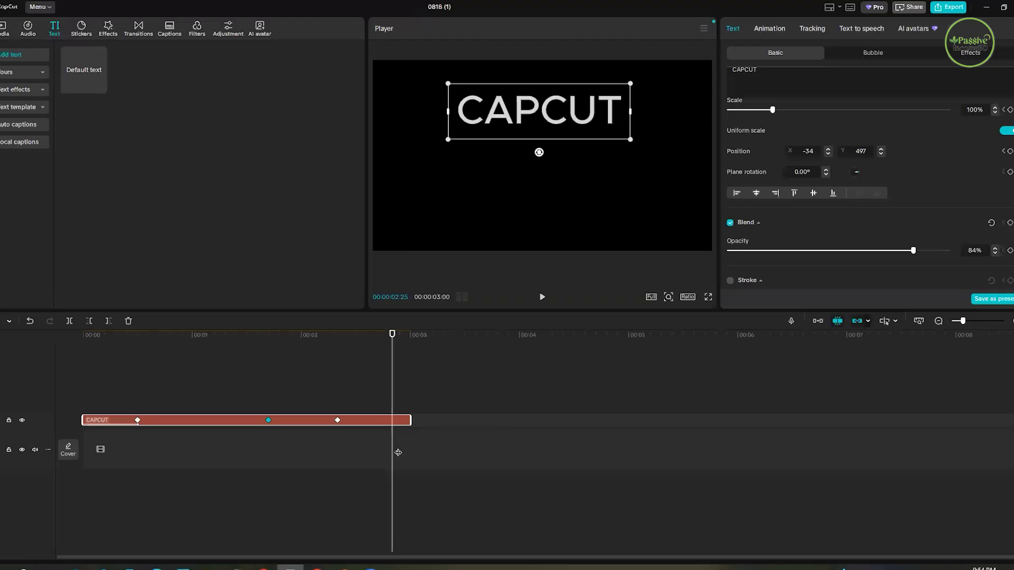
key(Delete)
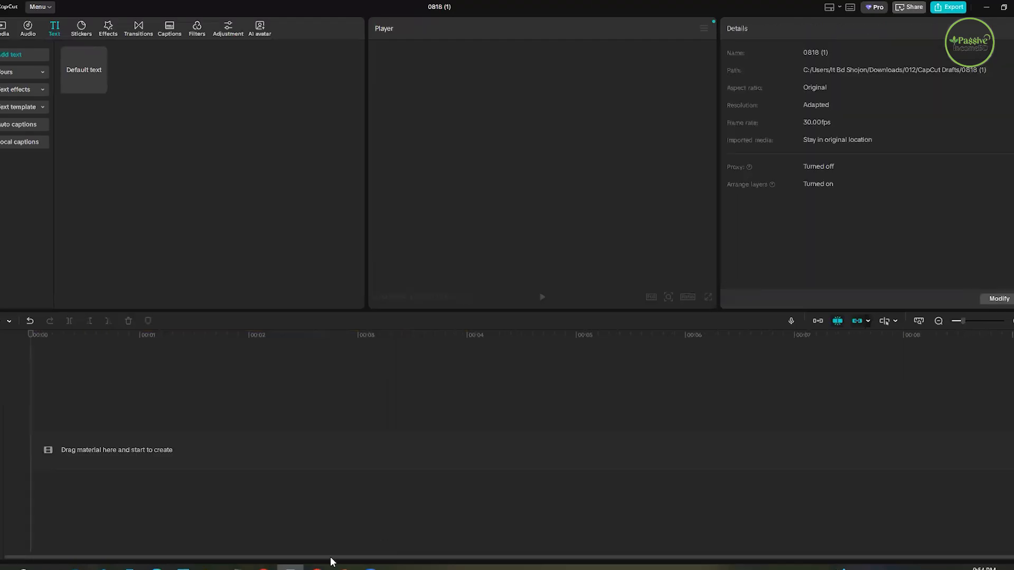
- Switch to the Day 3 PowerPoint presentation and review slide 6, the overview of keyframe, text and image/video animation tools
click(344, 568)
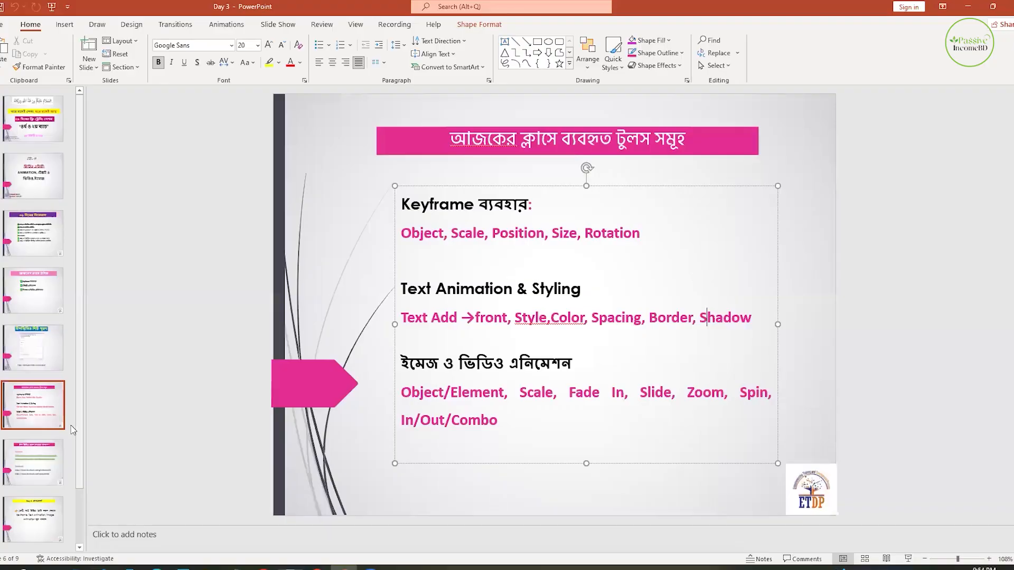
click(654, 345)
click(98, 411)
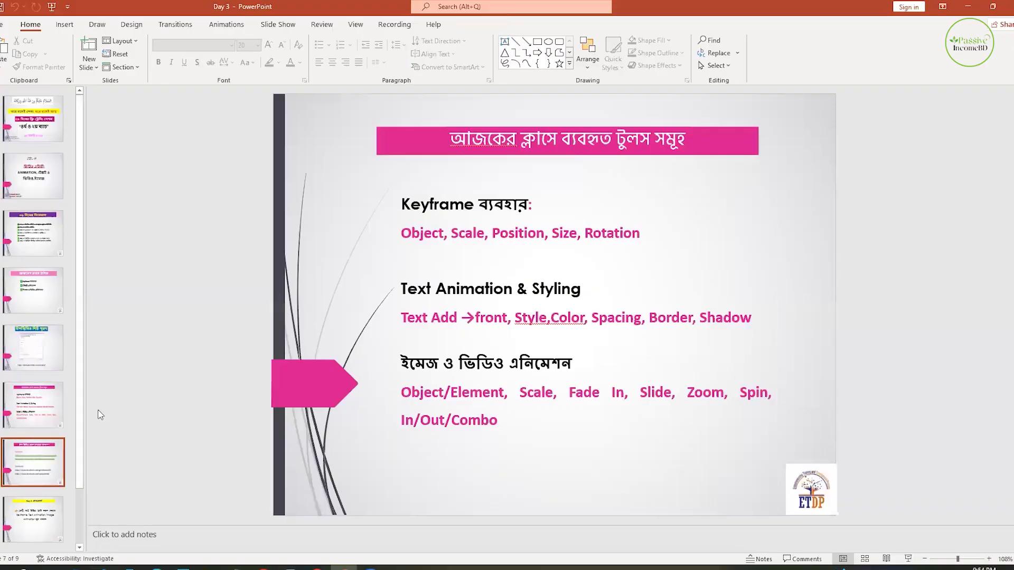
scroll(99, 411, up, 1)
click(27, 392)
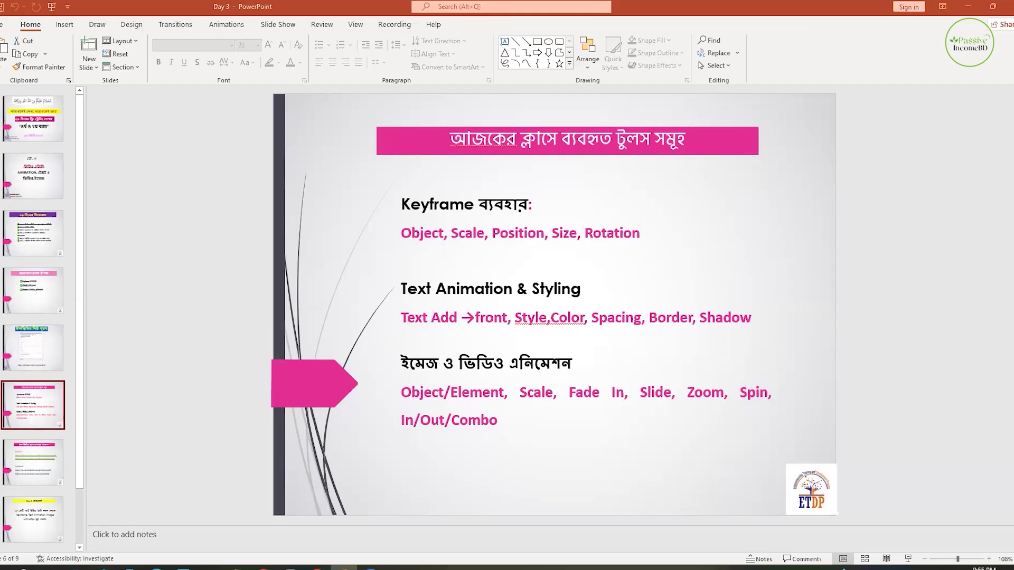
- Switch back to CapCut and add the mountain image with the horses to the timeline
key(alt+Tab)
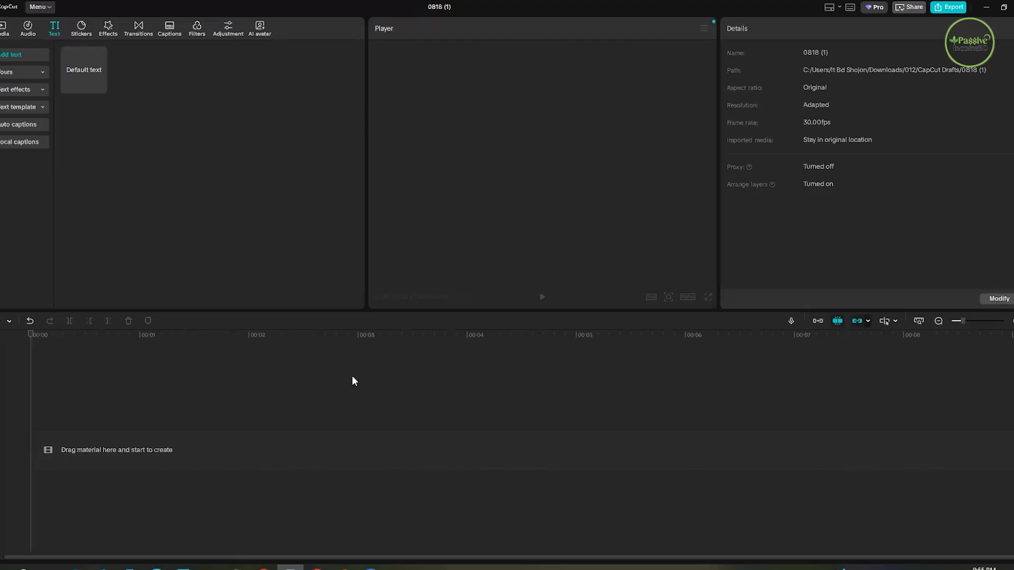
click(5, 29)
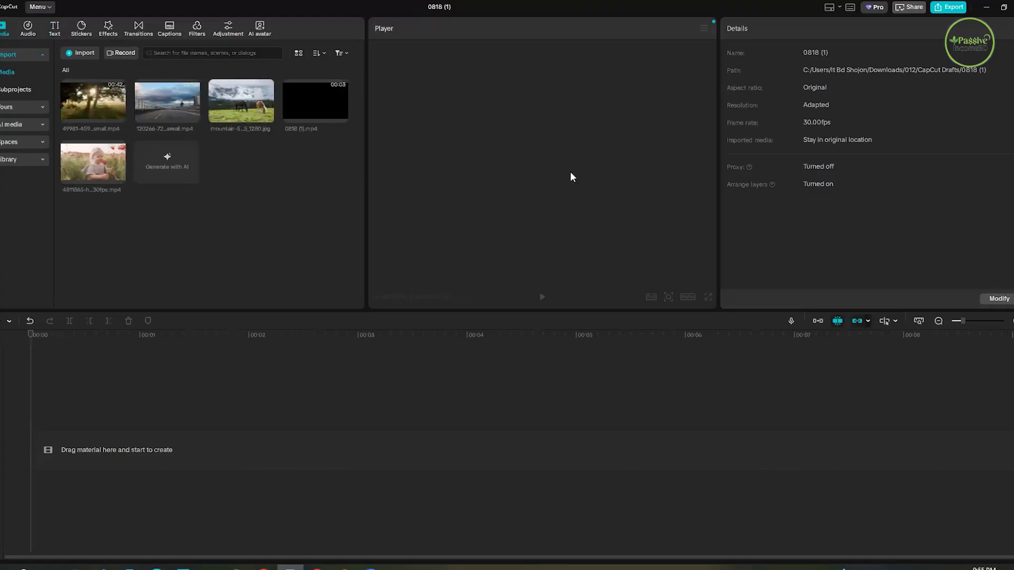
click(267, 117)
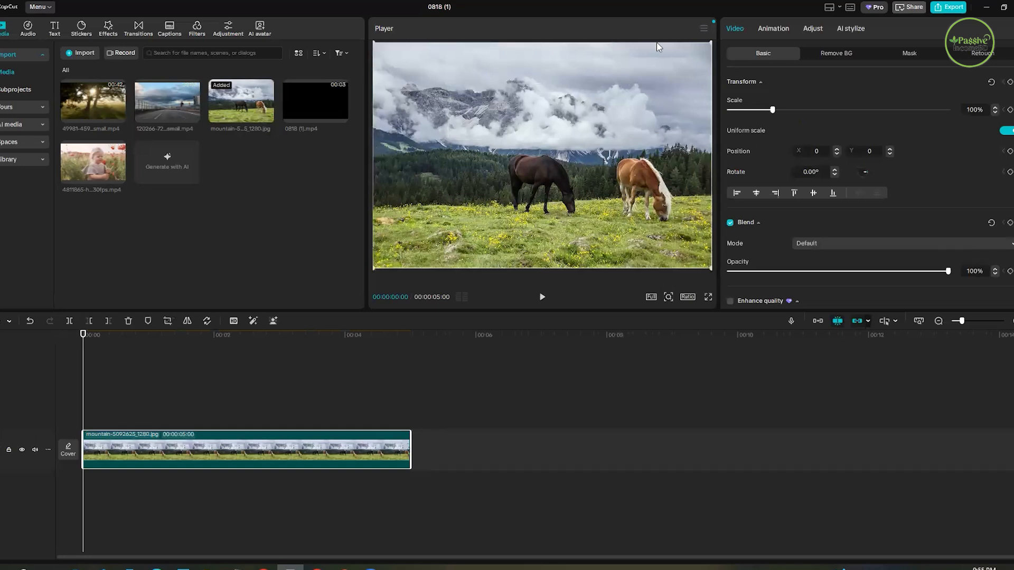
- Delete the mountain image clip, show the text options, and undo the deletion
drag(233, 406, 226, 456)
key(Delete)
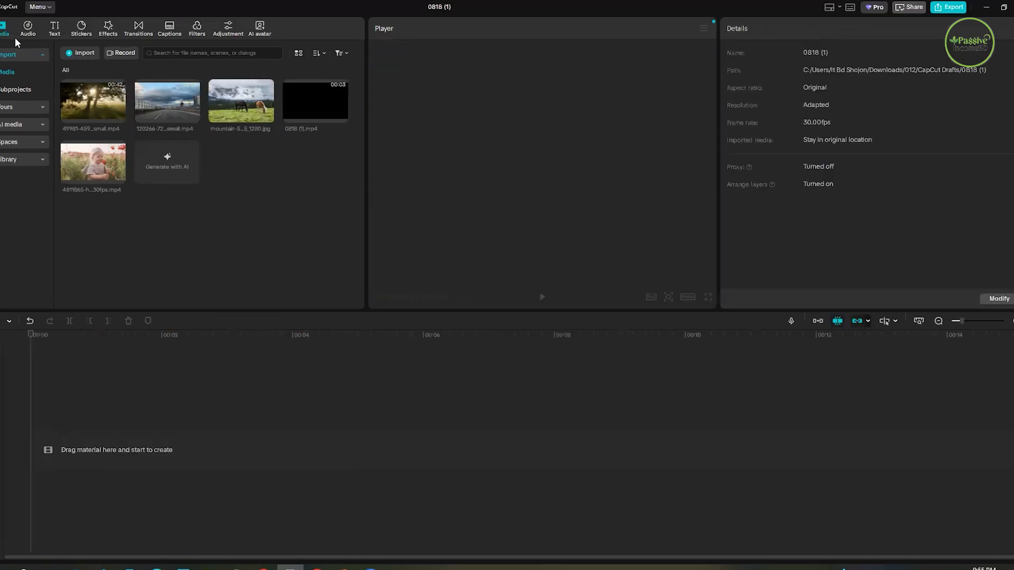
click(54, 30)
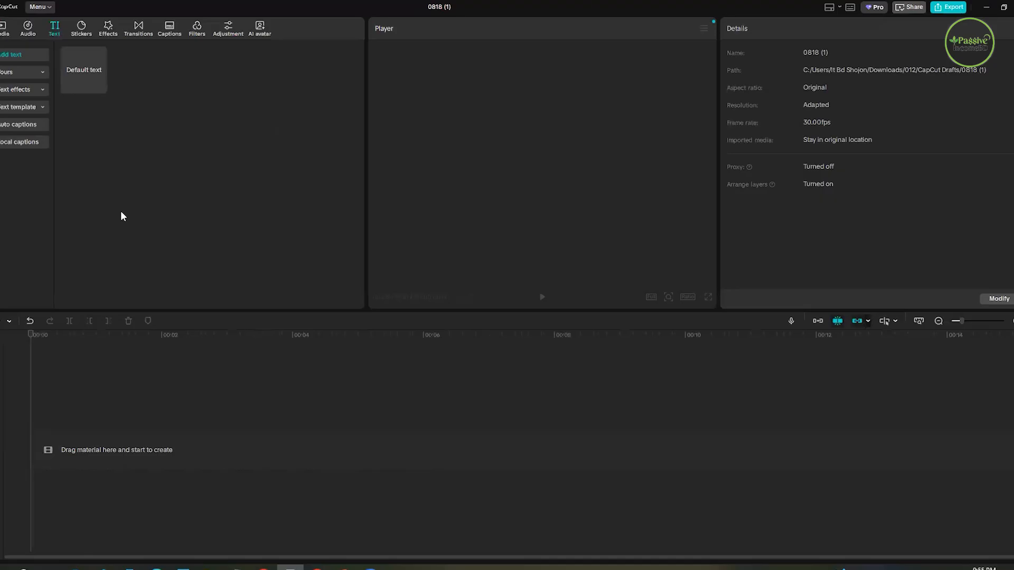
key(ctrl+z)
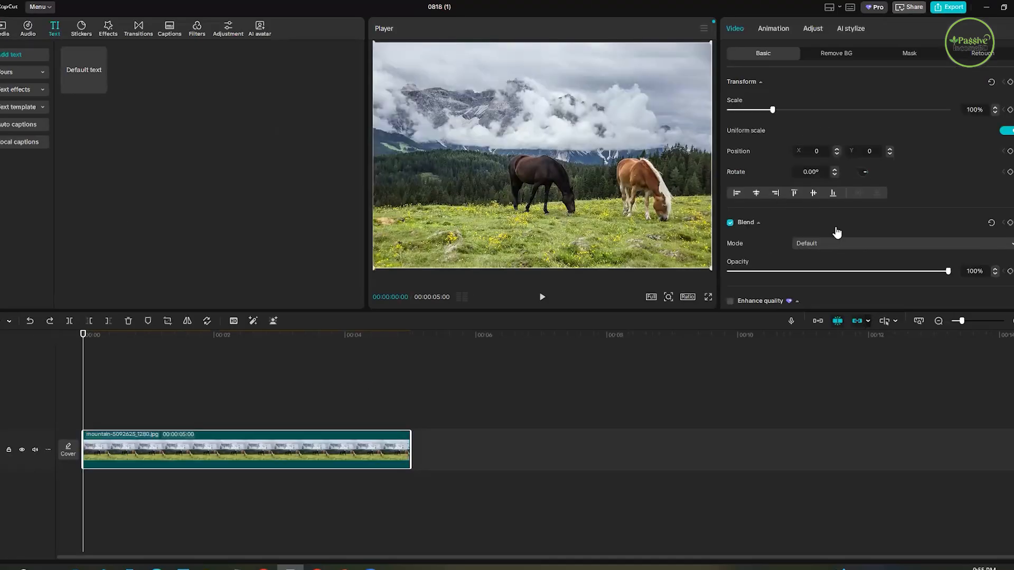
- Check the available blend modes for the mountain image and delete the clip from the timeline
click(825, 244)
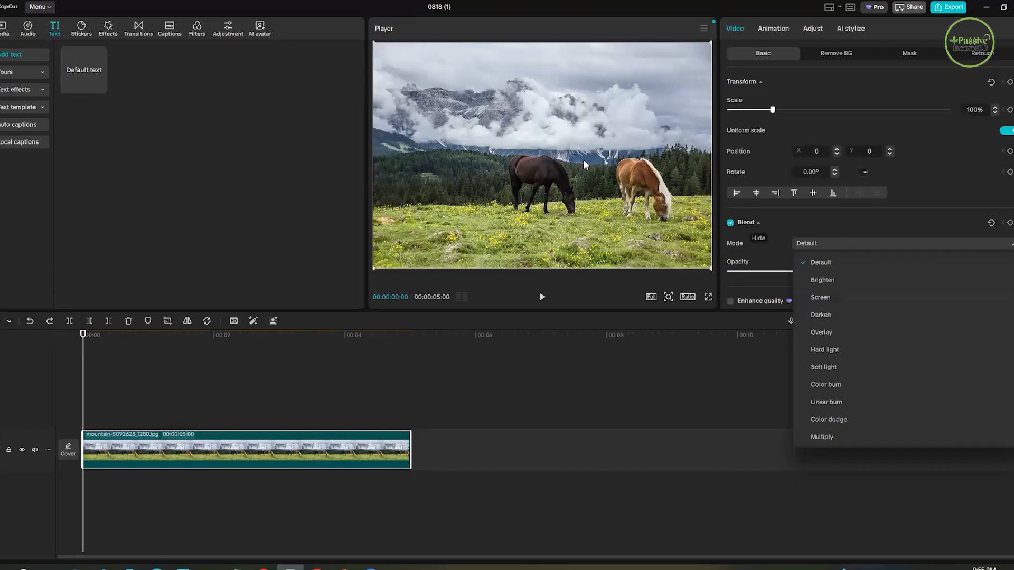
click(405, 287)
click(250, 407)
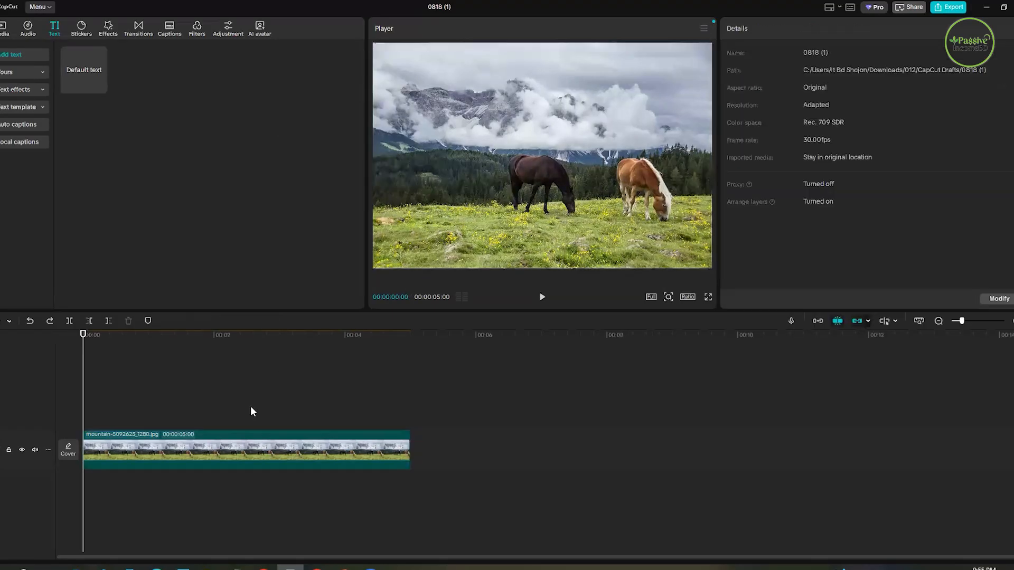
click(212, 450)
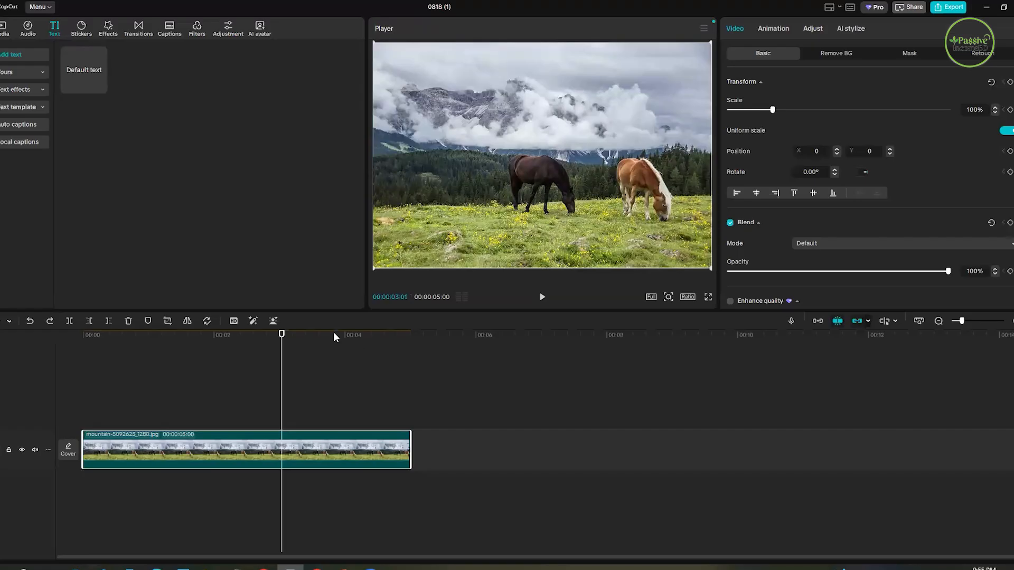
key(Delete)
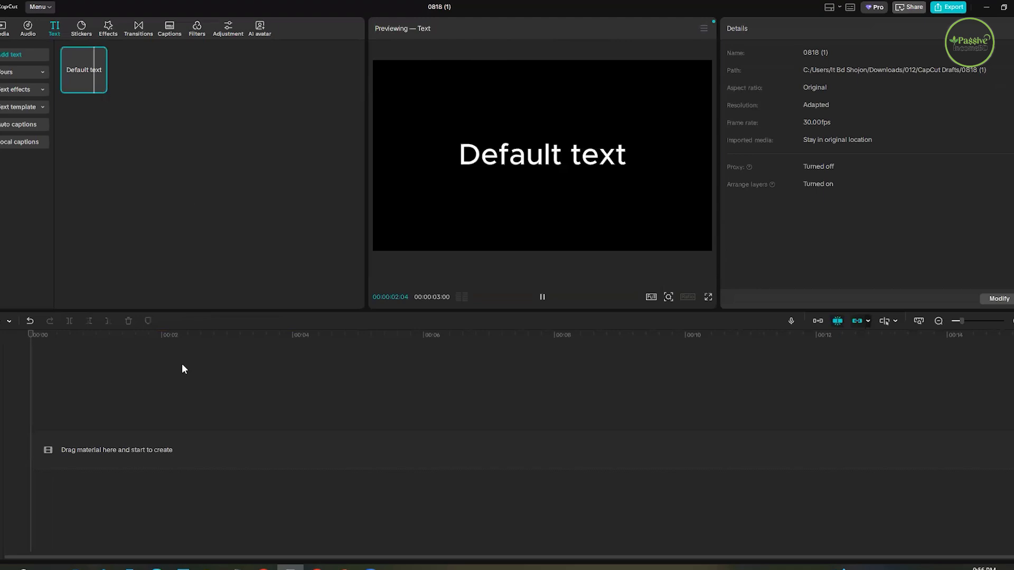
- Add a default text clip to the timeline and change its content to TRAVEL
drag(182, 365, 182, 370)
drag(768, 77, 689, 76)
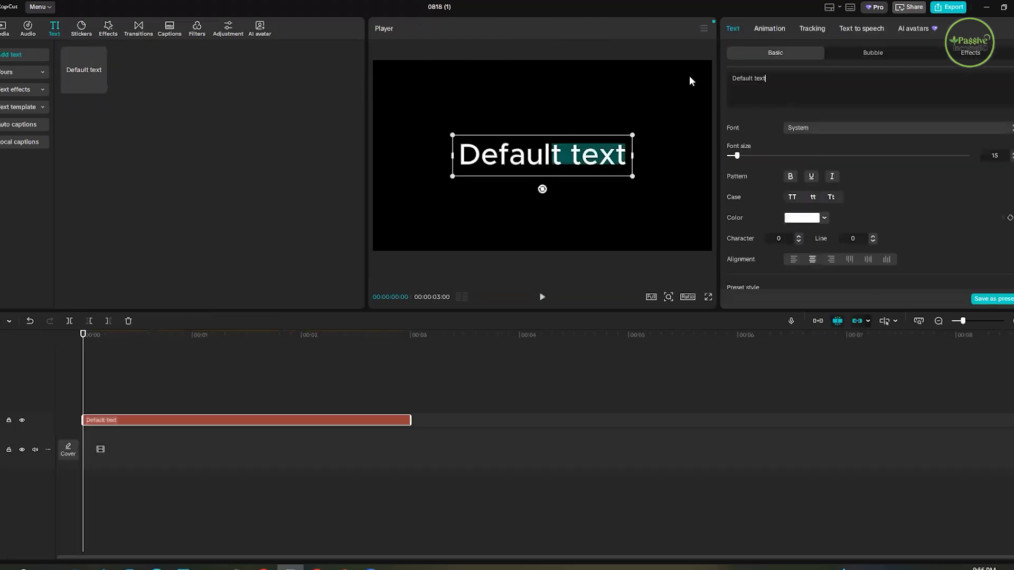
key(ctrl+a)
text(TR)
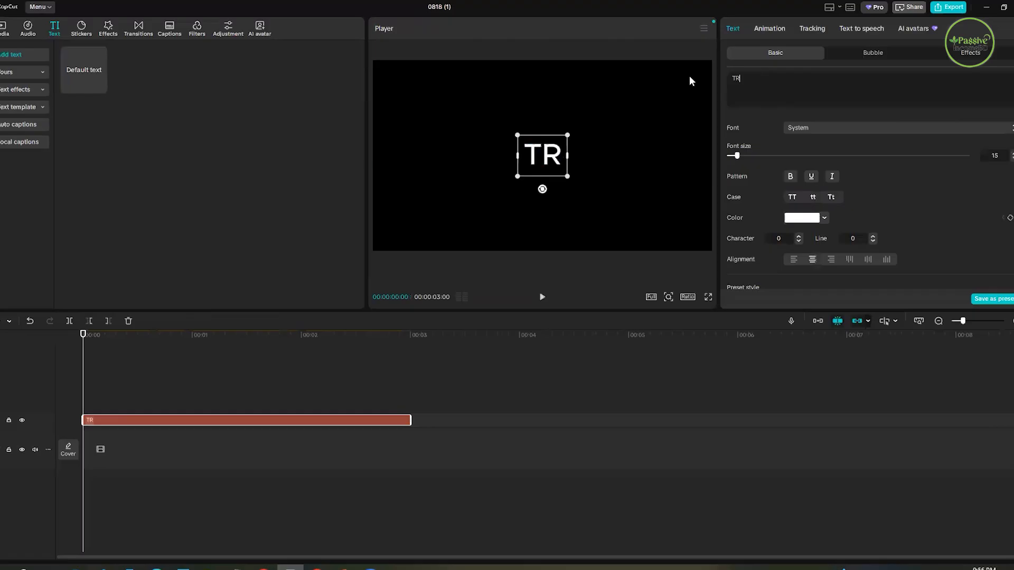
text(AVEL)
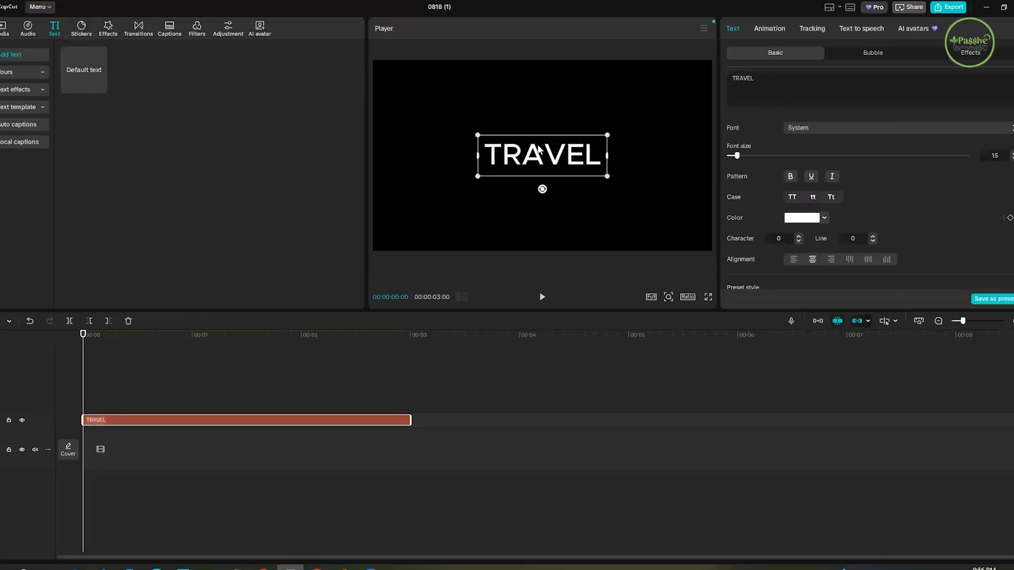
- Enlarge the TRAVEL text, set its font to Penting-CF-Heavy, and shift it slightly right to about X 43
drag(606, 177, 653, 198)
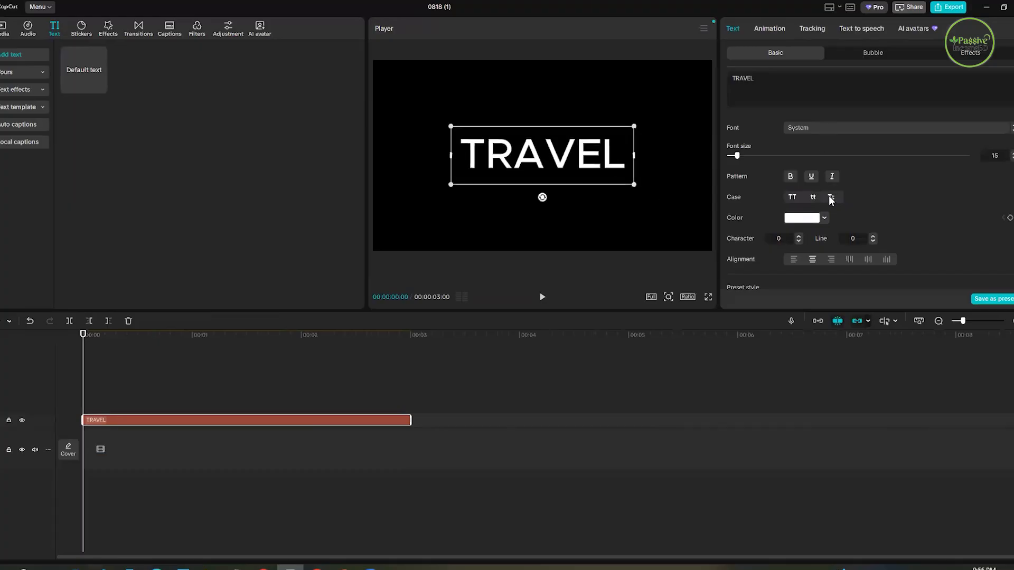
scroll(832, 194, up, 2)
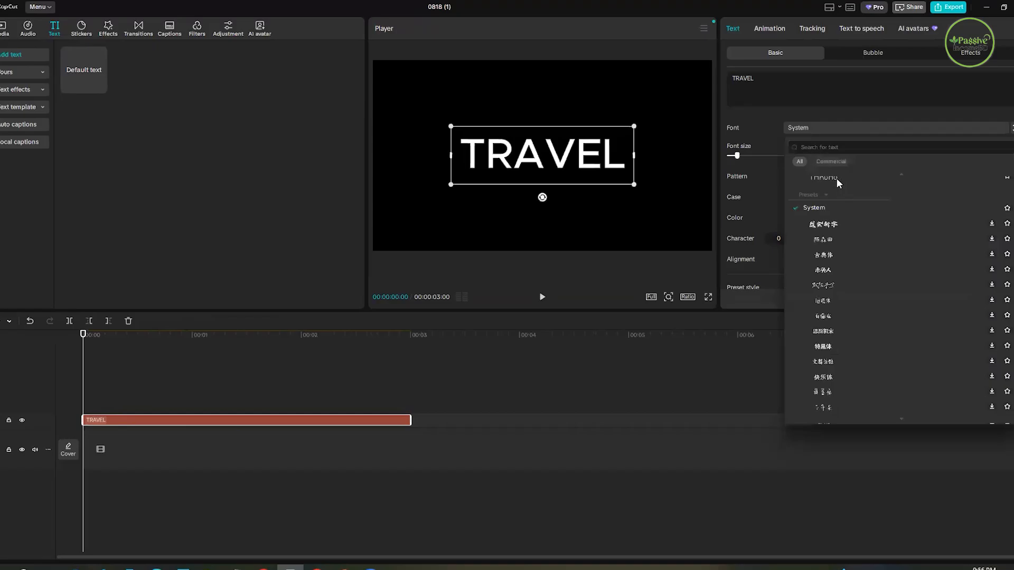
click(827, 194)
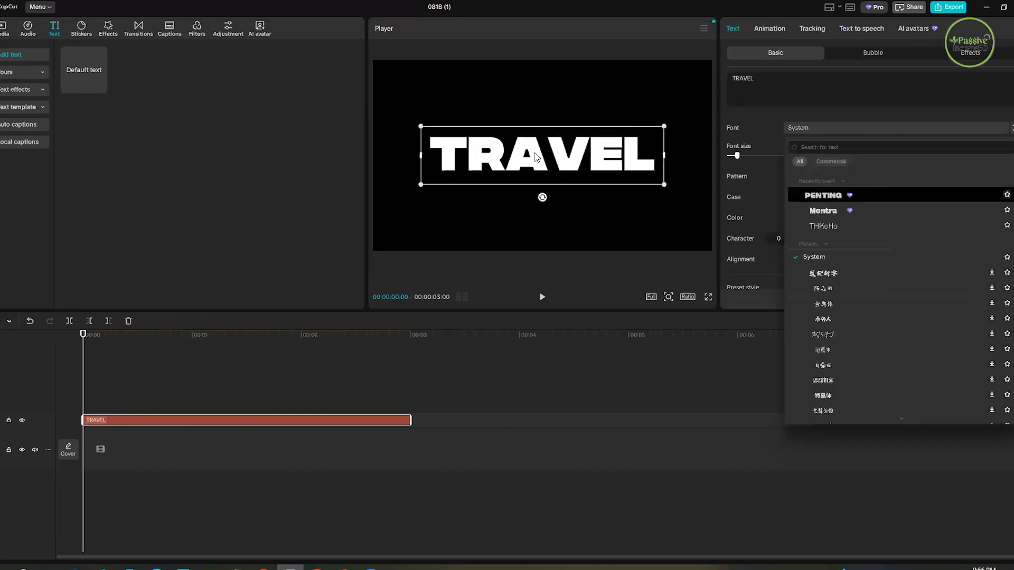
drag(538, 156, 559, 157)
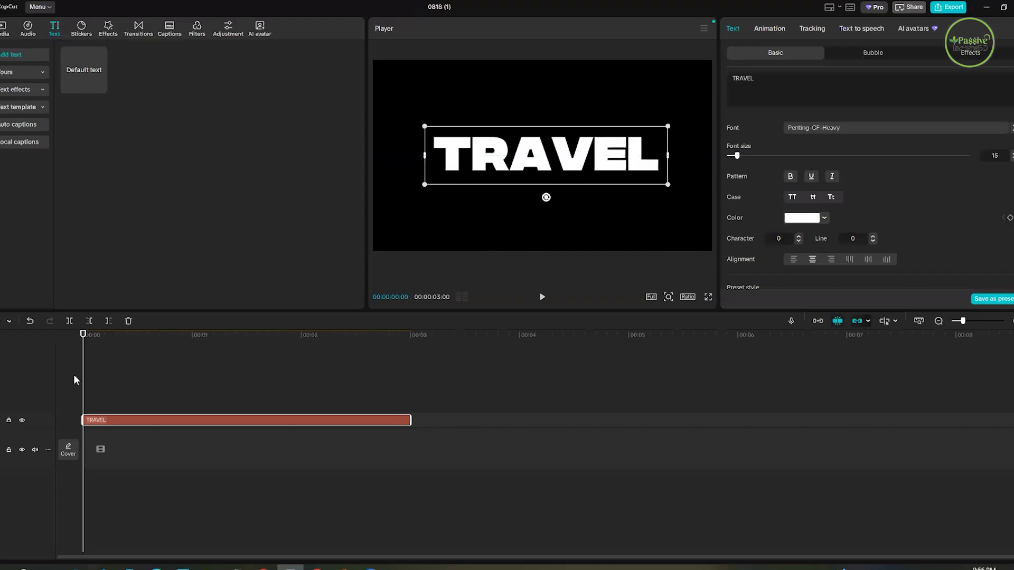
- Enlarge the TRAVEL text to about 183% scale at the start of the clip
click(405, 375)
key(Home)
drag(83, 343, 71, 349)
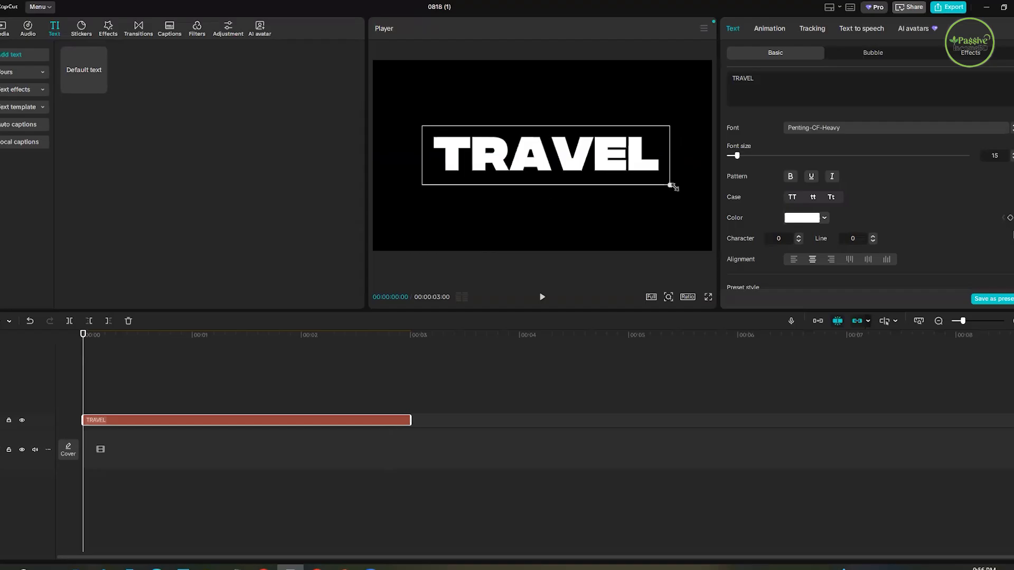
drag(669, 185, 800, 229)
drag(715, 231, 703, 227)
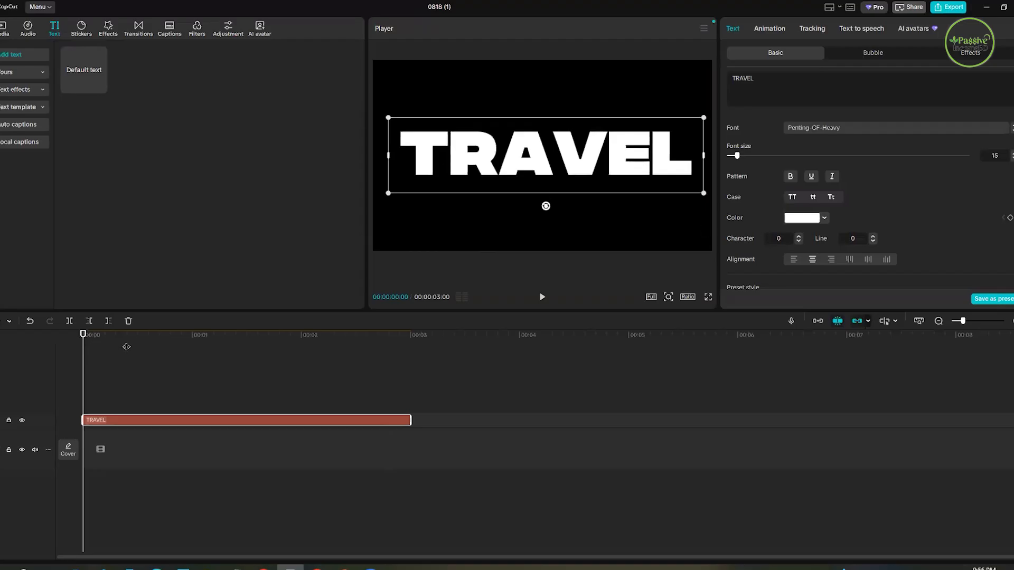
- Add a Scale keyframe to the TRAVEL text at 00:00:00:00
click(105, 363)
click(74, 362)
scroll(983, 237, down, 3)
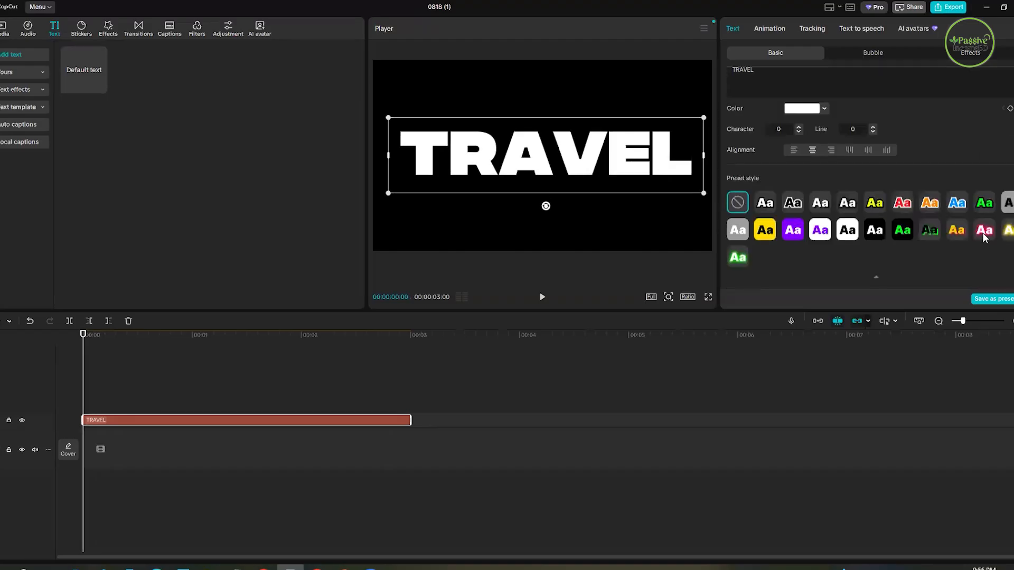
scroll(983, 233, down, 5)
scroll(962, 242, up, 5)
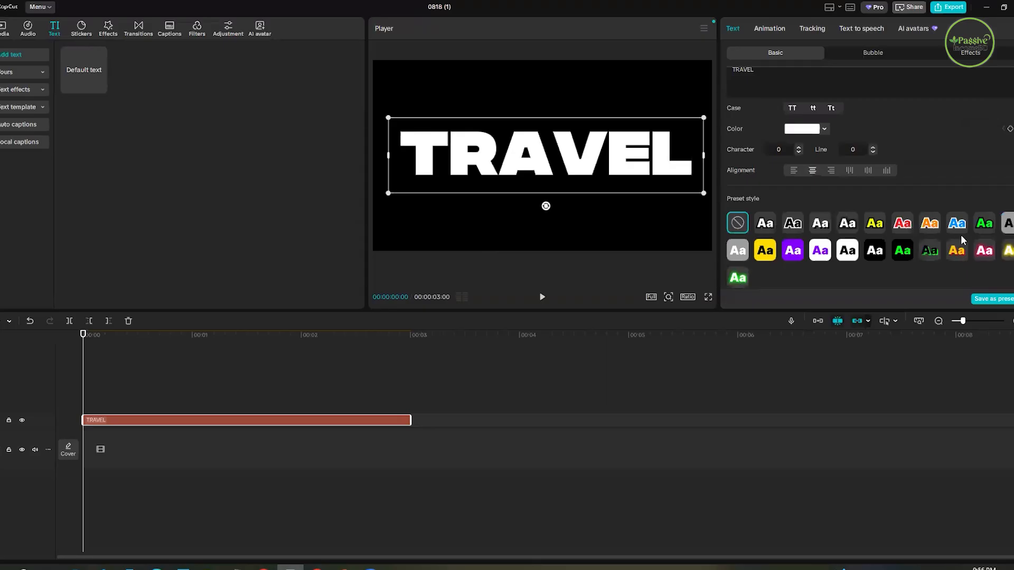
scroll(960, 217, down, 5)
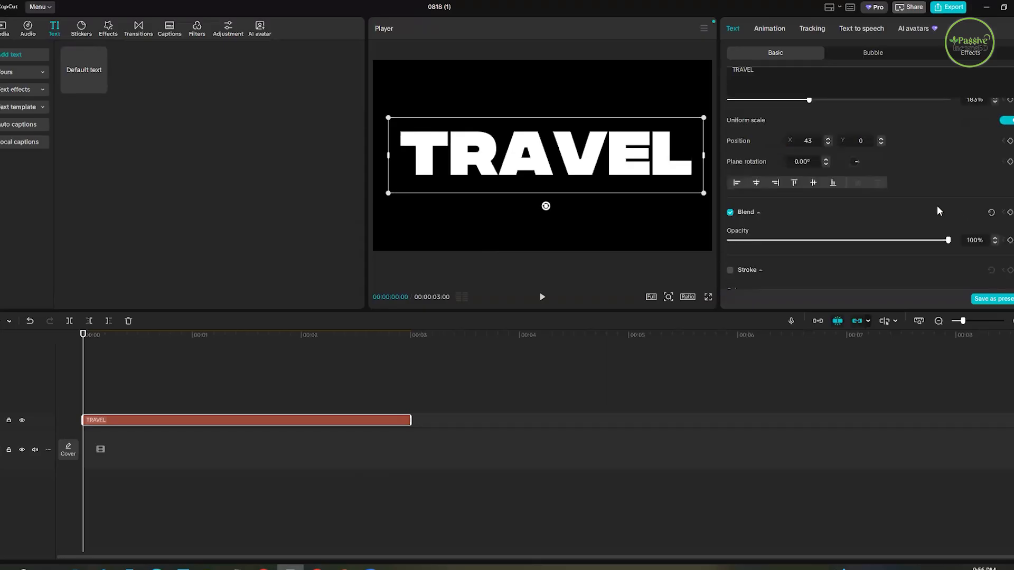
scroll(934, 211, down, 2)
scroll(921, 216, up, 3)
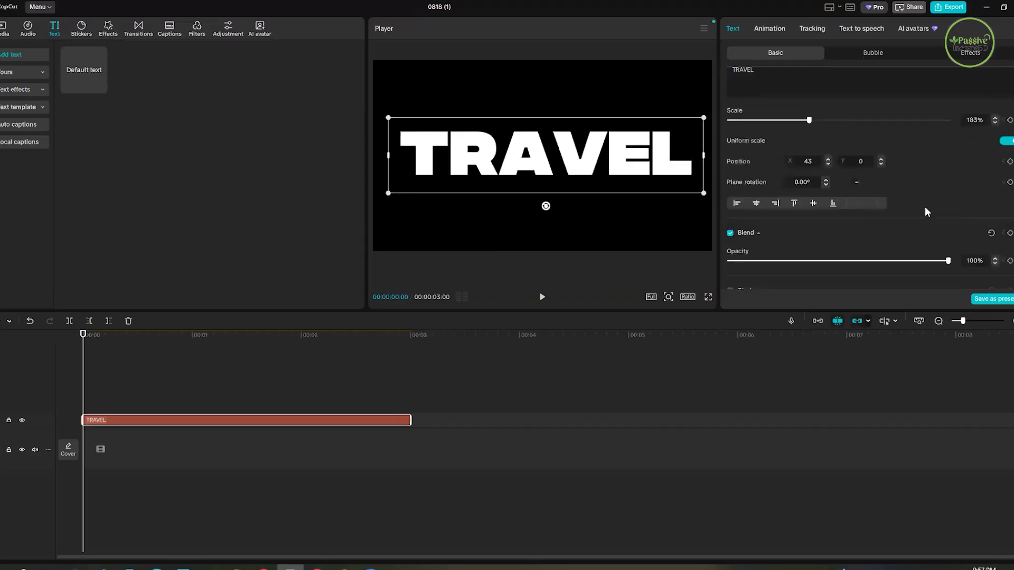
scroll(927, 214, up, 1)
scroll(930, 231, up, 2)
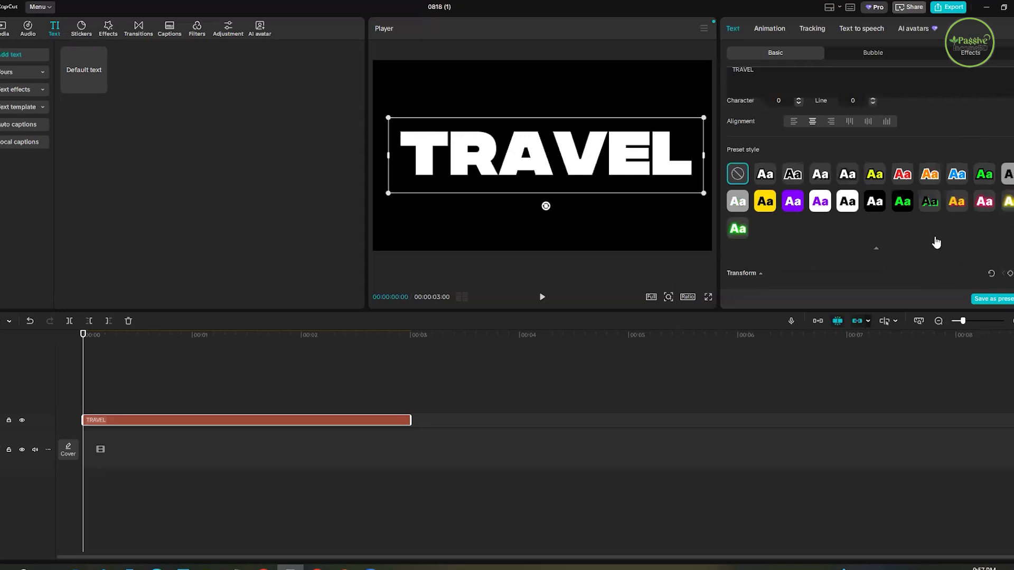
scroll(934, 242, down, 1)
click(1010, 263)
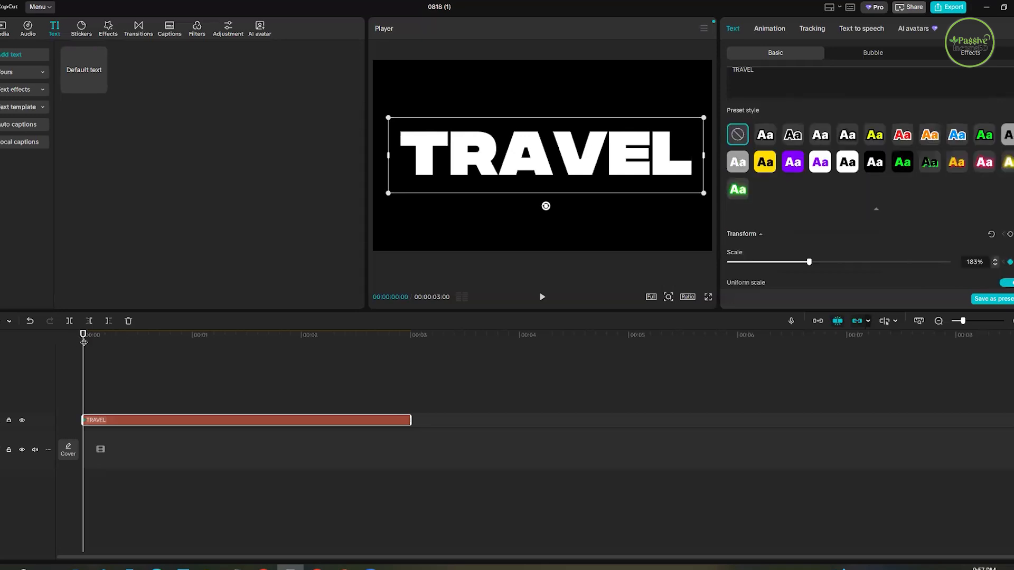
- Set the TRAVEL text's scale to 1000% at 00:00:00:25, adding a second Scale keyframe
click(174, 350)
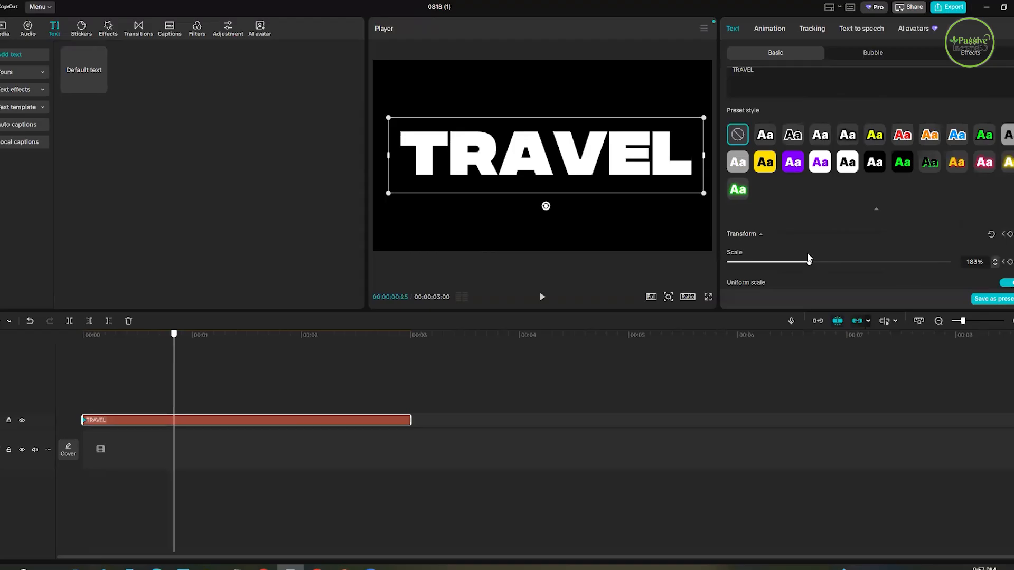
drag(809, 261, 952, 273)
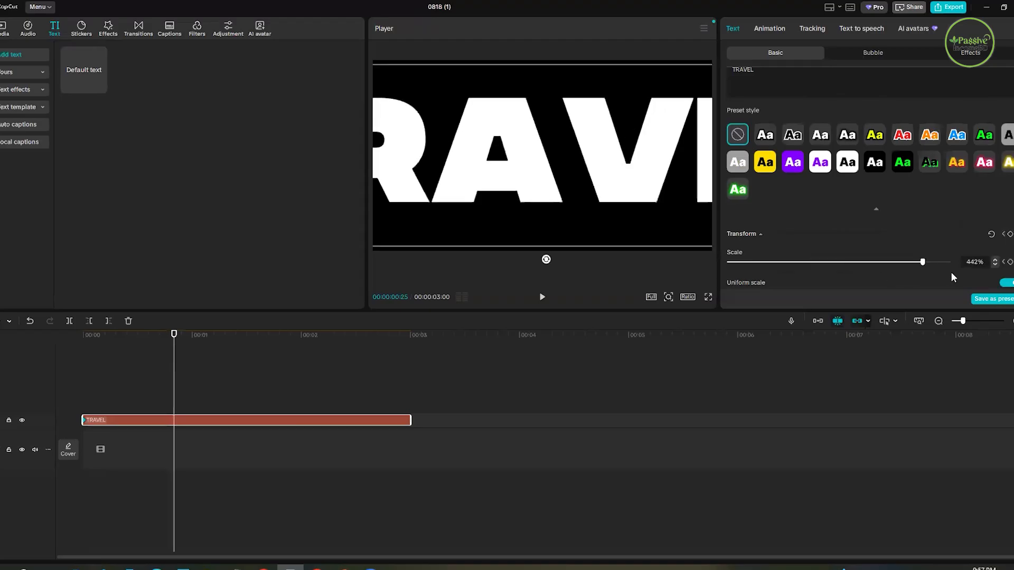
click(995, 259)
click(996, 261)
click(995, 260)
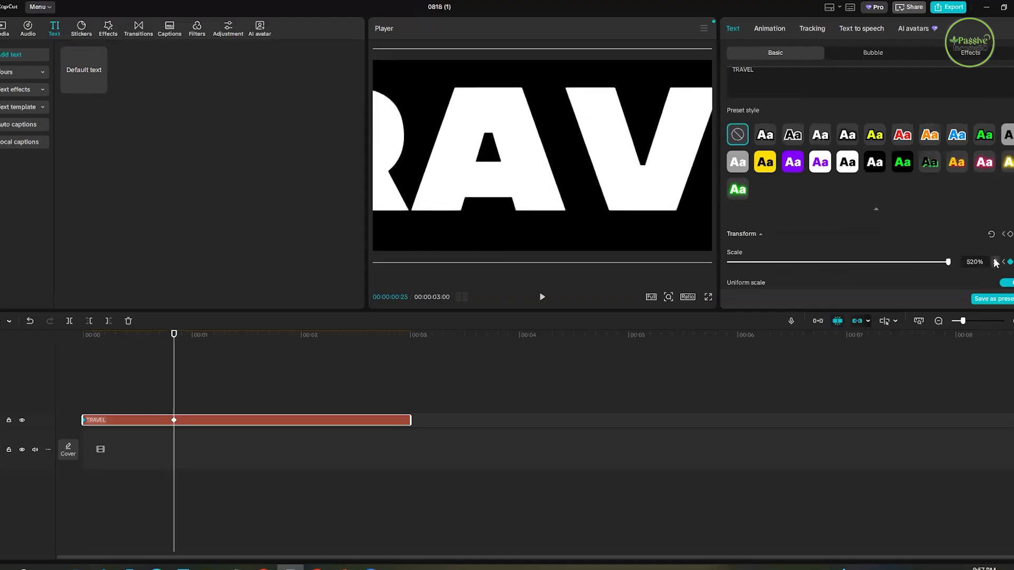
click(995, 261)
click(995, 261)
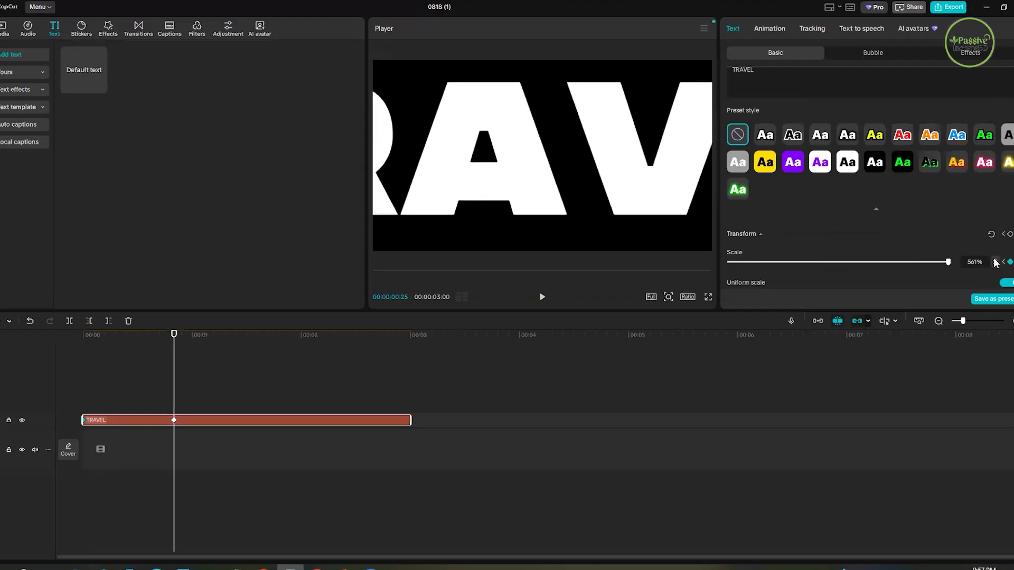
click(996, 261)
click(995, 261)
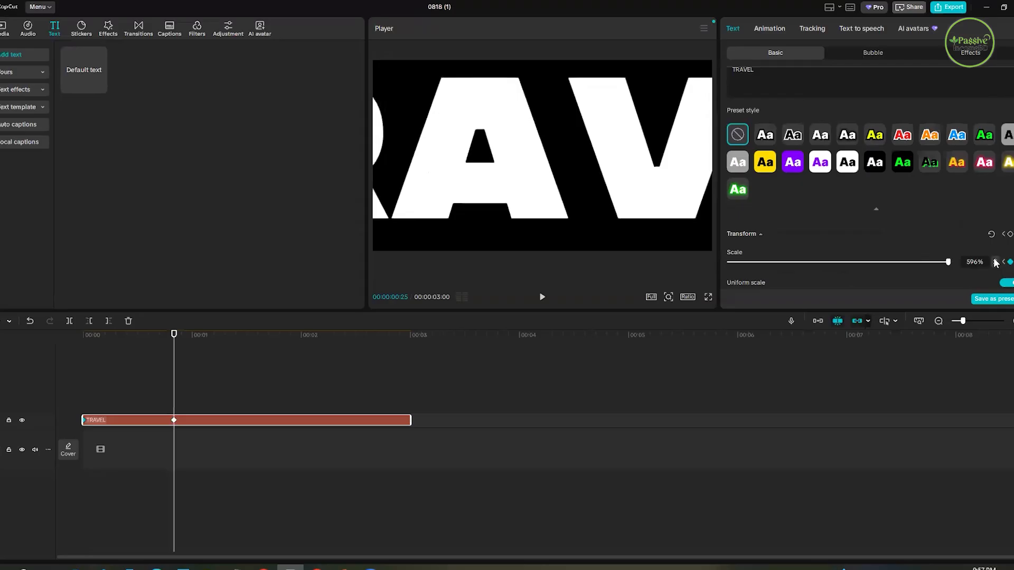
click(995, 261)
click(995, 261)
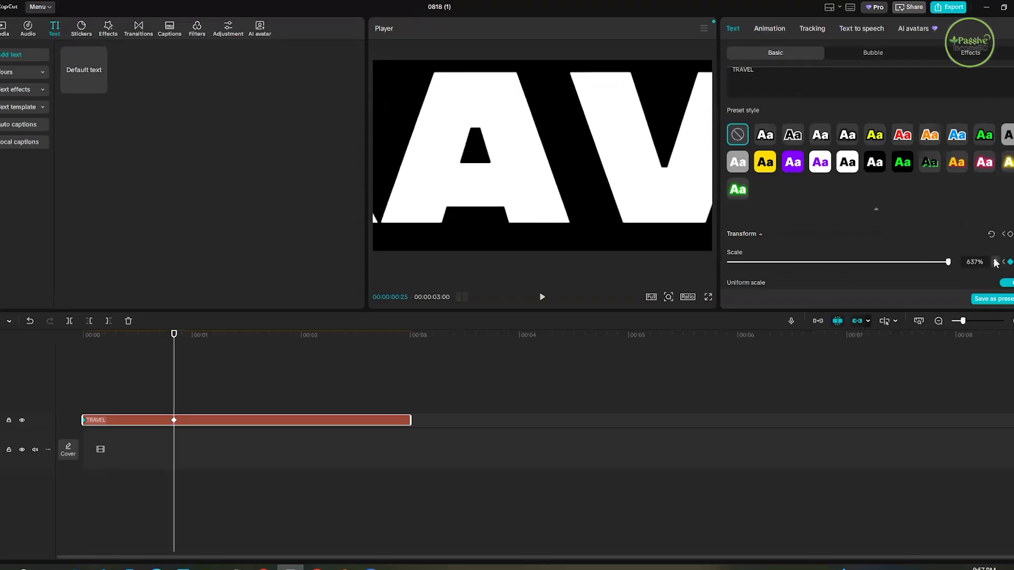
click(995, 261)
click(995, 261)
click(995, 260)
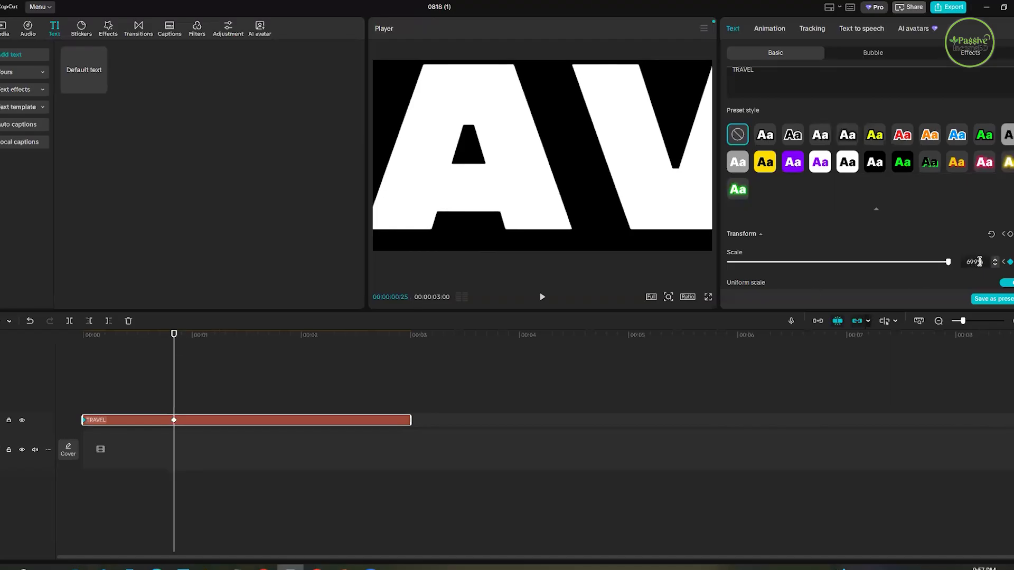
text(1000)
- Play back the TRAVEL text's zoom animation several times from the start of the timeline
click(415, 337)
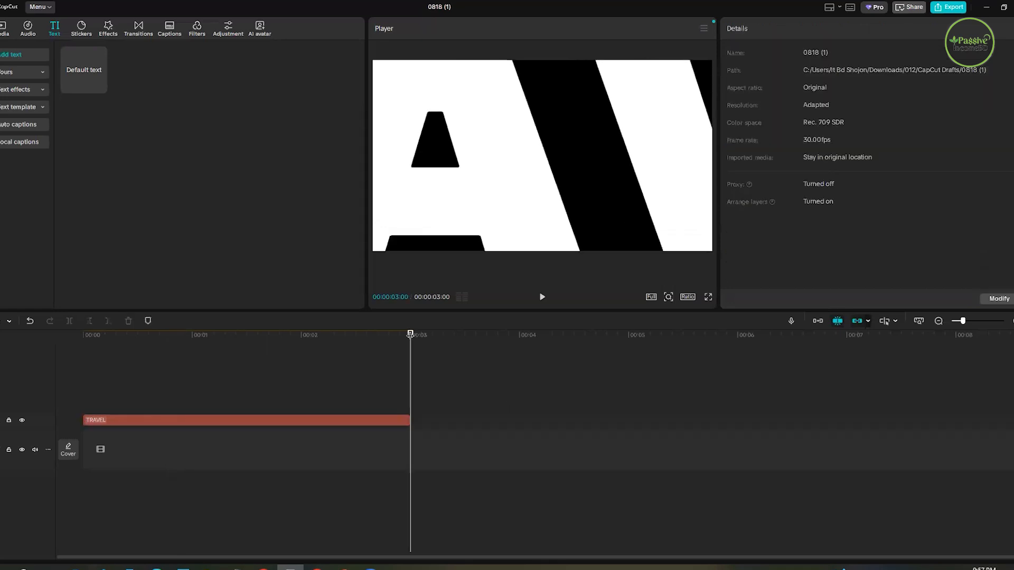
click(99, 389)
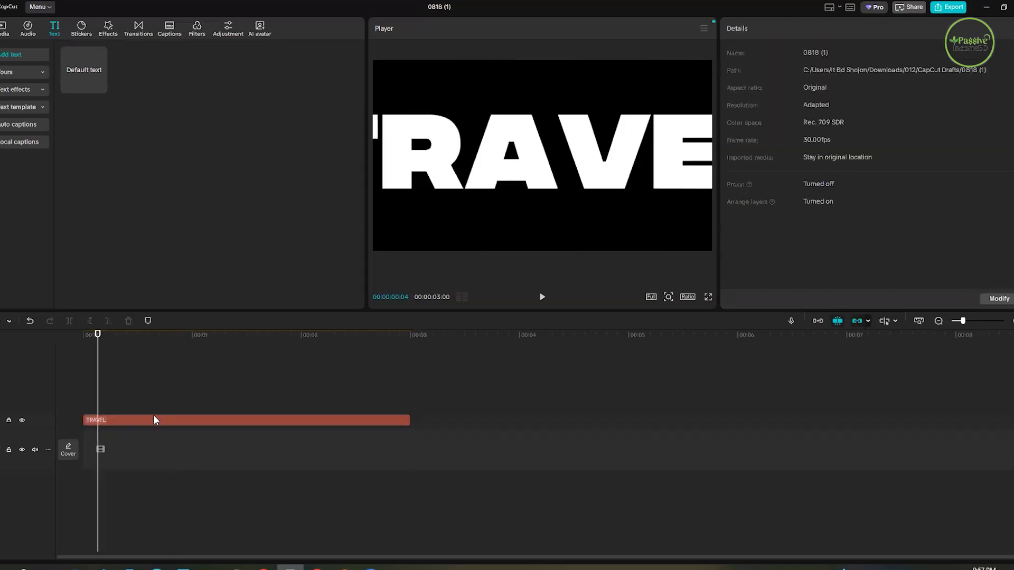
click(155, 420)
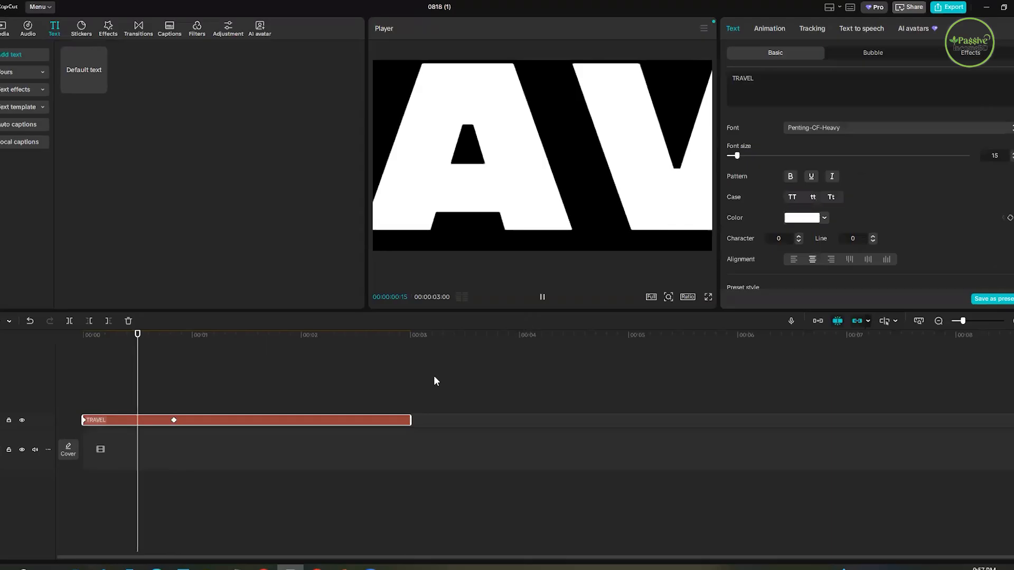
click(219, 335)
click(62, 371)
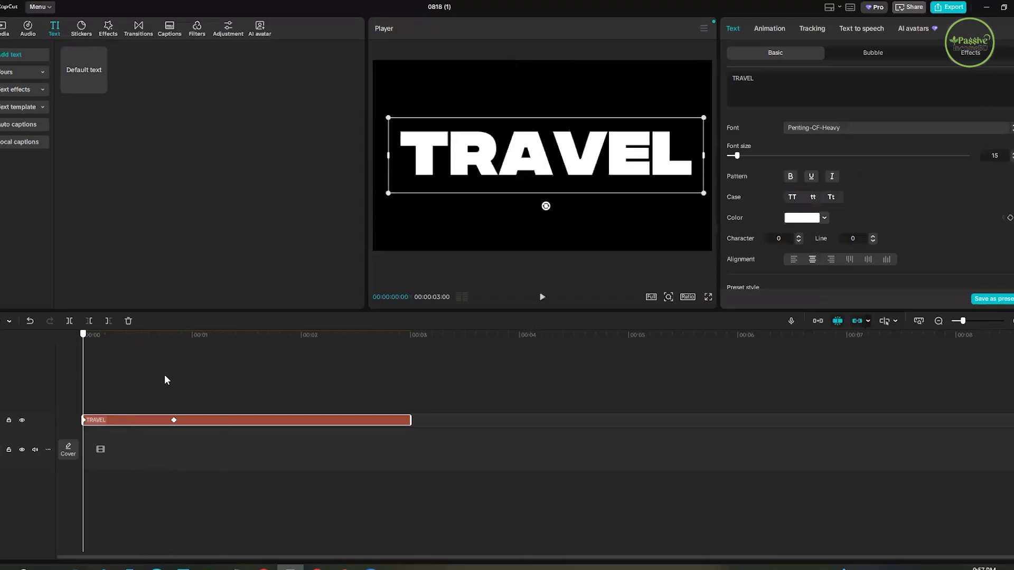
click(181, 383)
click(53, 391)
click(193, 396)
click(42, 400)
- Try to export the project with the Penting-CF-Heavy text and return to editing
click(941, 8)
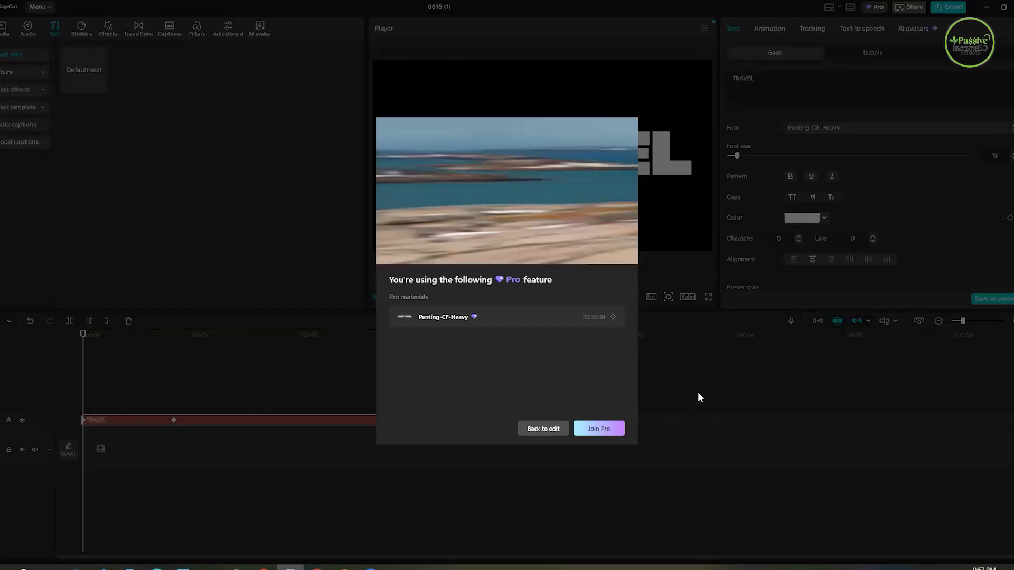
click(538, 431)
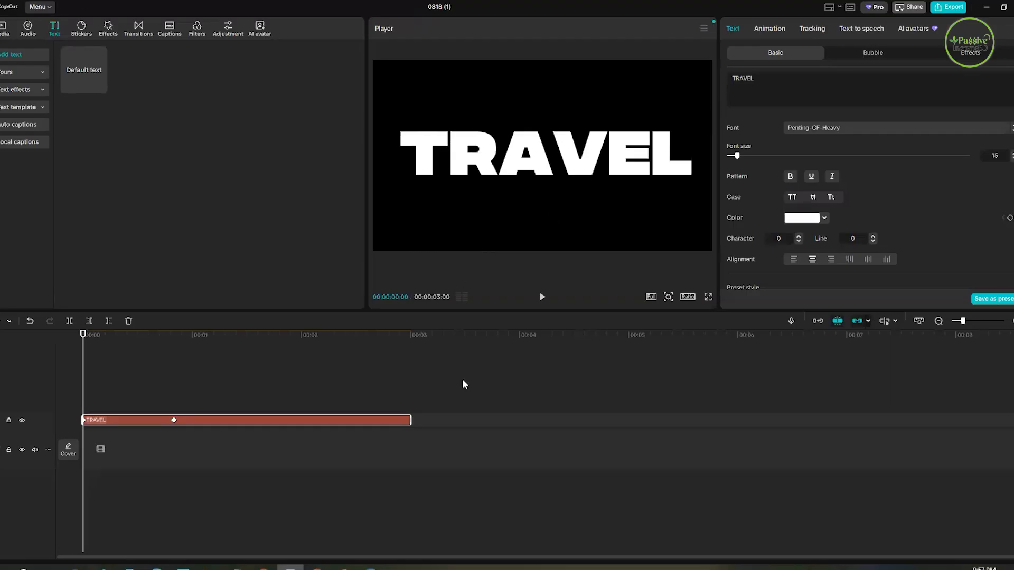
- Convert the animated TRAVEL text into a compound clip and pre-process that compound clip
right_click(244, 414)
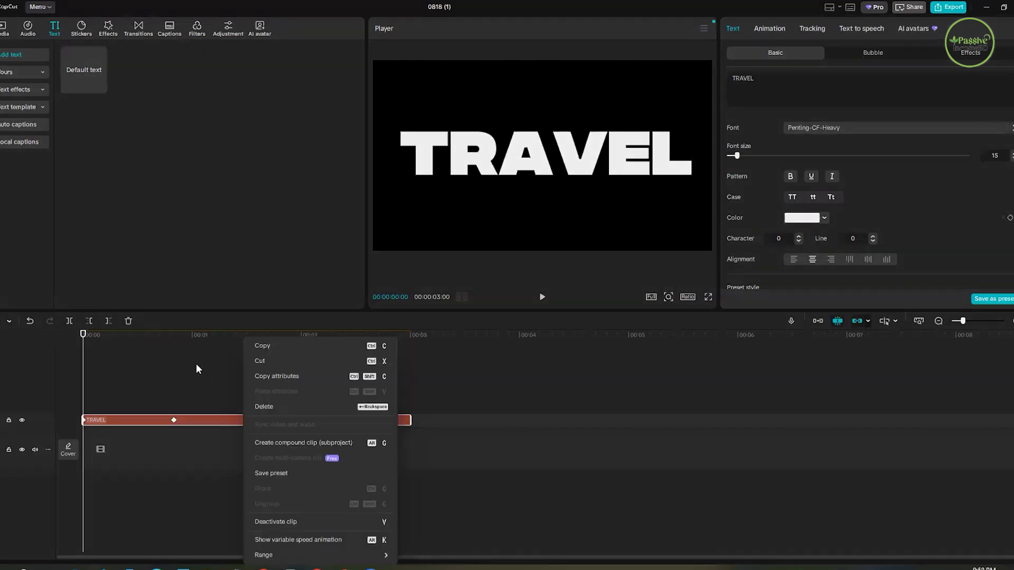
click(198, 417)
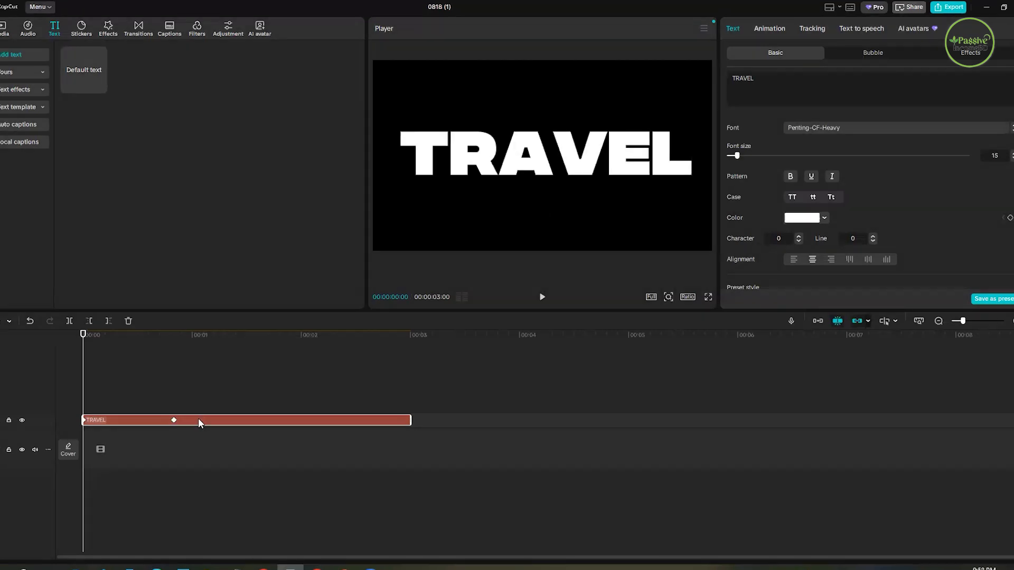
right_click(199, 421)
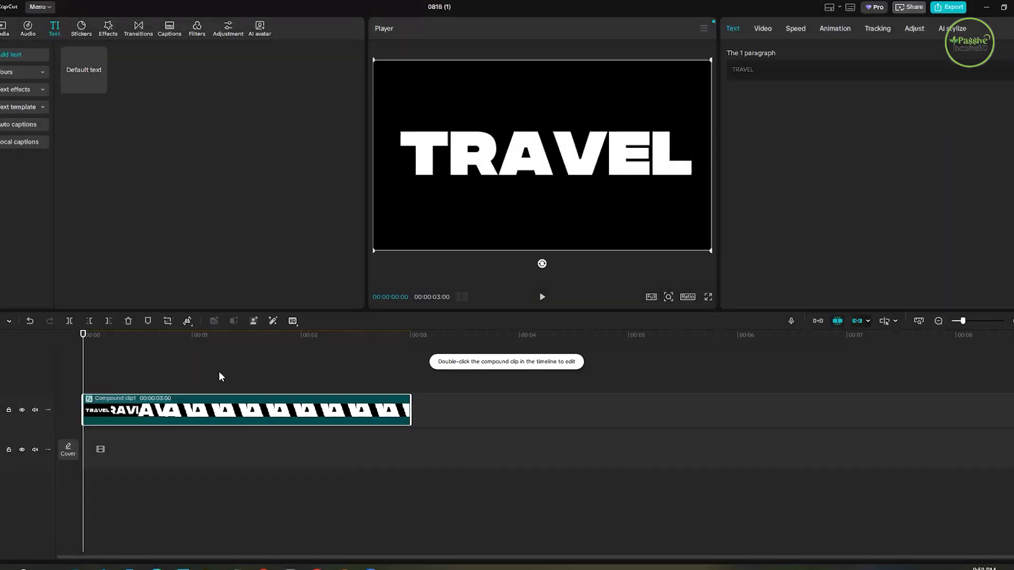
right_click(222, 410)
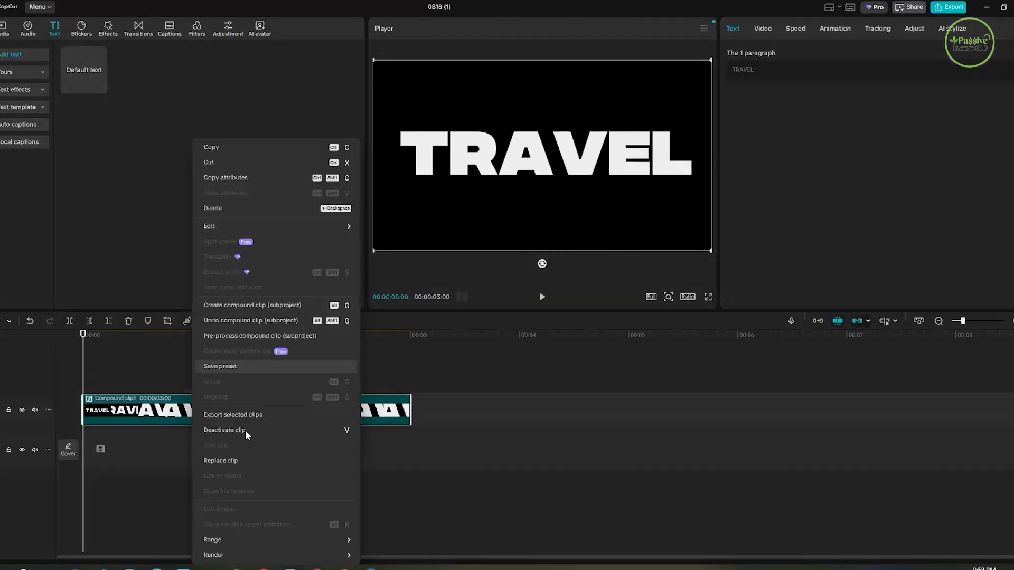
click(230, 339)
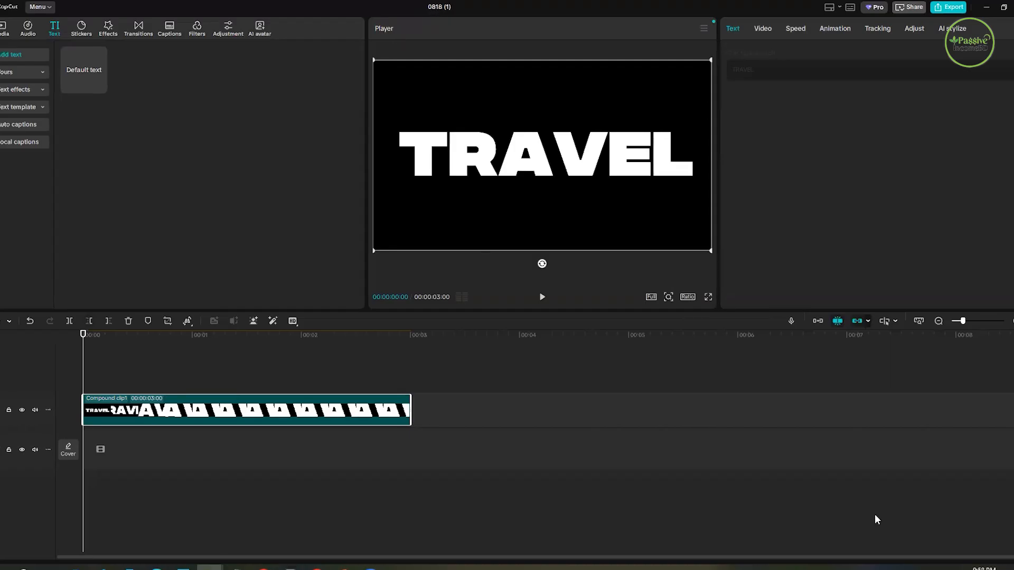
- Switch to File Explorer and look through the Downloads folder for the 012 folder holding the CapCut drafts
key(alt+Tab)
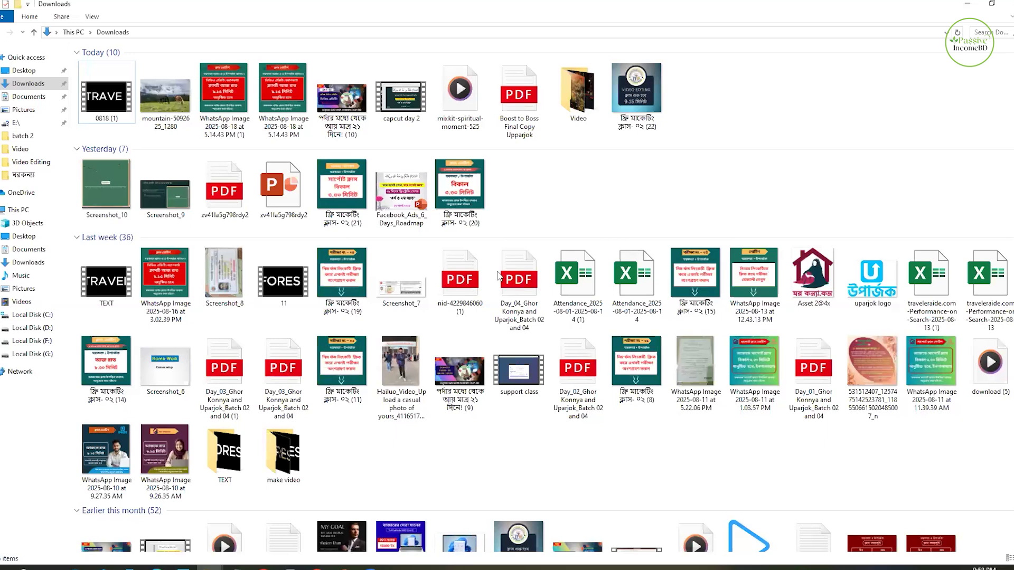
scroll(768, 259, down, 8)
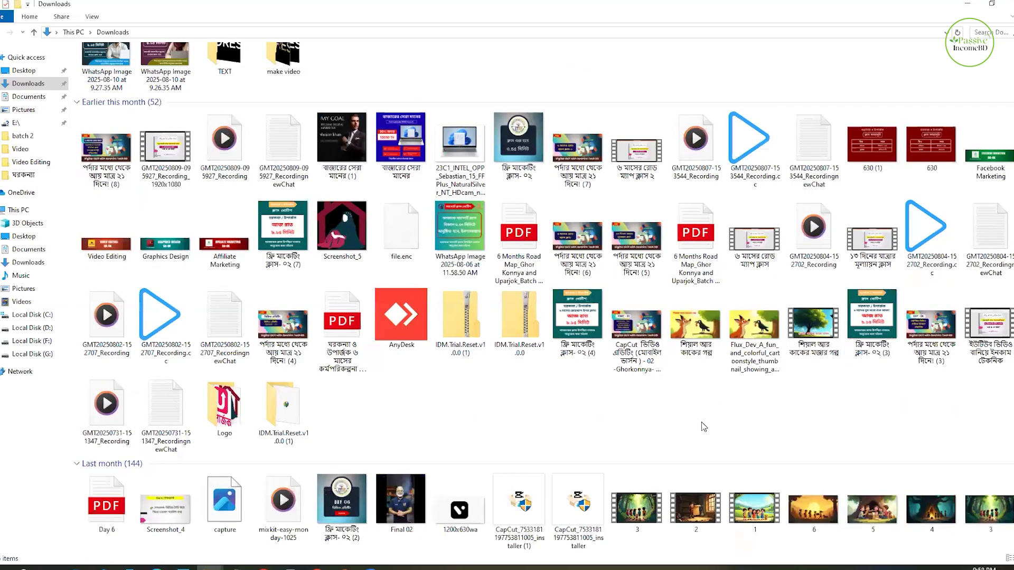
scroll(702, 423, down, 5)
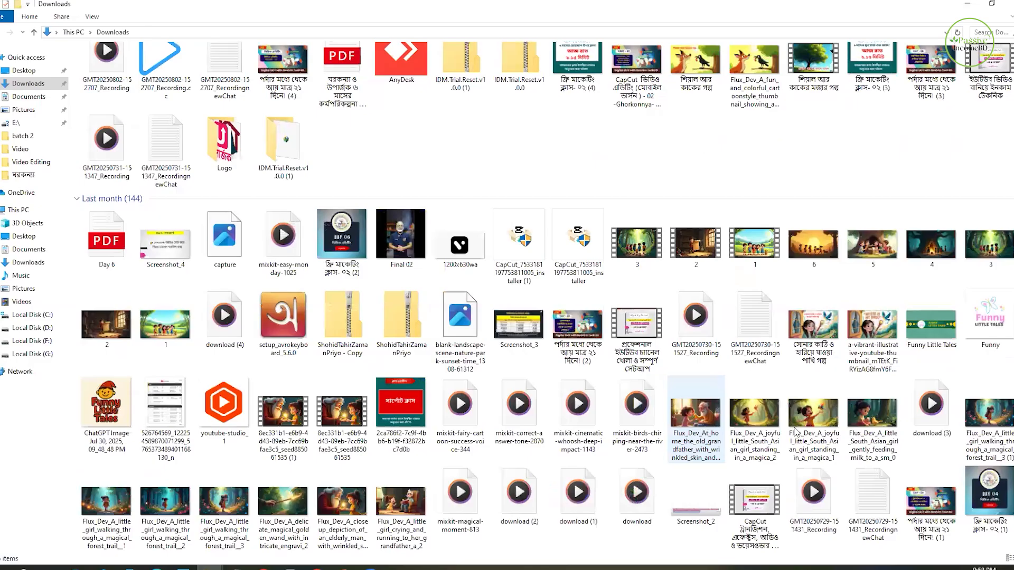
scroll(796, 431, down, 5)
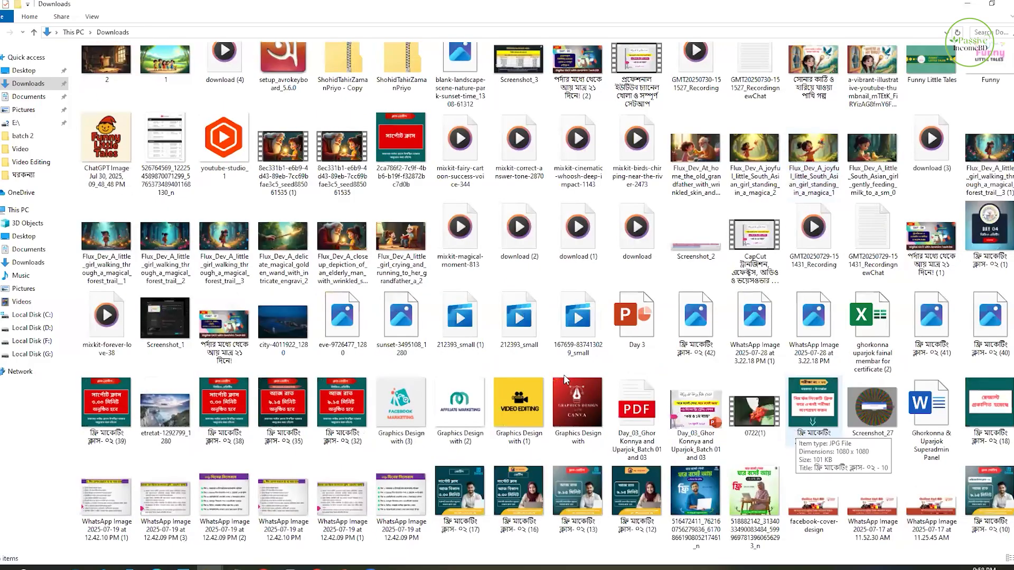
scroll(565, 380, up, 2)
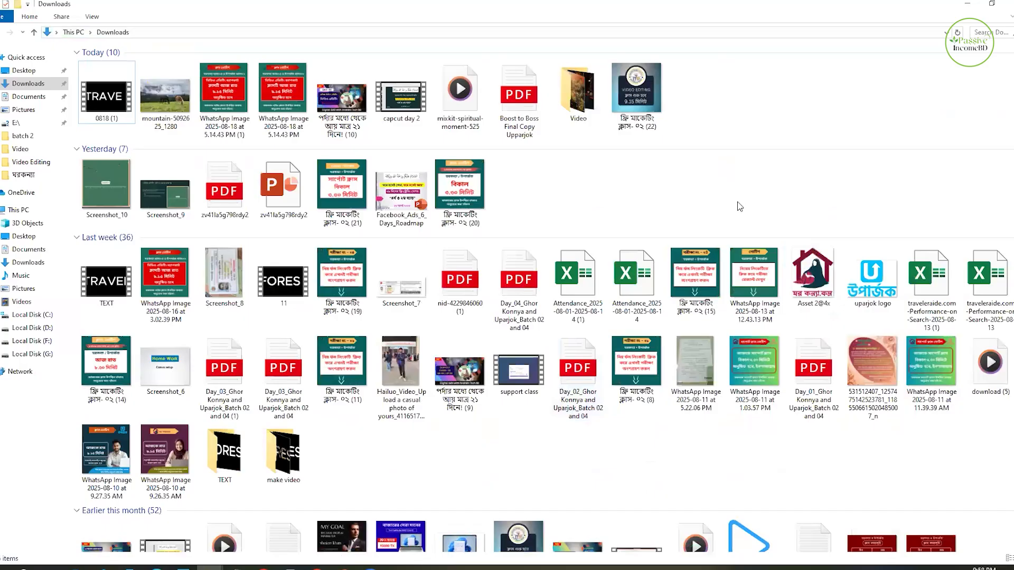
scroll(628, 238, down, 4)
scroll(589, 236, up, 4)
scroll(602, 267, down, 4)
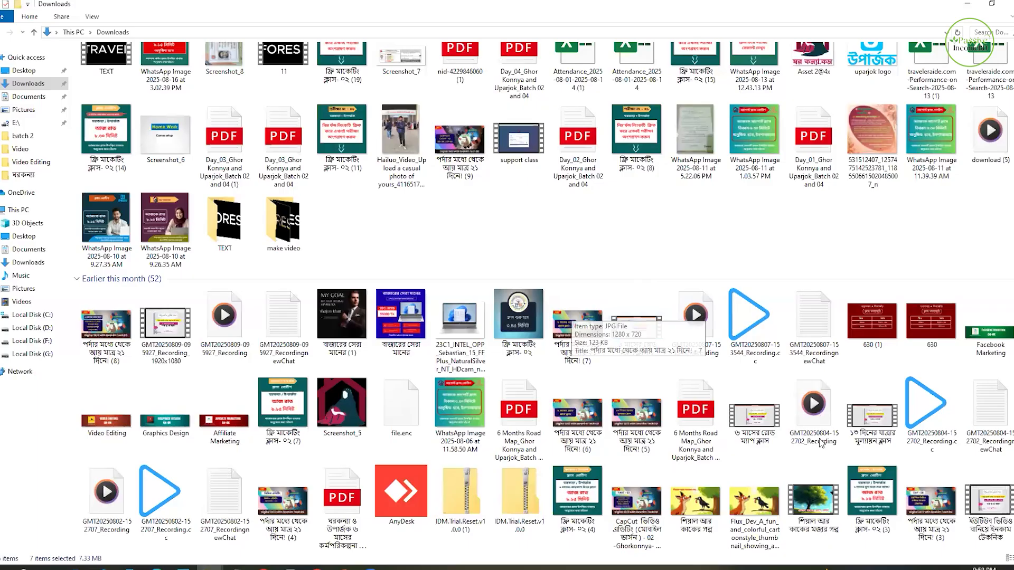
scroll(729, 439, down, 3)
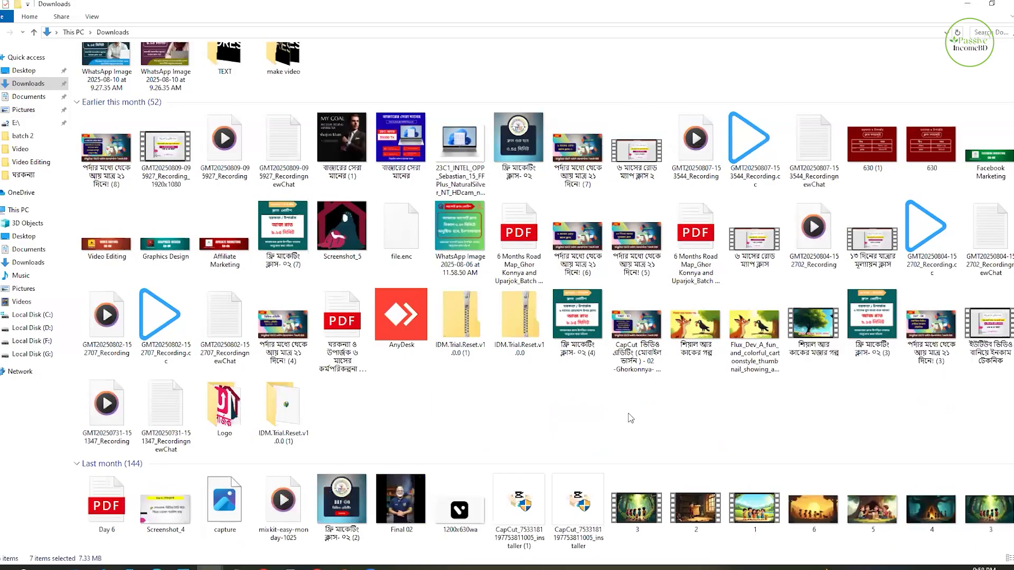
scroll(721, 419, down, 6)
scroll(924, 317, down, 4)
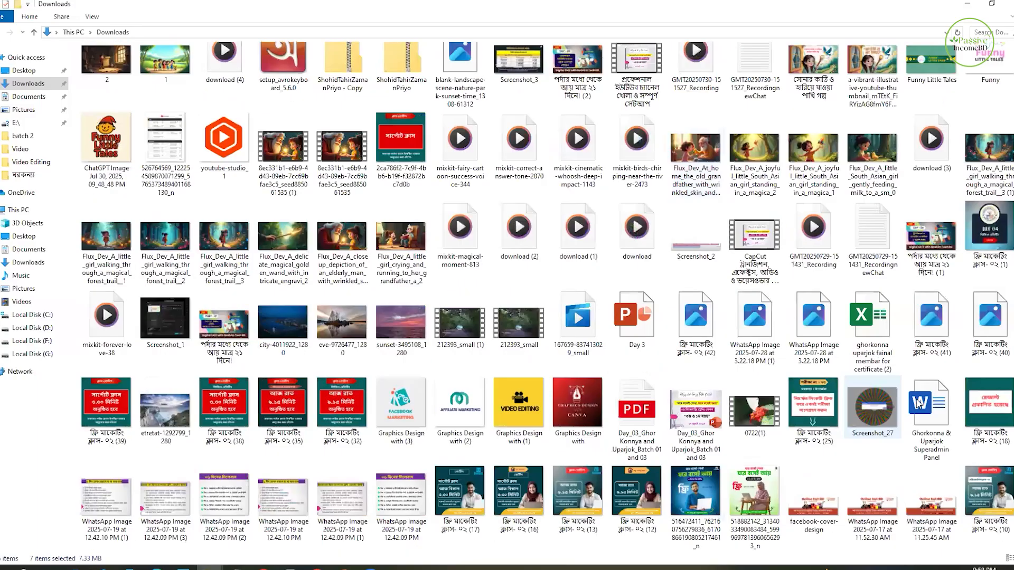
scroll(833, 480, down, 3)
- Open the 0818 (1) draft folder under 012 > CapCut Drafts and go into its subfolders for the pre-processed clip
double_click(823, 481)
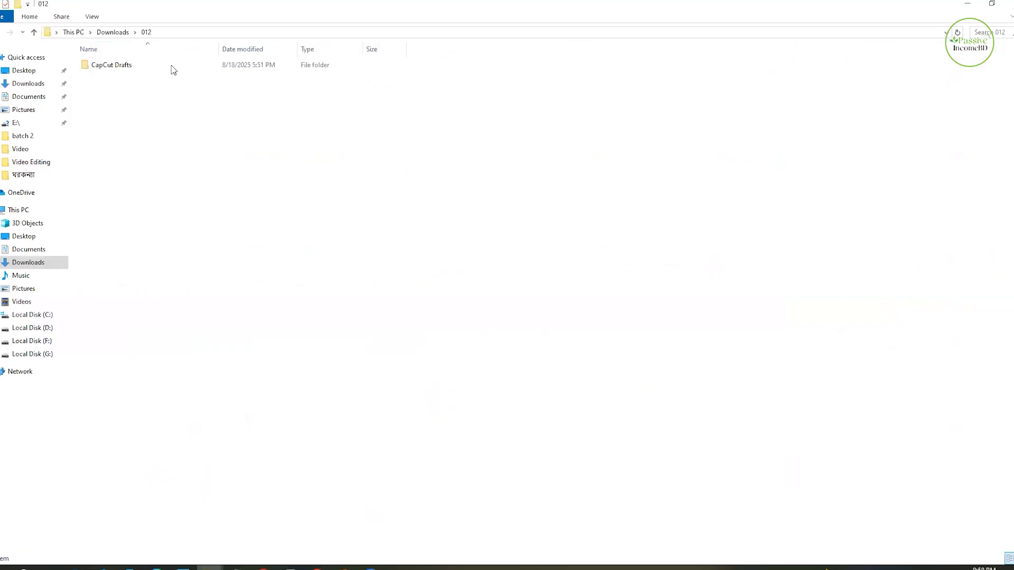
double_click(174, 69)
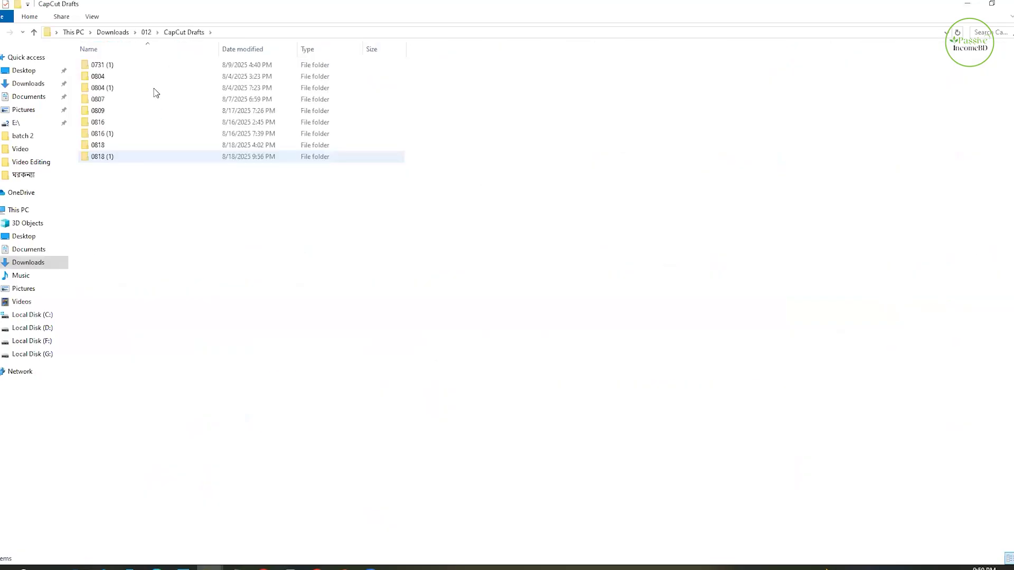
click(120, 124)
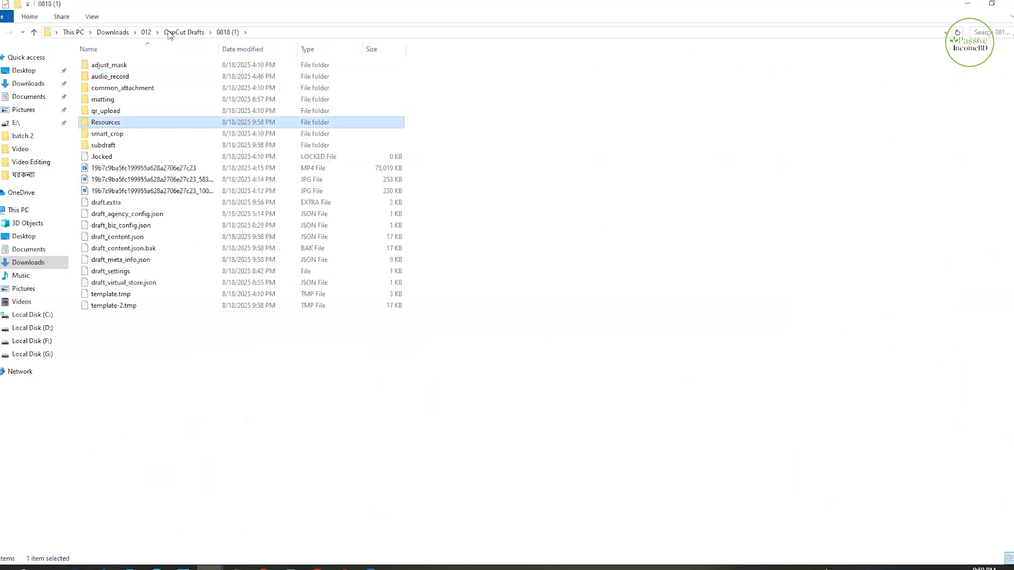
double_click(120, 78)
double_click(104, 73)
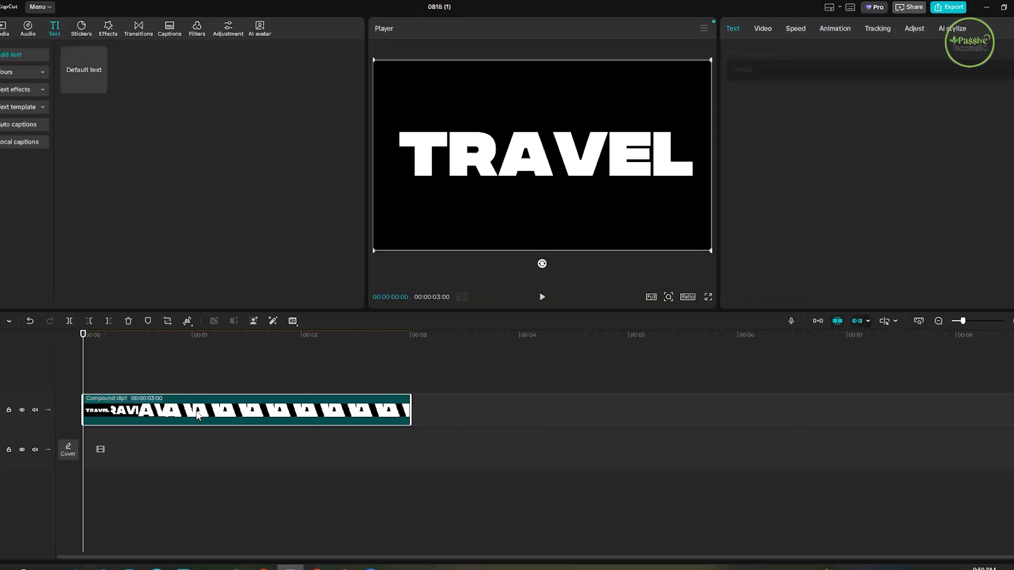
- Switch back to CapCut and replace the compound clip on the timeline with the pre-processed TRAVEL video imported from Downloads
key(Delete)
click(2, 29)
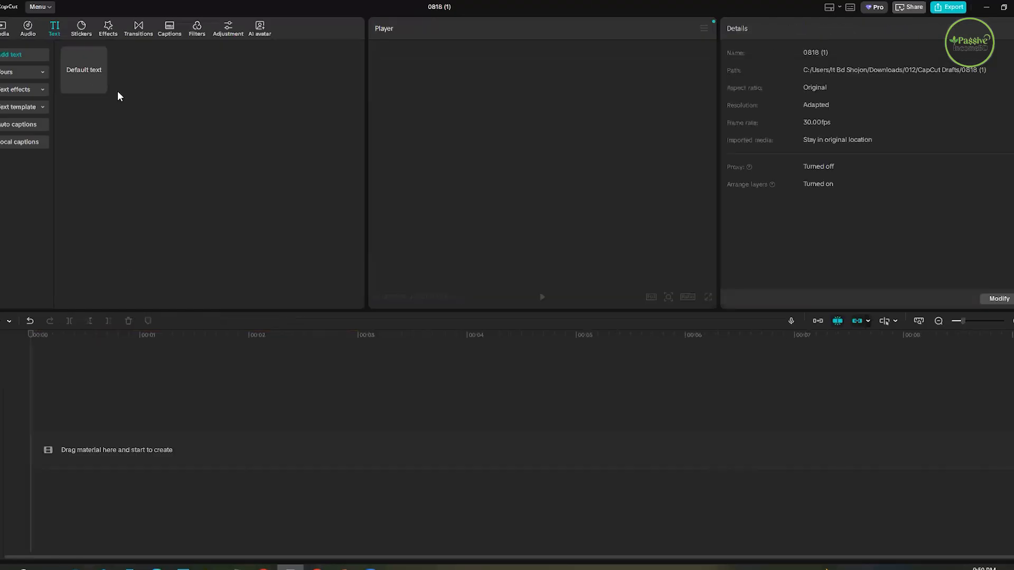
click(84, 53)
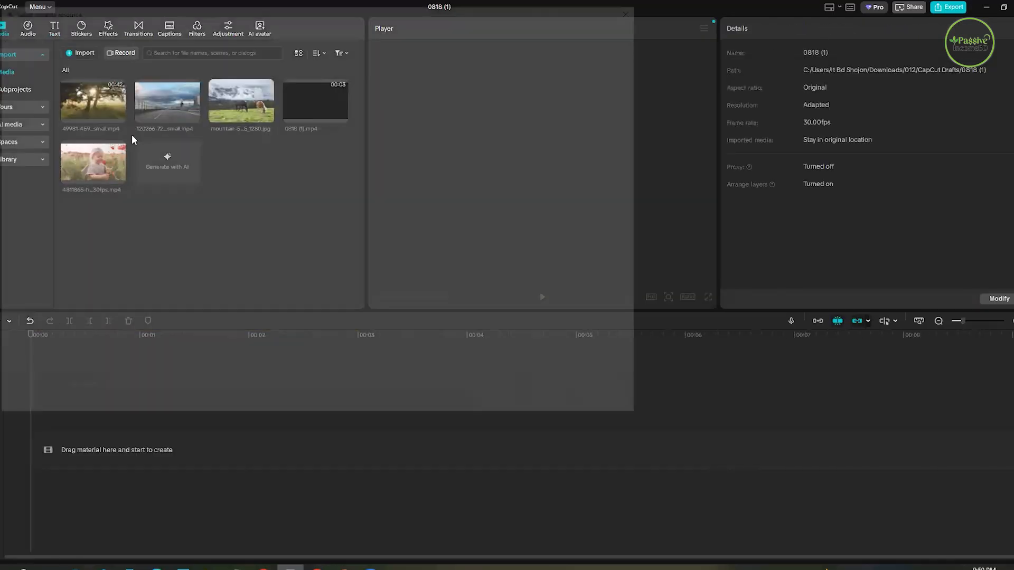
click(29, 92)
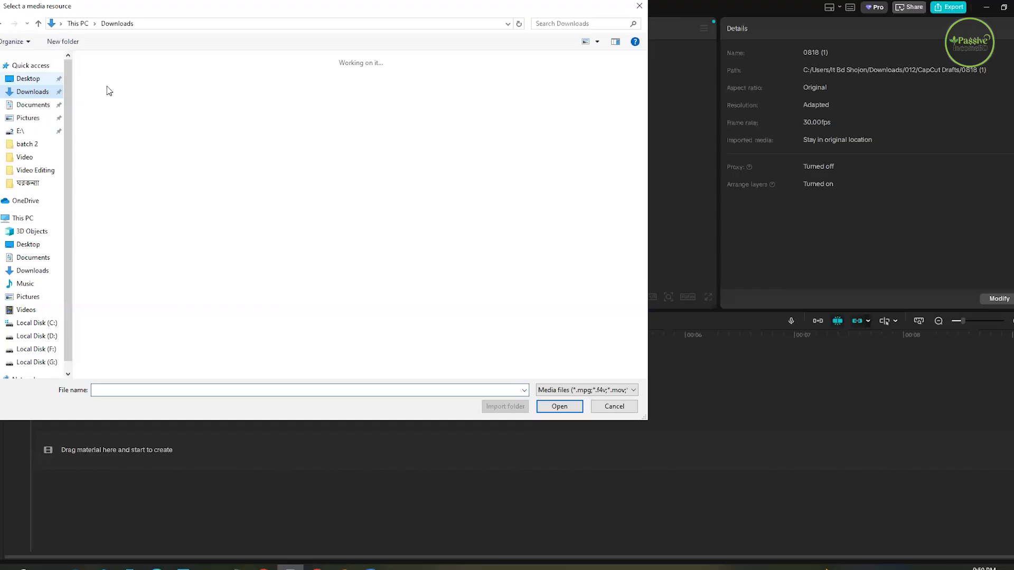
click(108, 104)
click(563, 406)
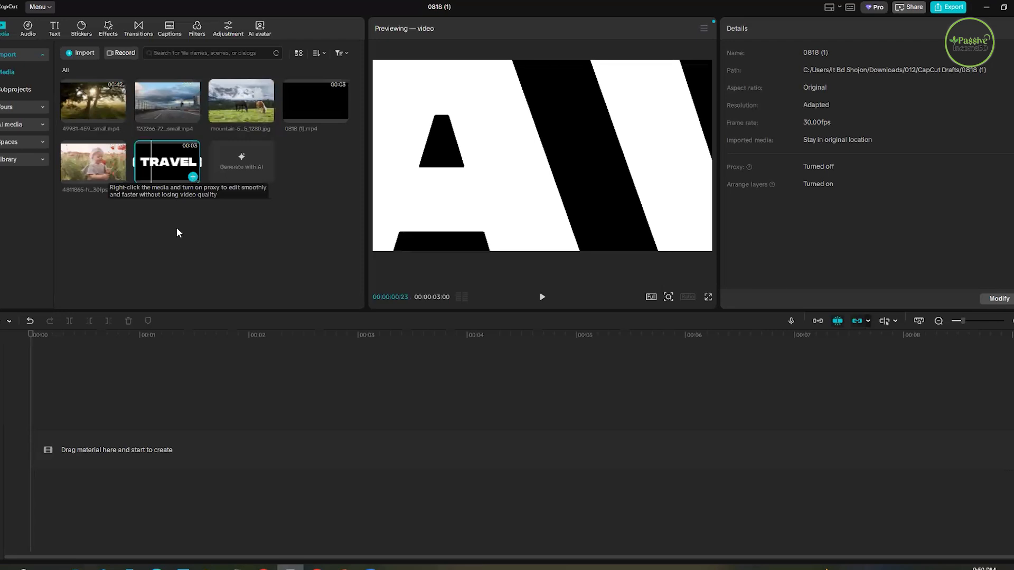
click(193, 177)
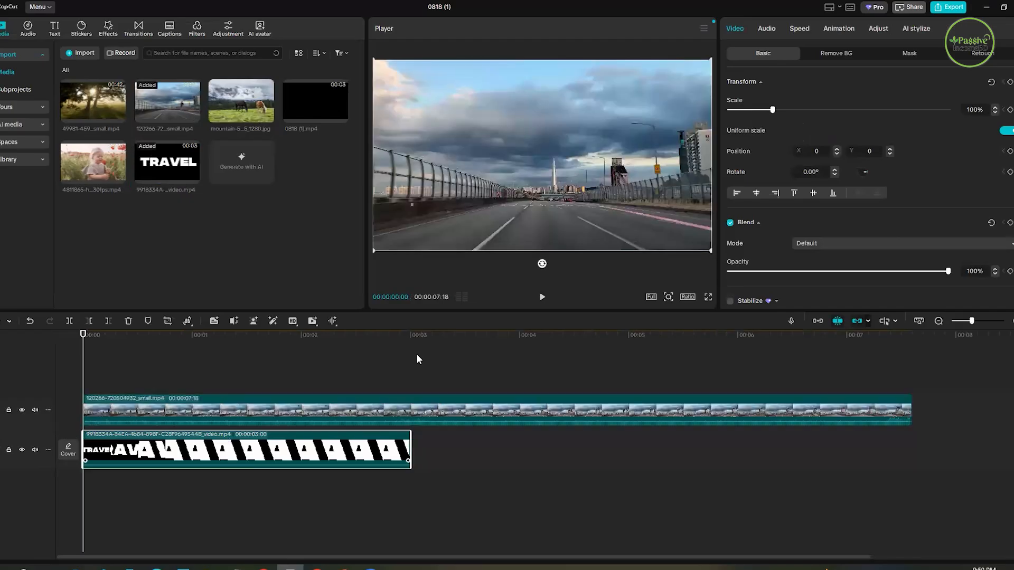
- Move the TRAVEL clip above the road footage and cut the footage so it ends with the TRAVEL clip at 3 seconds
drag(208, 449, 207, 357)
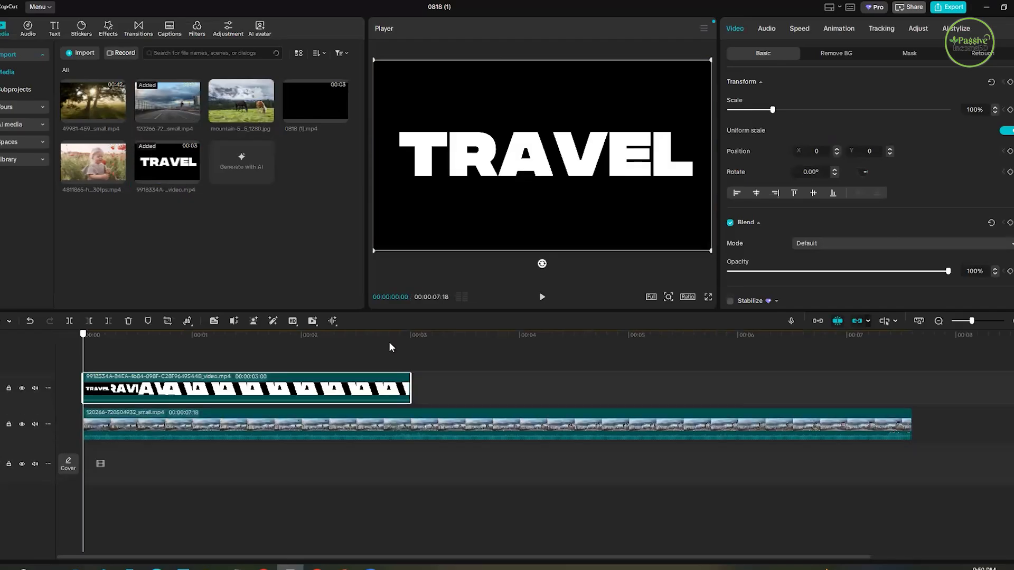
click(407, 343)
click(425, 417)
key(ctrl+b)
key(Delete)
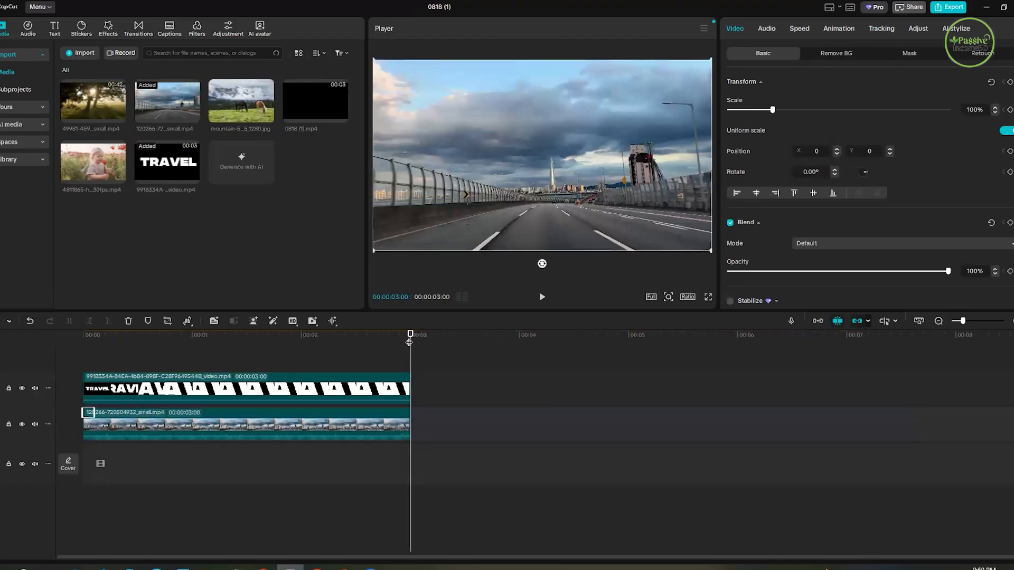
- Play the stacked TRAVEL and road clips from the start and return to the beginning
drag(409, 343, 55, 362)
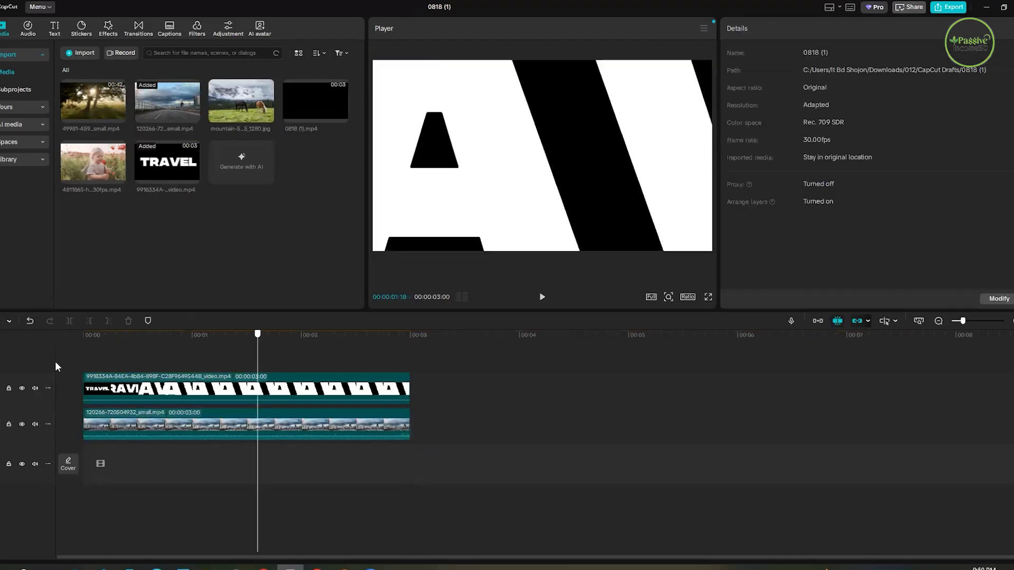
click(541, 298)
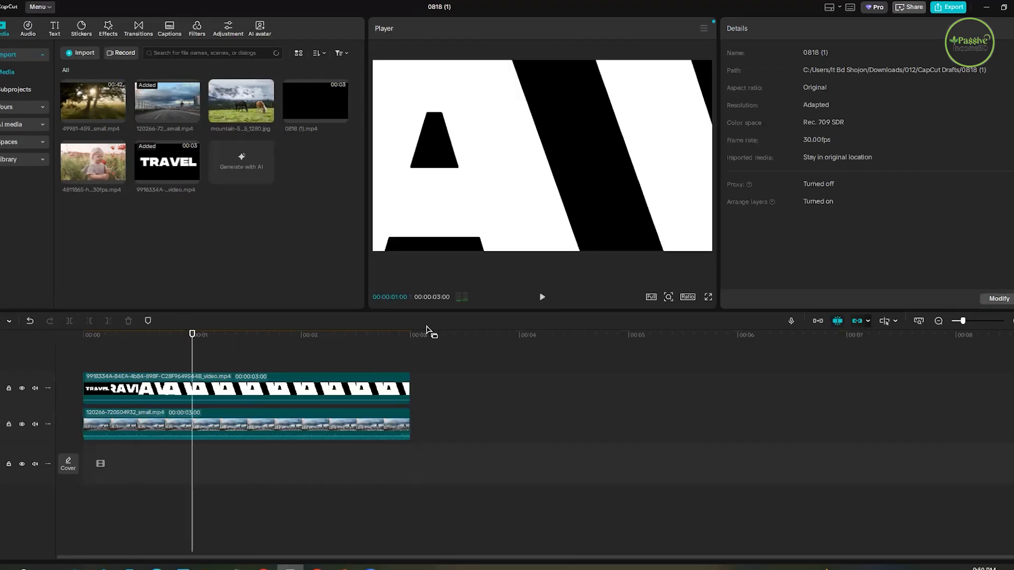
click(50, 392)
key(space)
- Set the blend mode of the TRAVEL clip to Darken
click(293, 395)
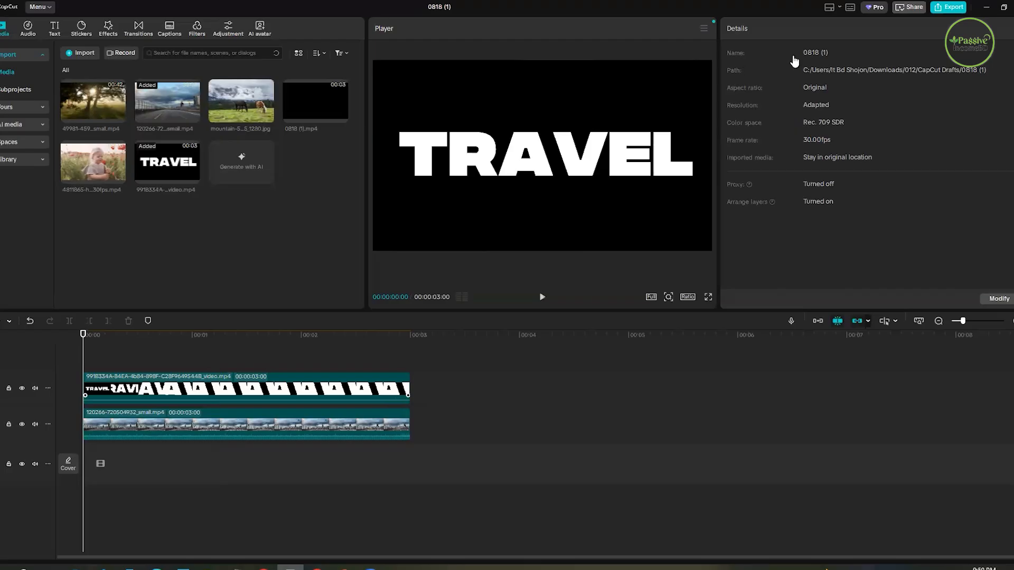
scroll(856, 207, down, 1)
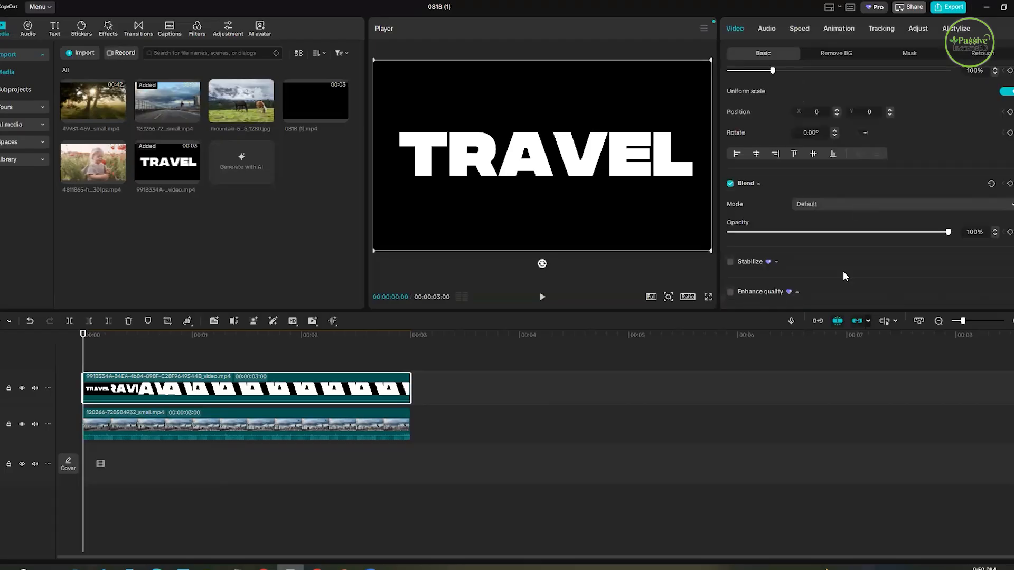
click(837, 203)
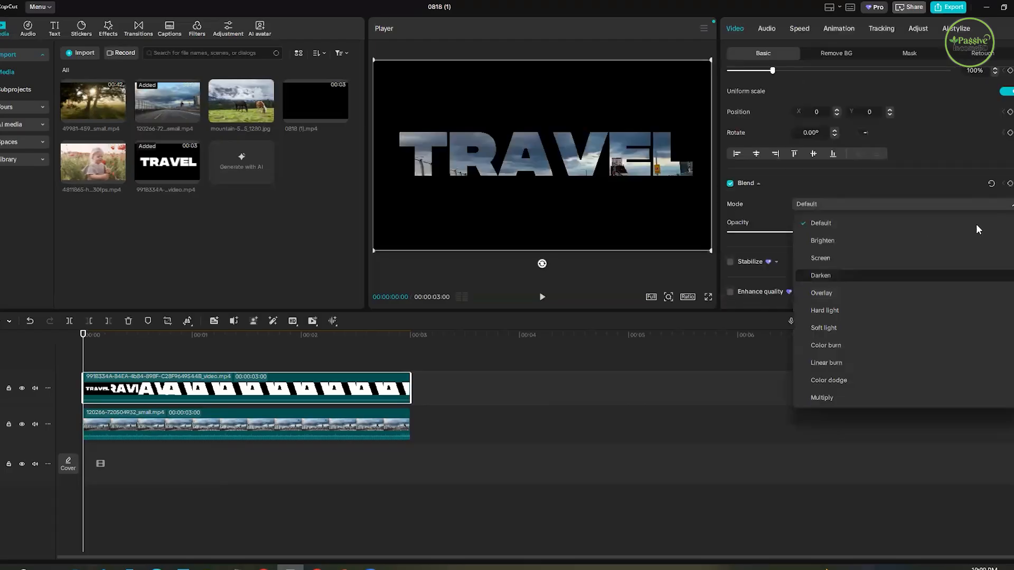
click(831, 276)
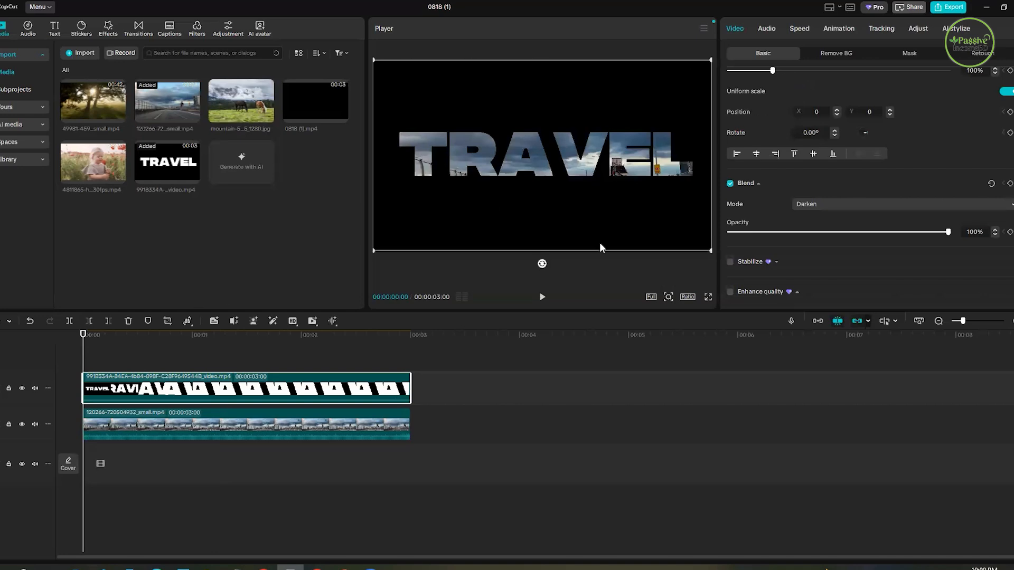
- Play the Darken blend of the TRAVEL text over the road footage twice from the start
key(space)
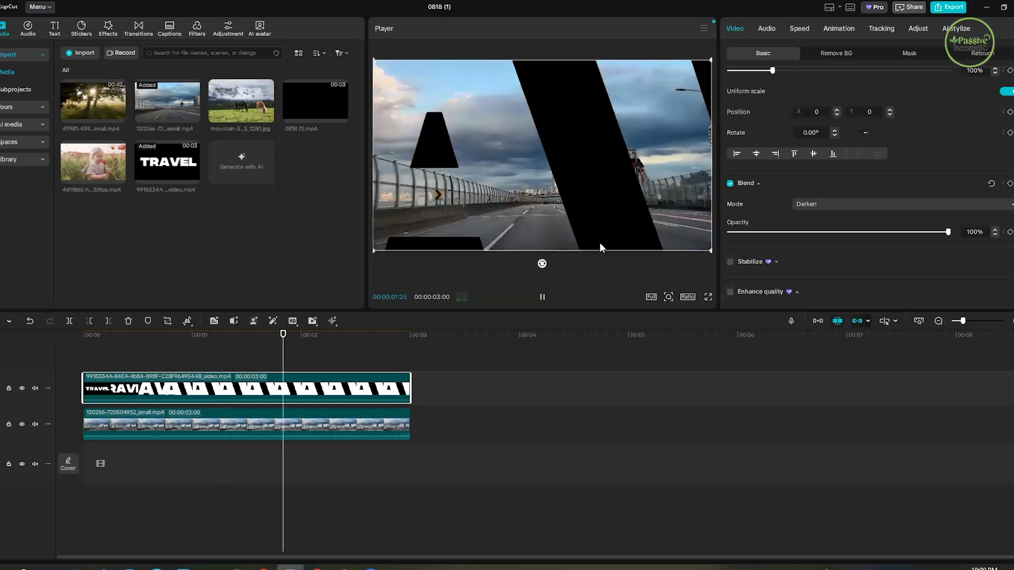
key(space)
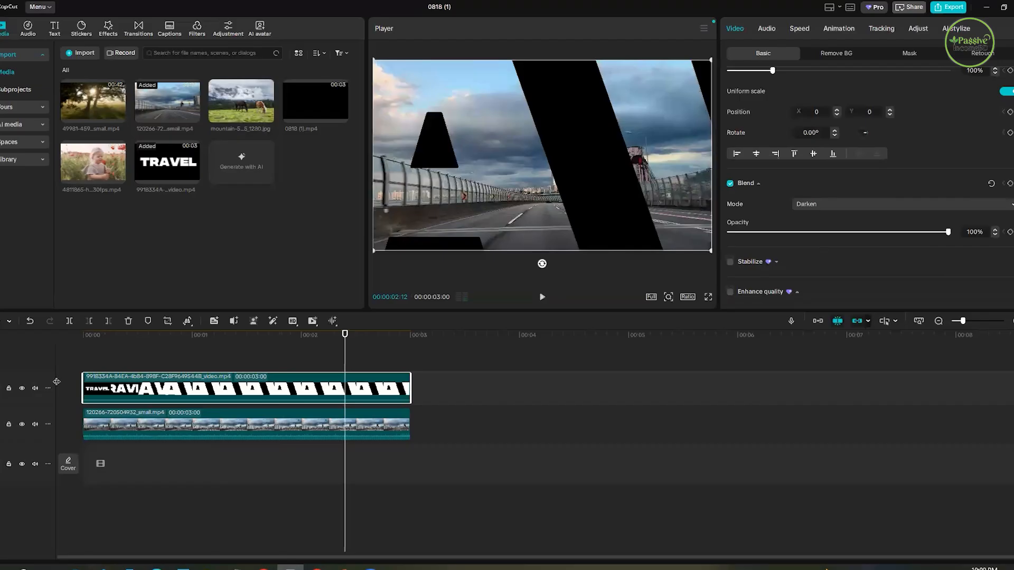
key(Home)
key(space)
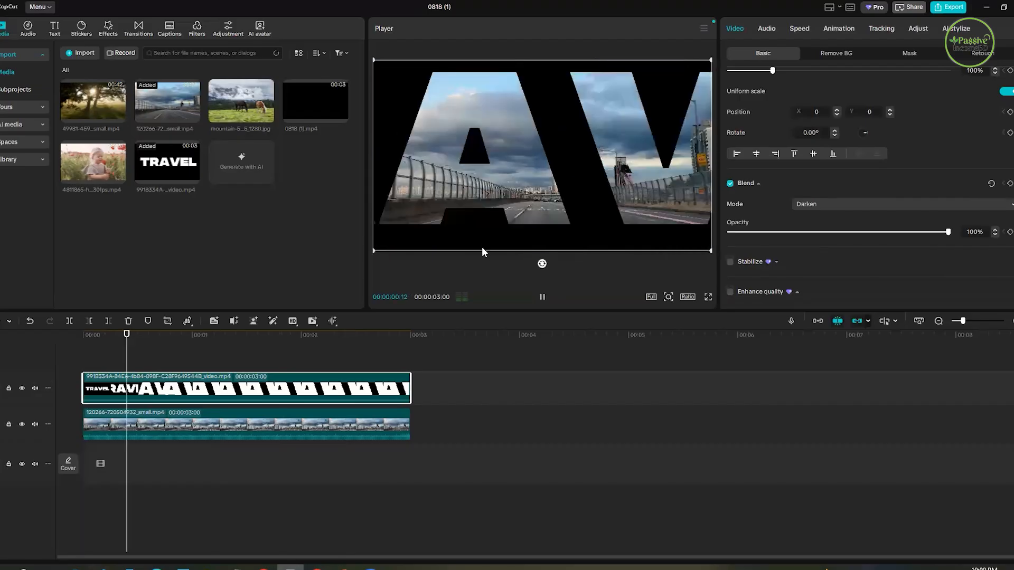
key(space)
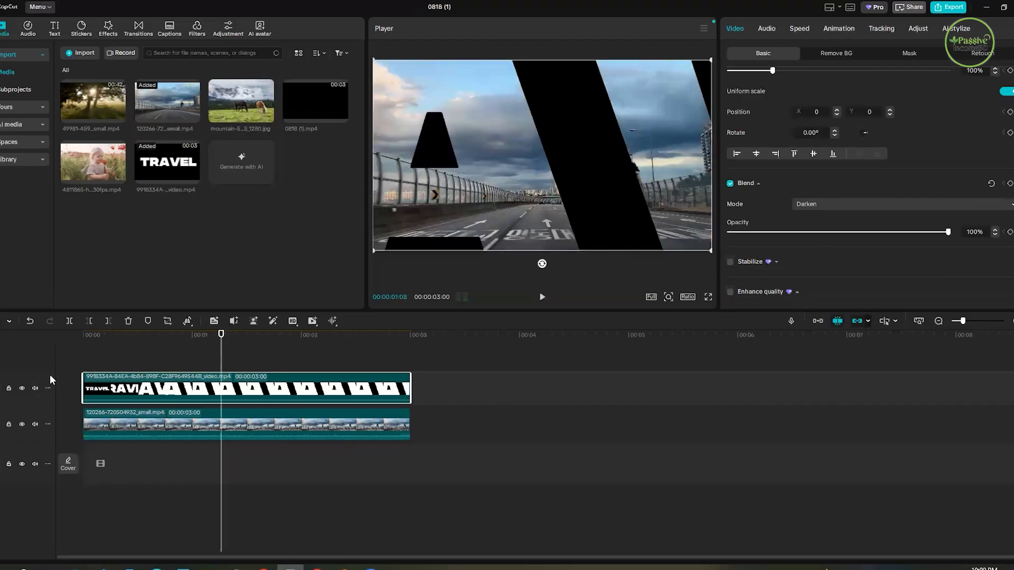
key(Home)
- Change the TRAVEL clip's blend mode to Multiply and play the result
click(823, 204)
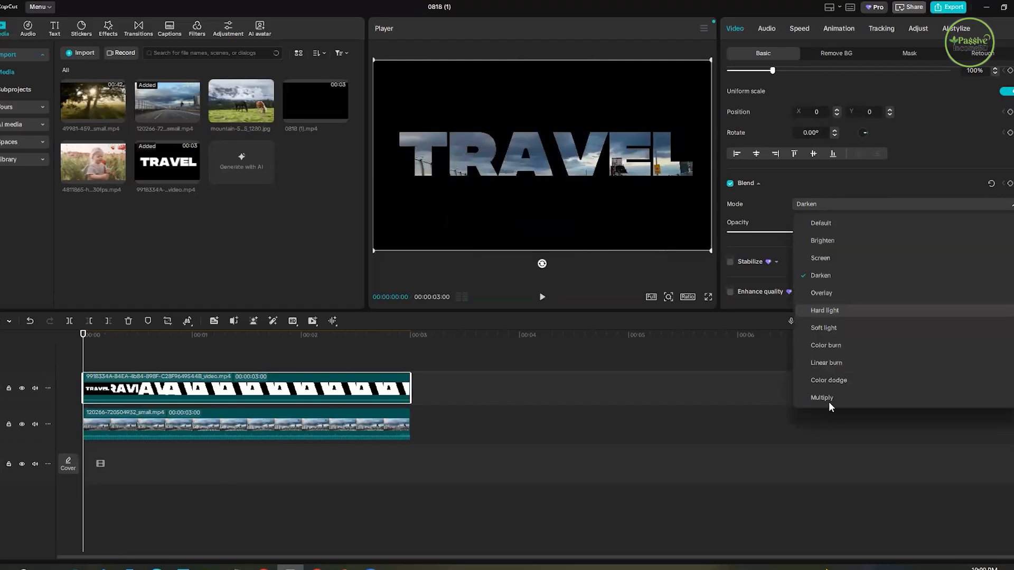
click(824, 398)
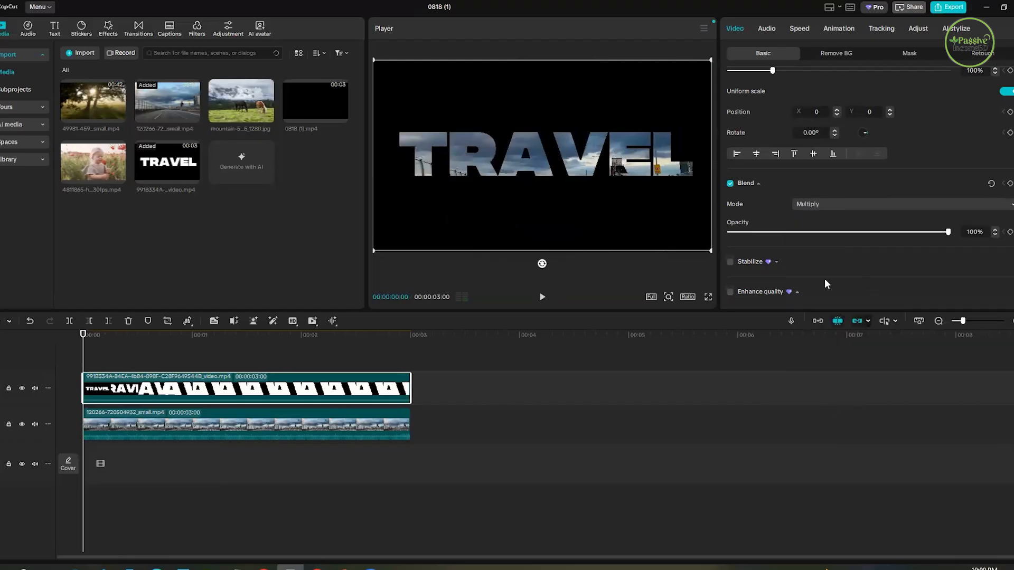
key(space)
click(279, 337)
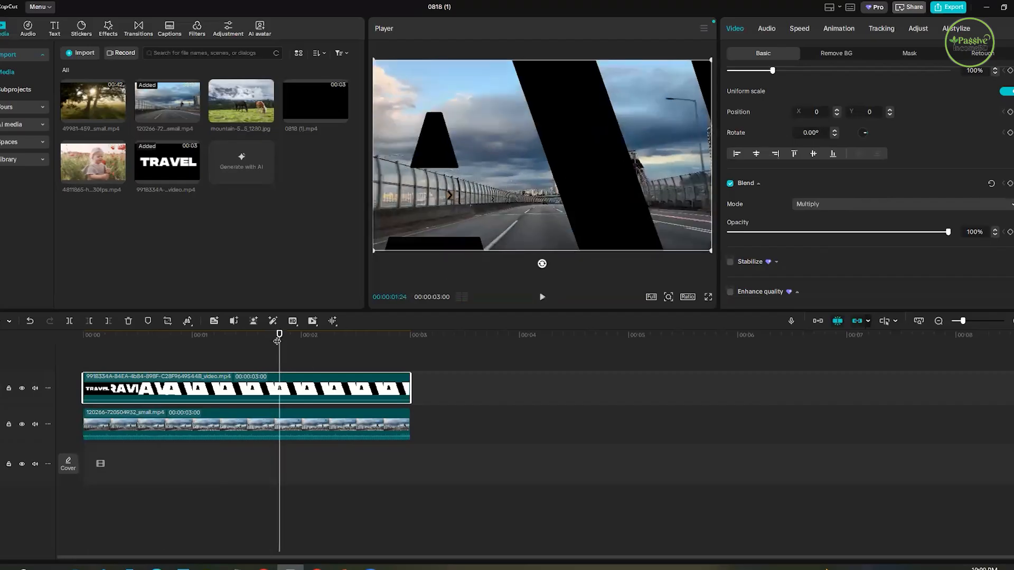
- Find the frame where the text zoom stops and trim the end of the TRAVEL clip to just before 1 second
click(168, 369)
click(184, 373)
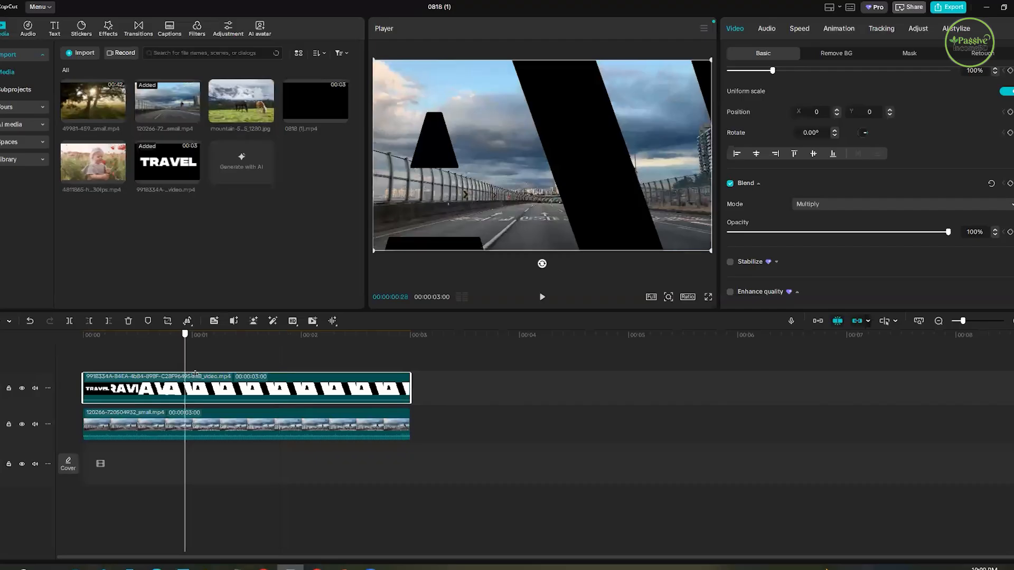
click(196, 374)
click(210, 377)
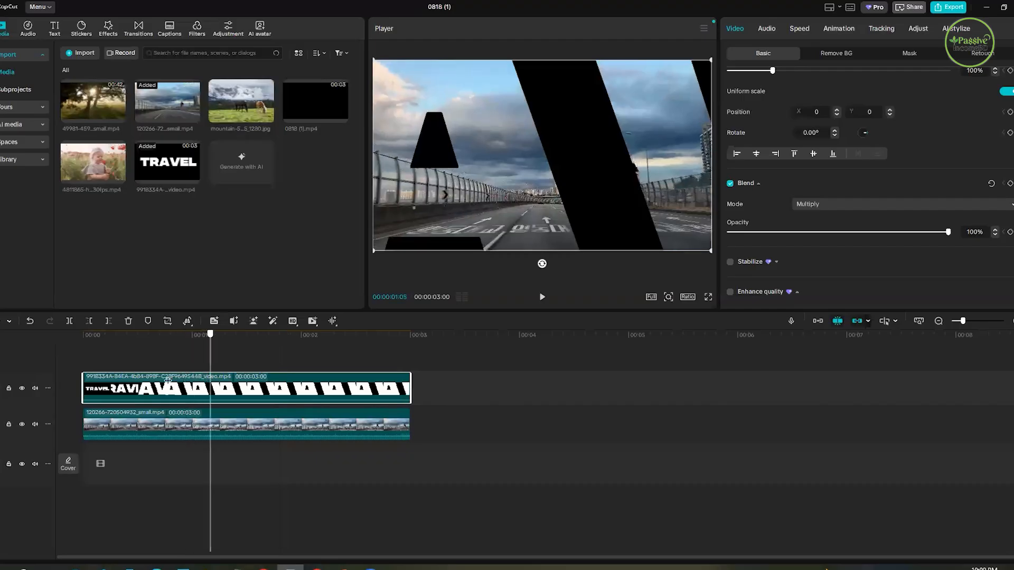
click(131, 380)
click(145, 382)
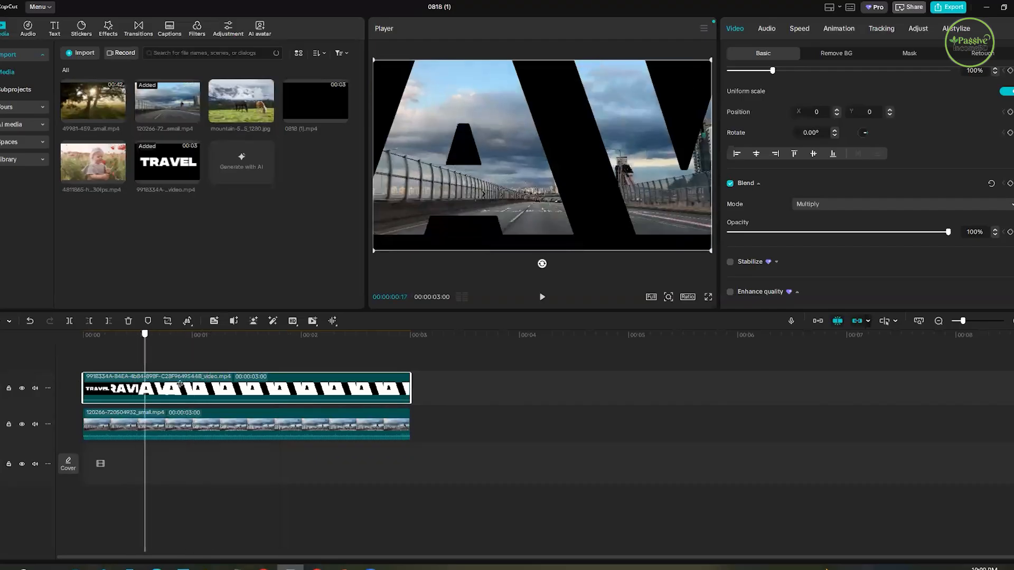
click(185, 383)
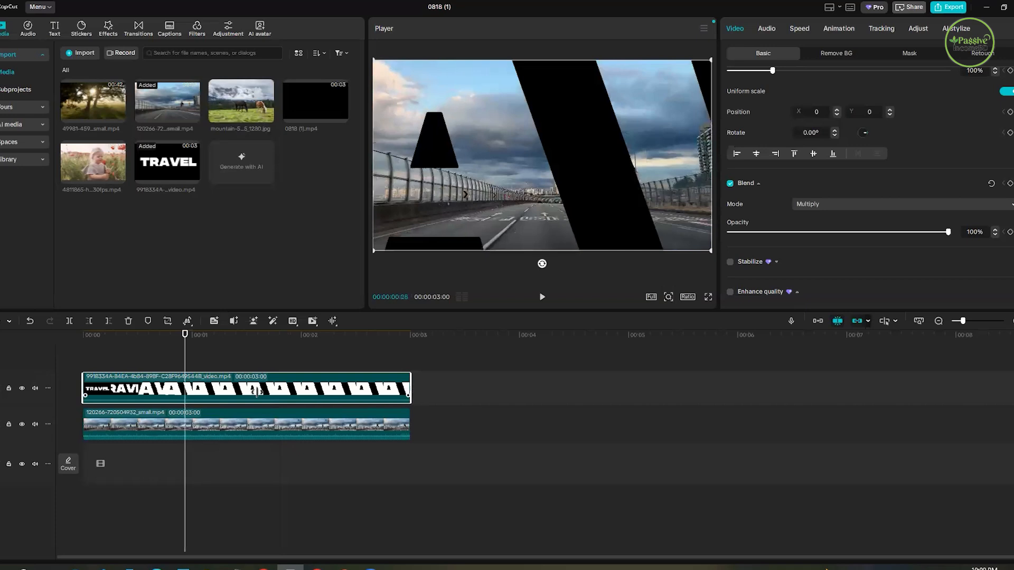
drag(410, 389, 401, 390)
drag(183, 394, 182, 394)
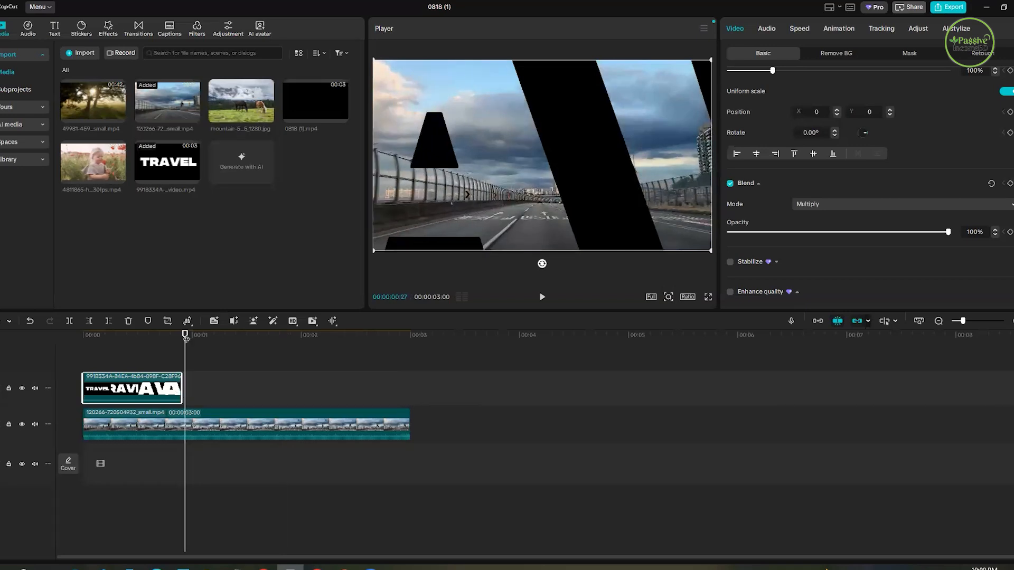
- Play the transition from the zooming TRAVEL text to the full road footage from the start, checking where the text clip ends
drag(186, 336, 54, 356)
key(space)
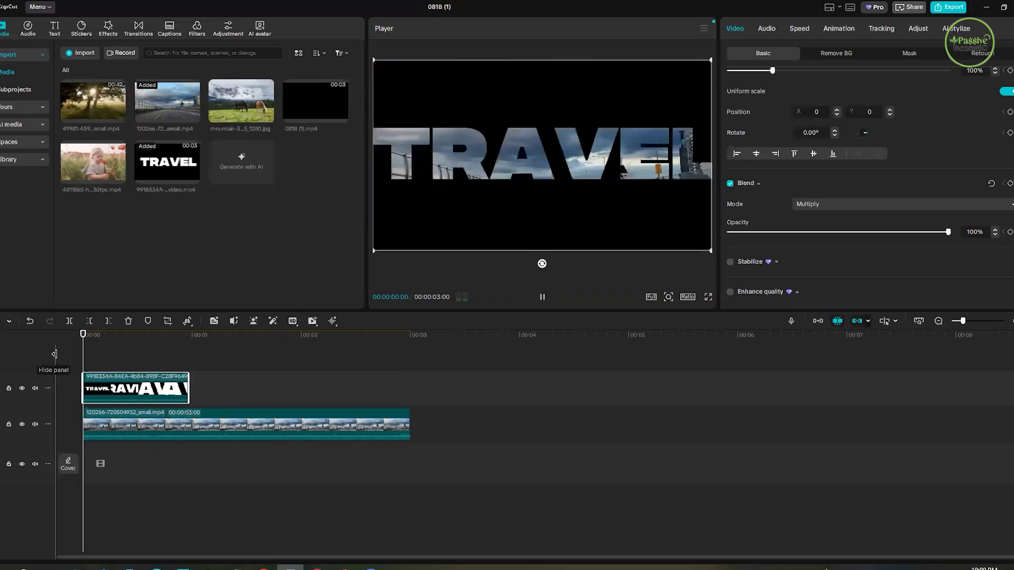
key(space)
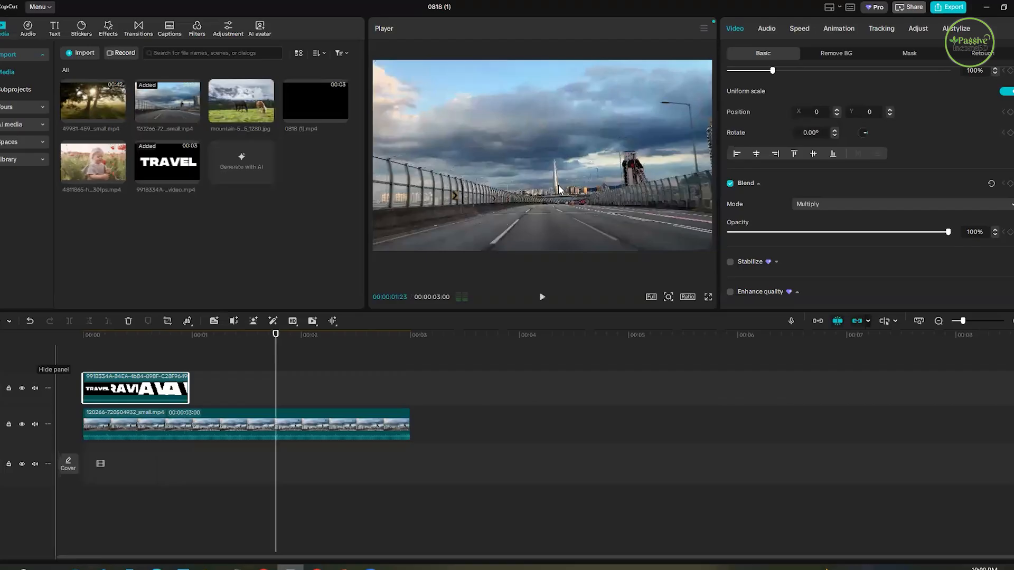
click(73, 374)
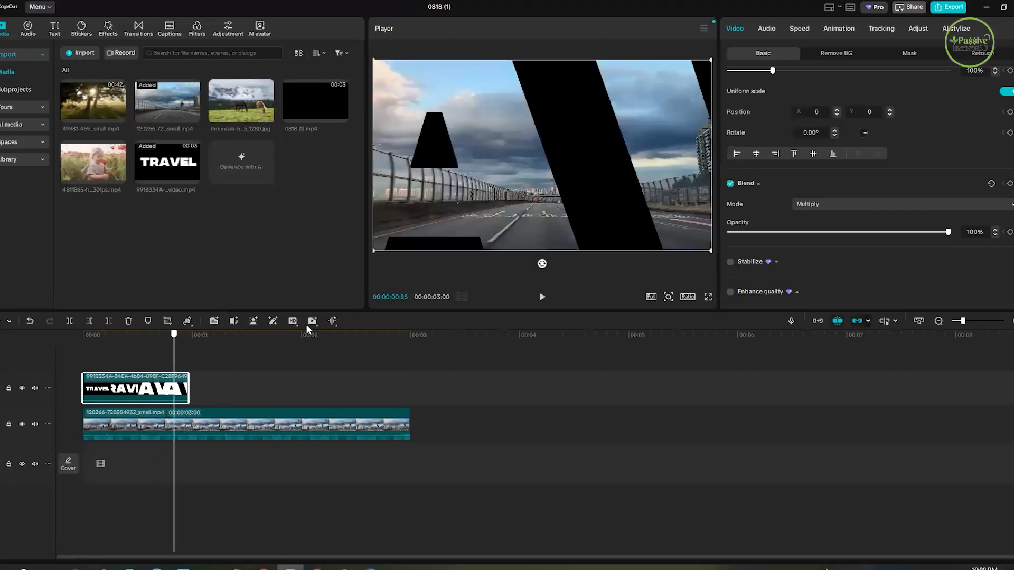
click(193, 342)
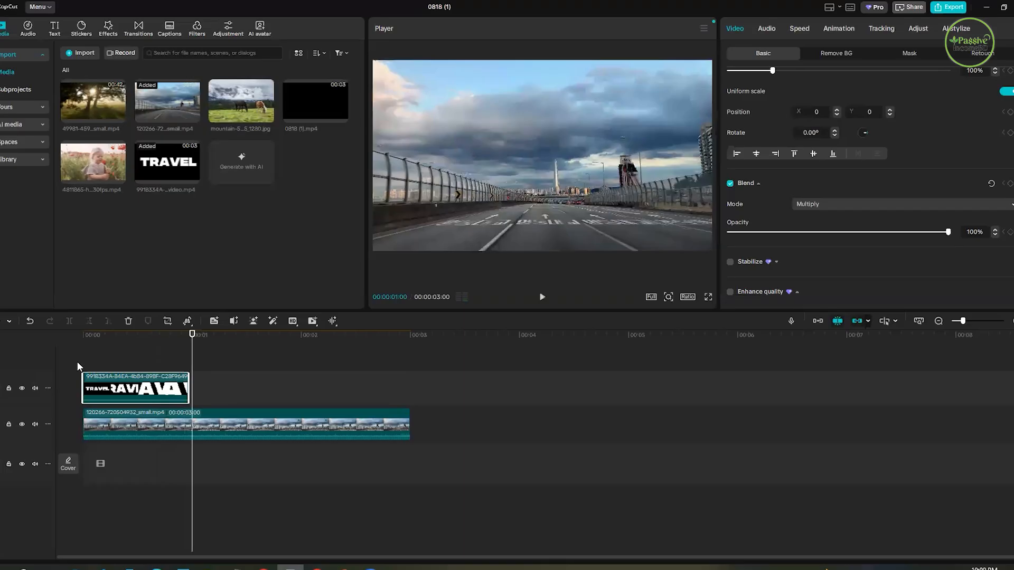
click(79, 367)
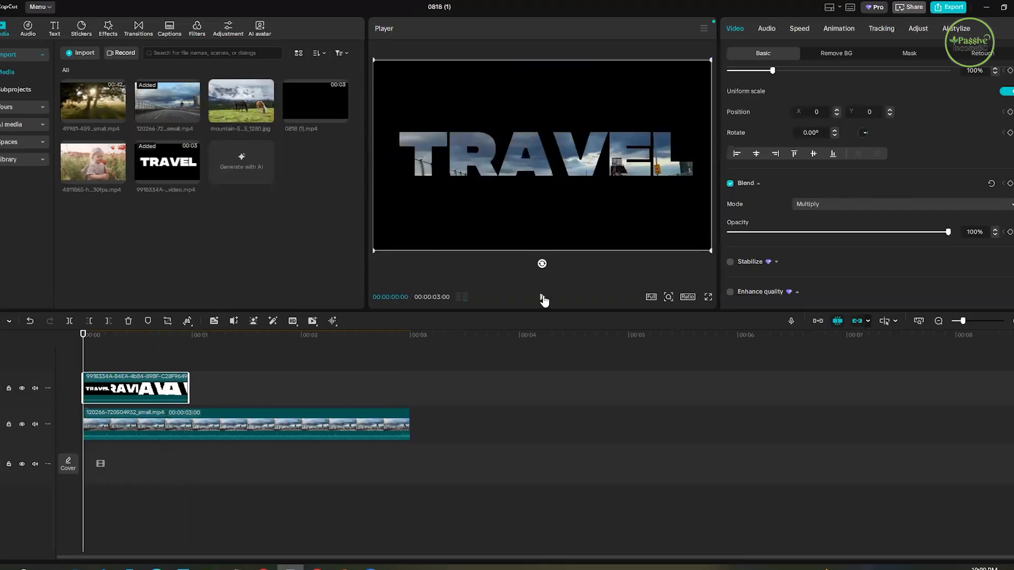
click(542, 299)
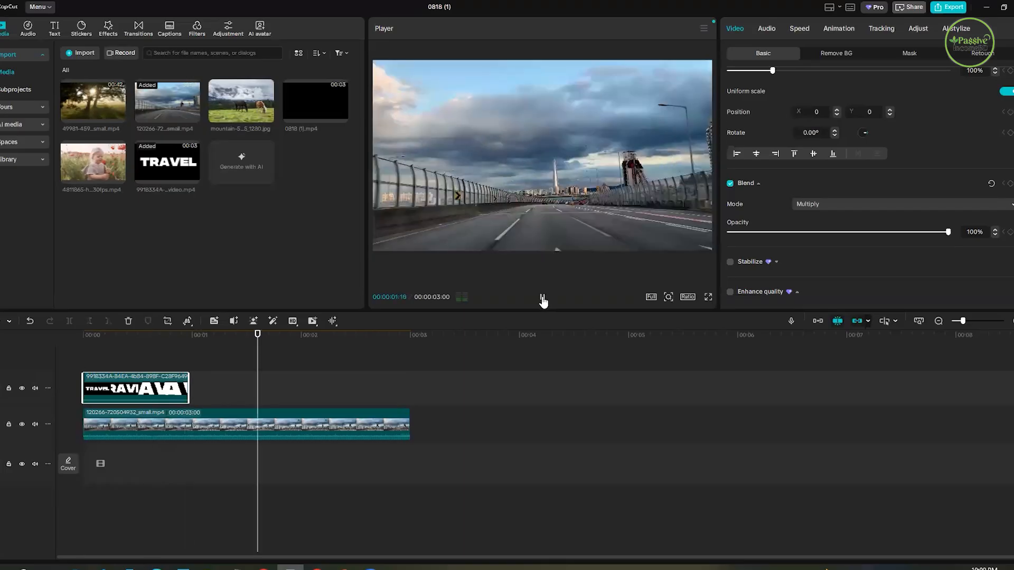
click(542, 299)
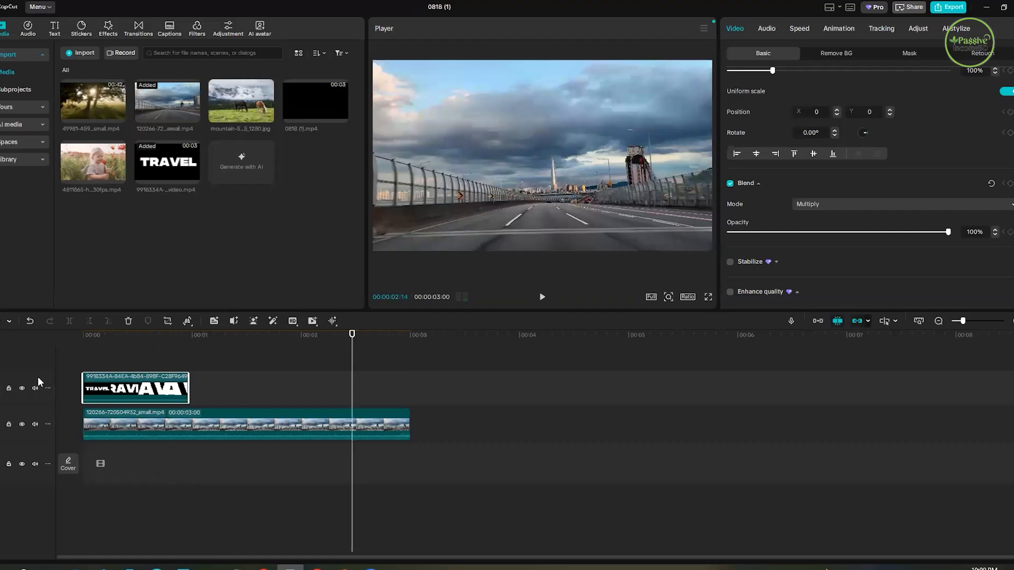
key(Home)
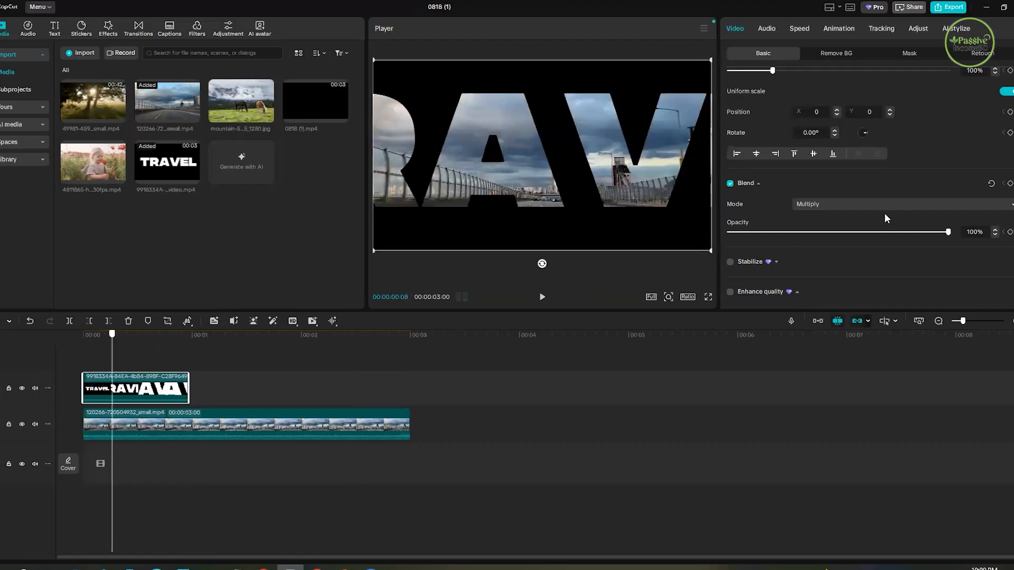
- Delete the TRAVEL clip and the road footage to empty the timeline
click(166, 394)
click(167, 393)
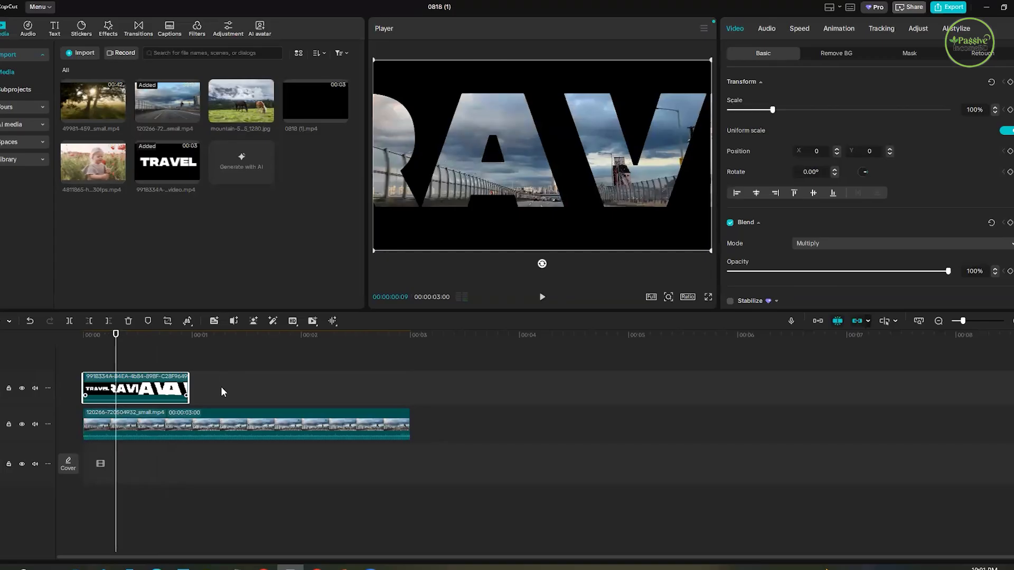
key(Delete)
click(201, 382)
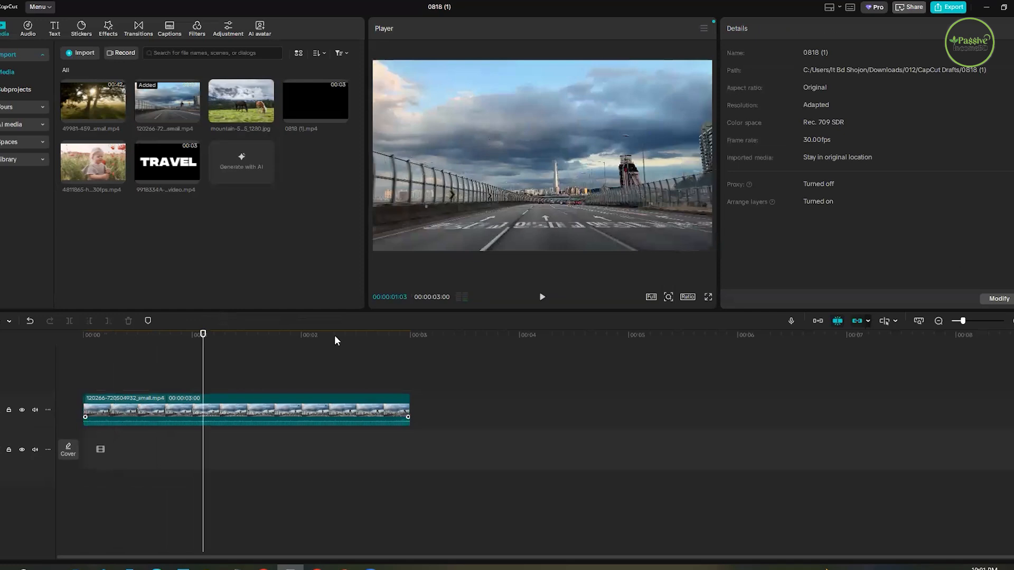
key(Delete)
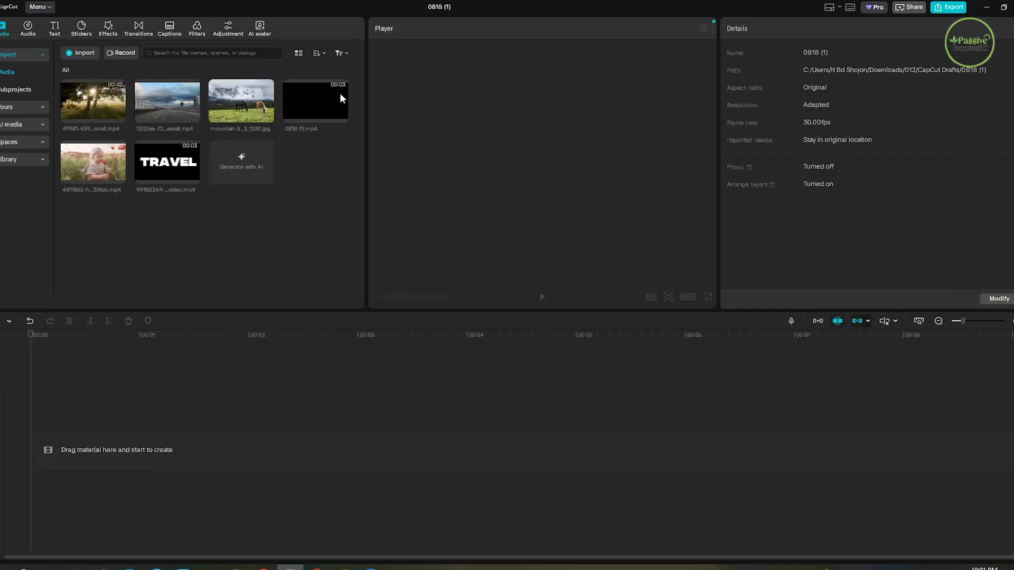
- Add the mountain photo with the horses to the timeline and play its first second
drag(112, 357, 154, 441)
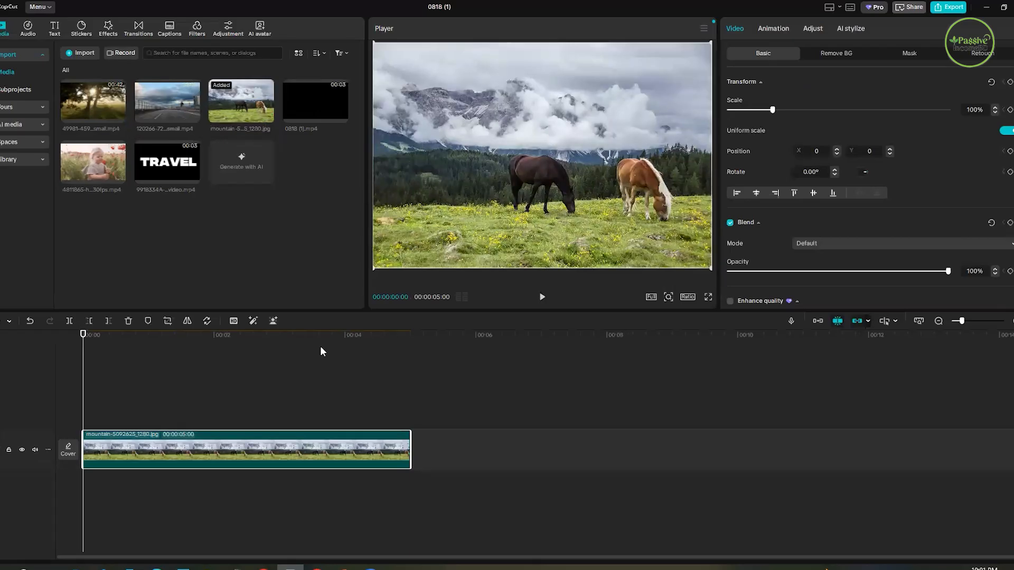
key(space)
key(space)
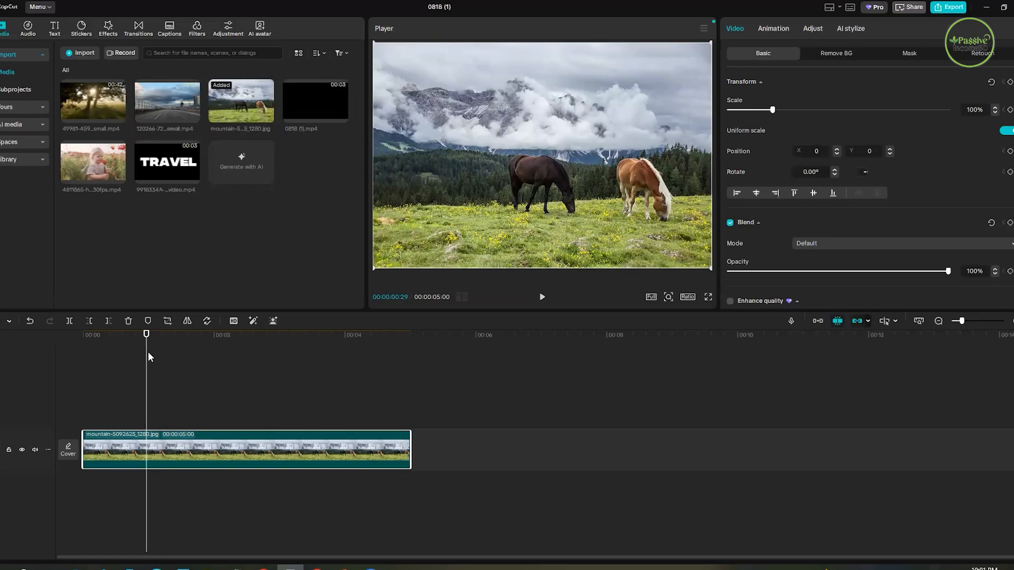
- Search the stock media library for "SKY" clips
click(112, 382)
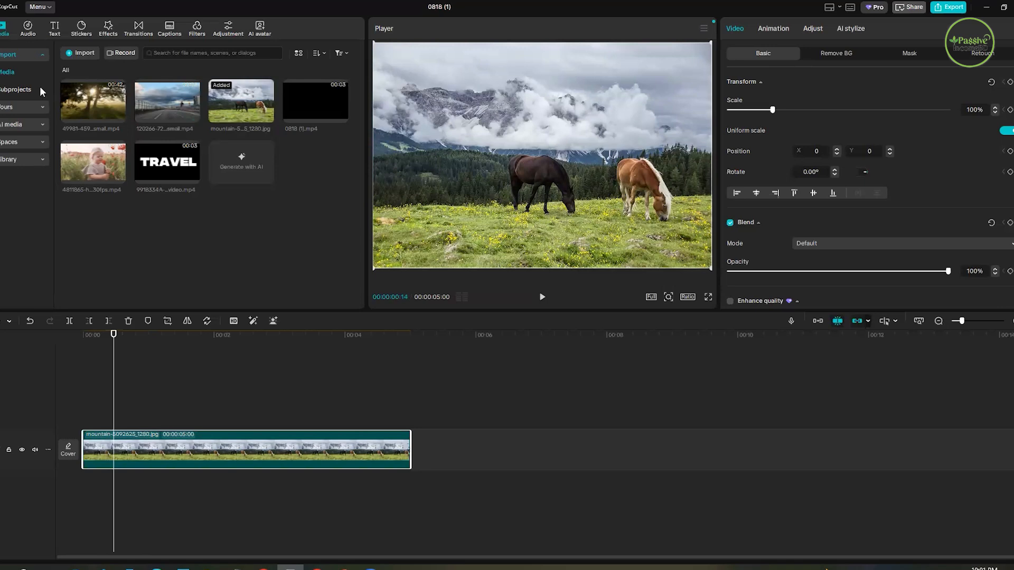
click(27, 161)
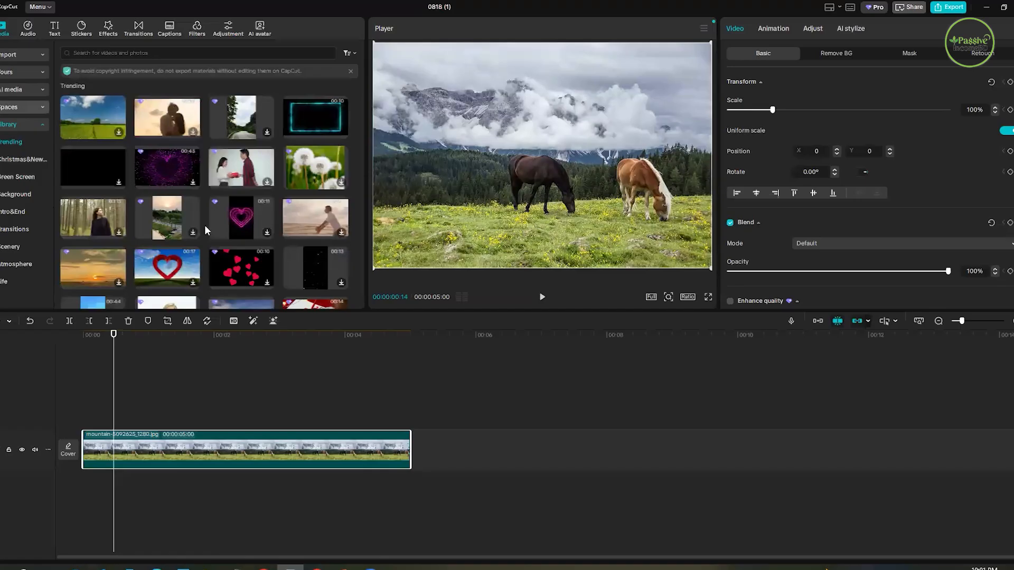
scroll(205, 225, down, 2)
scroll(170, 235, down, 2)
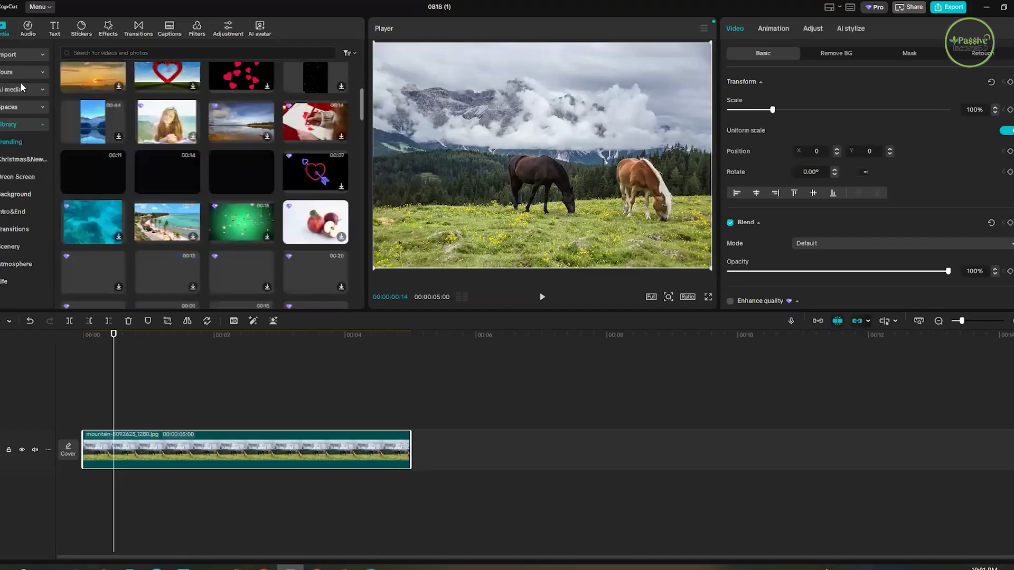
click(13, 128)
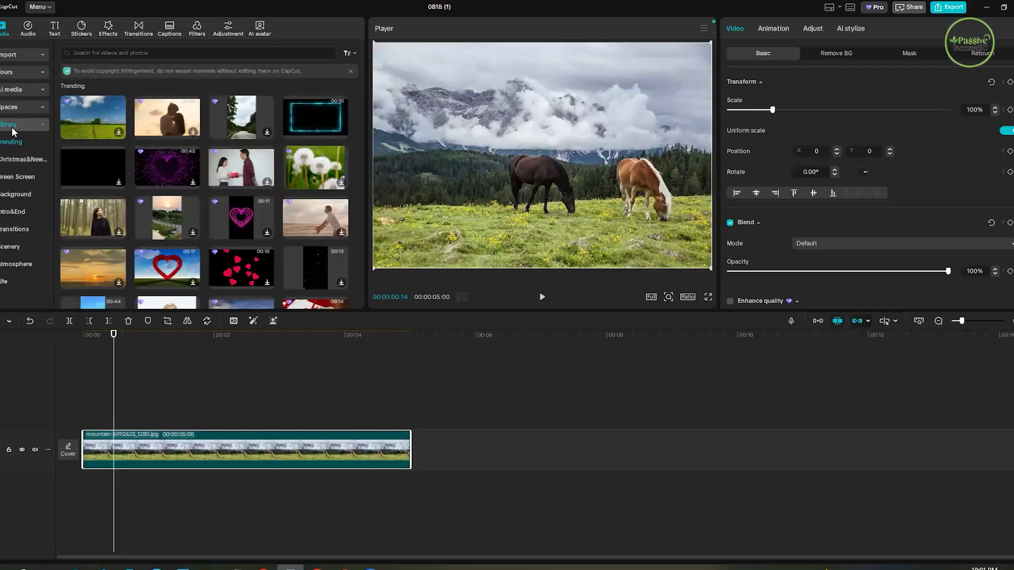
click(13, 129)
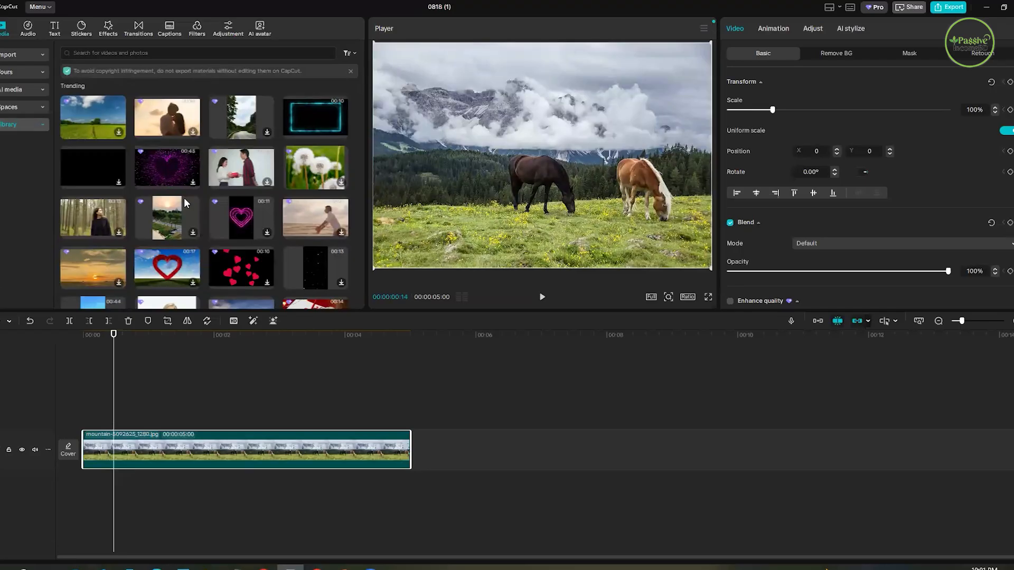
click(105, 52)
text(skY)
key(Return)
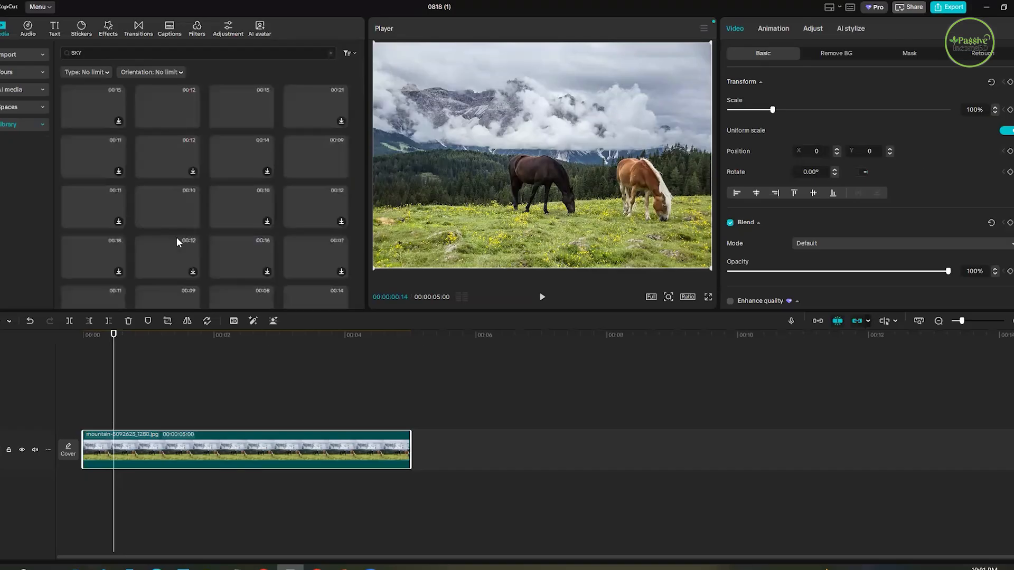
- Preview several sky clips and add the one with white clouds over dark blue sky on a track above the mountain photo
scroll(177, 222, down, 1)
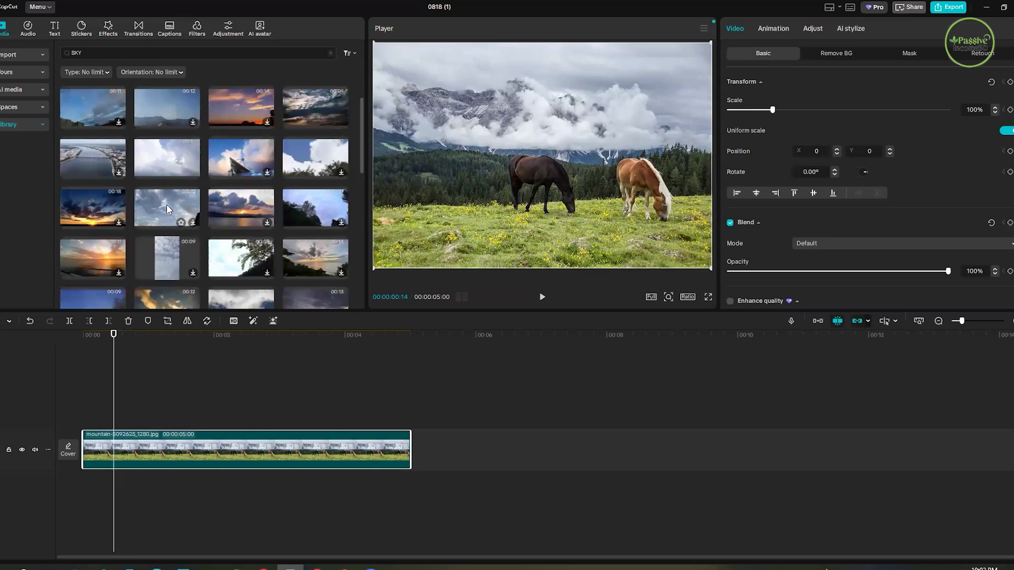
click(166, 205)
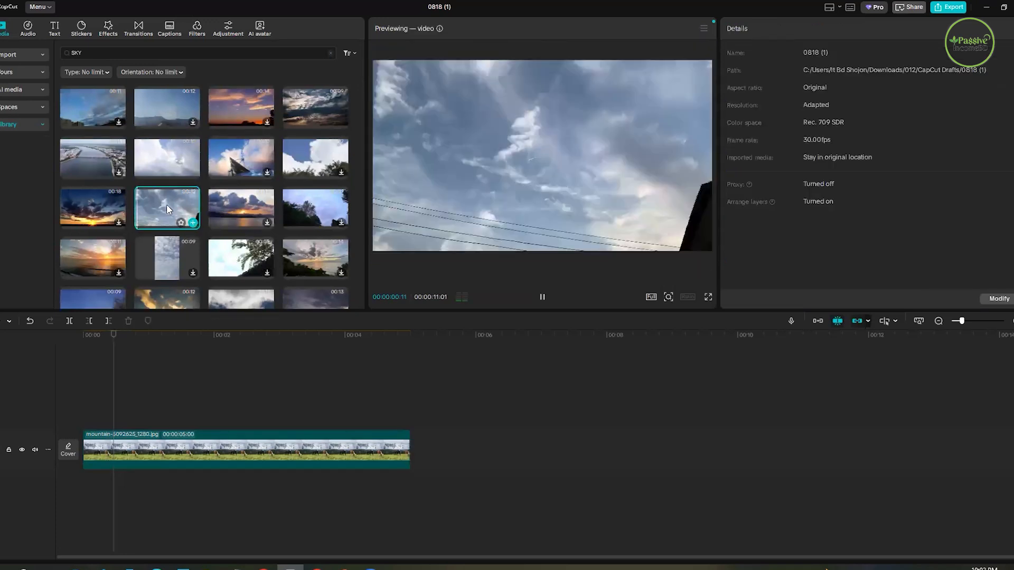
click(328, 155)
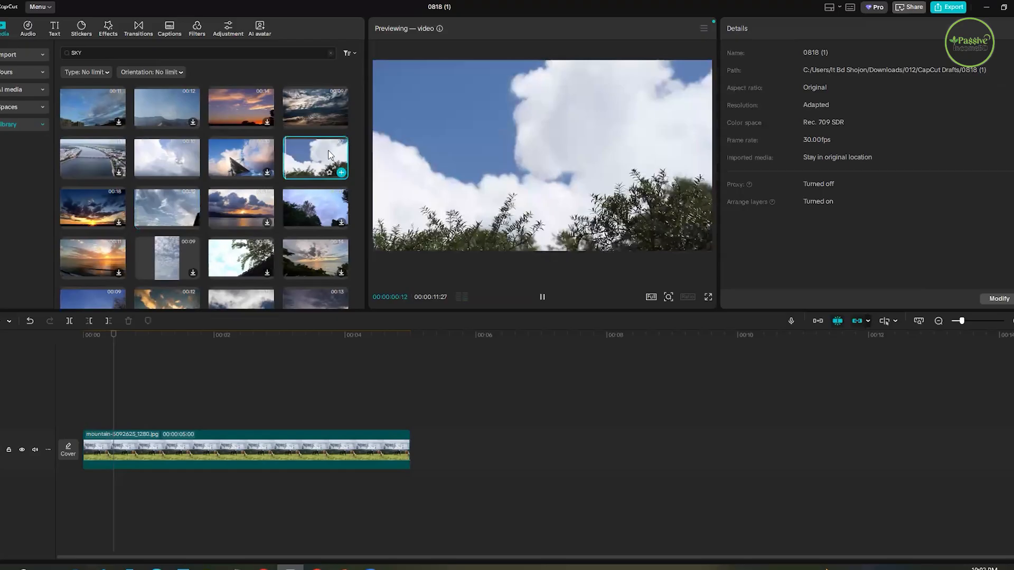
click(222, 149)
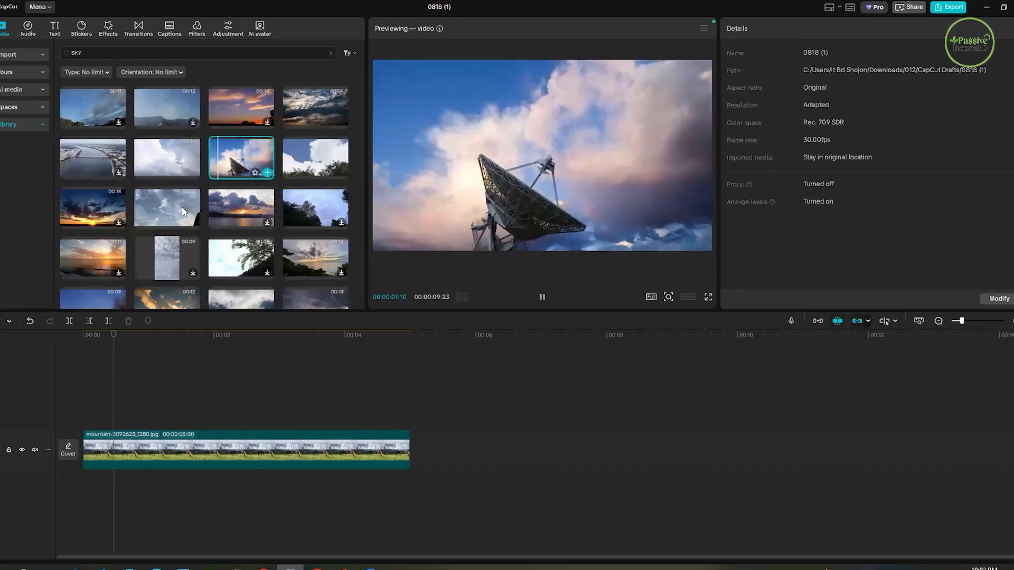
scroll(246, 217, down, 2)
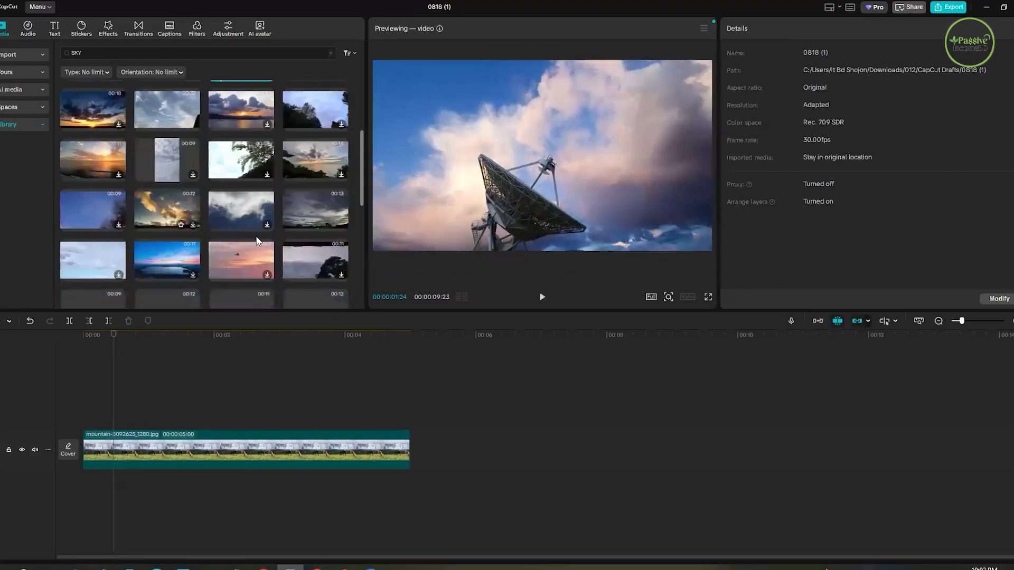
click(236, 213)
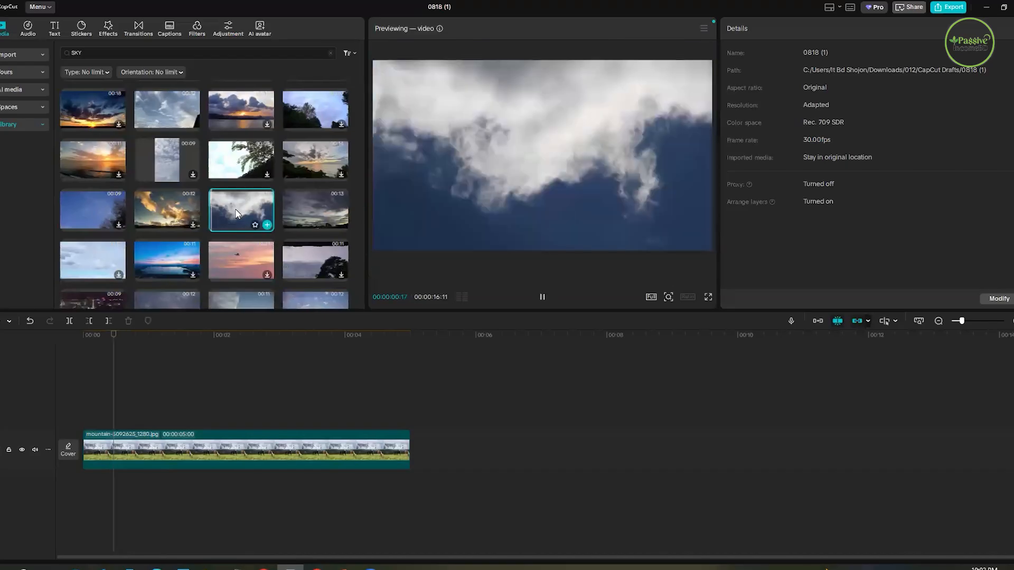
click(267, 225)
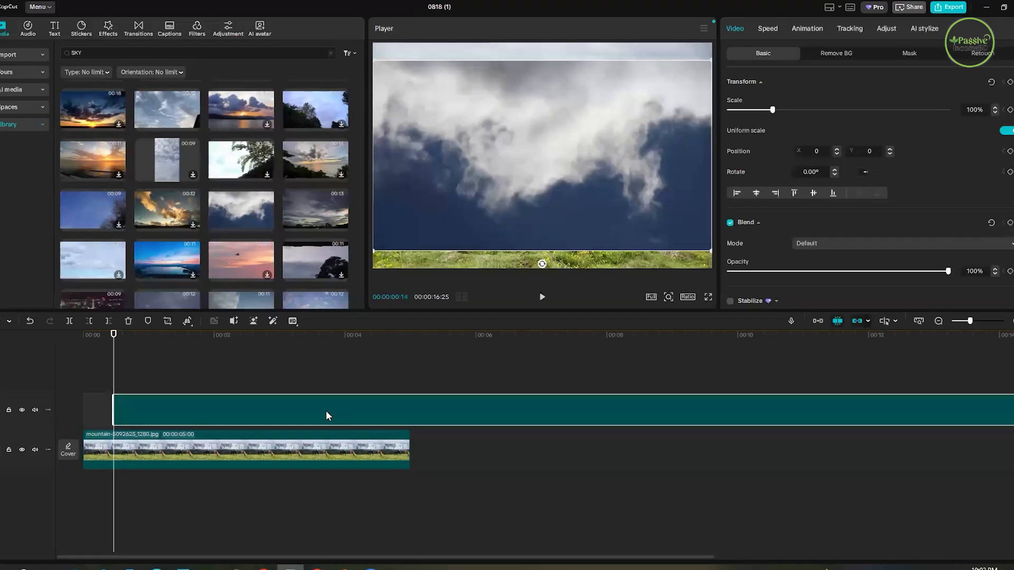
- Align the cloud clip with the start of the mountain photo and trim its end to the photo's end at 5 seconds
drag(171, 363, 429, 413)
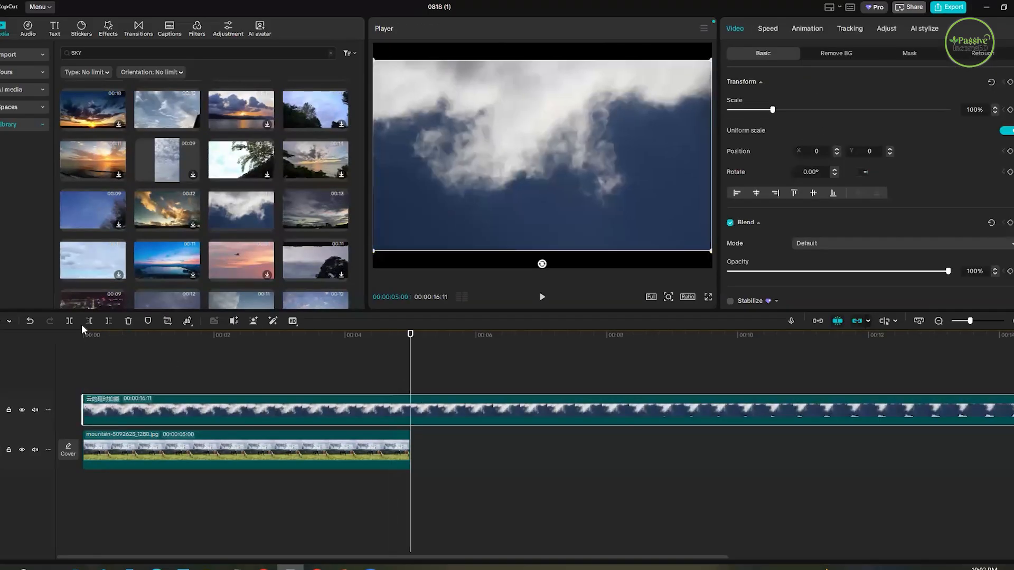
key(ctrl+b)
key(Delete)
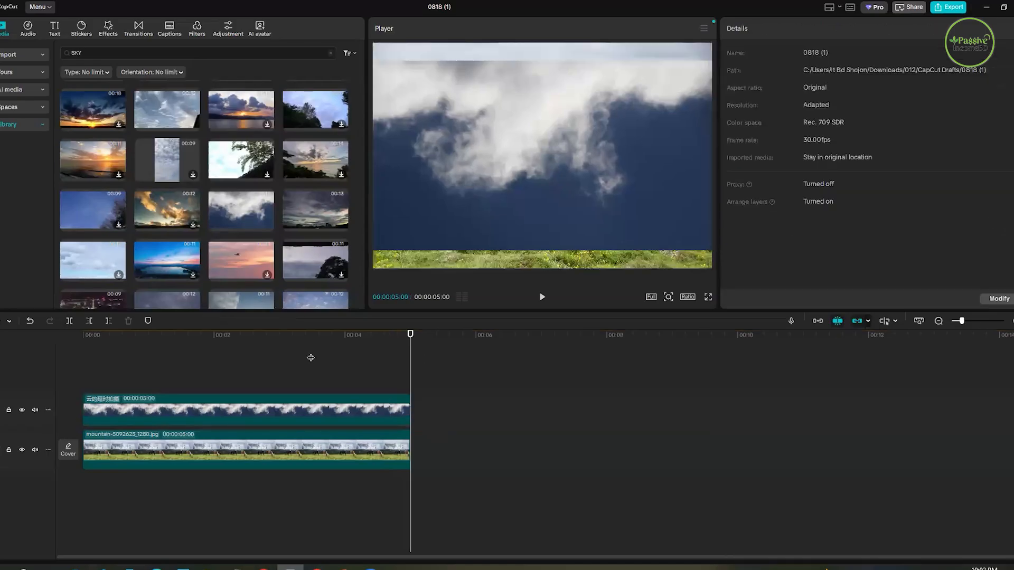
- Enlarge the cloud clip to 121% and shift it to about X 269, Y 0 so it covers the whole photo
click(109, 381)
click(560, 89)
drag(557, 94, 550, 206)
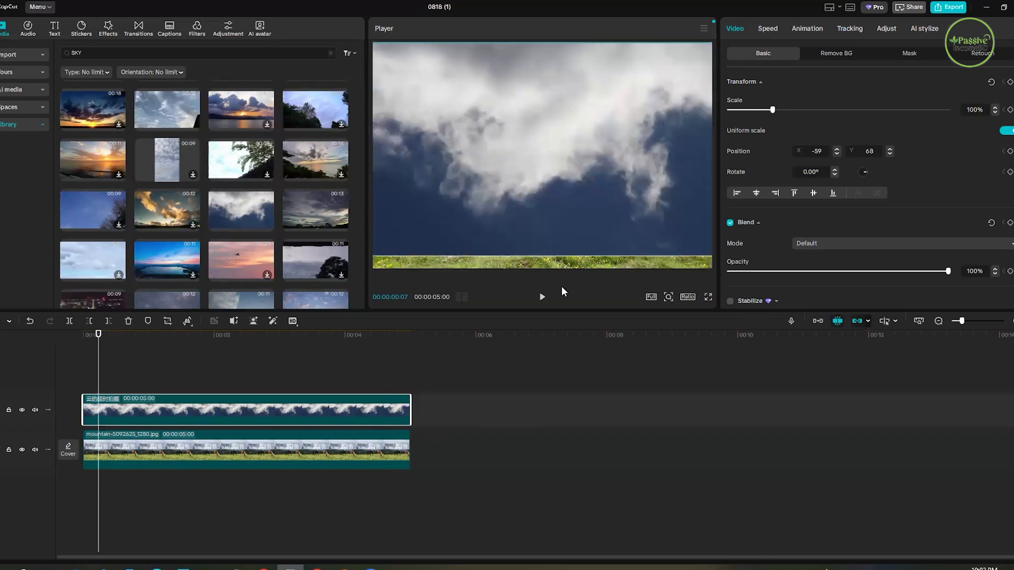
key(space)
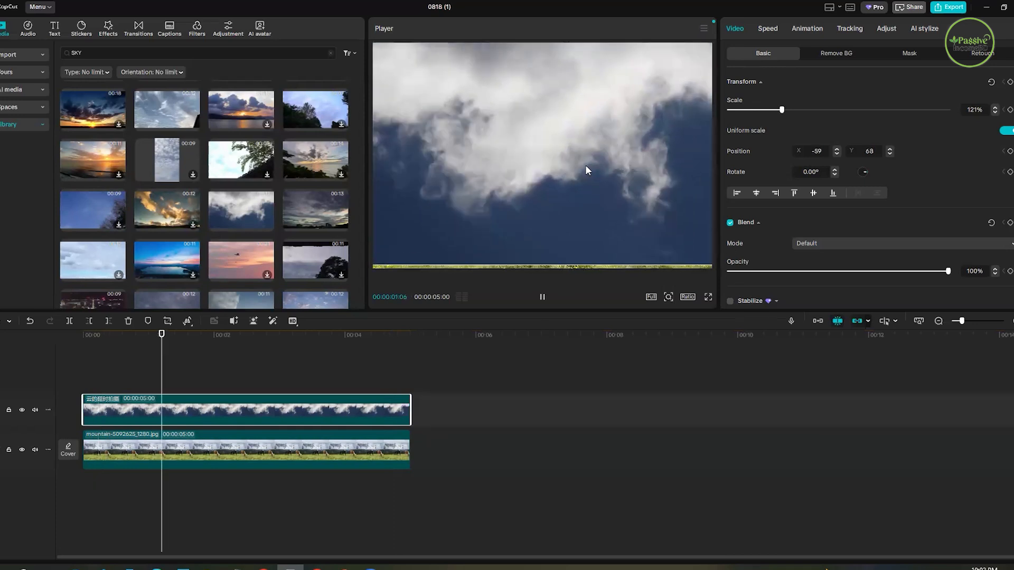
key(space)
drag(537, 221, 545, 257)
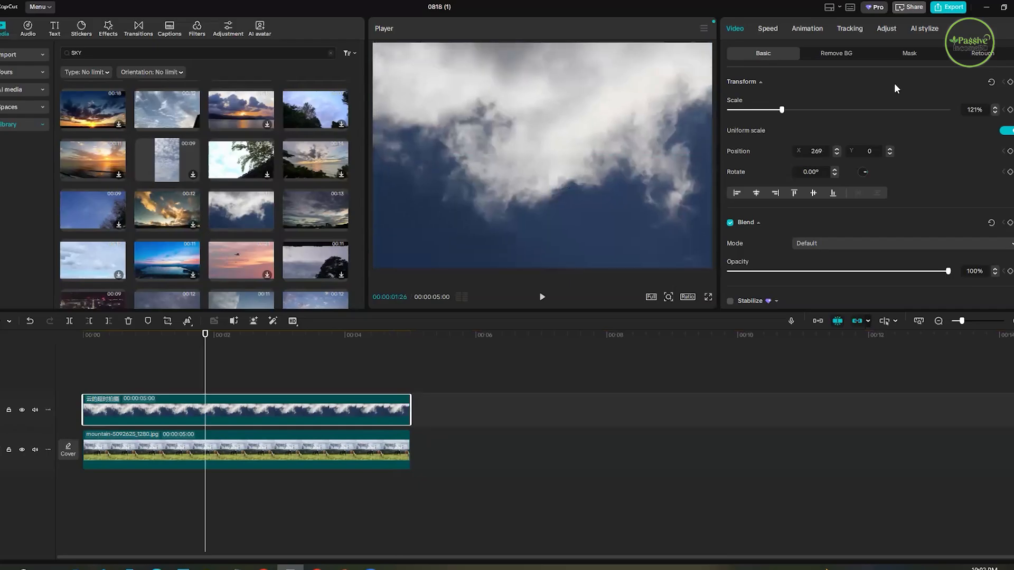
- Add a Split mask to the cloud clip and move its dividing line down to about X 35, Y -449
click(233, 443)
click(244, 410)
click(910, 56)
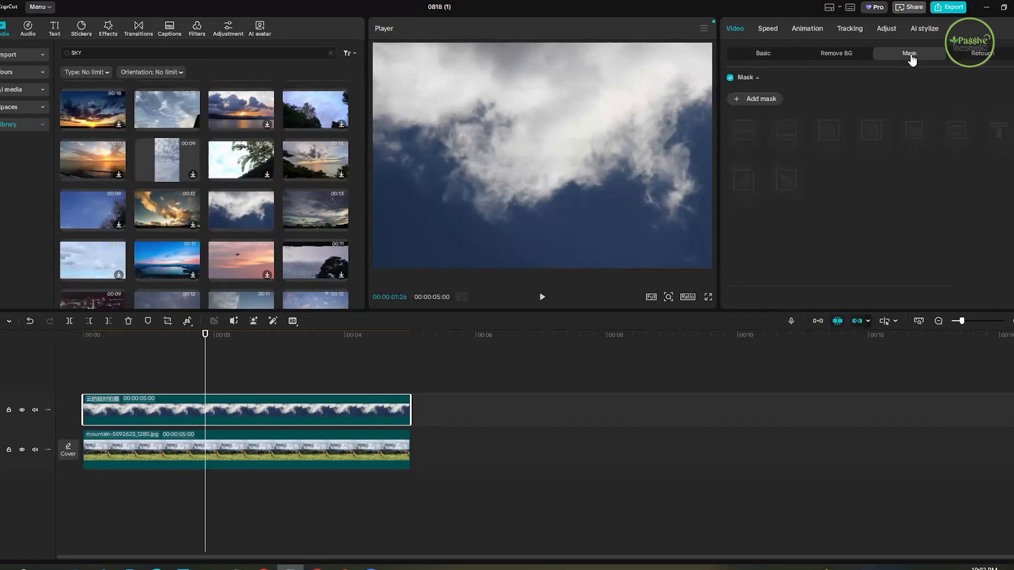
click(761, 100)
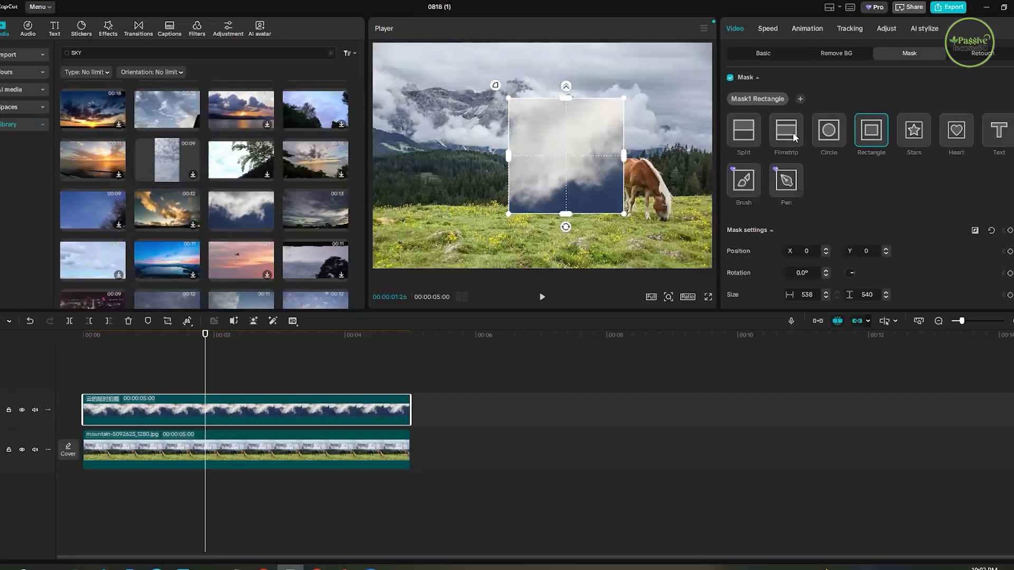
click(745, 132)
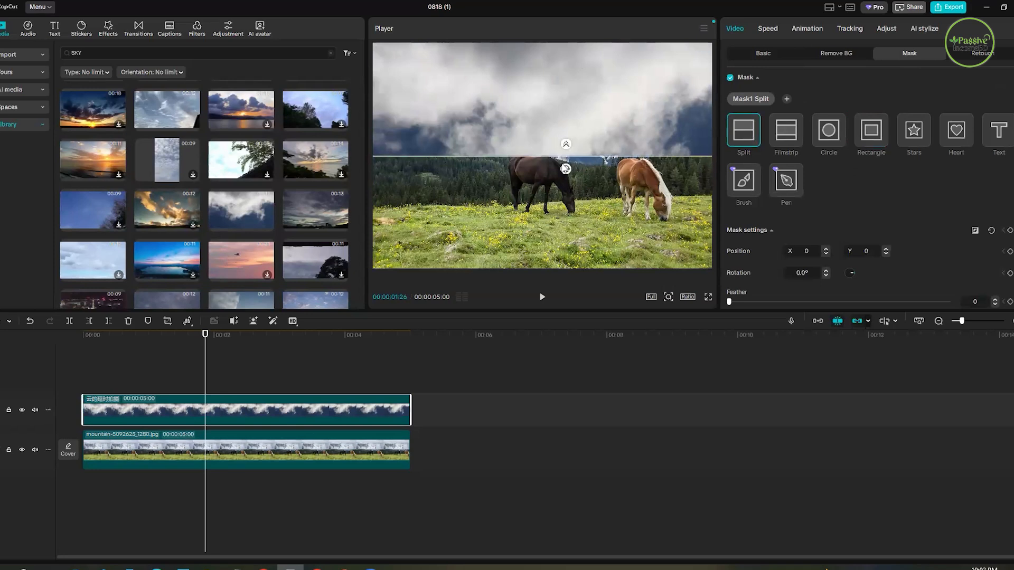
drag(571, 293, 555, 64)
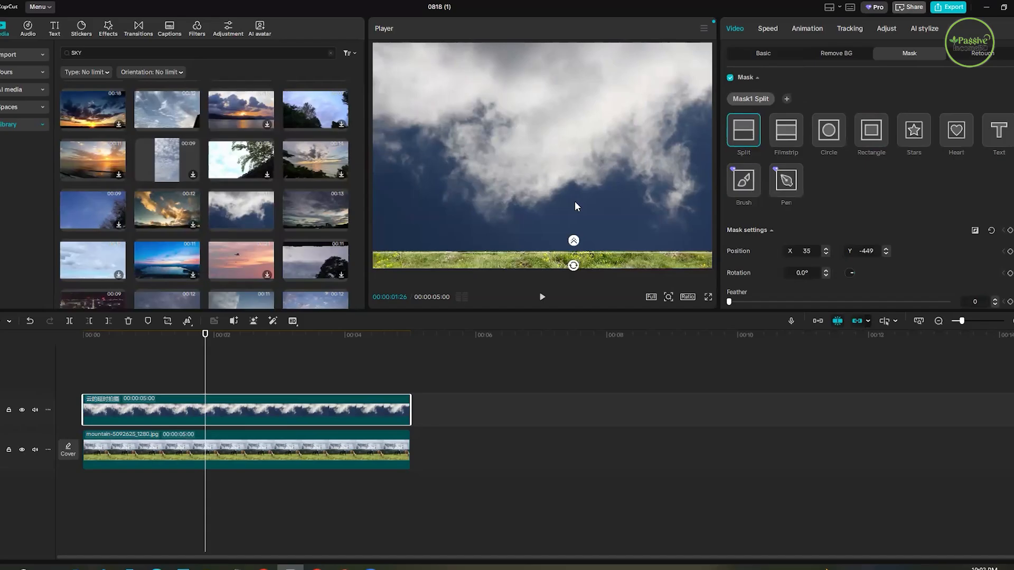
- Try a Filmstrip mask on the cloud clip, widened to a size of about 2053 at about X 76, Y 540
click(788, 133)
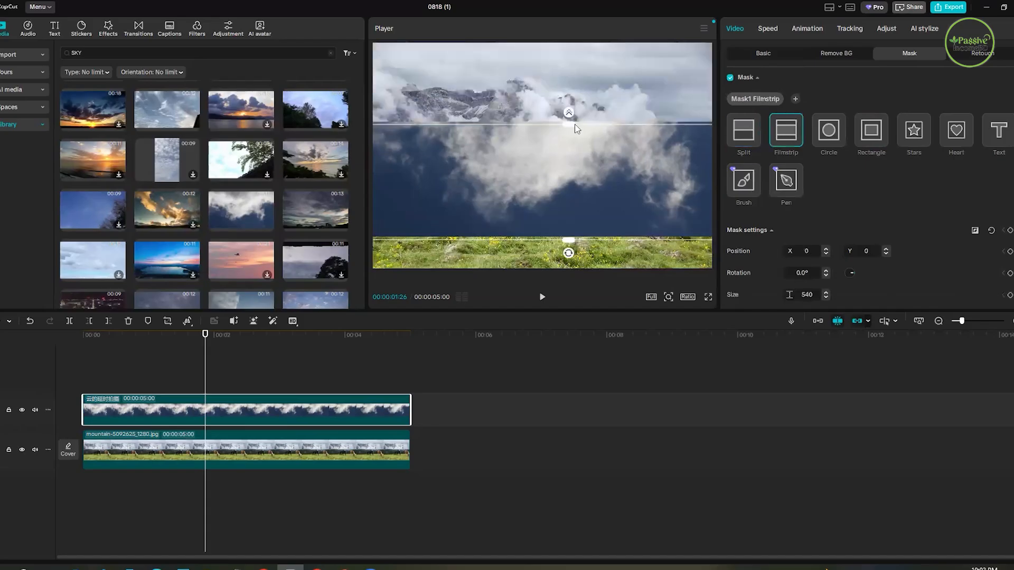
drag(569, 240, 572, 279)
drag(589, 36, 581, 133)
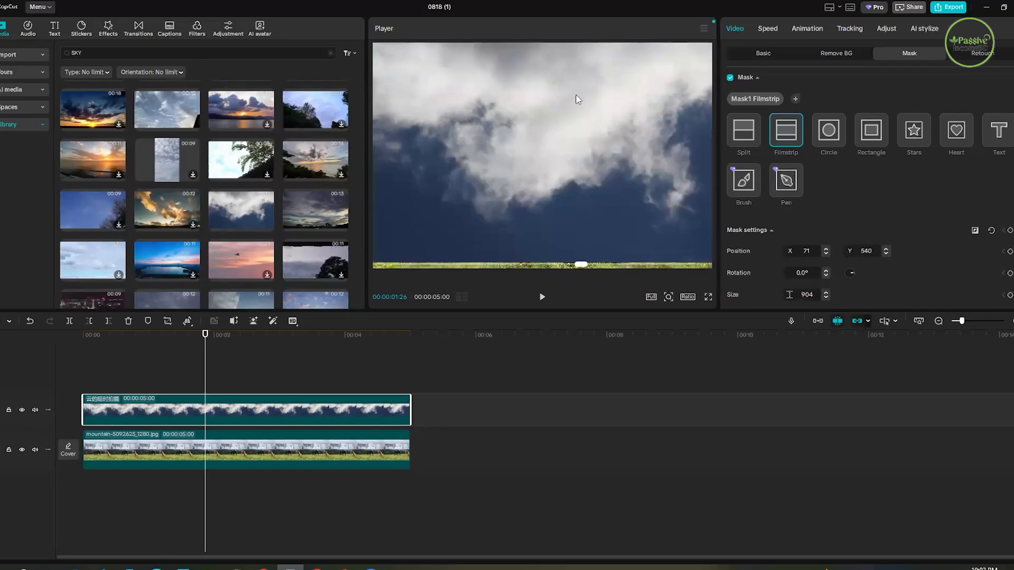
drag(572, 88, 560, 49)
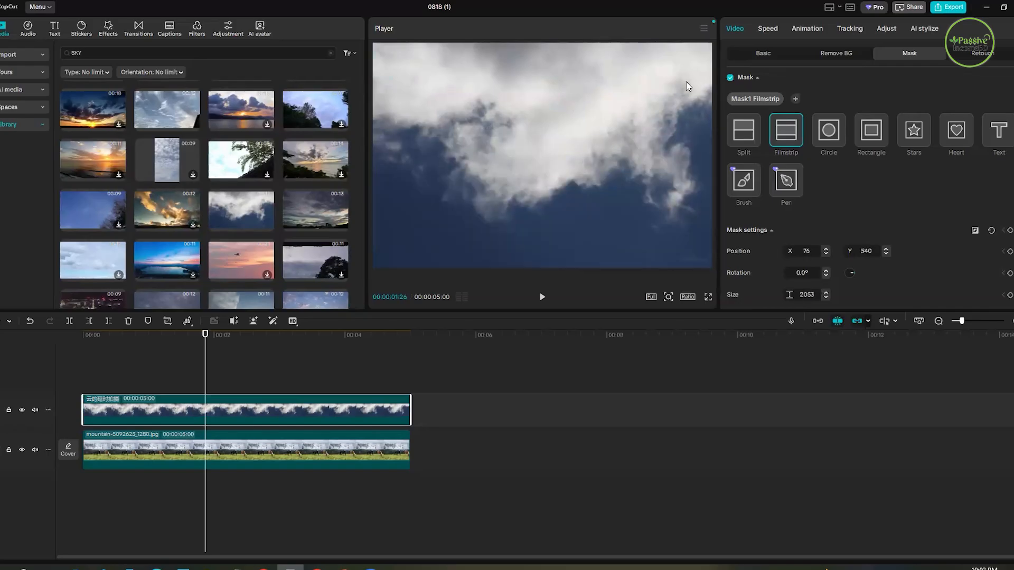
- Try a Rectangle mask on the cloud clip, sized about 2097 by 1604 and placed at about X -231, Y 472
click(876, 134)
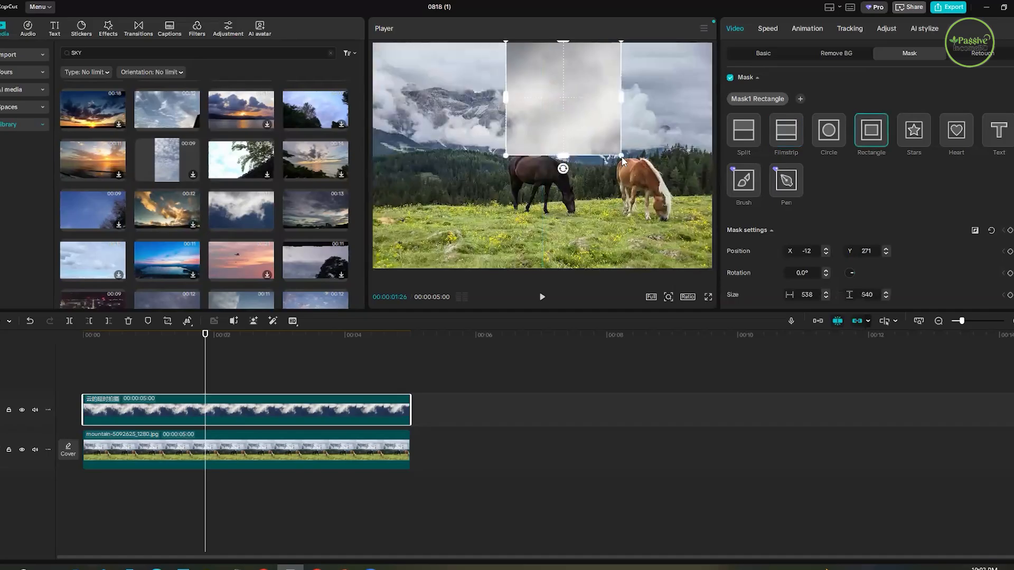
drag(621, 155, 678, 213)
drag(564, 214, 563, 225)
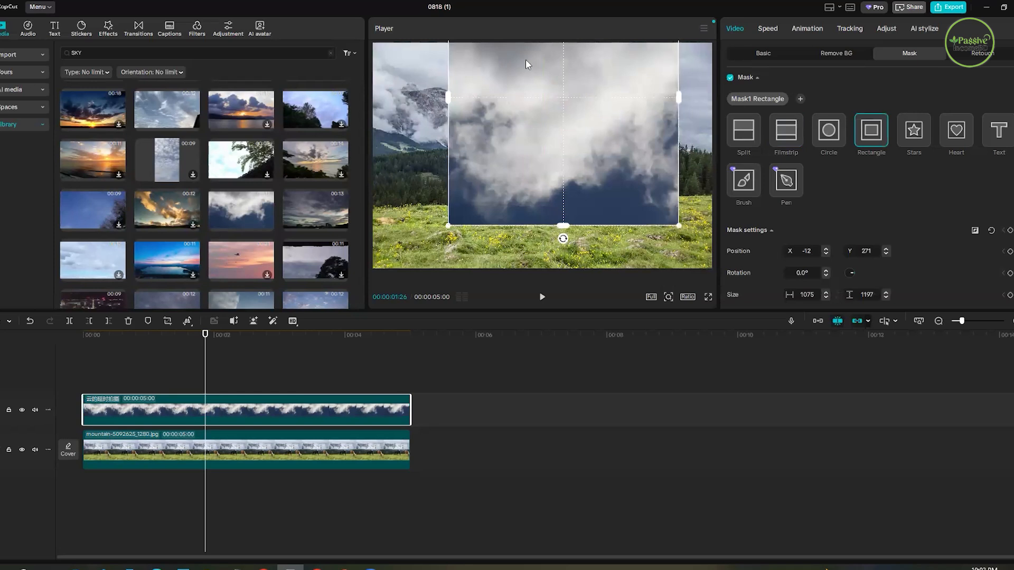
drag(573, 190, 604, 90)
drag(671, 113, 695, 110)
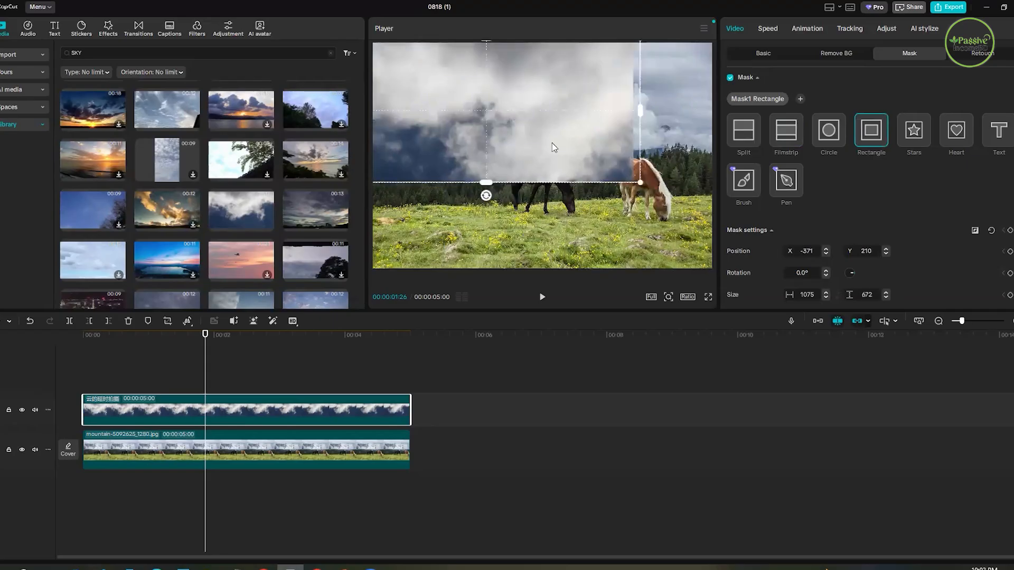
drag(563, 100, 588, 49)
drag(544, 147, 516, 217)
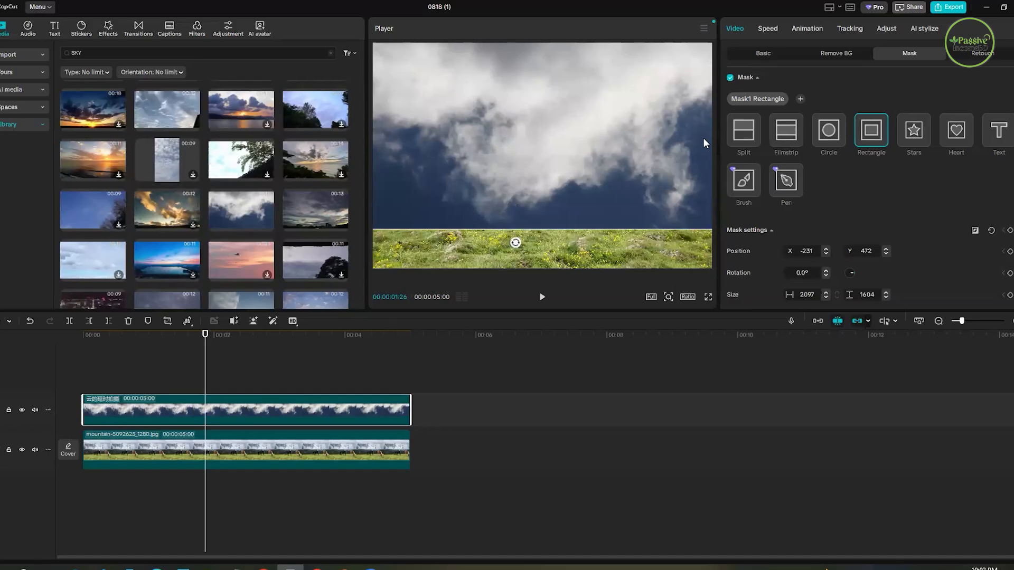
- Apply a Filmstrip mask sized about 589 at about X 55, Y 330 so the clouds cover only the photo's sky area
click(788, 135)
drag(607, 81, 576, 235)
drag(604, 140, 603, 147)
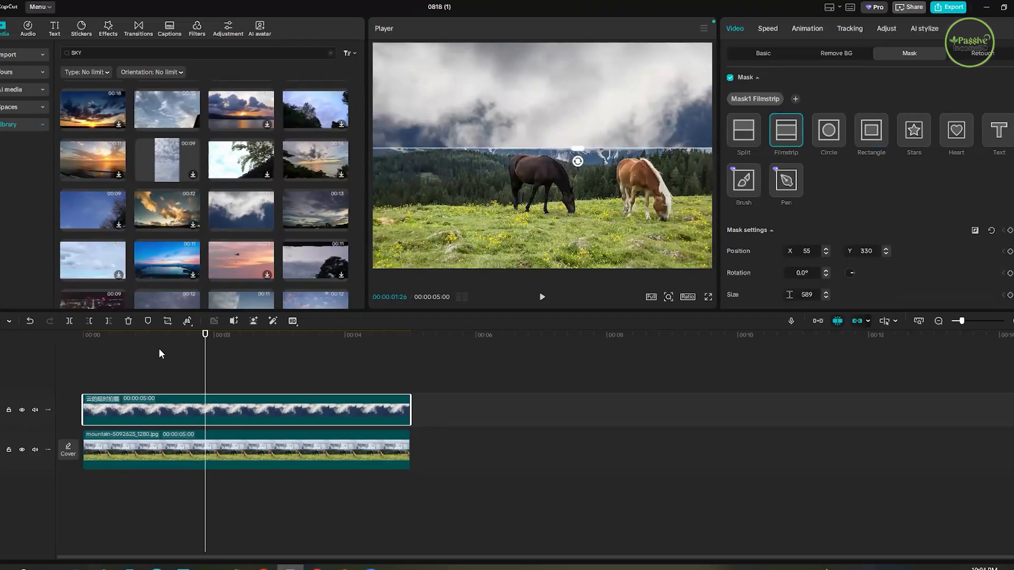
- Play the masked composite to check how the moving clouds look above the horses and forest
click(83, 361)
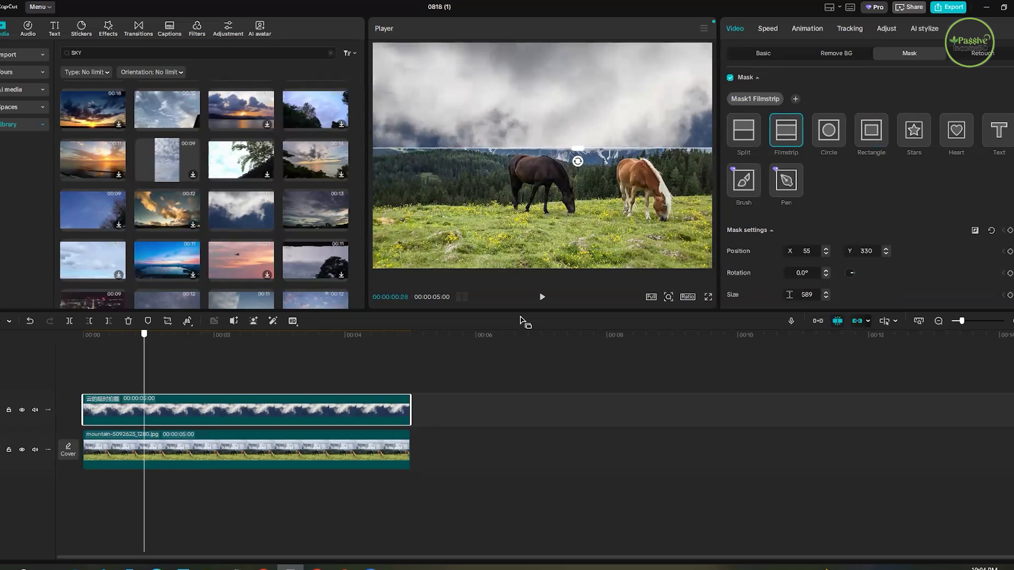
click(541, 299)
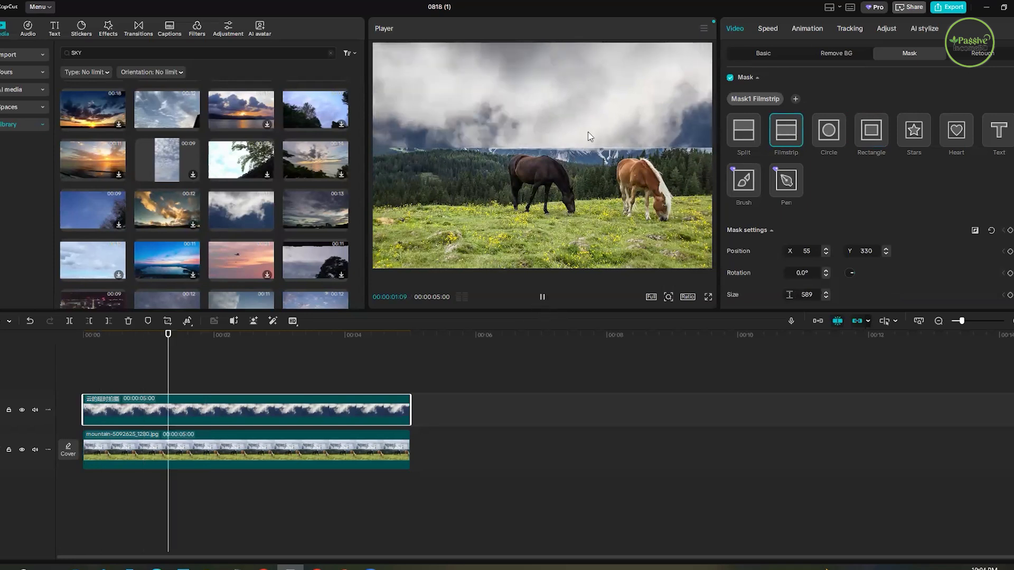
click(151, 405)
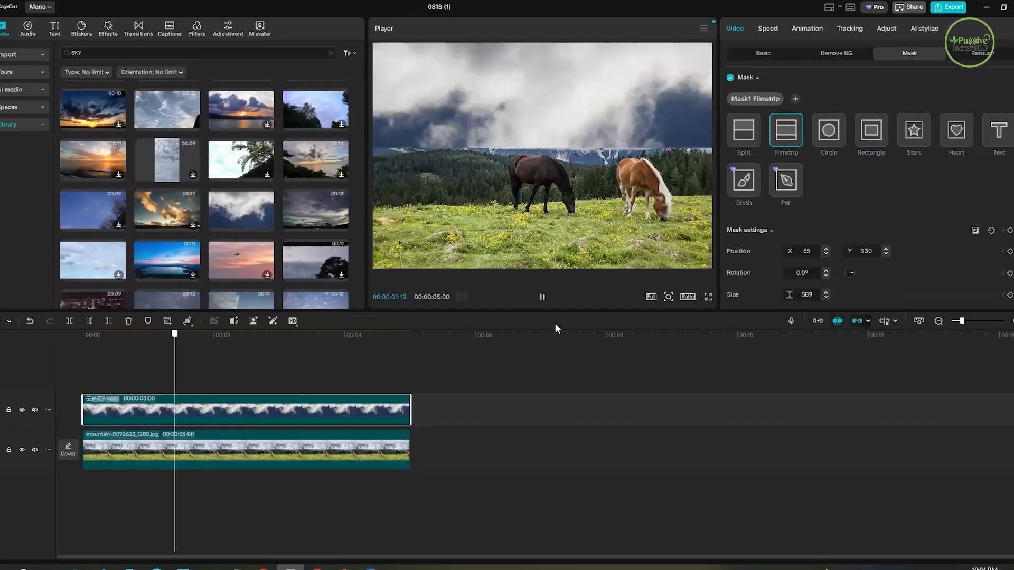
key(space)
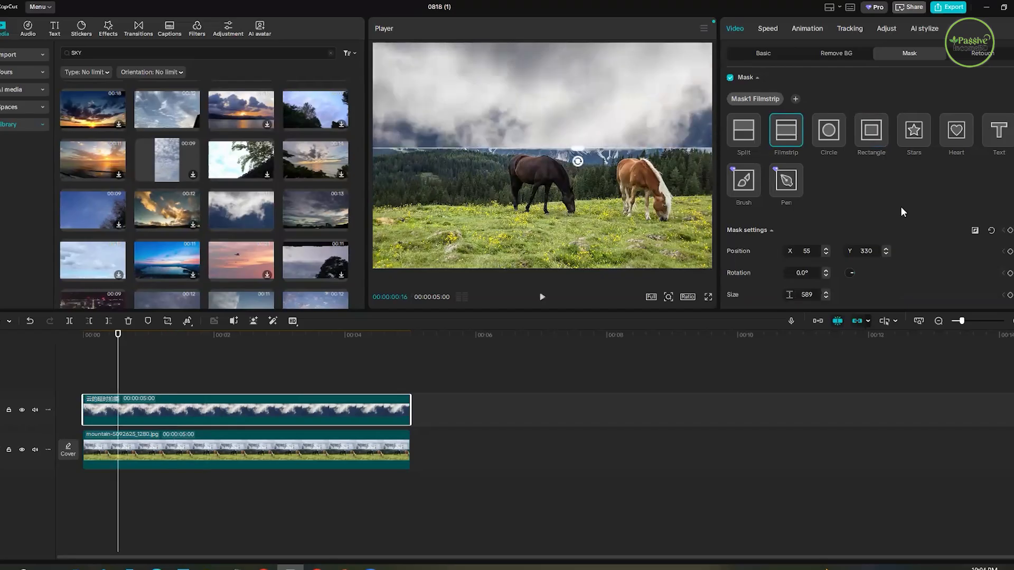
- Set the Filmstrip mask's feather to 35 to soften the edge between the clouds and the mountain photo
scroll(893, 220, down, 1)
scroll(732, 288, down, 1)
click(787, 285)
drag(807, 281, 822, 281)
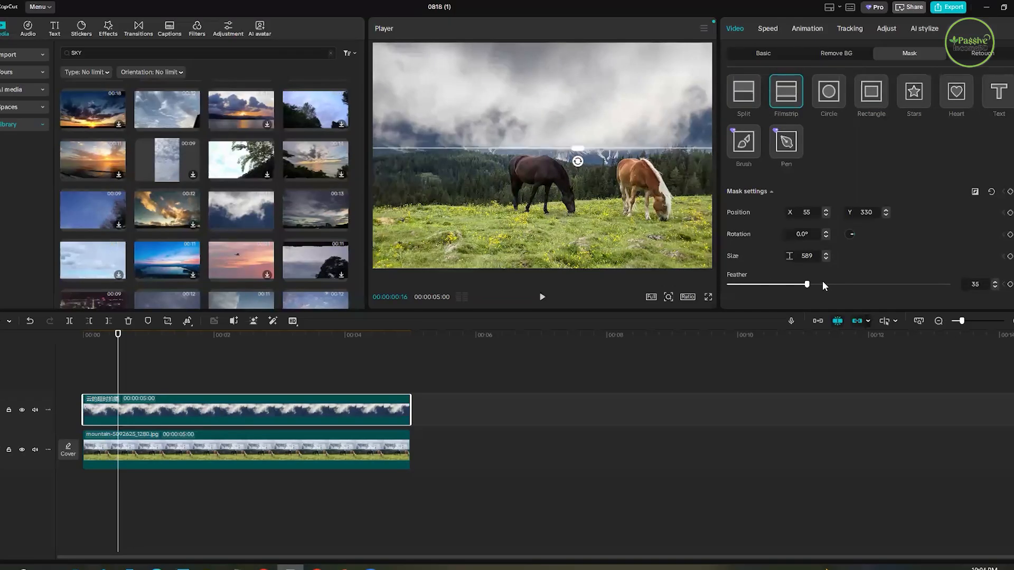
- Set the Filmstrip mask's feather to 50 and review the moving clouds by playing and scrubbing through the composite
click(839, 283)
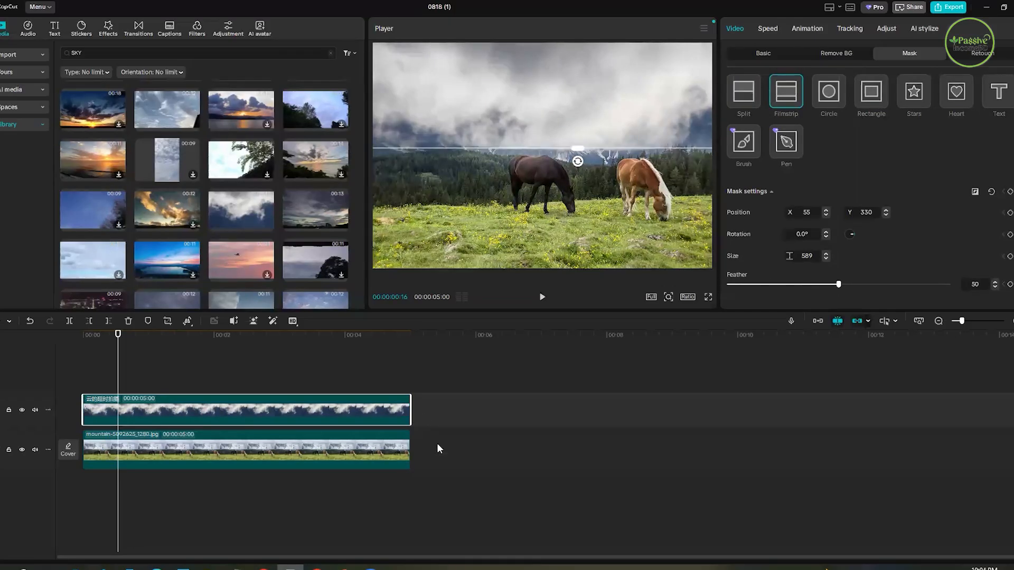
click(418, 336)
click(76, 347)
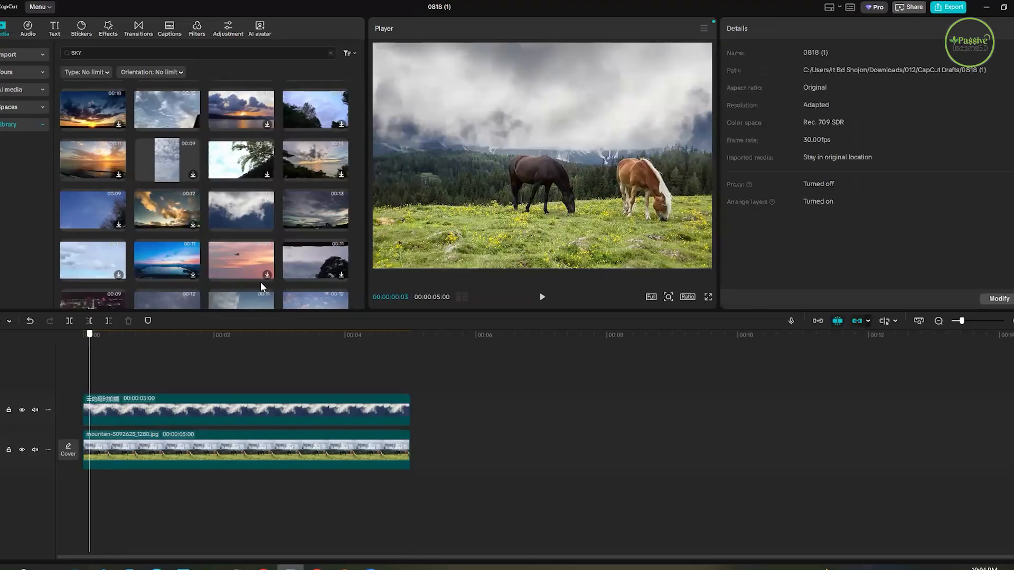
click(541, 297)
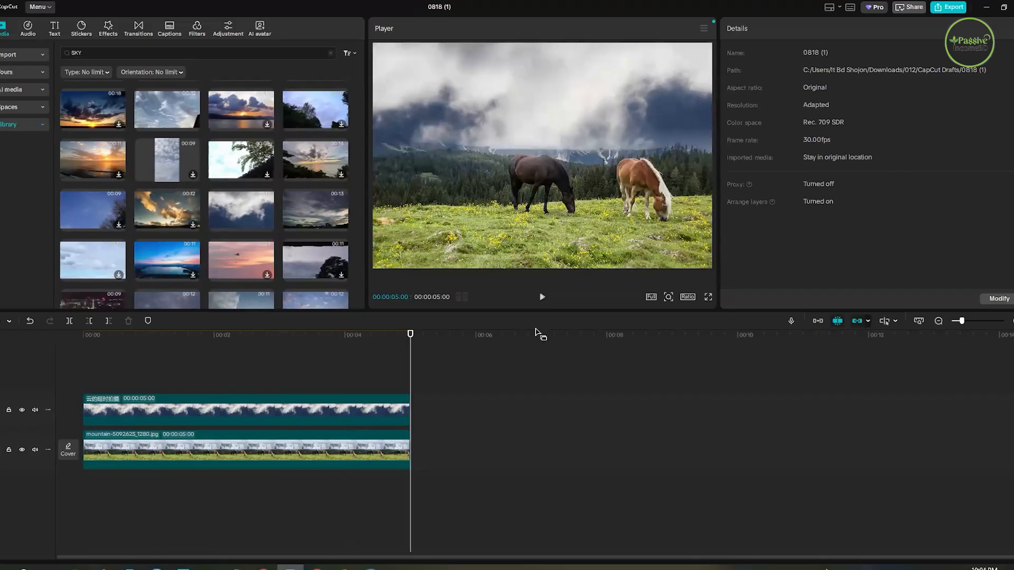
click(140, 382)
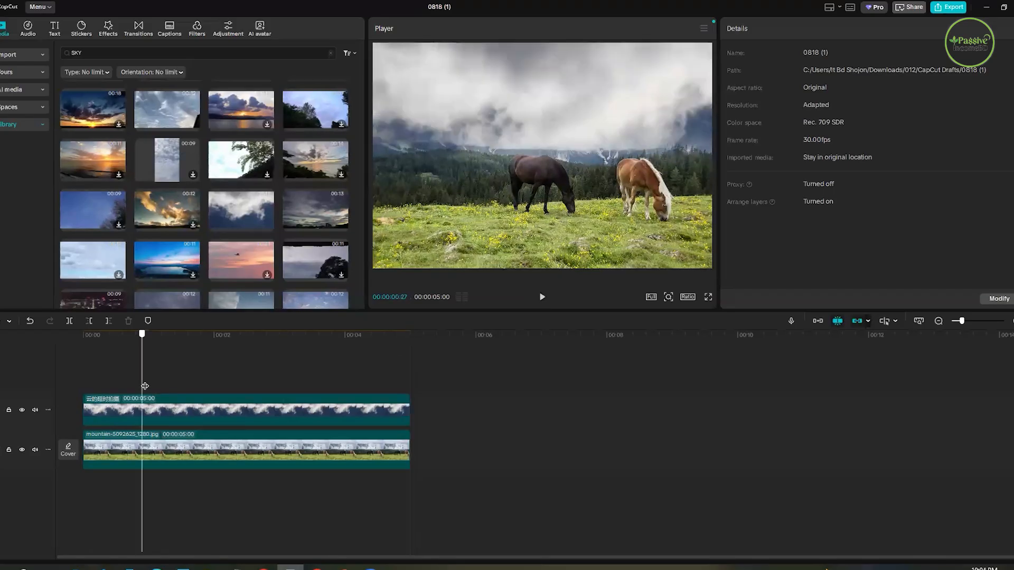
click(297, 384)
click(345, 372)
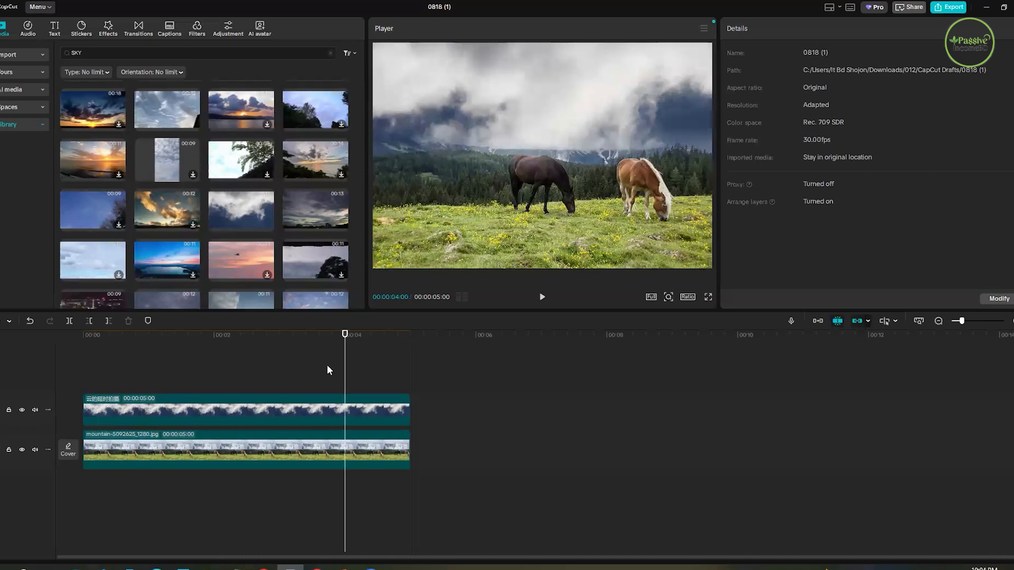
click(83, 335)
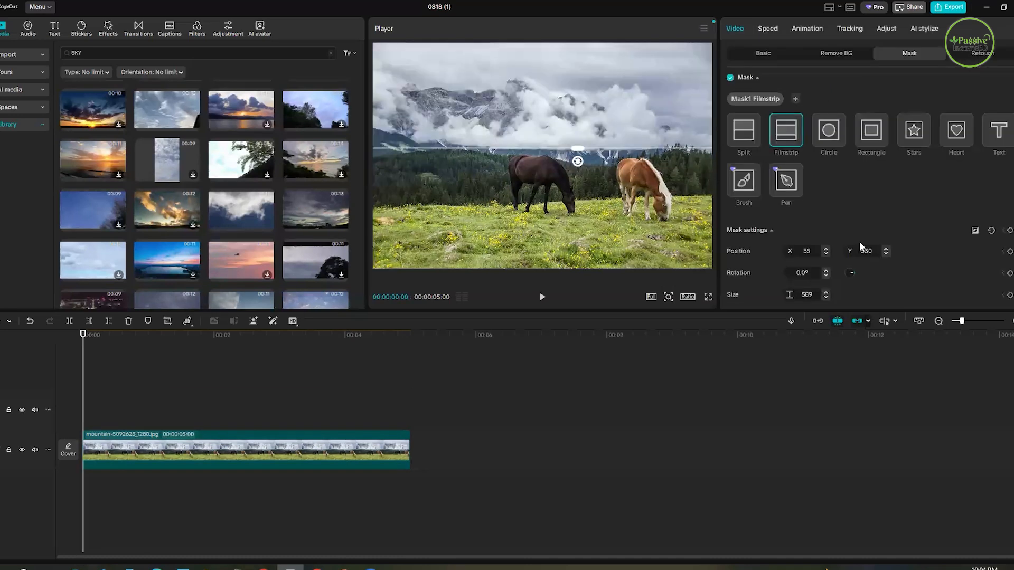
- Delete the masked cloud clip above the mountain photo and preview replacement cloud footage among the library's sky results
click(353, 421)
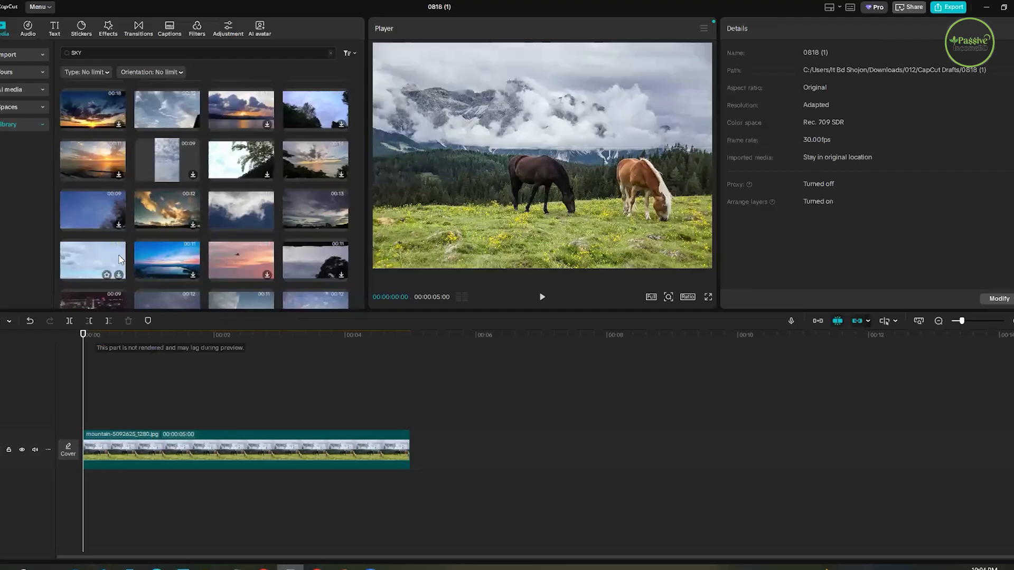
scroll(121, 259, down, 1)
scroll(172, 216, down, 2)
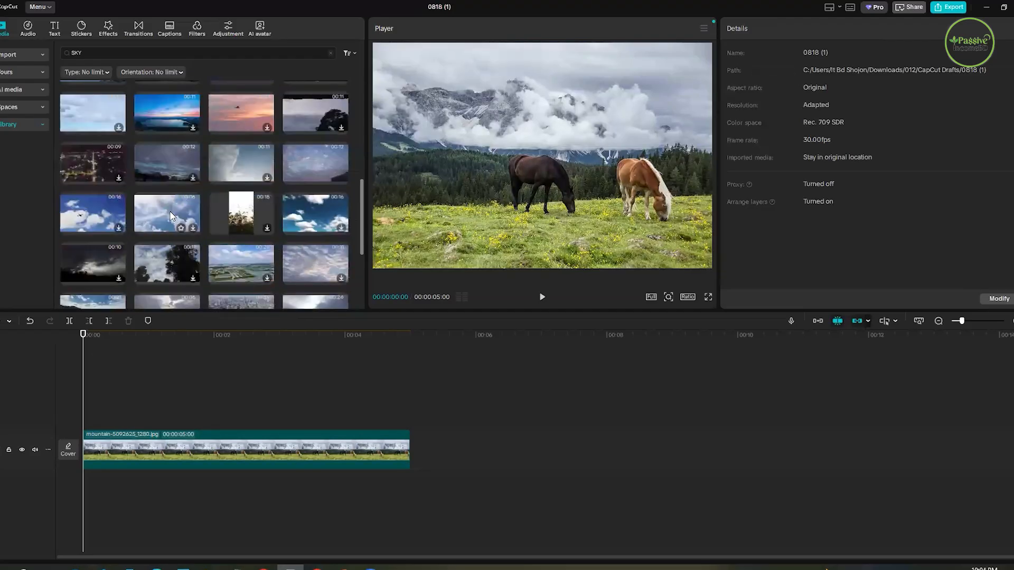
click(194, 227)
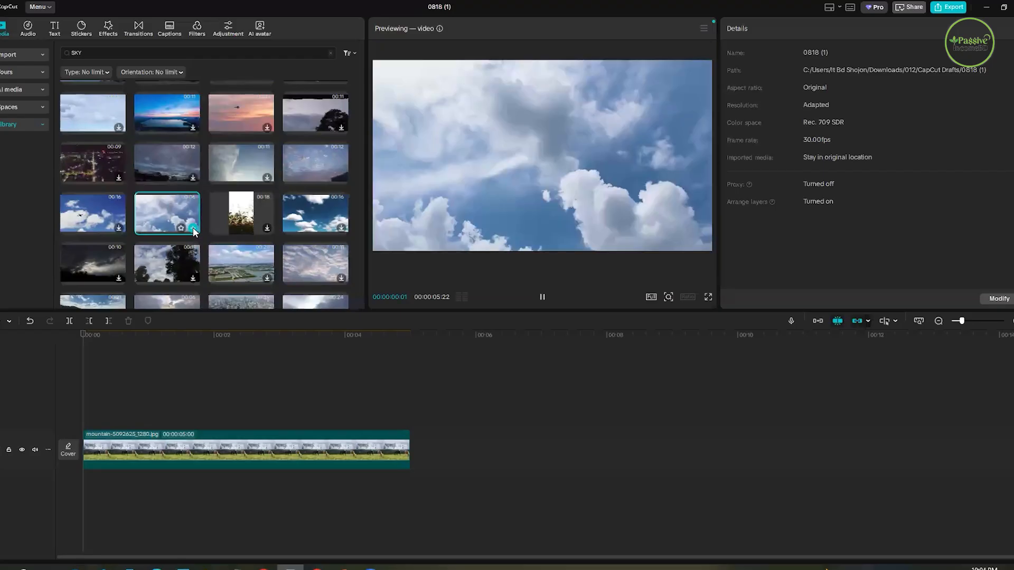
scroll(105, 225, down, 2)
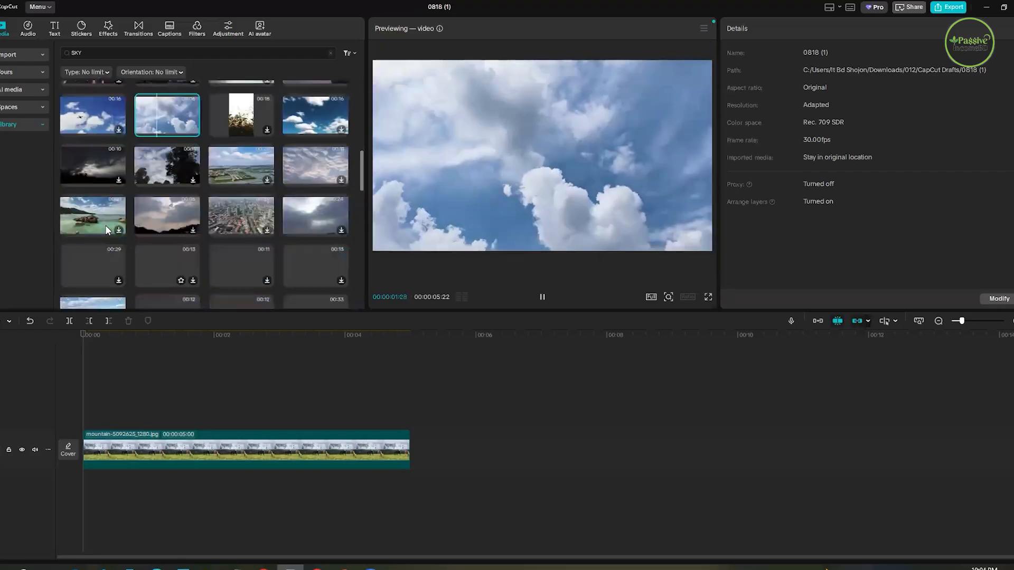
click(163, 219)
scroll(133, 252, down, 2)
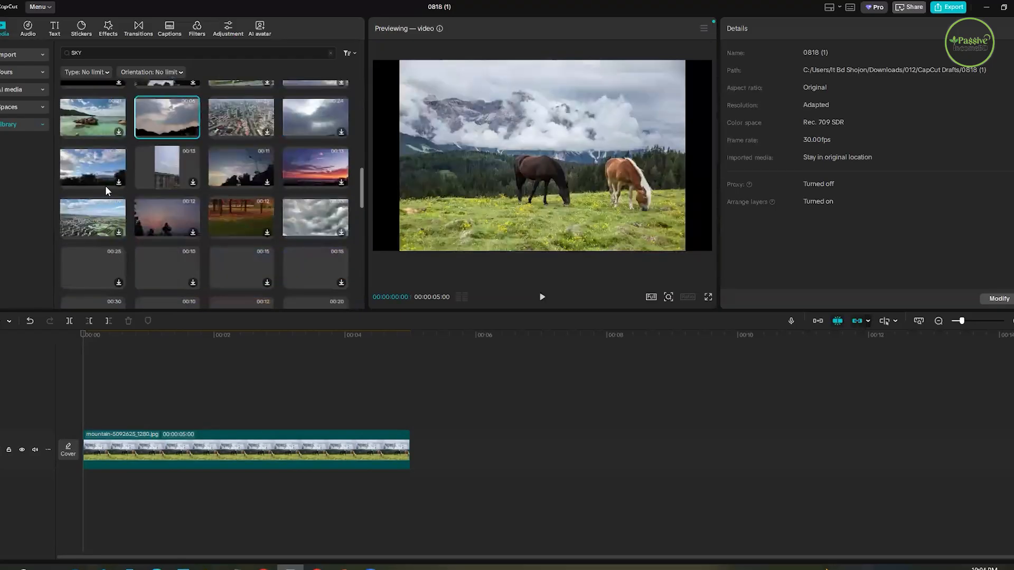
- Preview more daytime and overcast sky clips further down the library results to find suitable replacement clouds
click(96, 170)
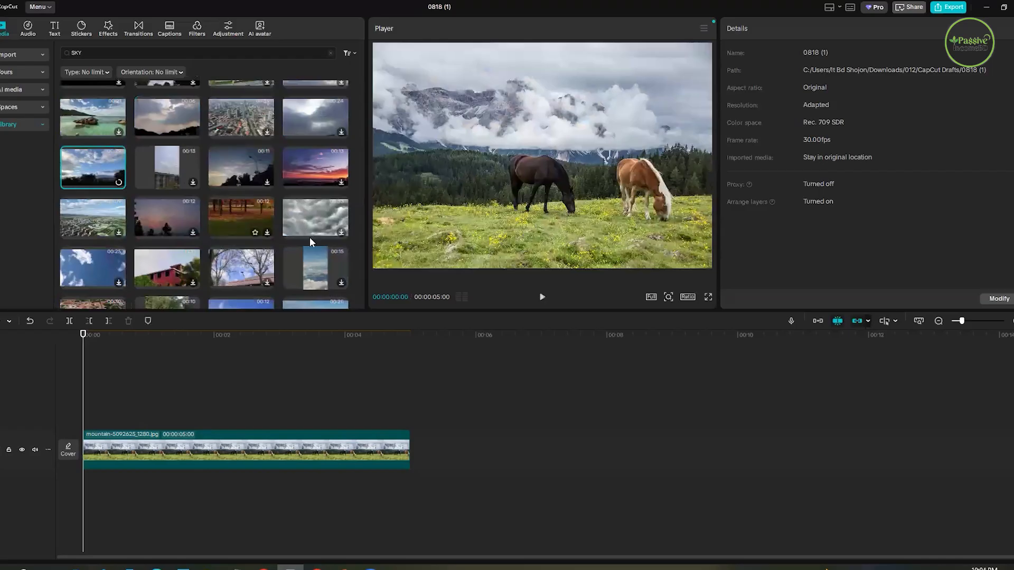
scroll(281, 233, down, 4)
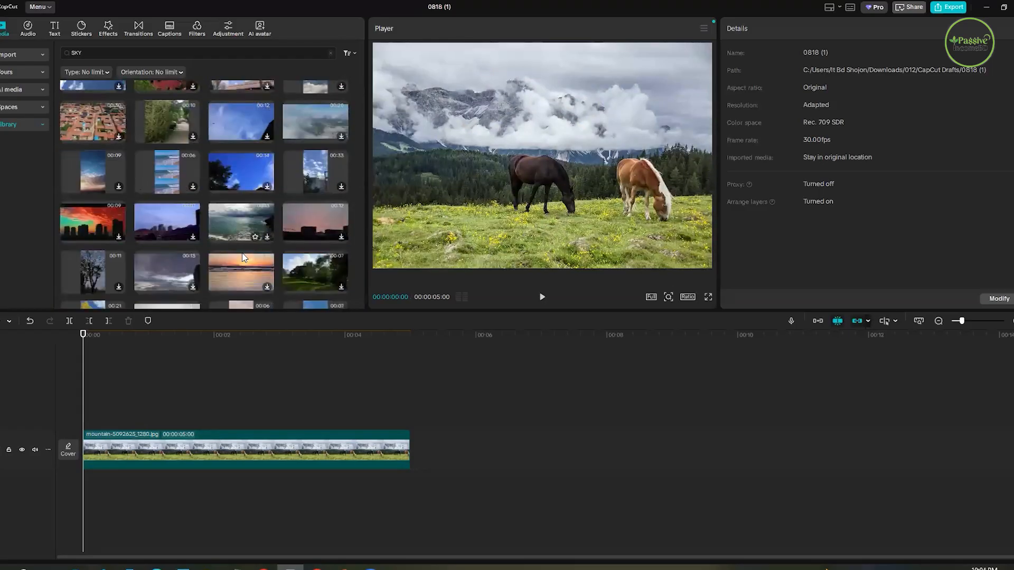
scroll(154, 176, down, 2)
click(152, 178)
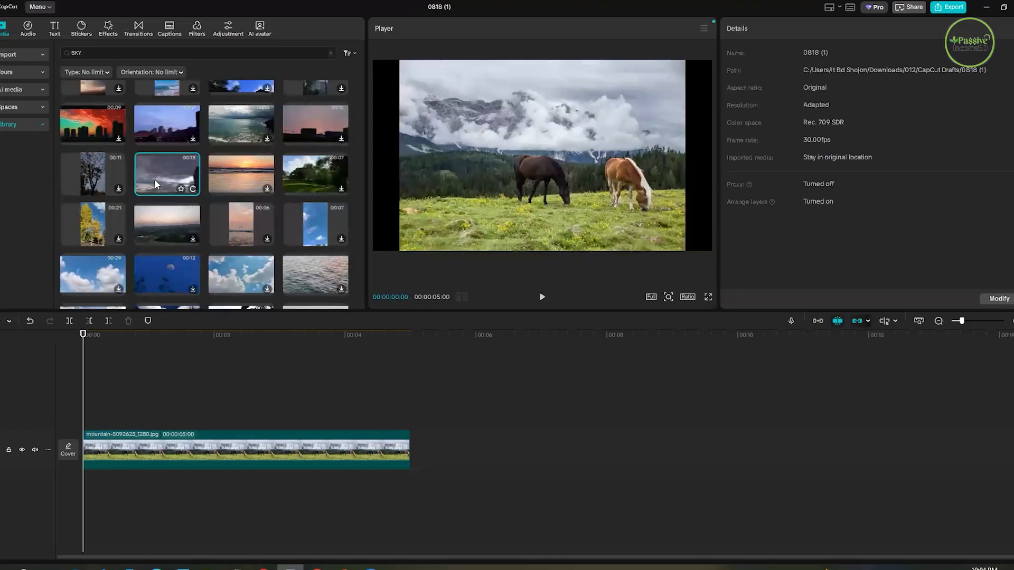
scroll(97, 228, down, 1)
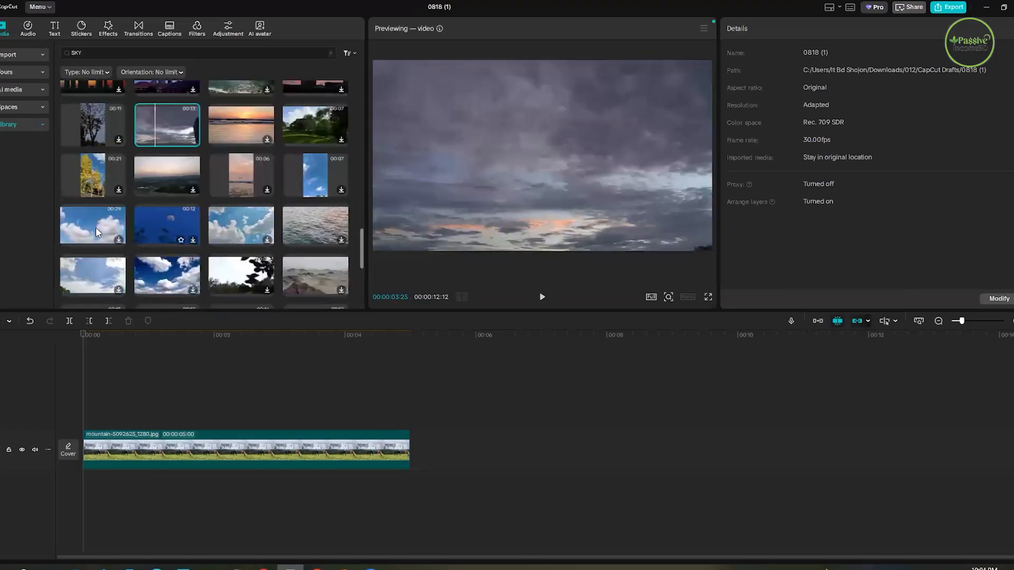
click(96, 227)
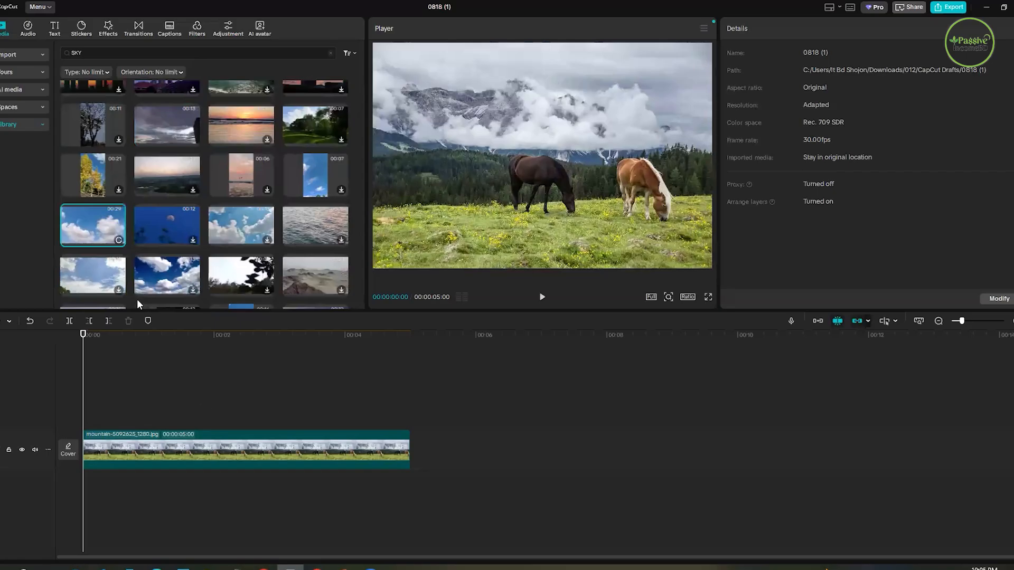
click(100, 276)
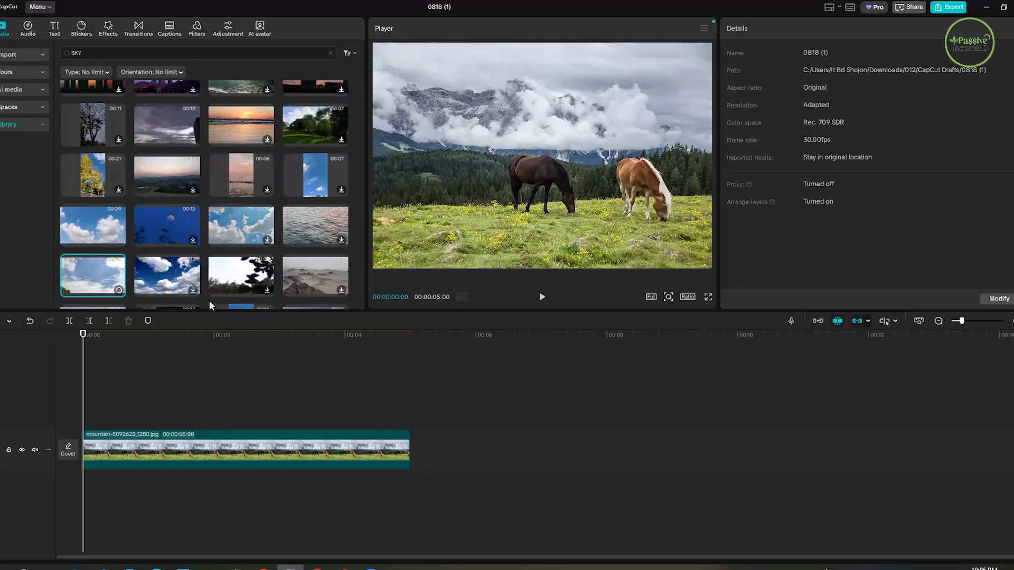
- Place the deep-blue sky clip with white clouds above the mountain photo and cut it off at the photo's five-second end
click(158, 283)
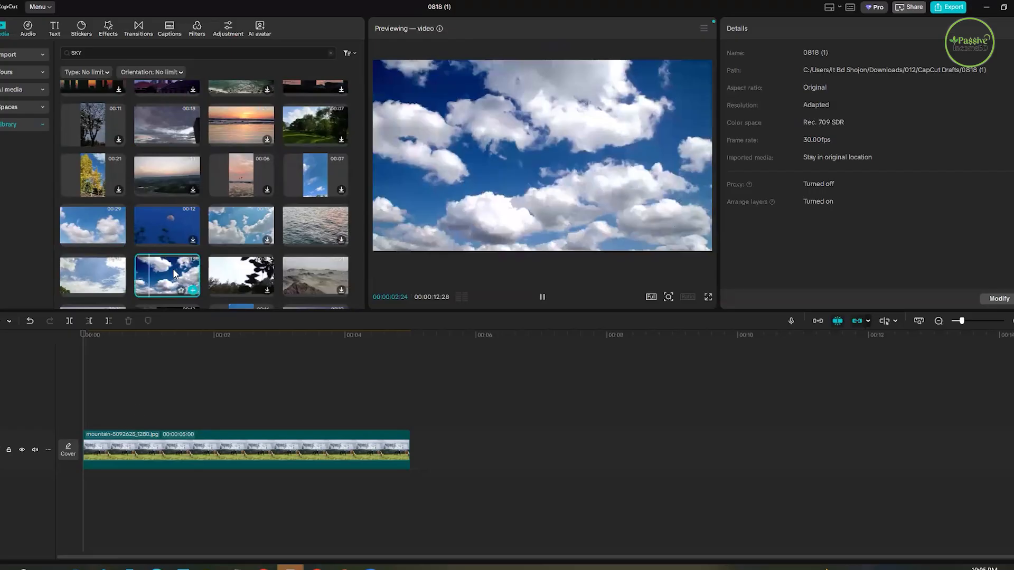
click(192, 290)
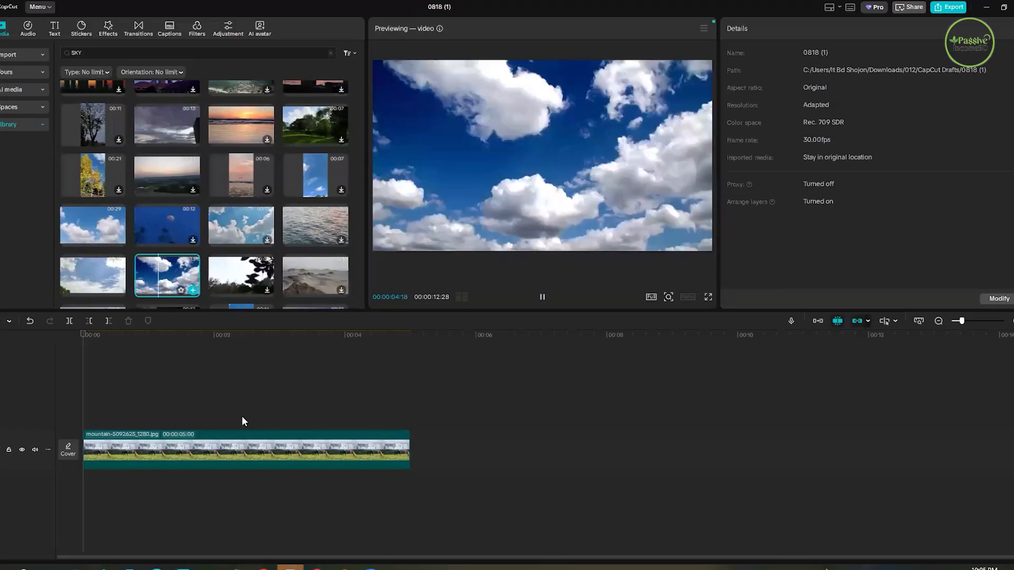
click(415, 376)
click(410, 402)
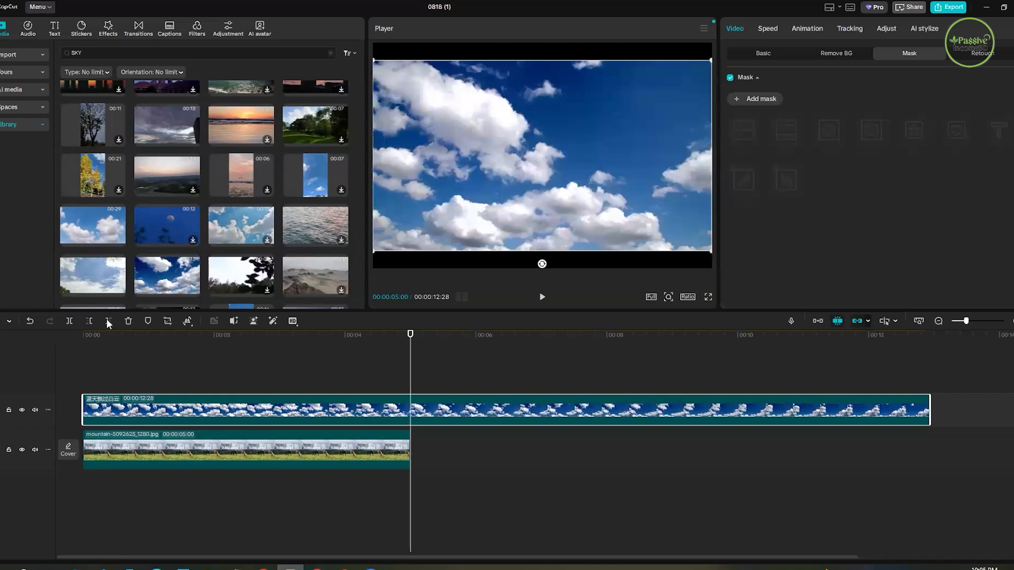
key(ctrl+b)
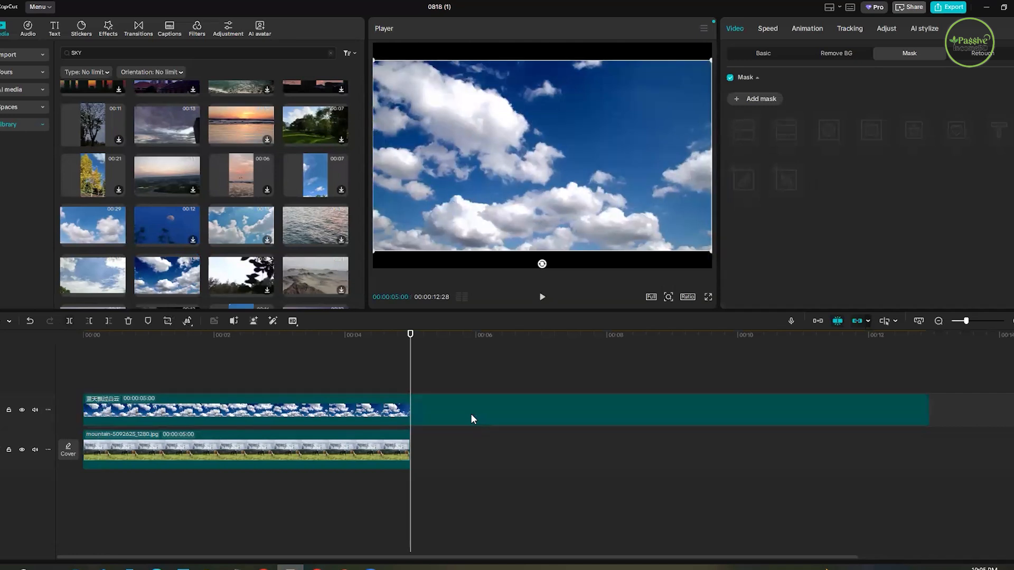
click(471, 415)
key(Delete)
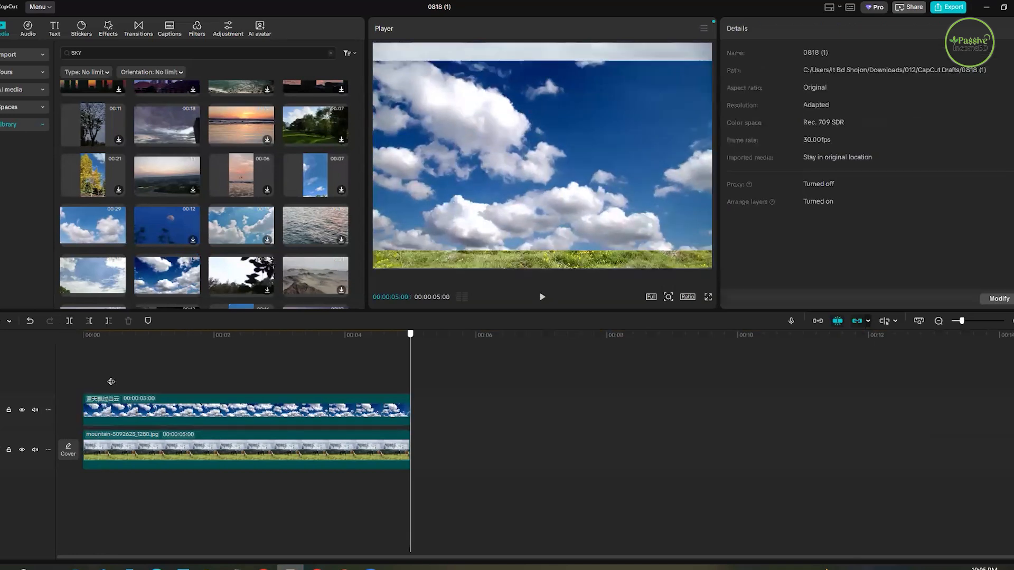
click(103, 382)
click(528, 174)
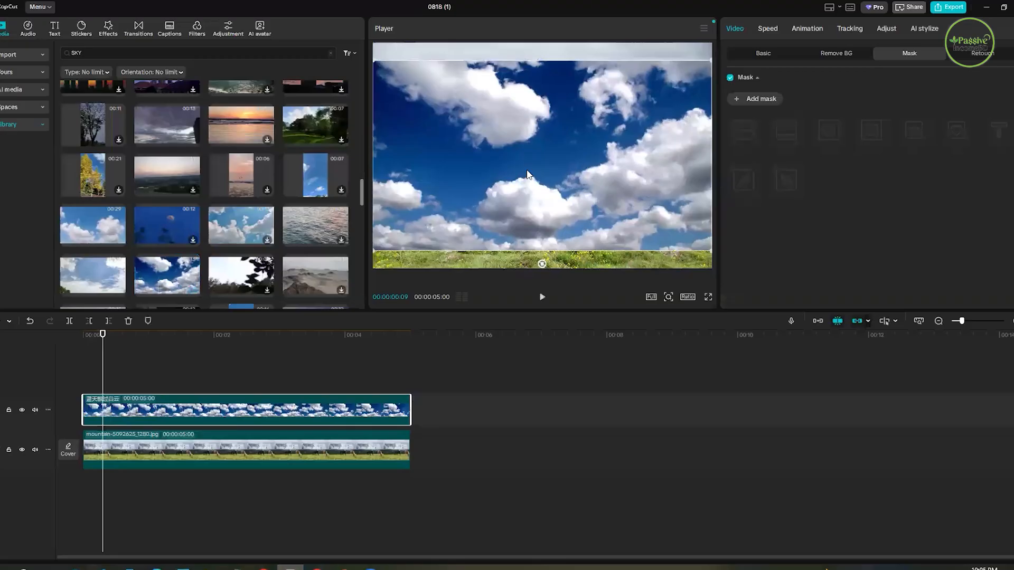
click(759, 103)
drag(544, 166, 421, 94)
drag(495, 134, 507, 154)
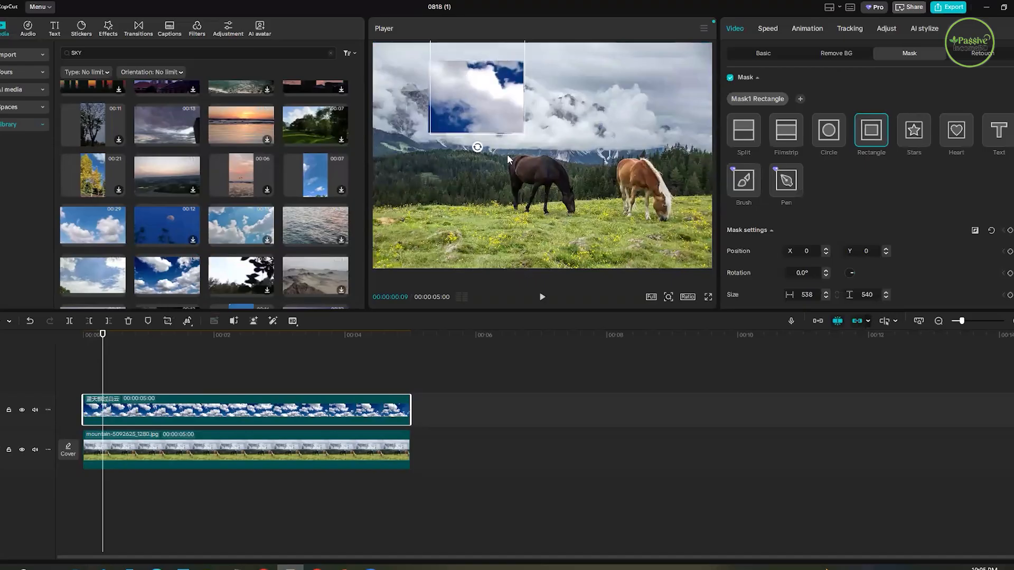
click(786, 131)
drag(561, 74, 543, 59)
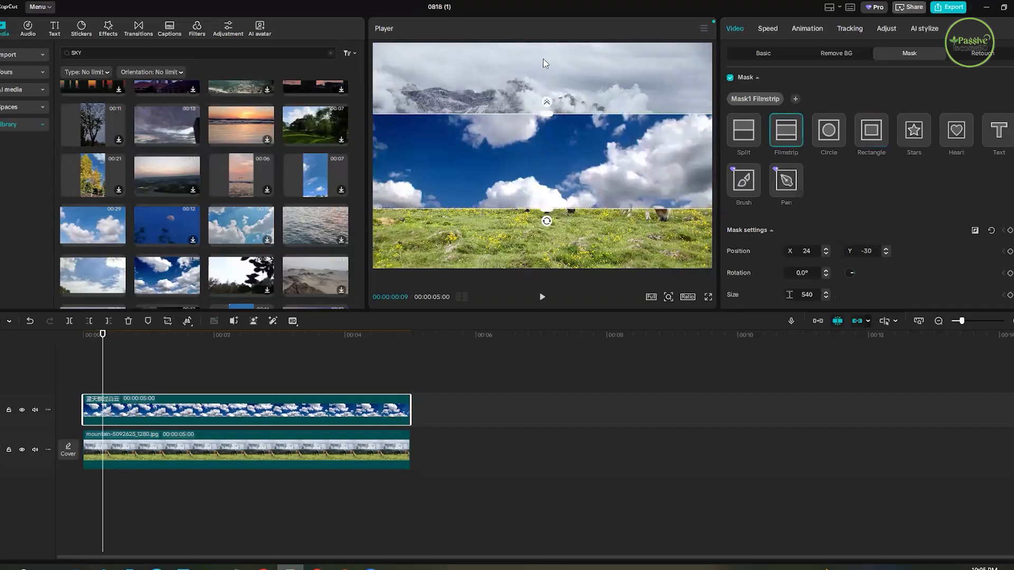
drag(546, 114, 543, 48)
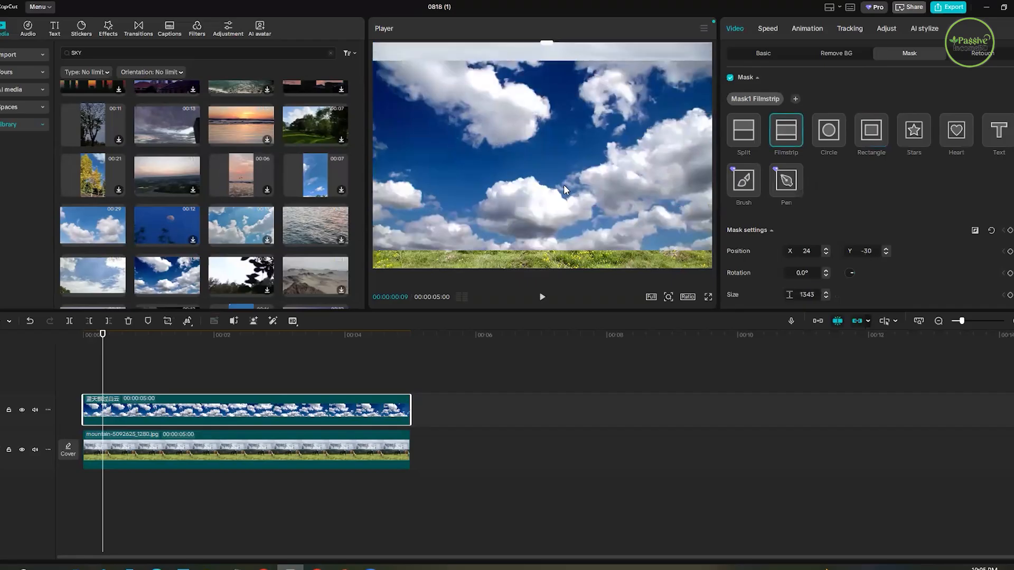
key(ctrl+z)
key(ctrl+z)
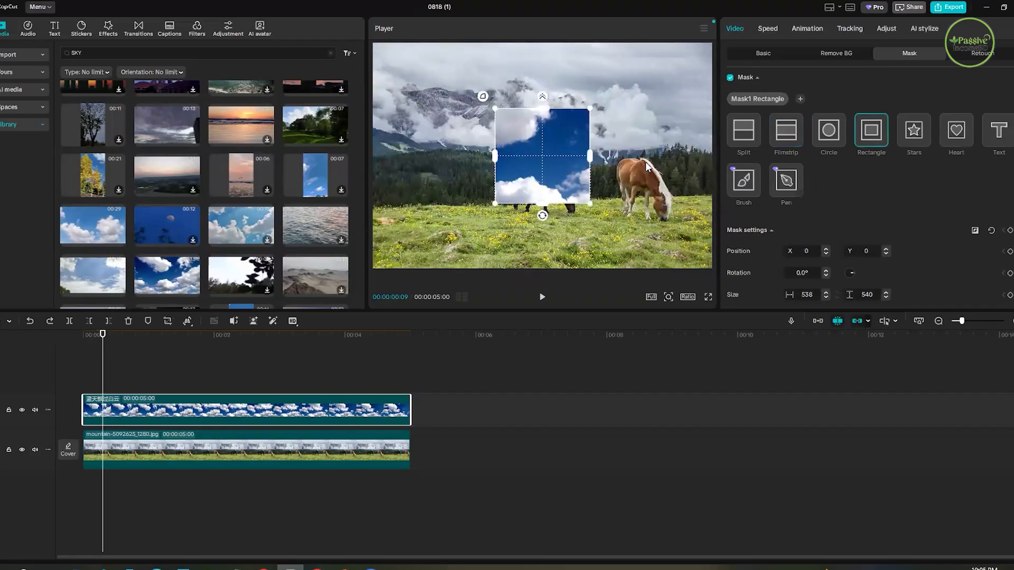
key(ctrl+z)
- Enlarge the blue-sky clip until it fills the whole preview frame and reposition it over the mountain photo
drag(551, 141, 542, 113)
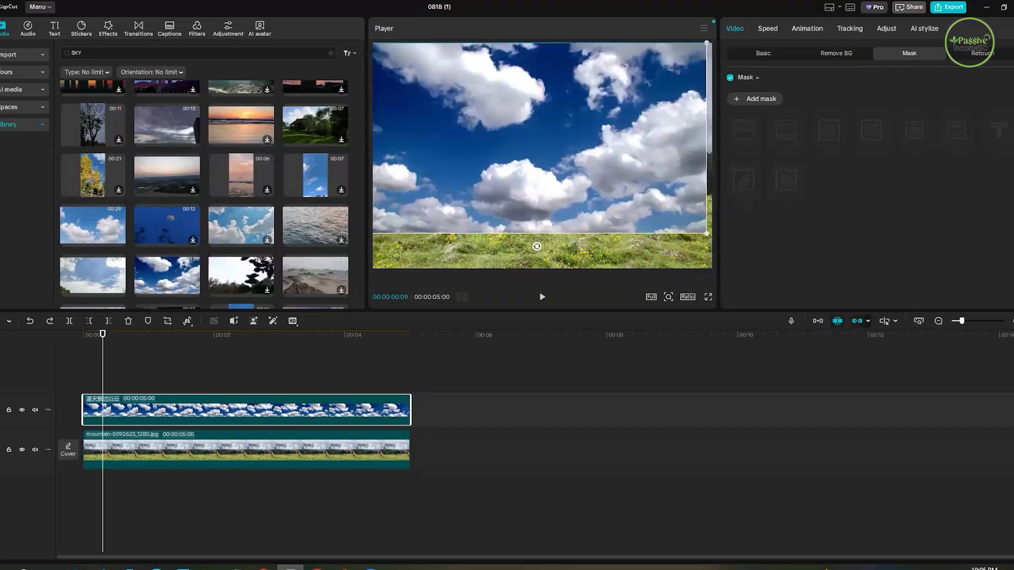
key(ctrl+z)
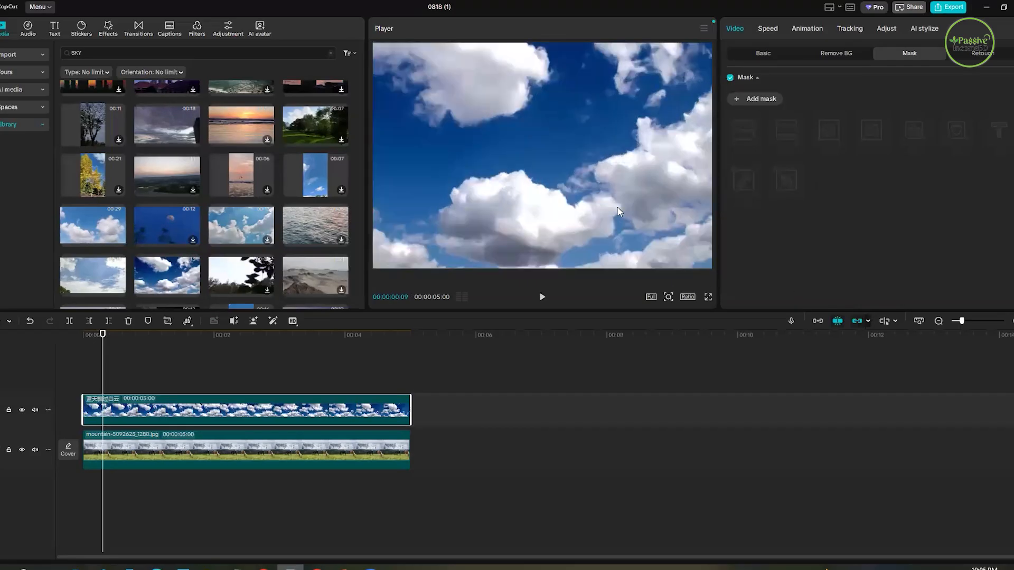
drag(454, 186, 552, 195)
key(ctrl+z)
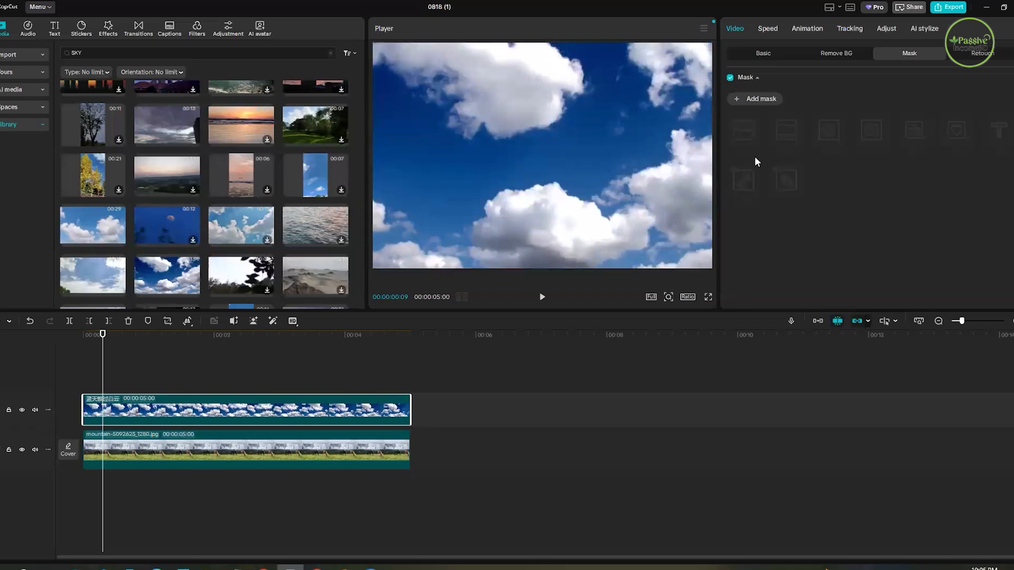
- Apply a Split mask to the blue-sky clip with its edge at about X 7, Y 29, just above the forest
click(752, 101)
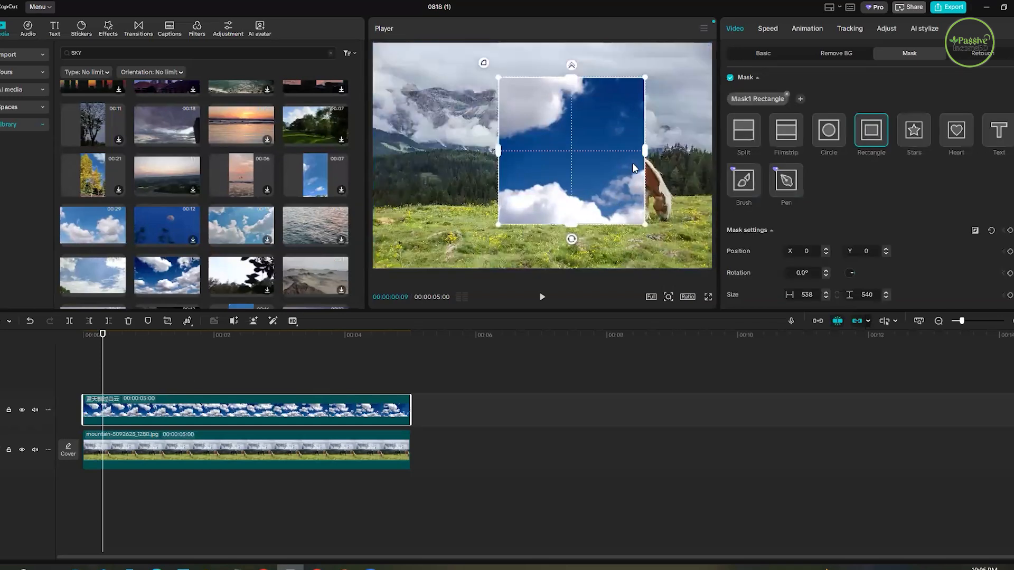
click(779, 133)
click(749, 135)
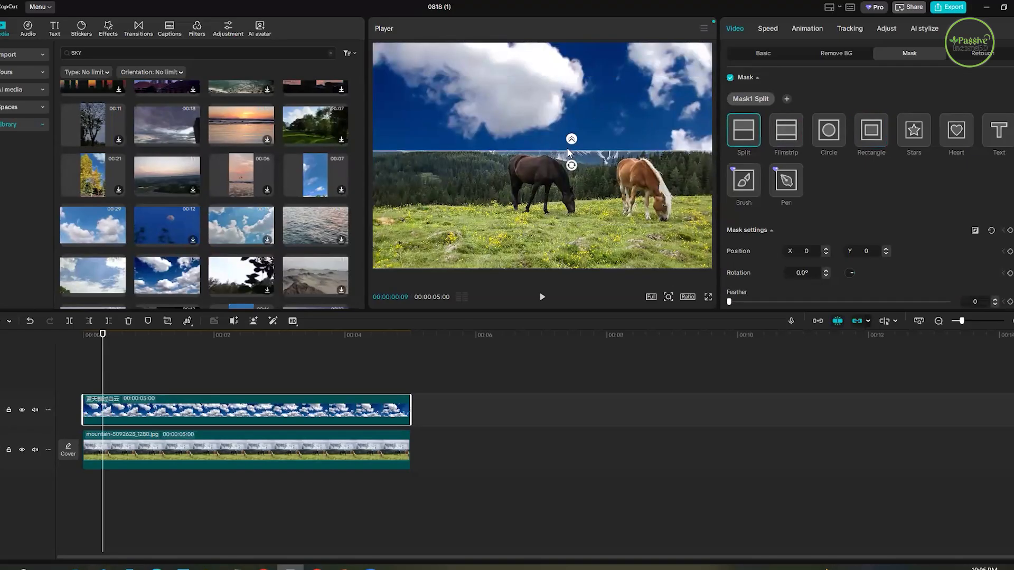
drag(567, 153, 577, 126)
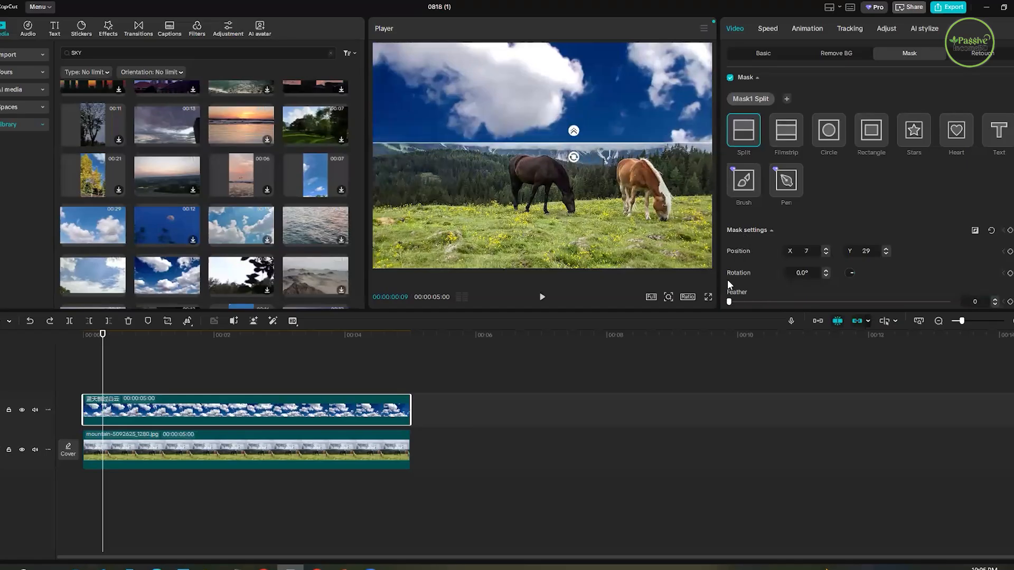
- Set the Split mask's feather to 16 to soften the transition between the blue sky and the mountains
scroll(727, 280, down, 1)
drag(736, 287, 820, 281)
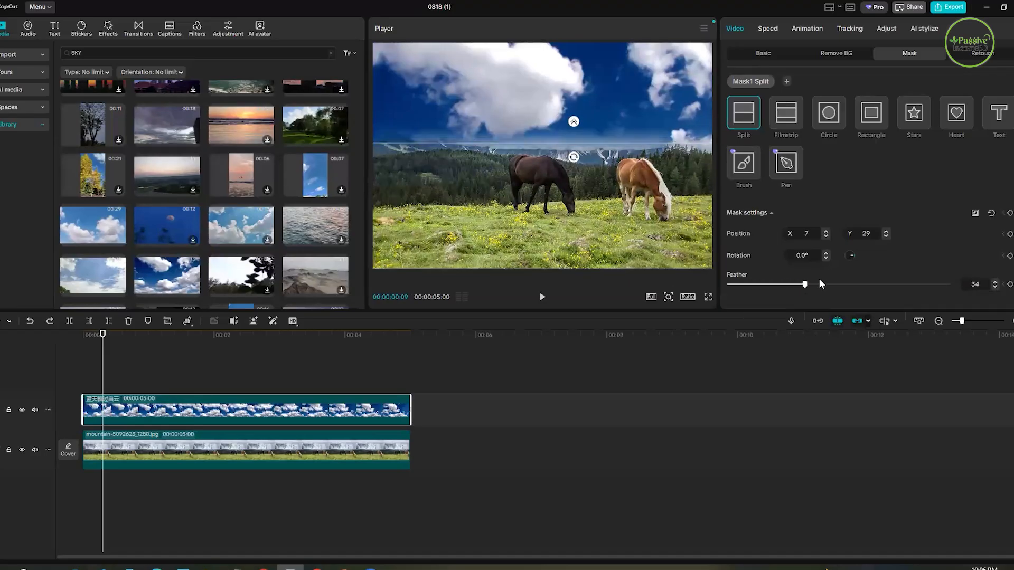
click(746, 281)
click(764, 285)
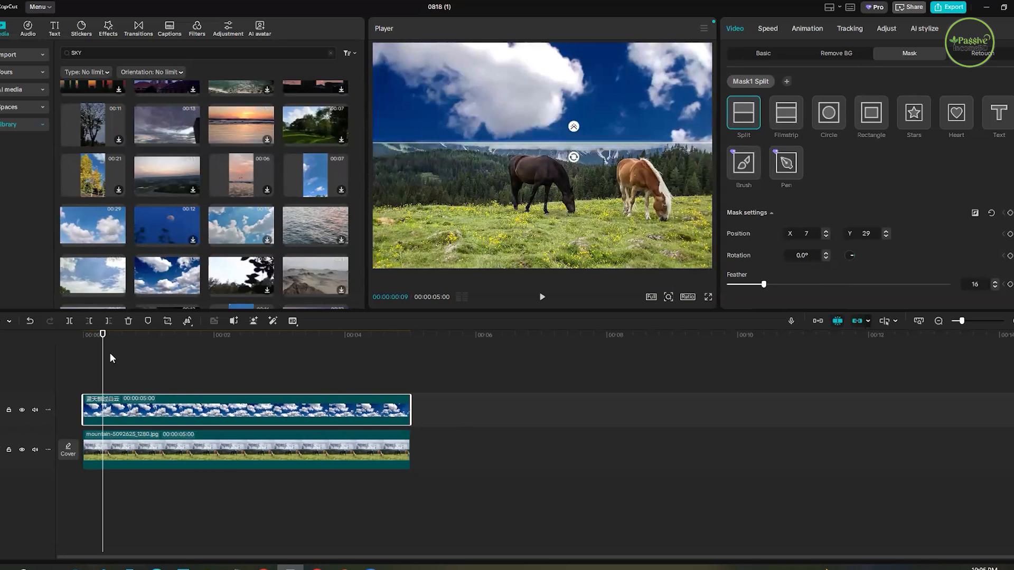
- Play the composite from the beginning, pausing at several points to check the cloud movement and the blended horizon
click(409, 345)
key(Home)
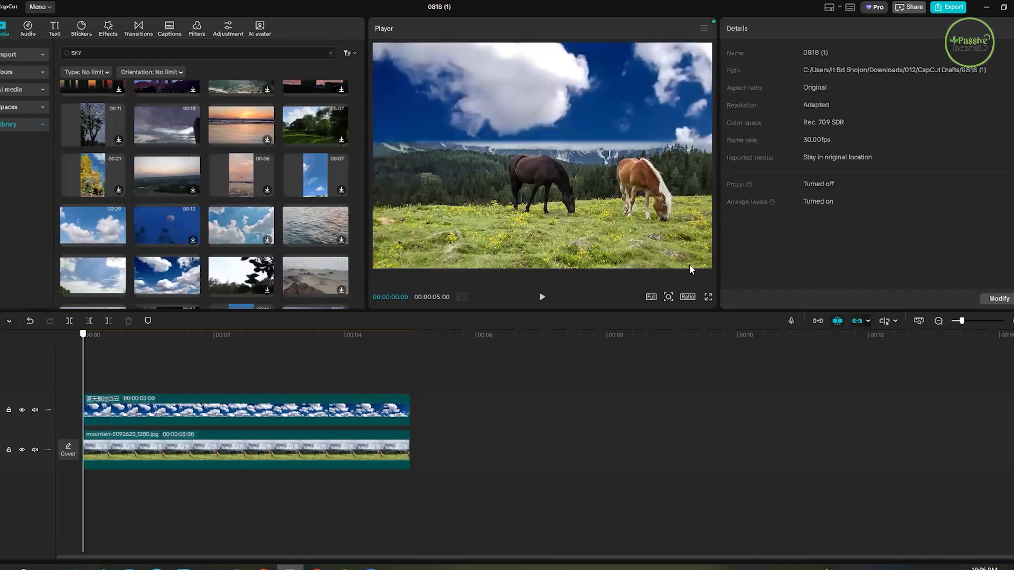
key(space)
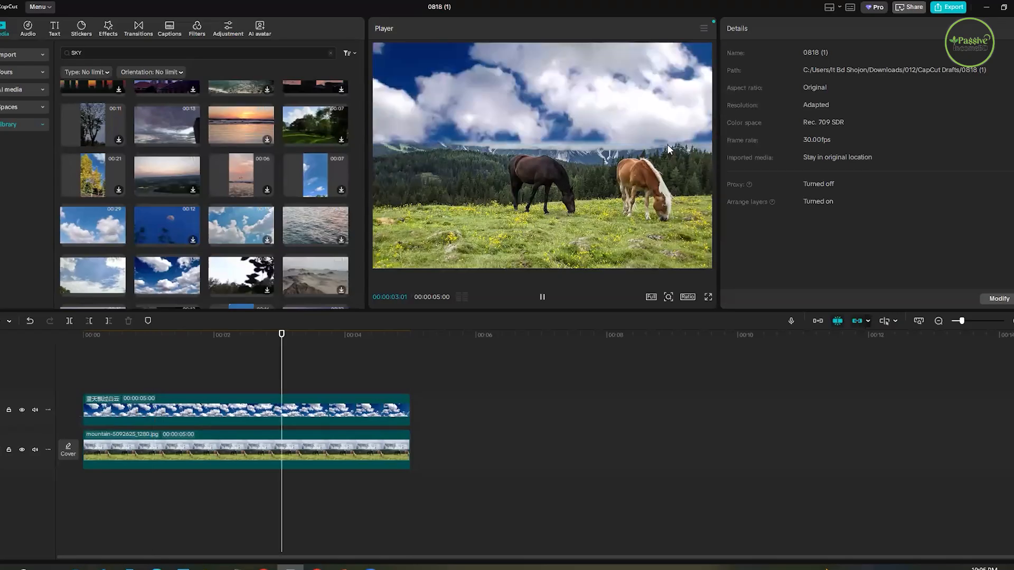
key(space)
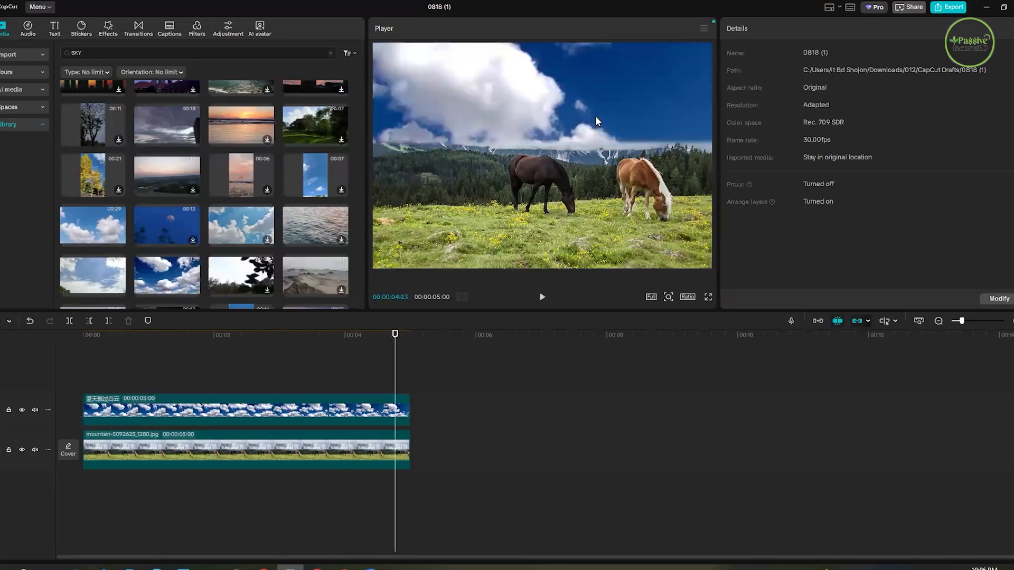
key(space)
key(space)
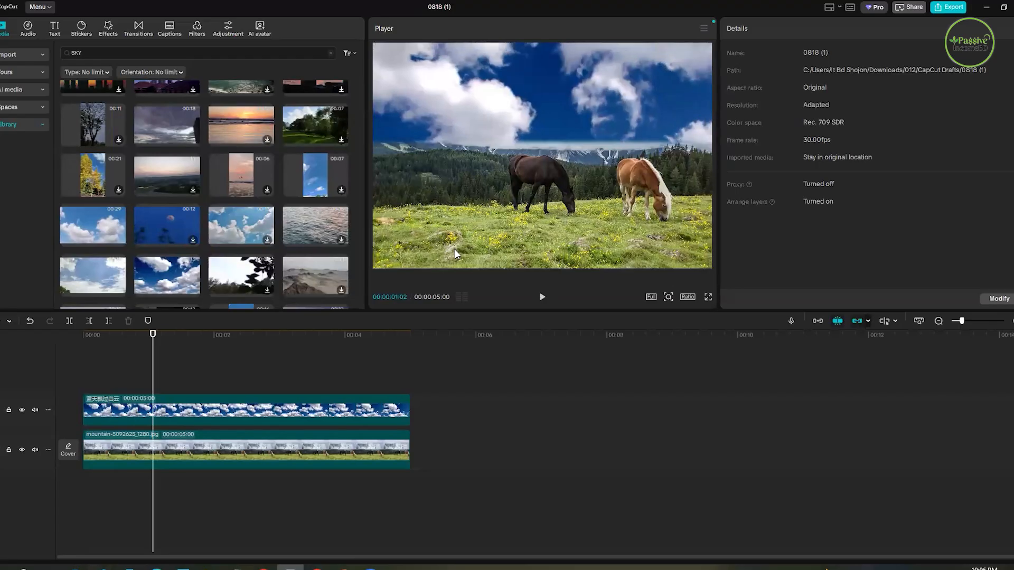
key(space)
key(space)
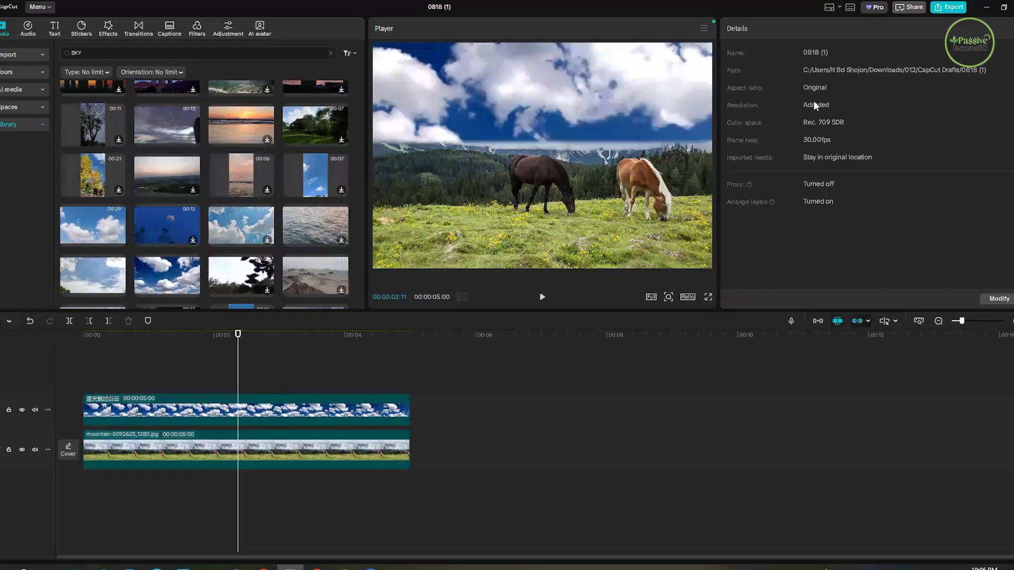